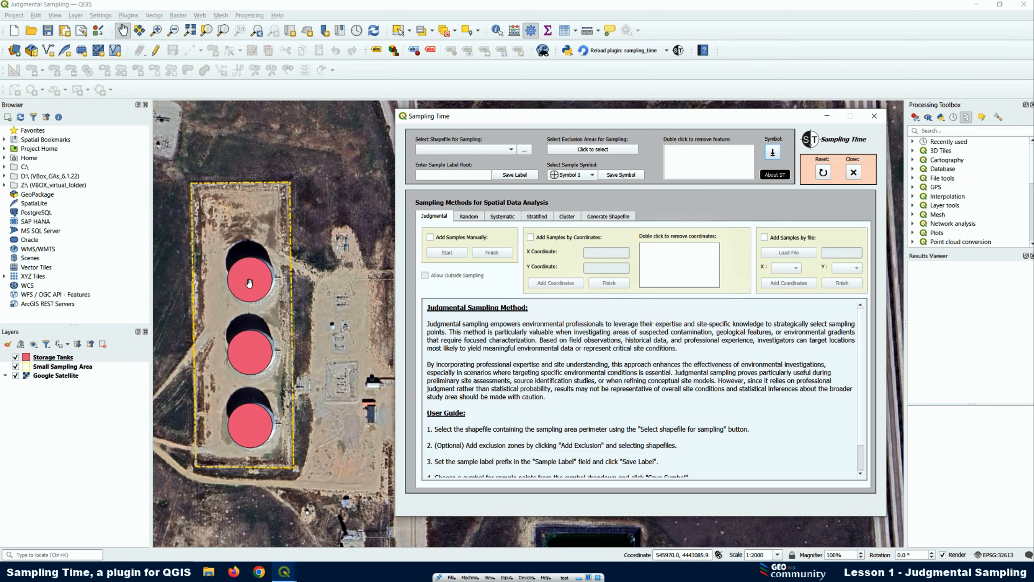
{"action": "left_click", "coordinate": [598, 219]}
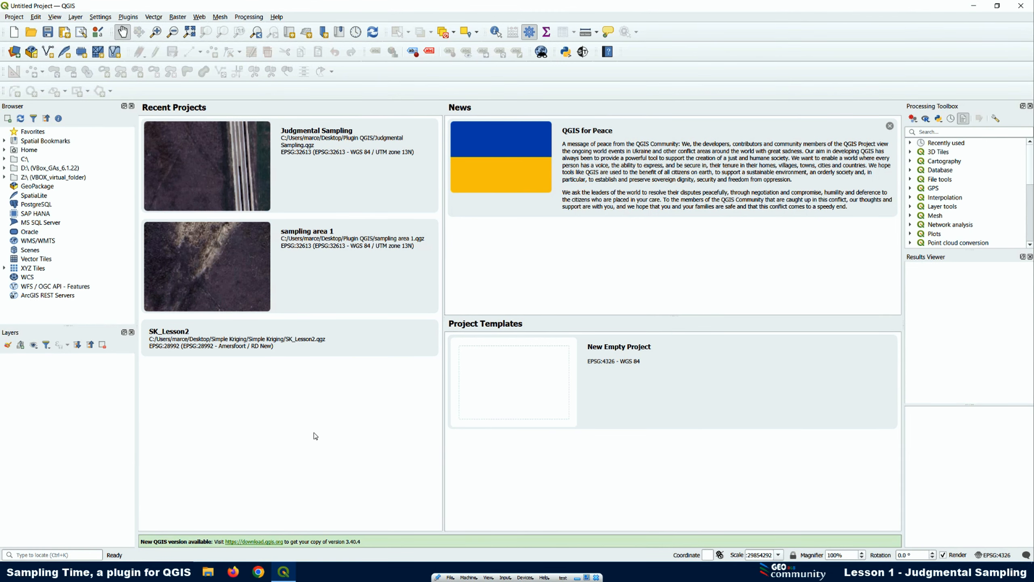
{"action": "left_click", "coordinate": [584, 53]}
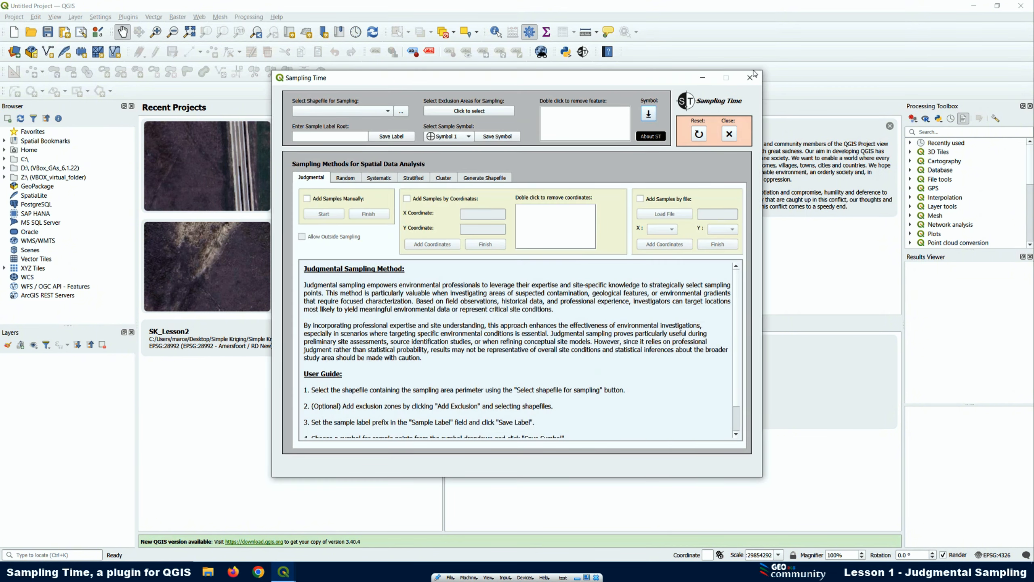
{"action": "left_click", "coordinate": [751, 78]}
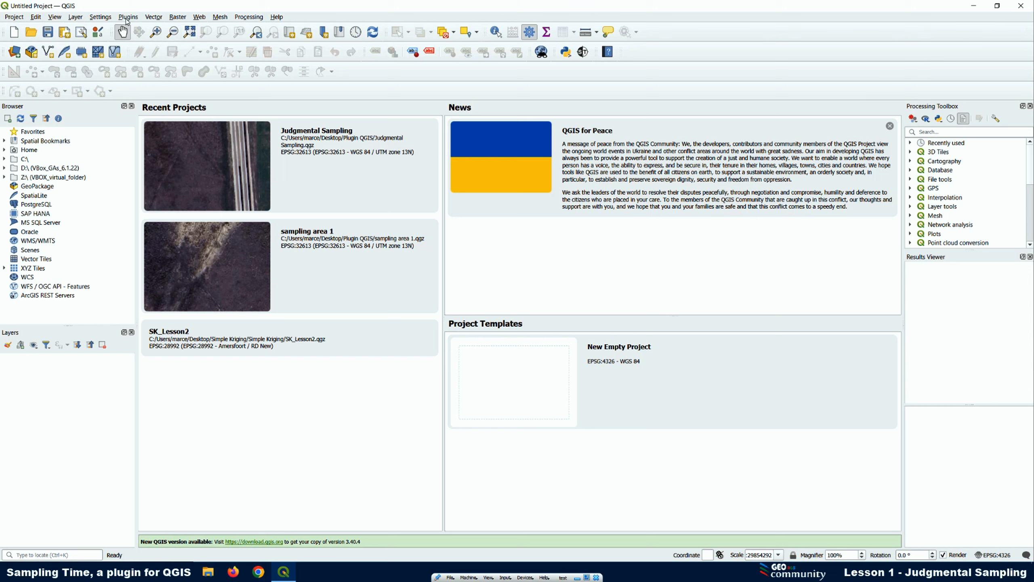
Search all available plugins for "sampling Time", view the Sampling Time plugin's description and close the plugin manager
{"action": "left_click", "coordinate": [127, 17]}
{"action": "left_click", "coordinate": [141, 30]}
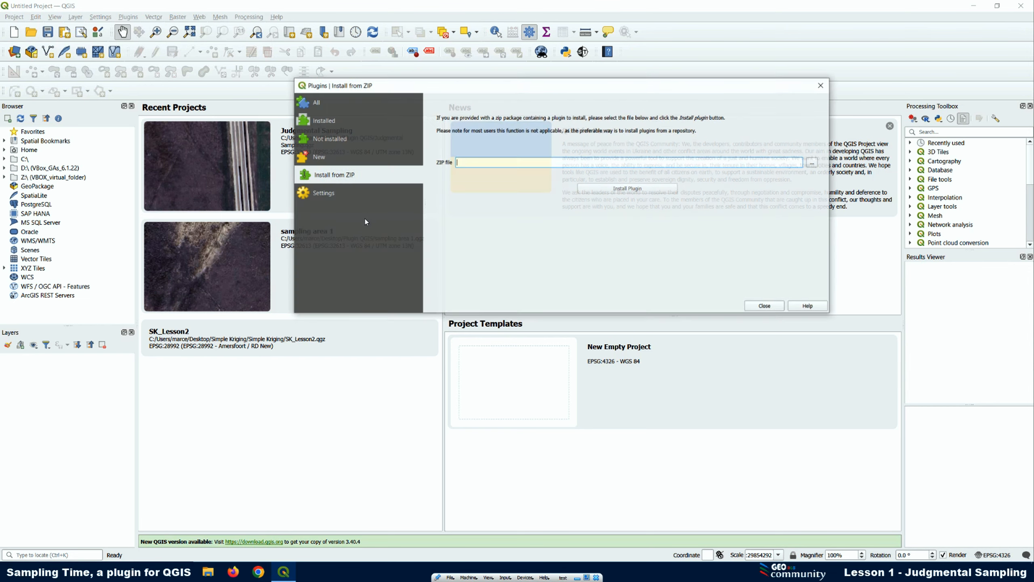
{"action": "left_click", "coordinate": [315, 107]}
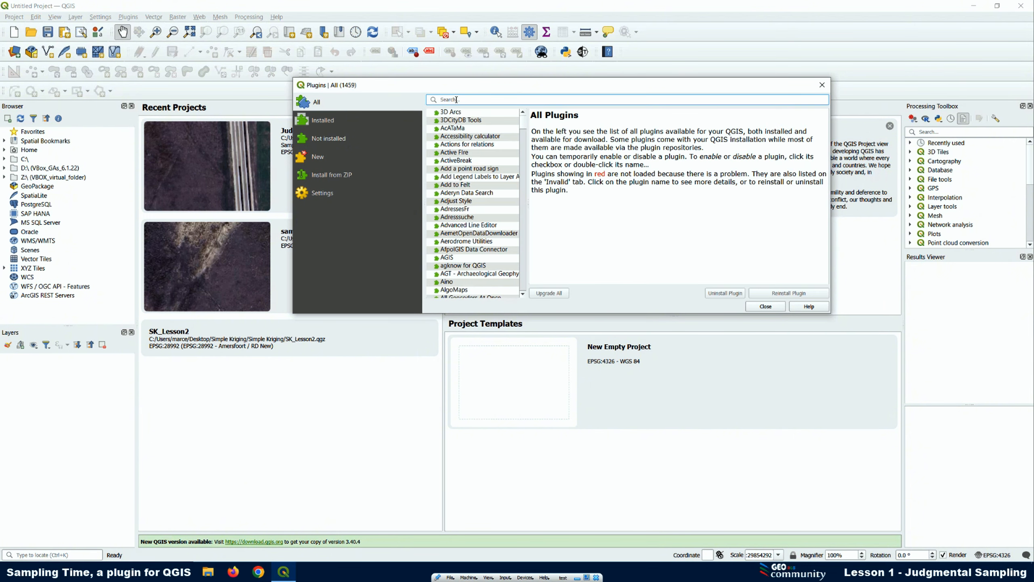
{"action": "type", "text": "sampling "}
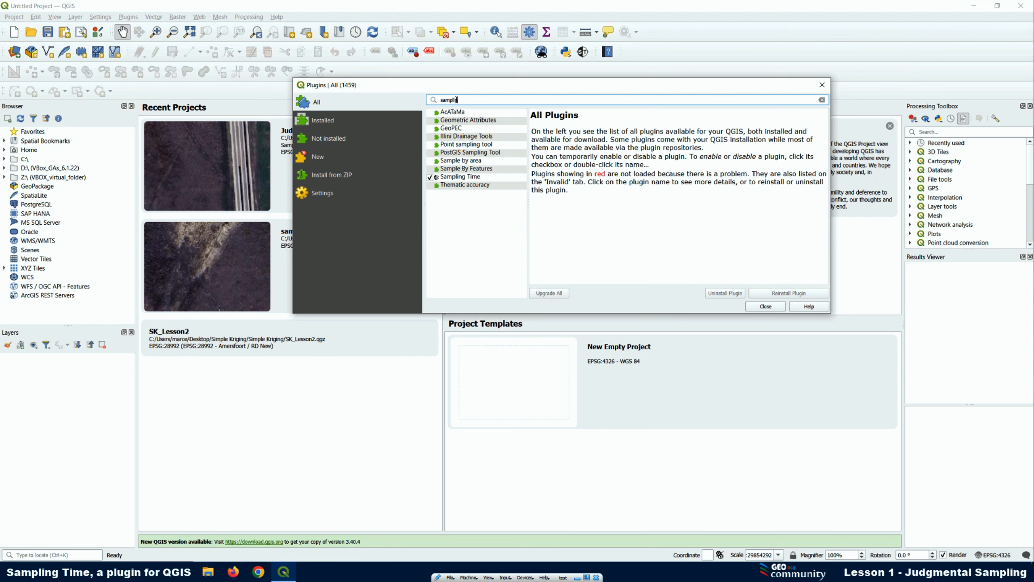
{"action": "type", "text": "Time"}
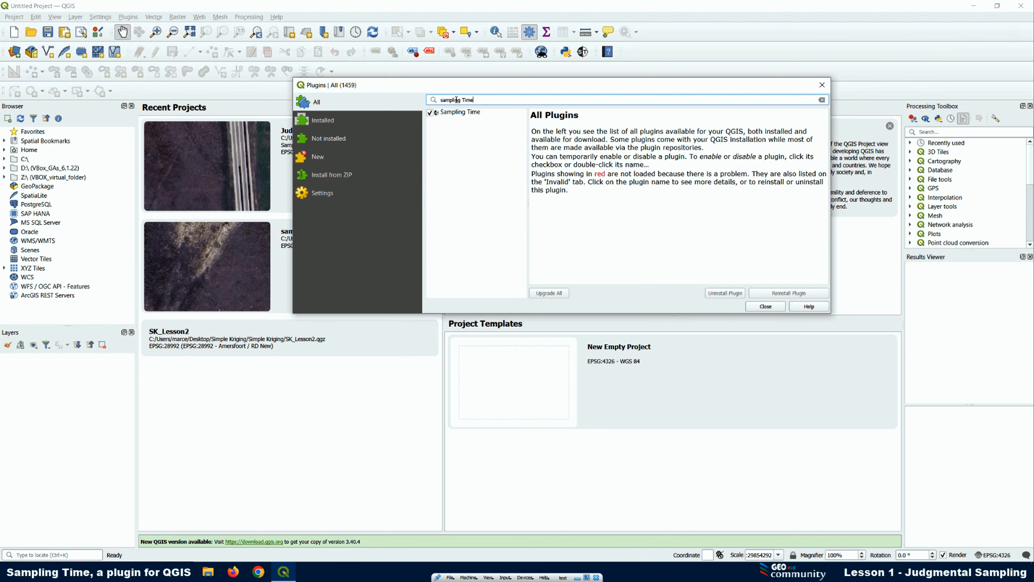
{"action": "left_click", "coordinate": [453, 113]}
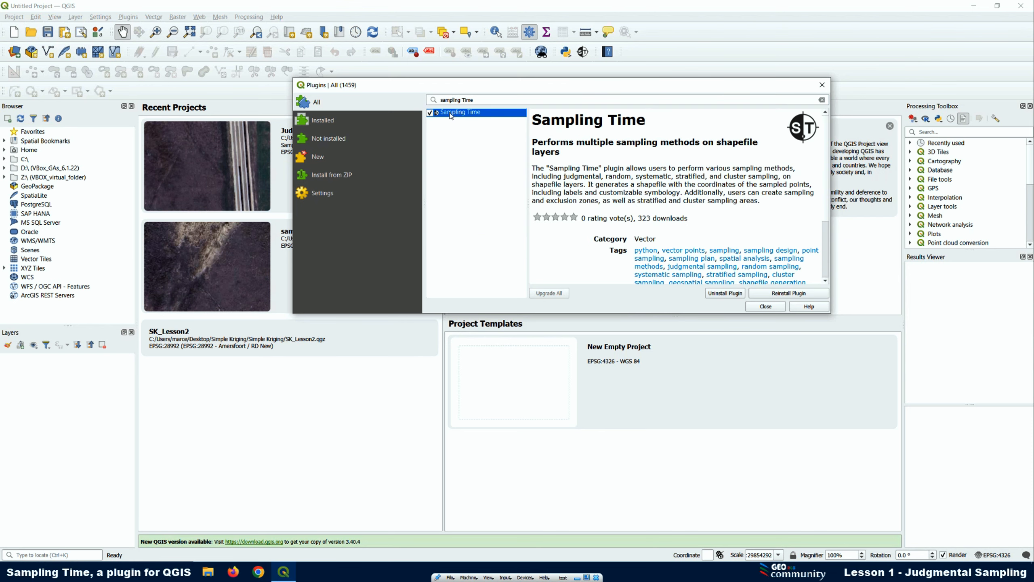
{"action": "left_click", "coordinate": [766, 307]}
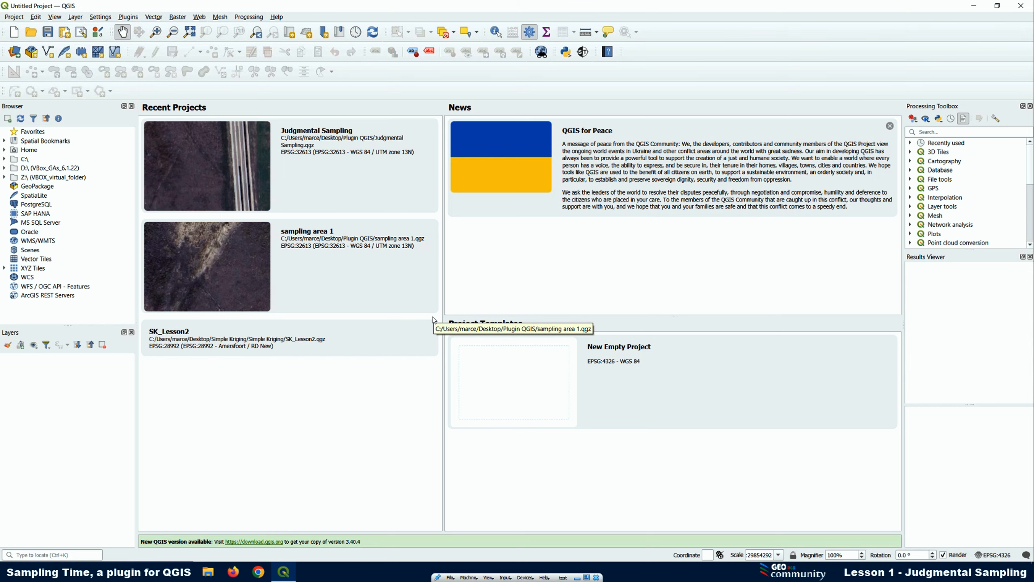
Open the Sampling Time plugin, minimise and restore its window, and place it beside the recent projects list
{"action": "left_click", "coordinate": [583, 51]}
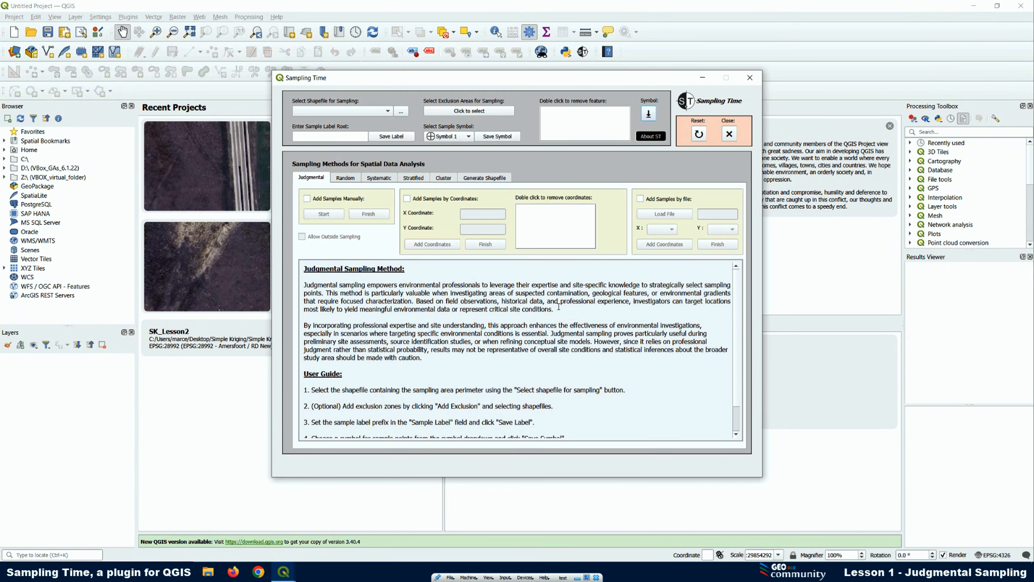
{"action": "left_click", "coordinate": [703, 77]}
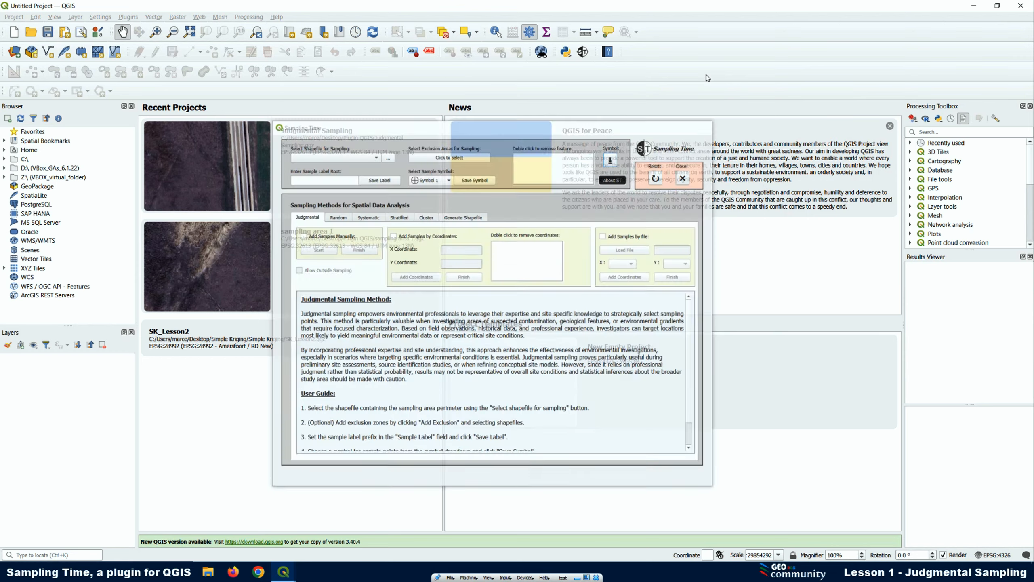
{"action": "mouse_move", "coordinate": [284, 572]}
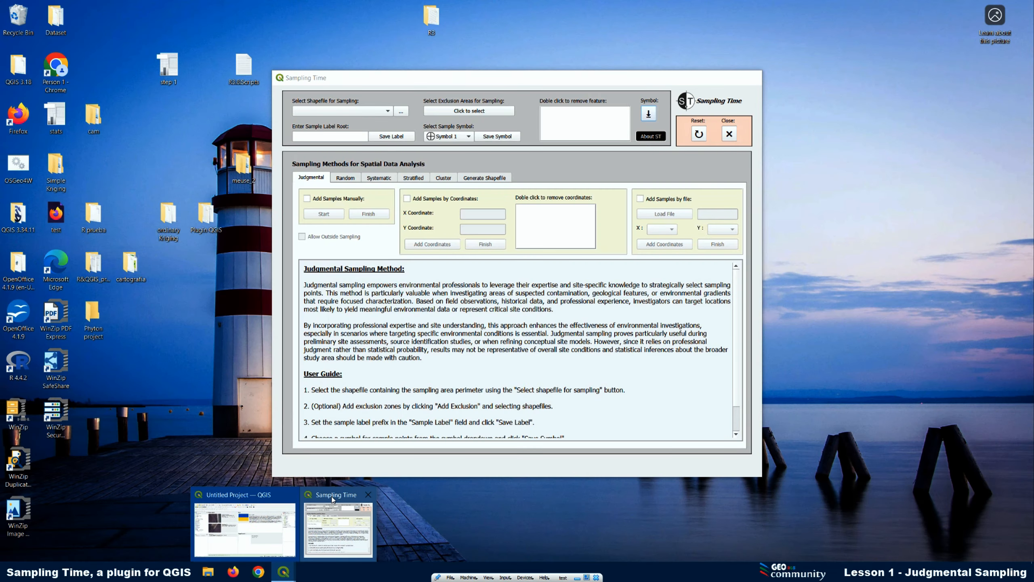
{"action": "left_click", "coordinate": [332, 501]}
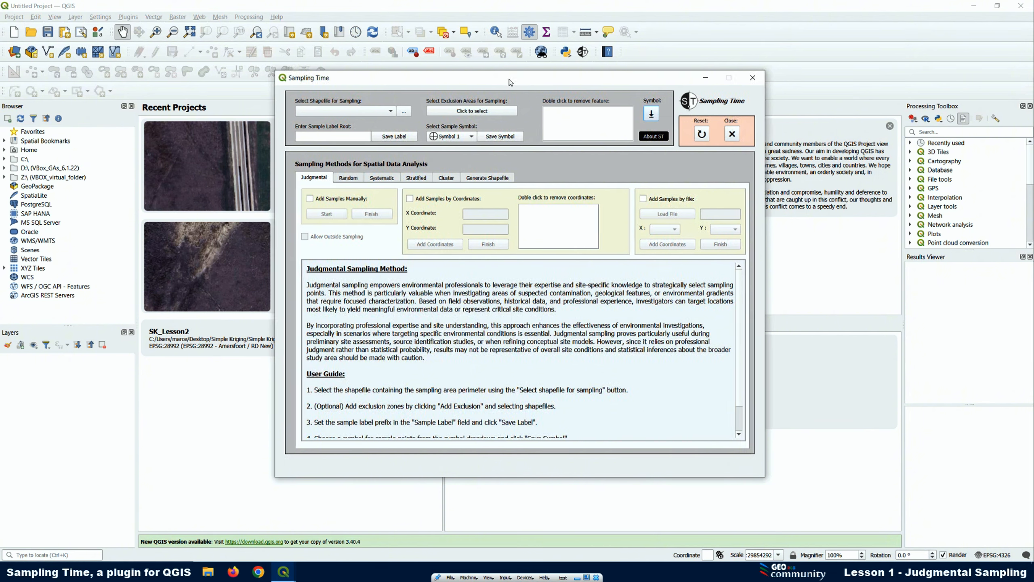
{"action": "left_click_drag", "start_coordinate": [509, 78], "coordinate": [675, 84]}
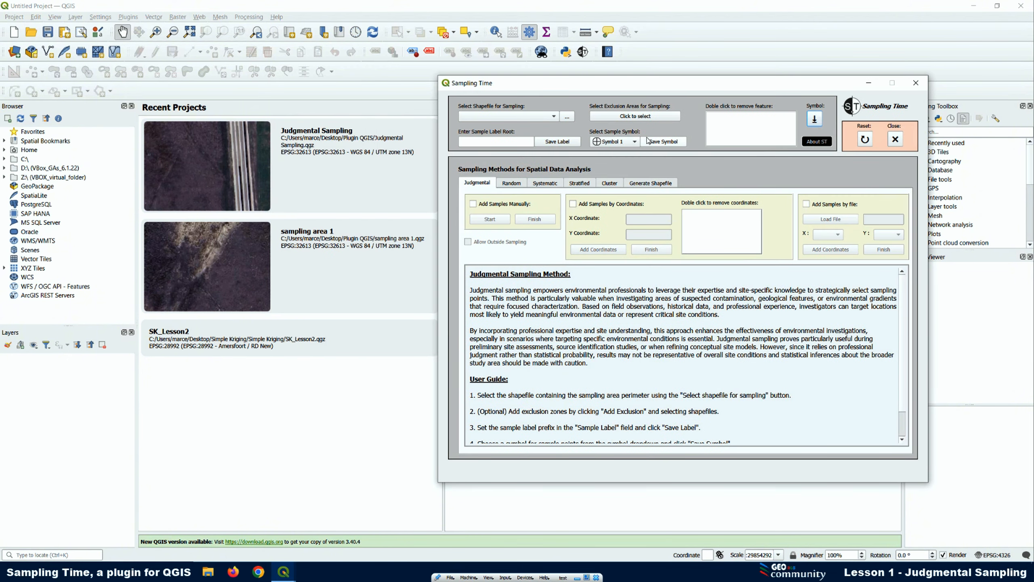
View the list of available panels and toolbars, and bring Sampling Time back up through the vector tools
{"action": "right_click", "coordinate": [575, 63]}
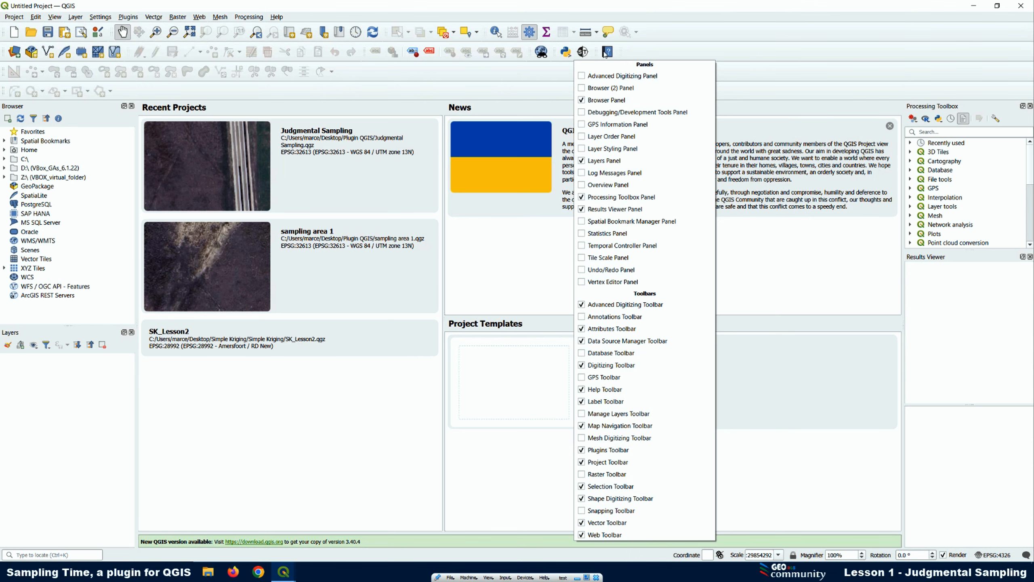
{"action": "left_click", "coordinate": [636, 54]}
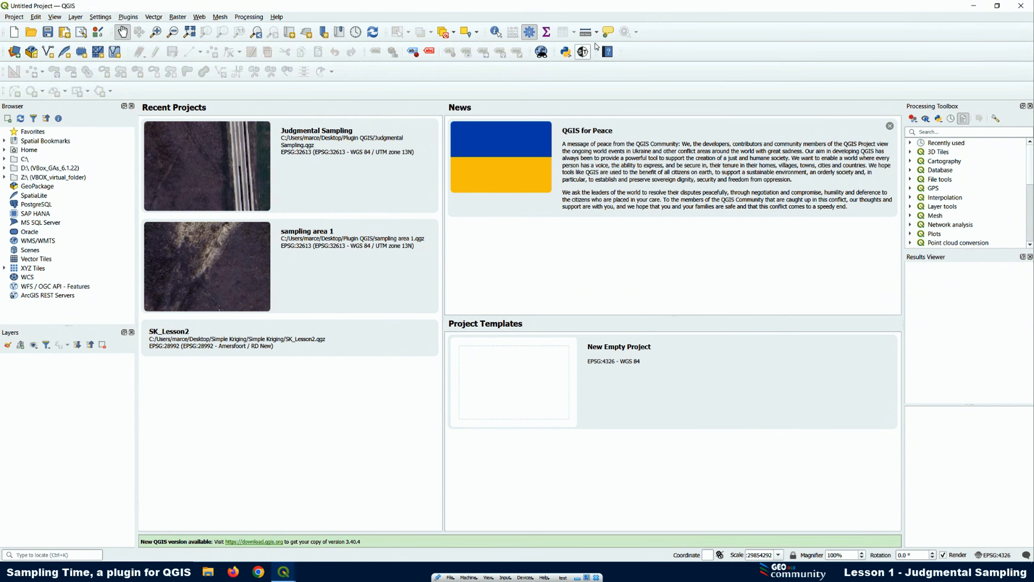
{"action": "left_click", "coordinate": [154, 17]}
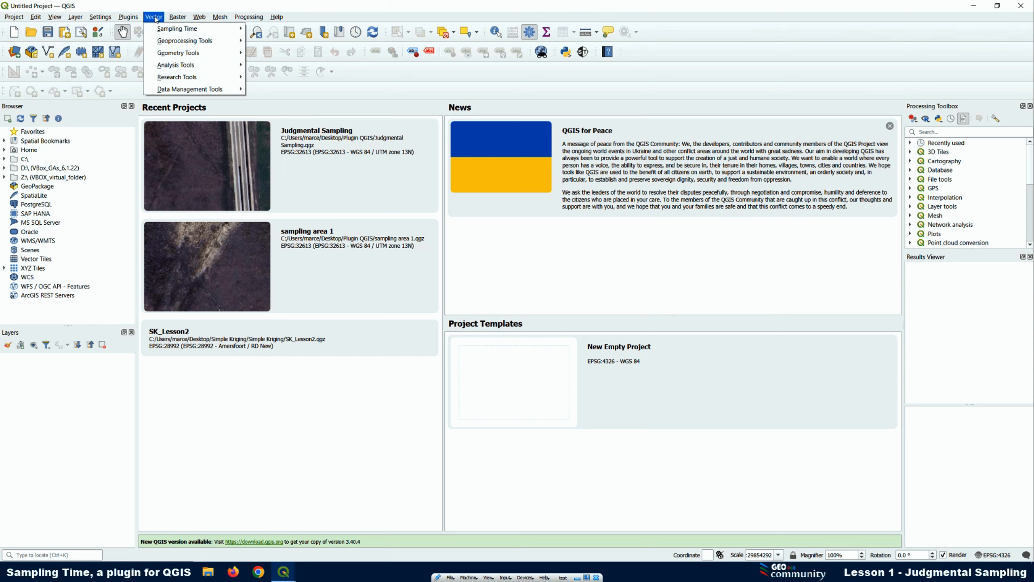
{"action": "mouse_move", "coordinate": [166, 30]}
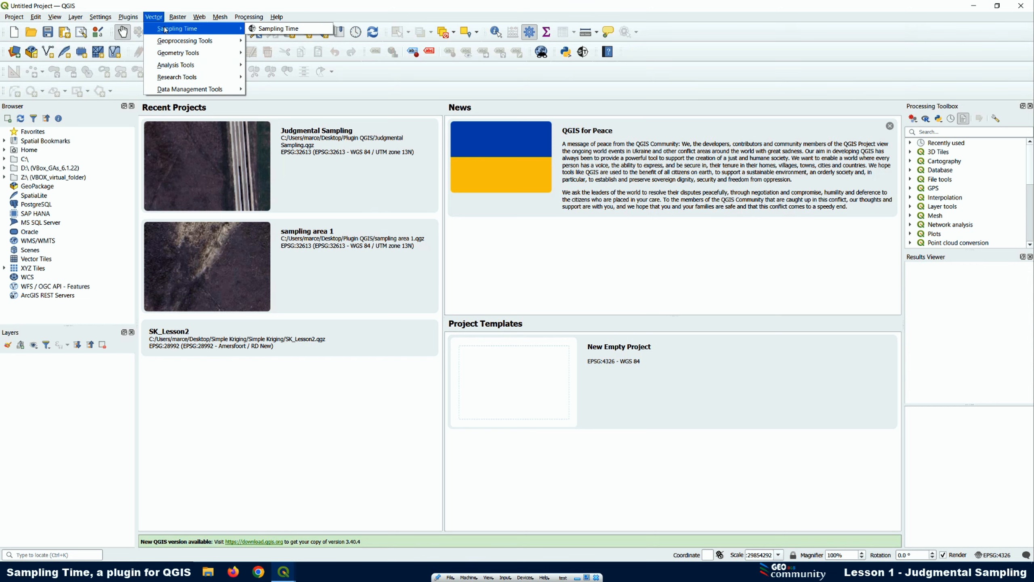
{"action": "left_click", "coordinate": [279, 29]}
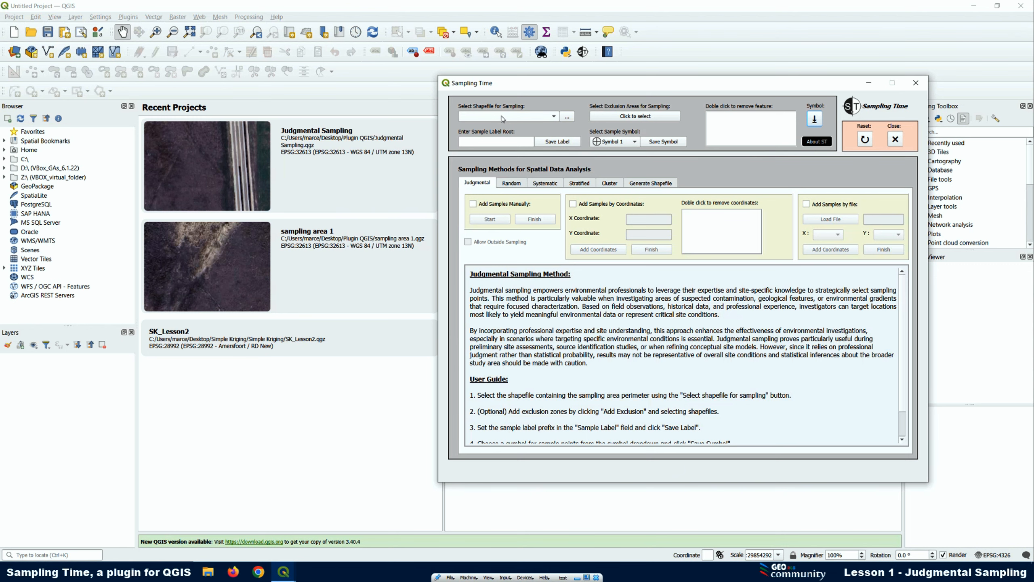
Load Small Sampling Area.shp from the shp folder as the shapefile for sampling and move the plugin window off the polygon
{"action": "left_click", "coordinate": [567, 117]}
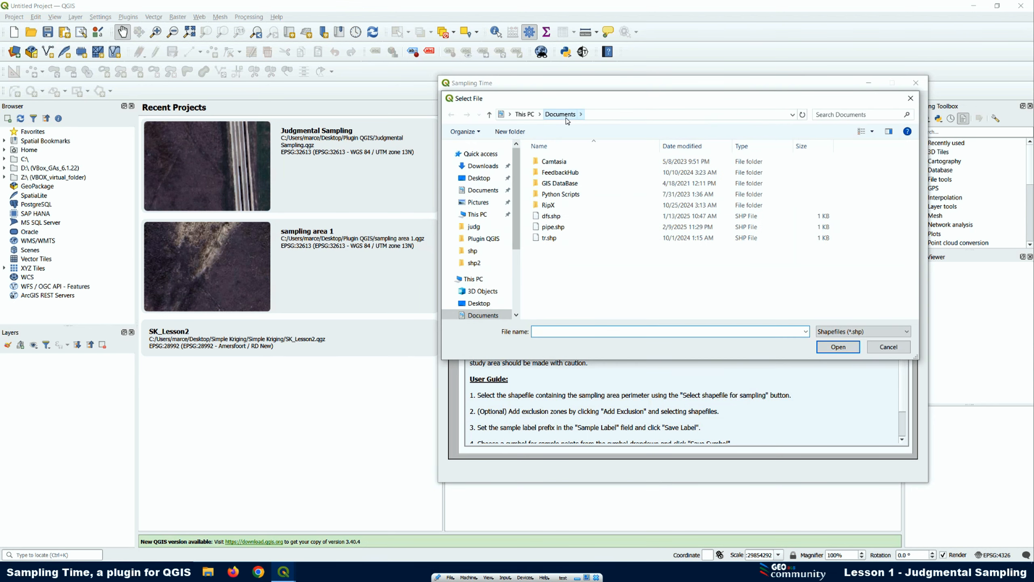
{"action": "left_click", "coordinate": [474, 252]}
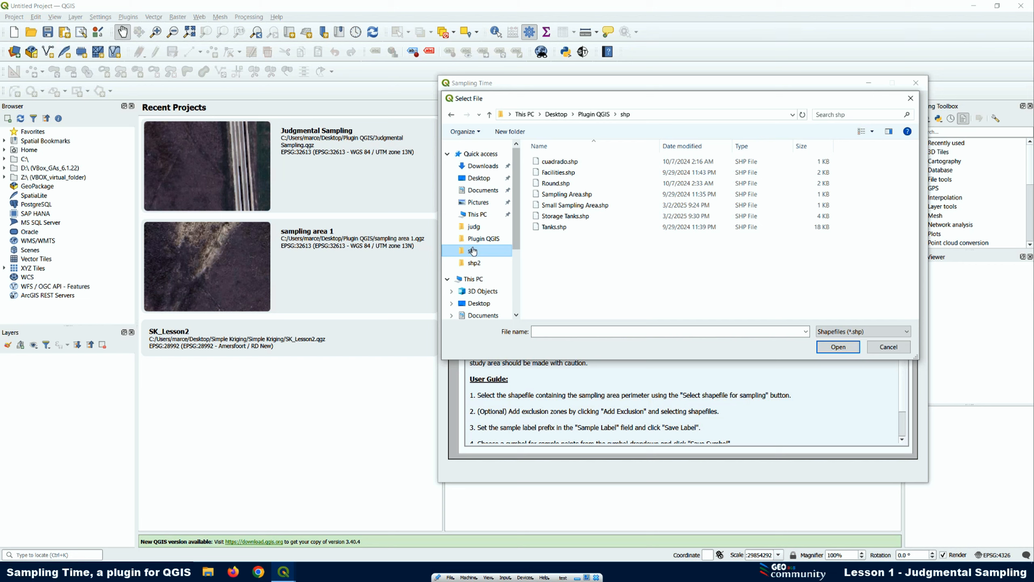
{"action": "left_click", "coordinate": [562, 209]}
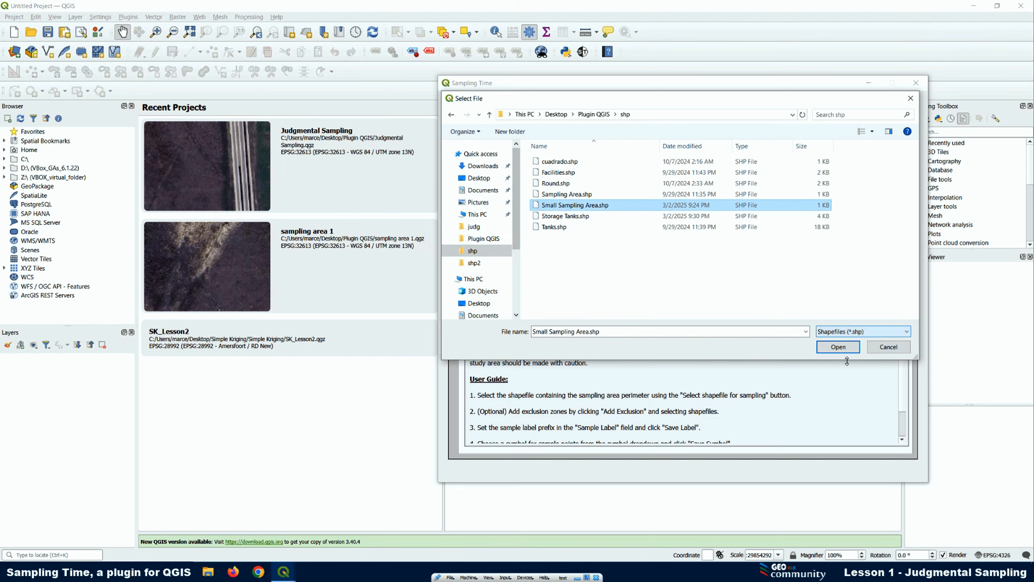
{"action": "left_click", "coordinate": [840, 349]}
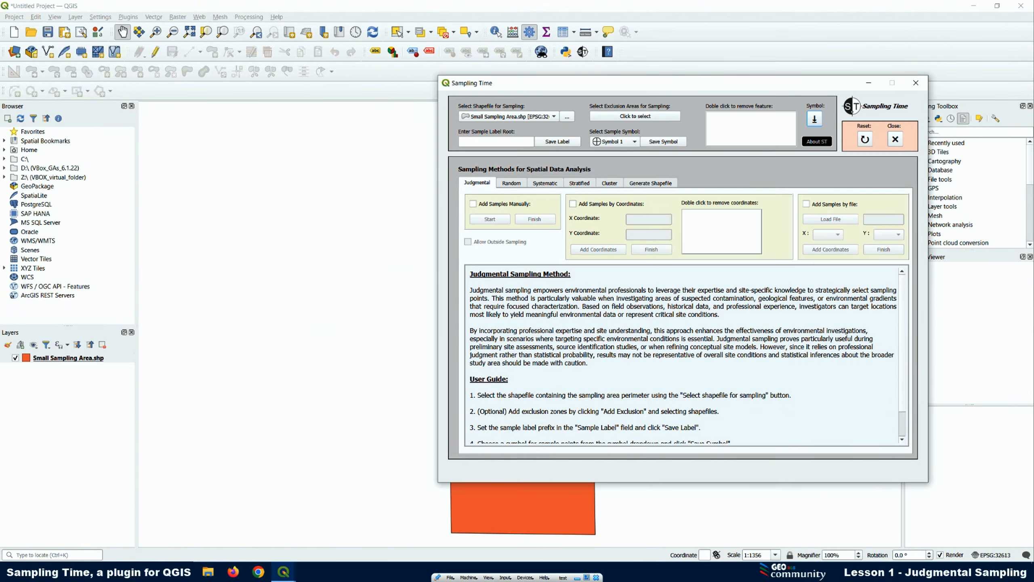
{"action": "left_click_drag", "start_coordinate": [594, 89], "coordinate": [801, 123]}
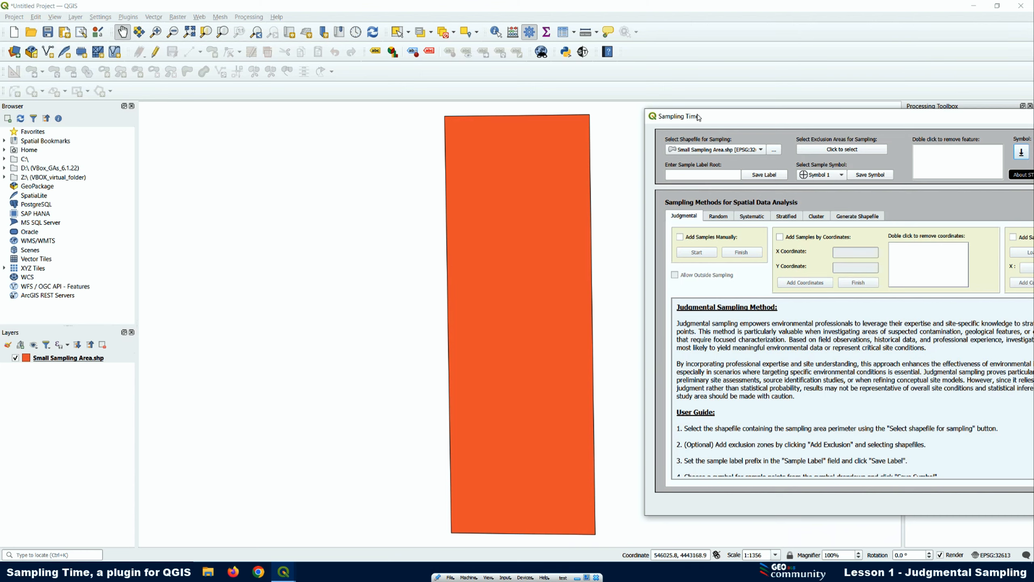
{"action": "left_click_drag", "start_coordinate": [698, 116], "coordinate": [548, 107]}
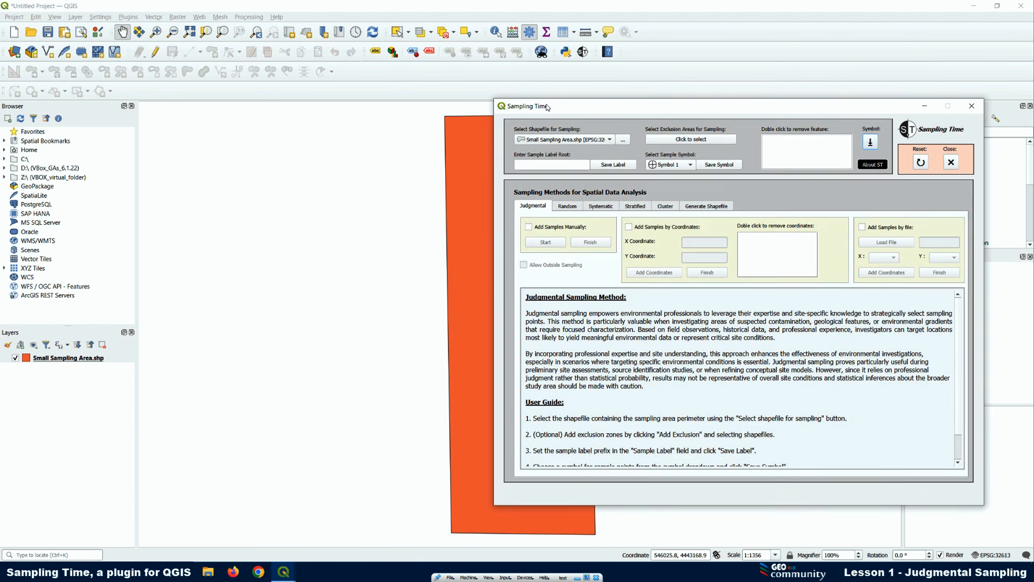
{"action": "left_click", "coordinate": [558, 140]}
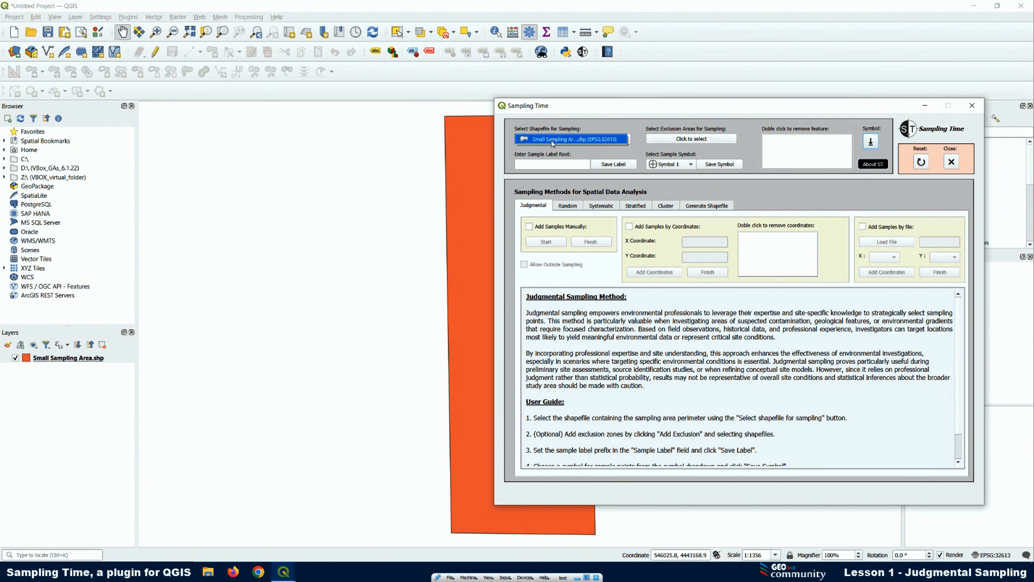
{"action": "left_click", "coordinate": [553, 140]}
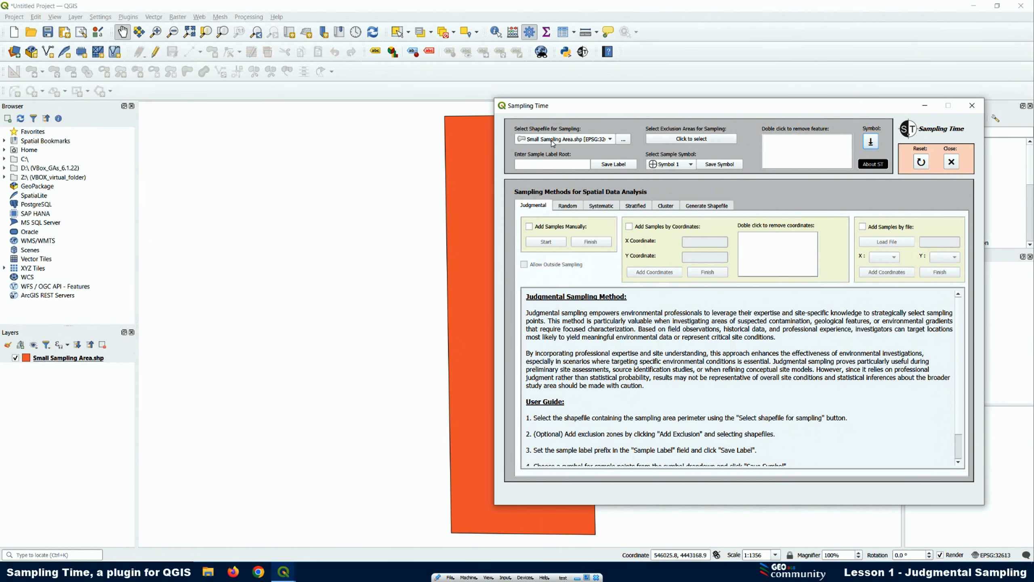
Close the plugin window, quit QGIS discarding the untitled project, and restart the program
{"action": "left_click", "coordinate": [968, 108]}
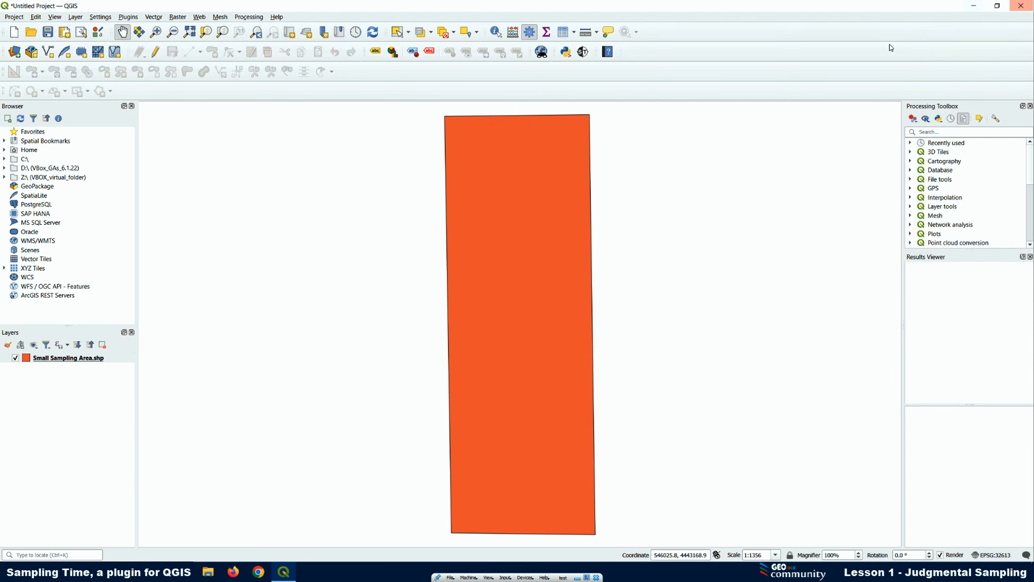
{"action": "left_click", "coordinate": [1021, 6]}
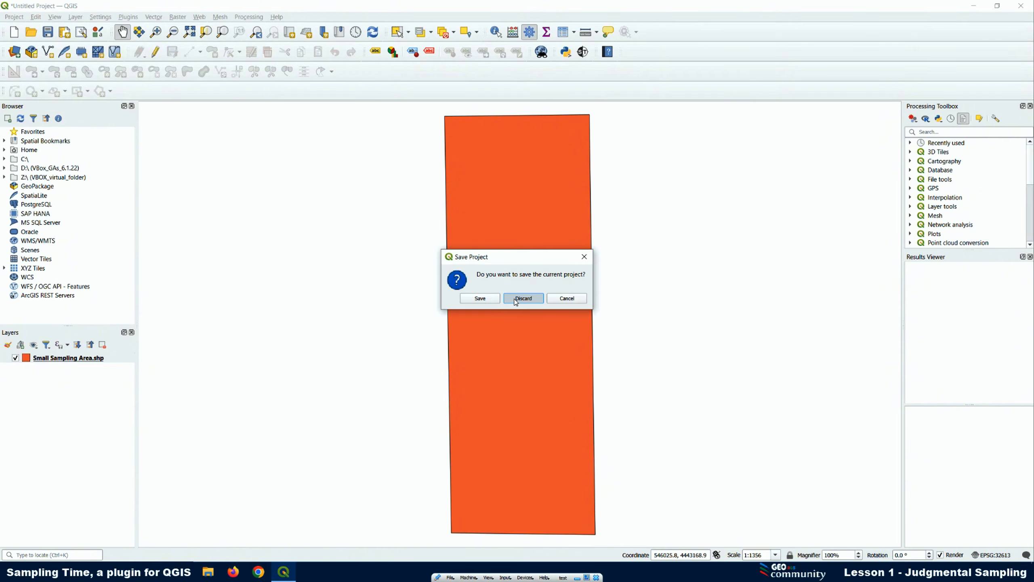
{"action": "left_click", "coordinate": [524, 298]}
{"action": "key", "text": "super"}
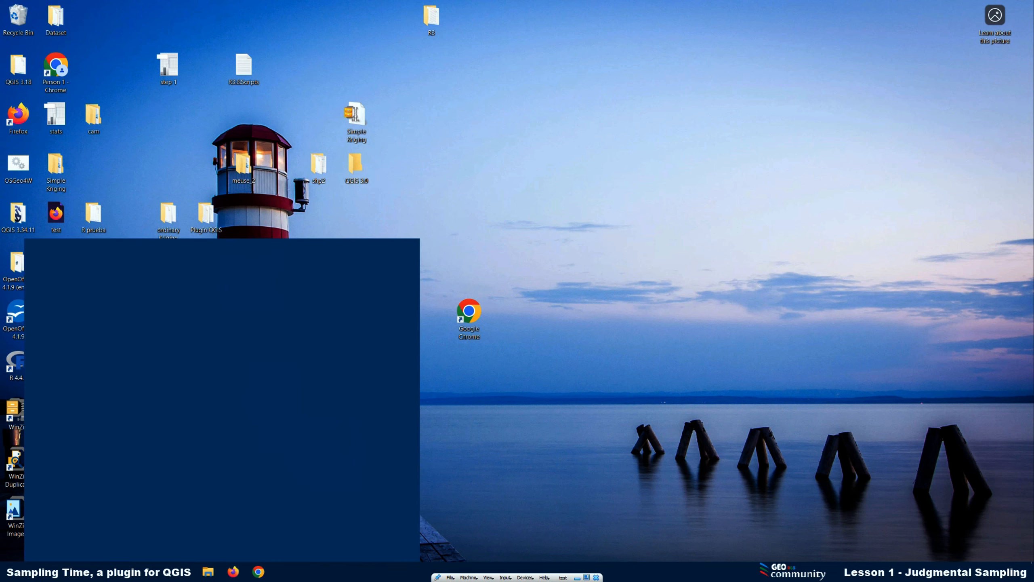
{"action": "left_click", "coordinate": [119, 378]}
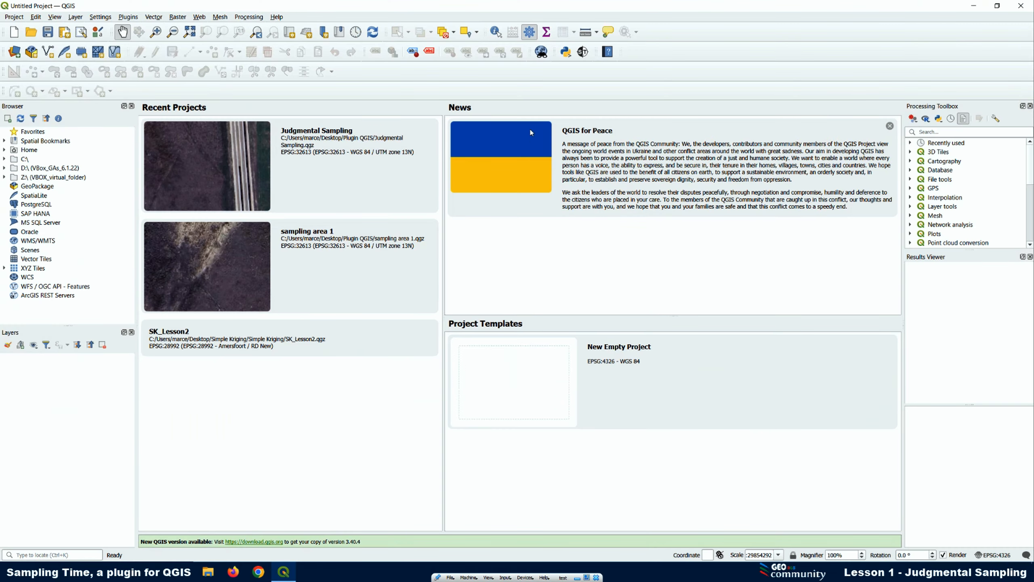
Open the Sampling Time plugin and move its window beside the recent projects list
{"action": "left_click", "coordinate": [583, 52]}
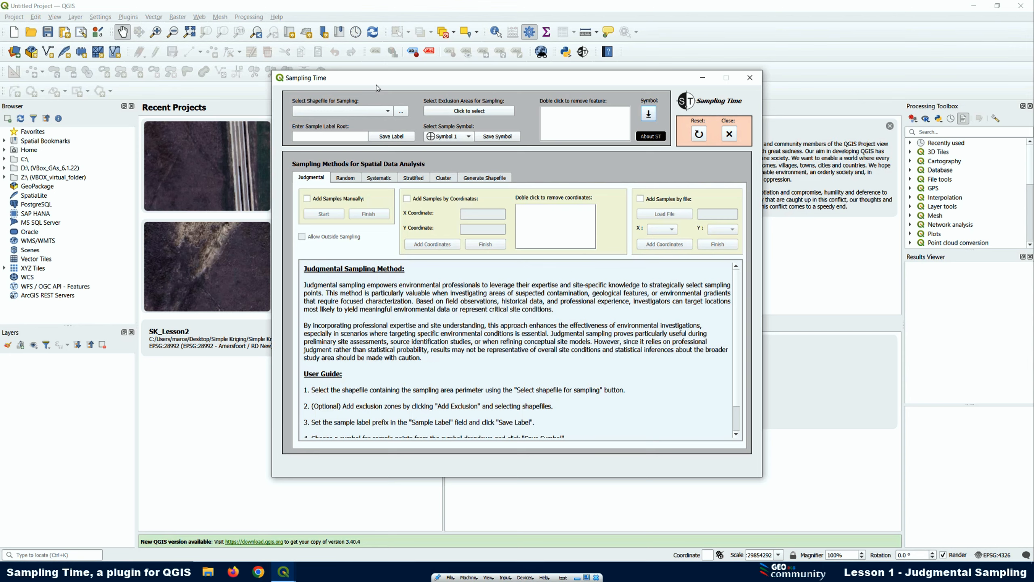
{"action": "left_click_drag", "start_coordinate": [376, 82], "coordinate": [546, 86]}
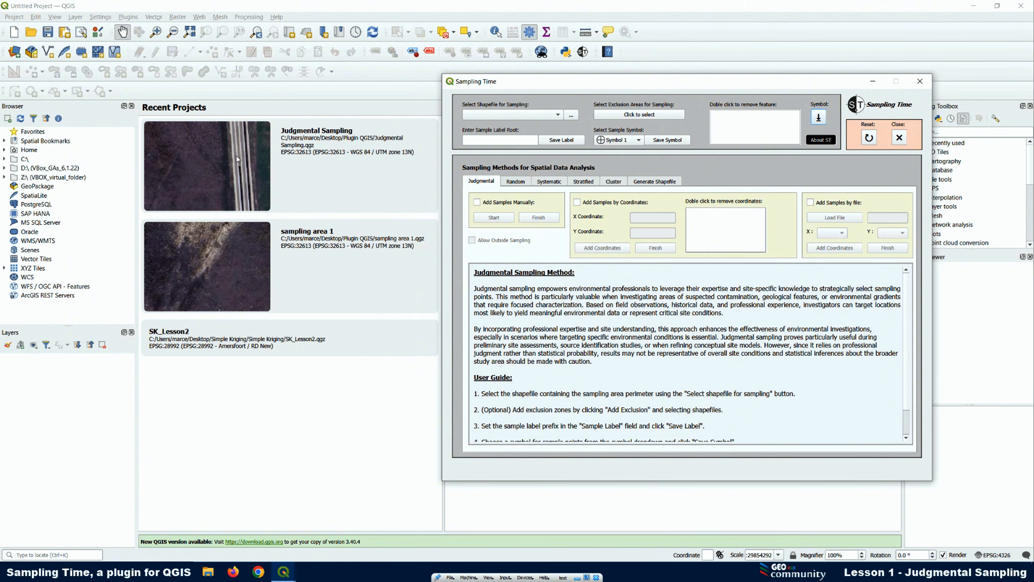
{"action": "left_click", "coordinate": [14, 19]}
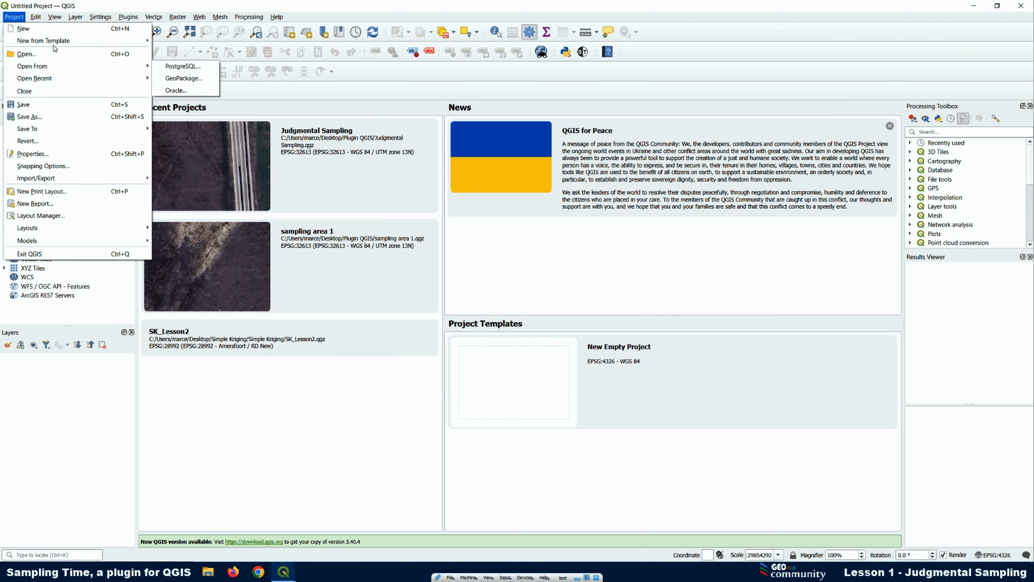
{"action": "mouse_move", "coordinate": [58, 82]}
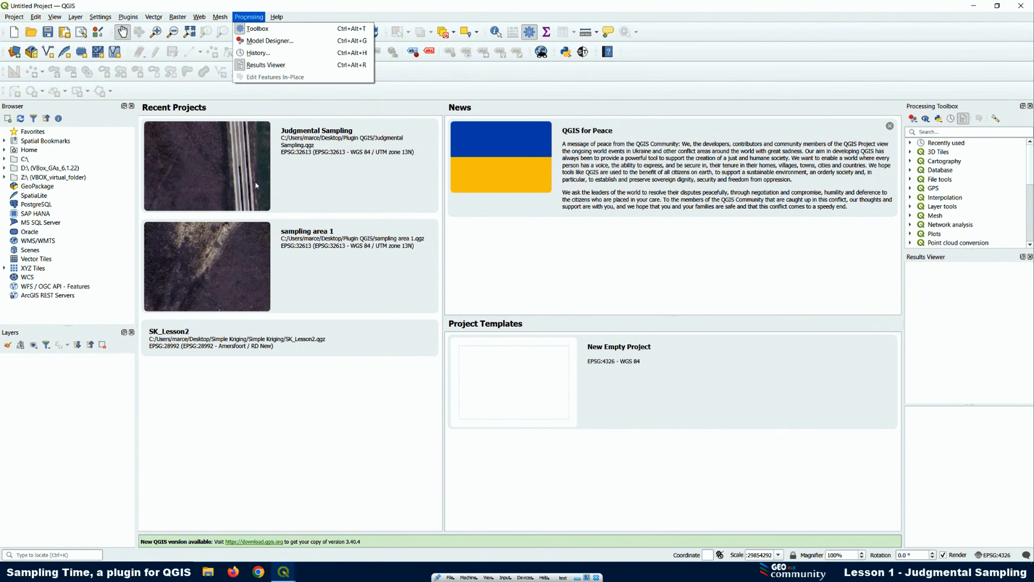
Open the recent Judgmental Sampling project, launch the Sampling Time plugin and reset it to its initial state
{"action": "left_click", "coordinate": [201, 173]}
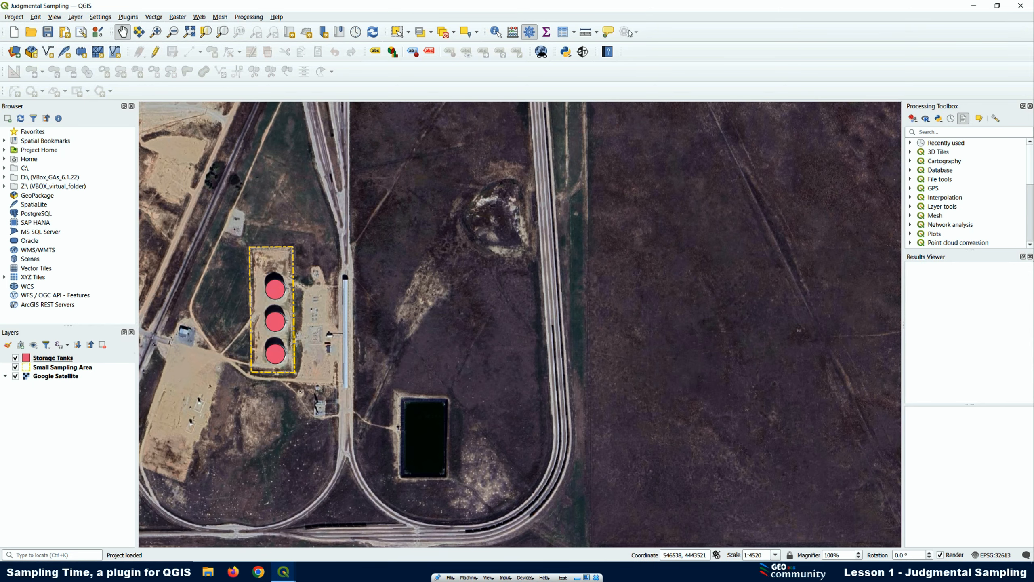
{"action": "left_click", "coordinate": [583, 52]}
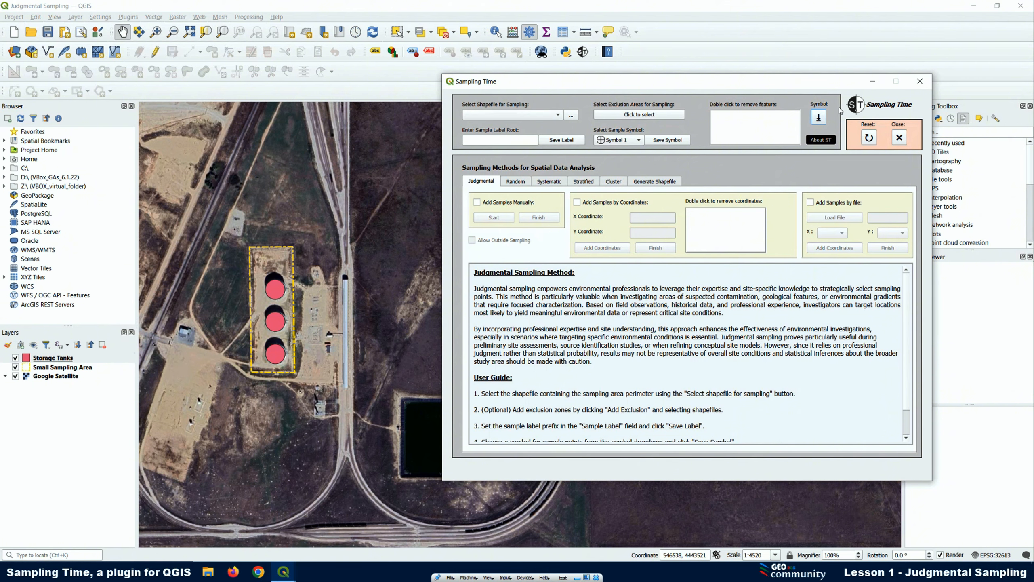
{"action": "left_click", "coordinate": [870, 138]}
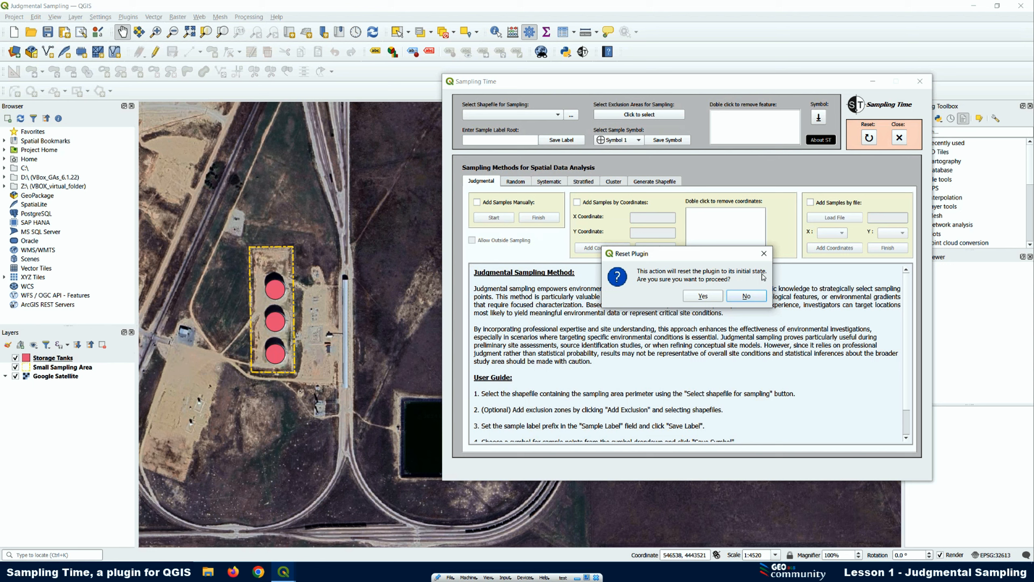
{"action": "left_click", "coordinate": [707, 298]}
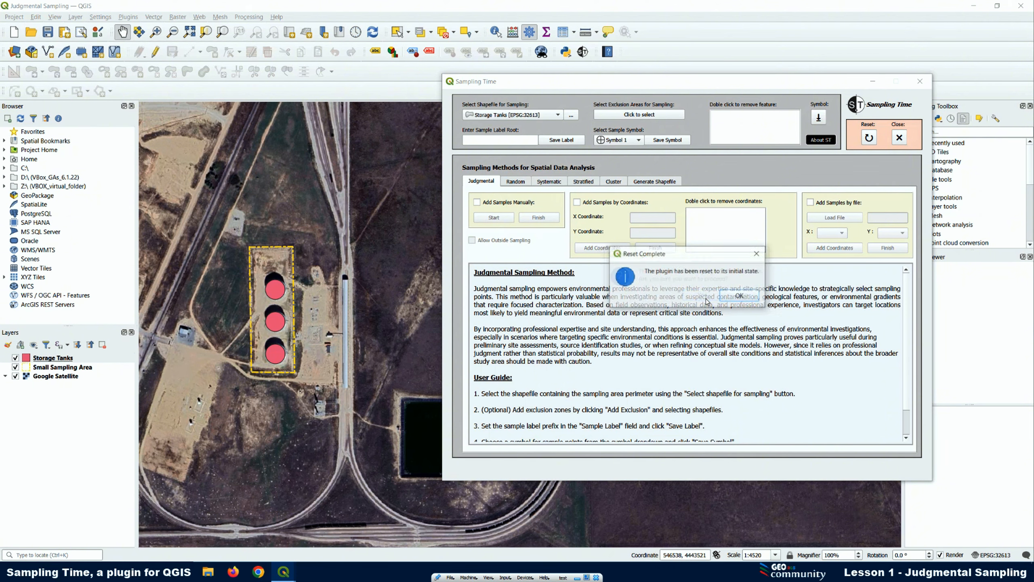
{"action": "left_click", "coordinate": [745, 297]}
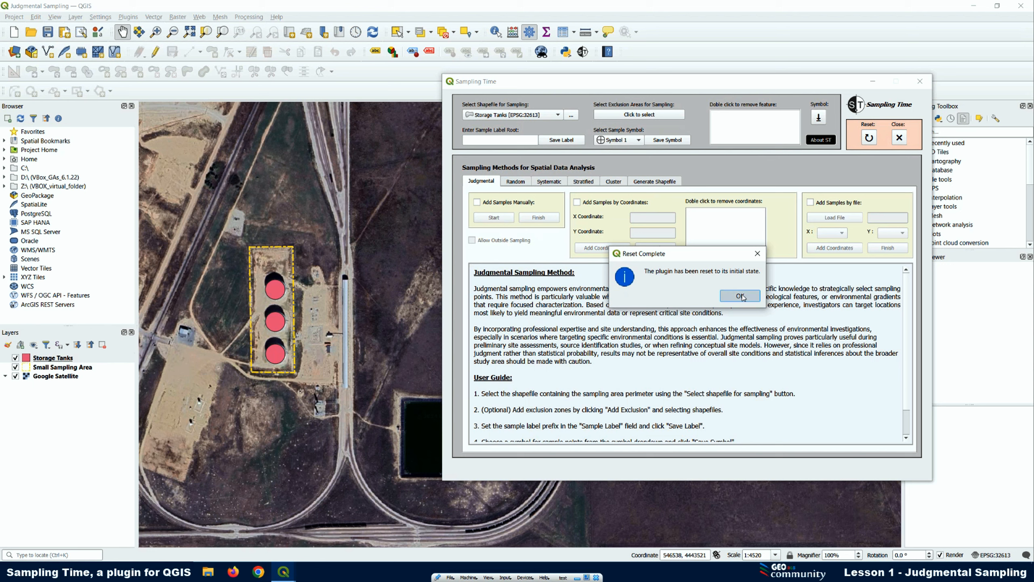
Choose the Small Sampling Area layer as the shapefile for sampling in the Sampling Time plugin
{"action": "left_click", "coordinate": [500, 118]}
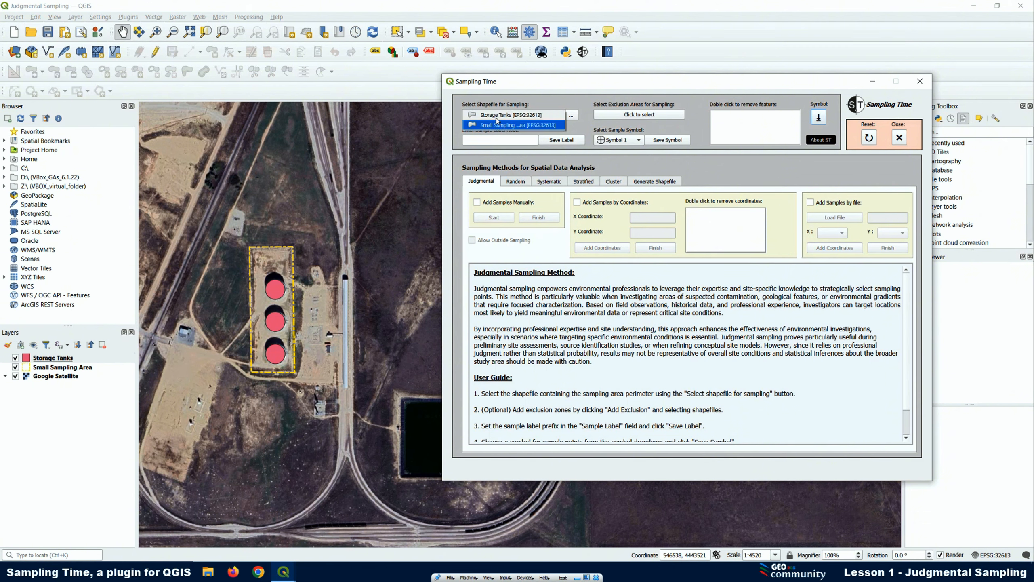
{"action": "left_click", "coordinate": [48, 370]}
{"action": "left_click", "coordinate": [48, 359]}
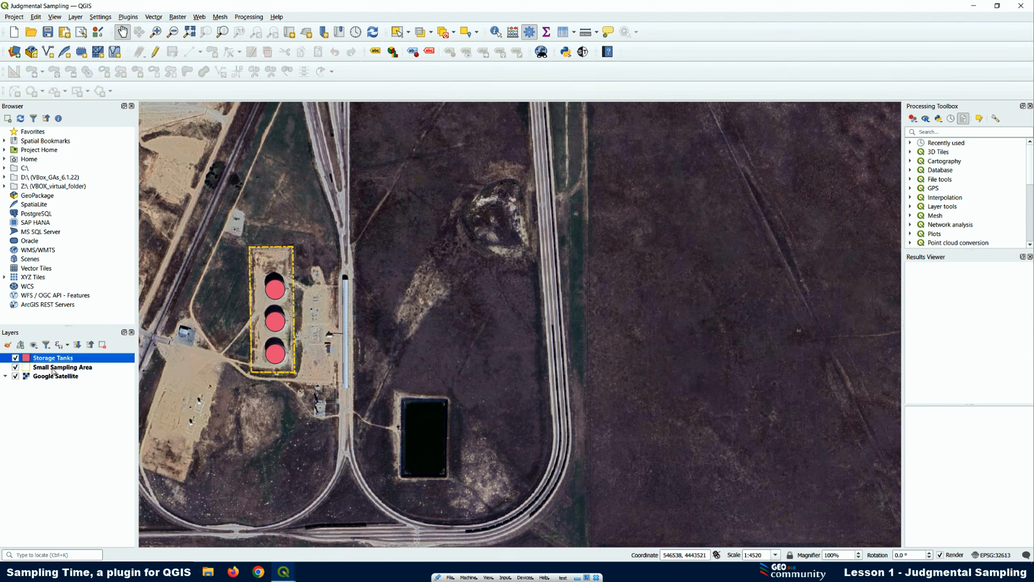
{"action": "left_click", "coordinate": [583, 53]}
{"action": "left_click", "coordinate": [493, 116]}
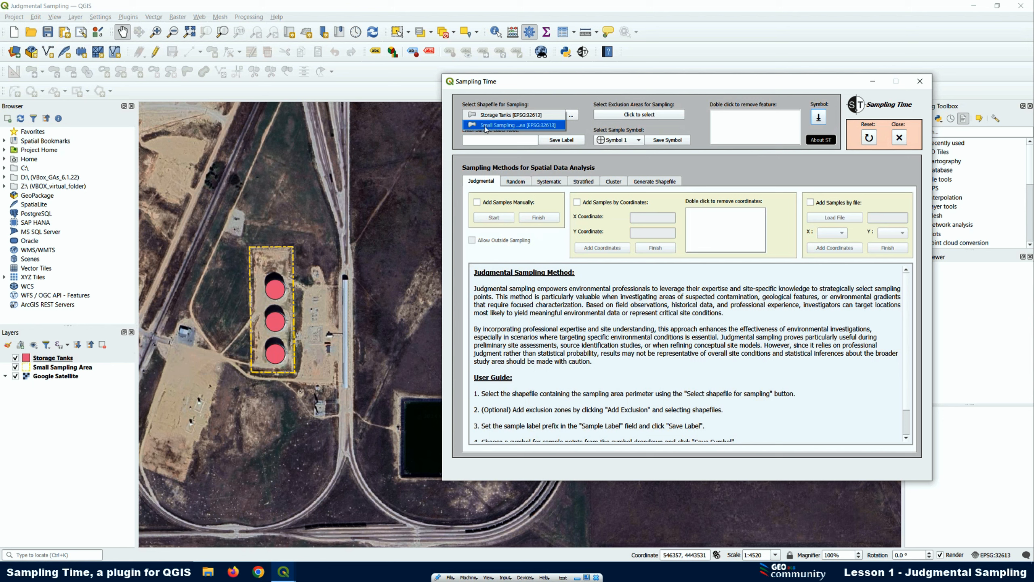
{"action": "left_click", "coordinate": [485, 129]}
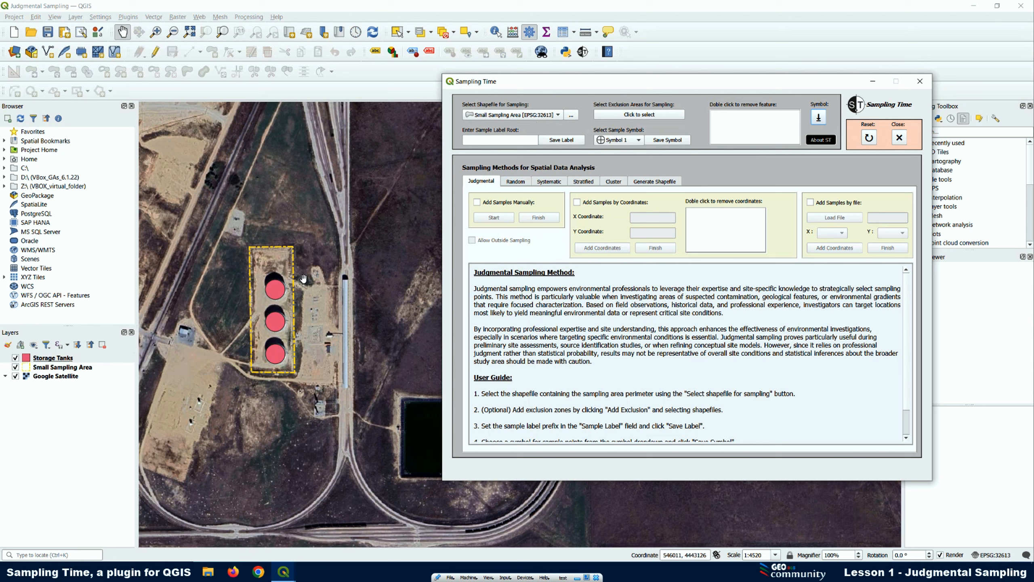
Add Storage Tanks.shp from the shp folder as an exclusion area
{"action": "scroll", "coordinate": [281, 290], "scroll_direction": "up", "scroll_amount": 1}
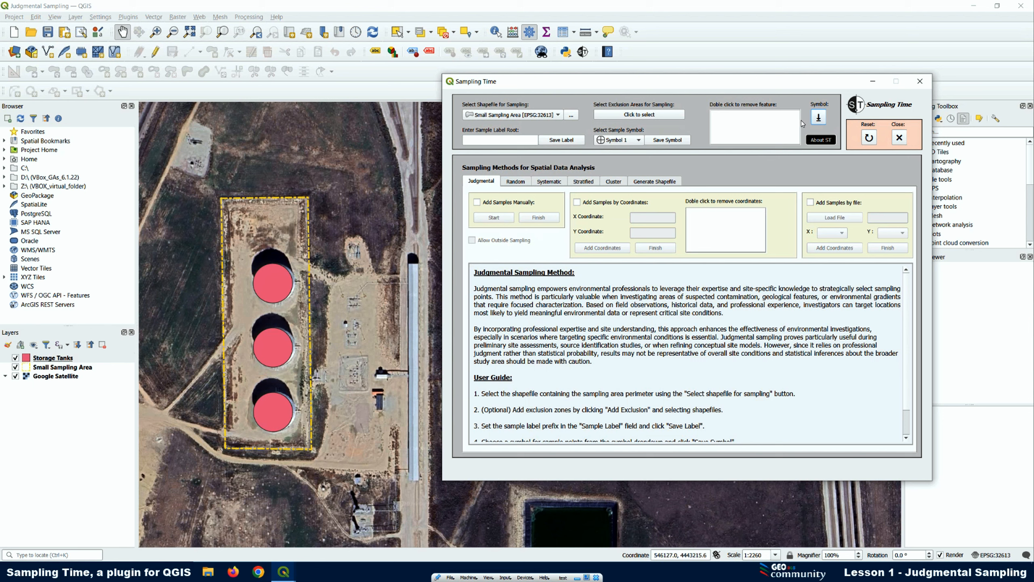
{"action": "left_click", "coordinate": [634, 115]}
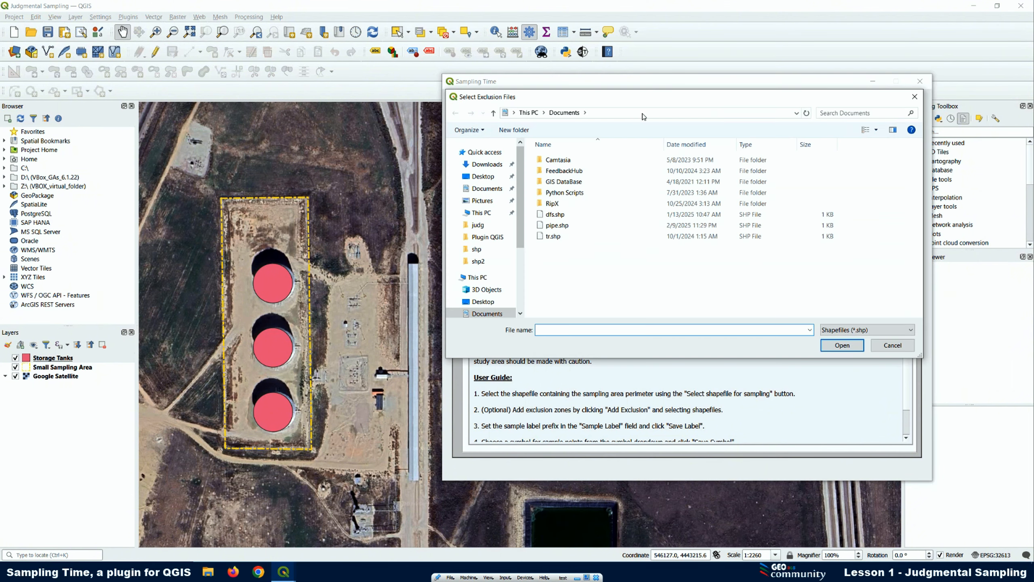
{"action": "left_click", "coordinate": [479, 251]}
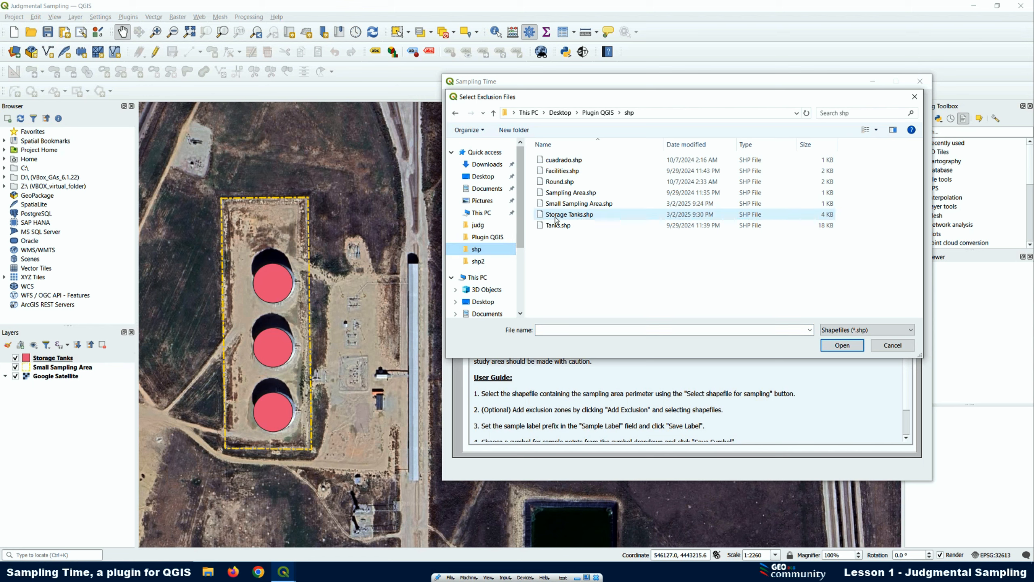
{"action": "left_click", "coordinate": [568, 215]}
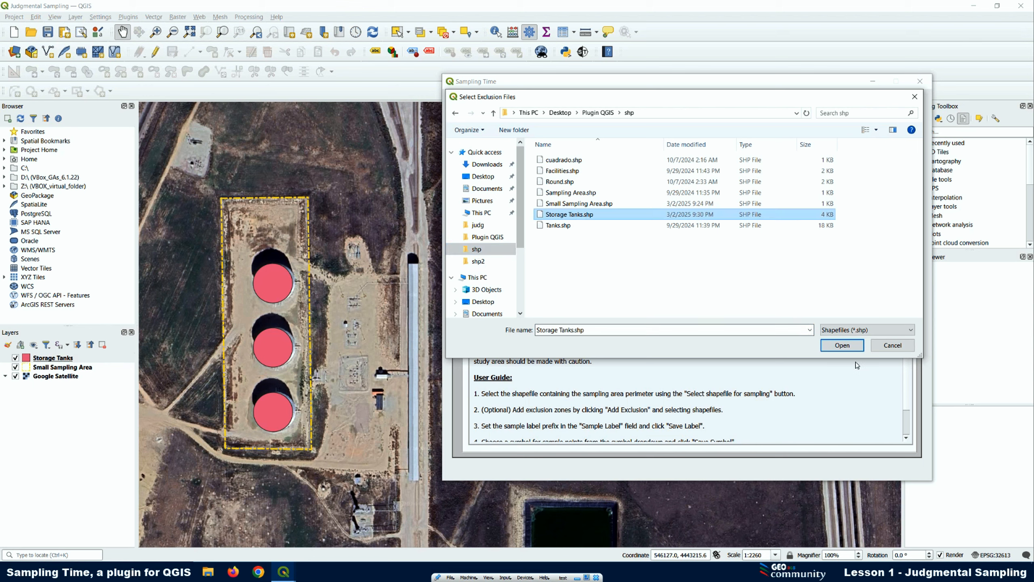
{"action": "left_click", "coordinate": [843, 345]}
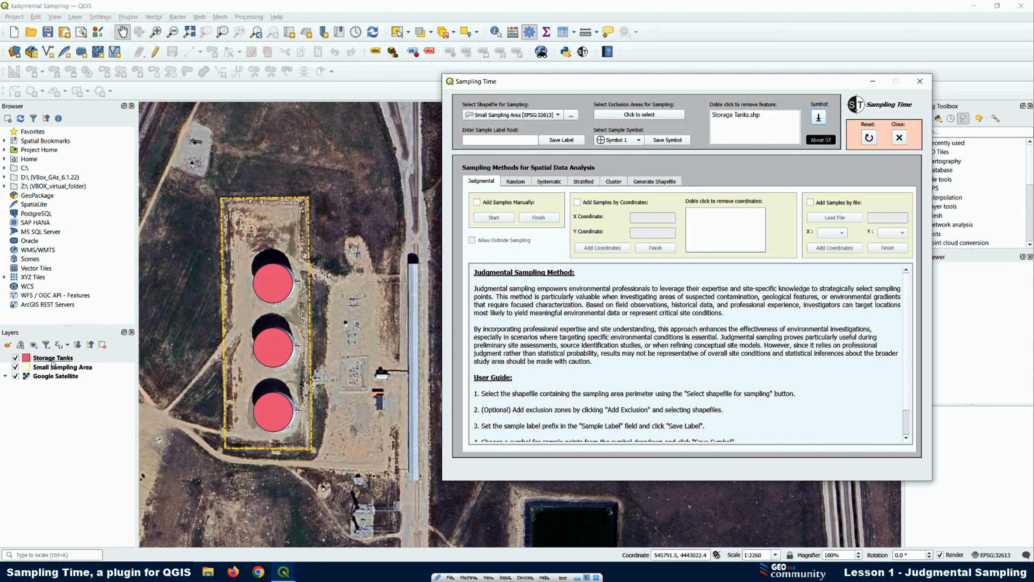
Start removing Storage Tanks.shp from the exclusion list, decline the removal, and review the layers offered for sampling
{"action": "double_click", "coordinate": [734, 116]}
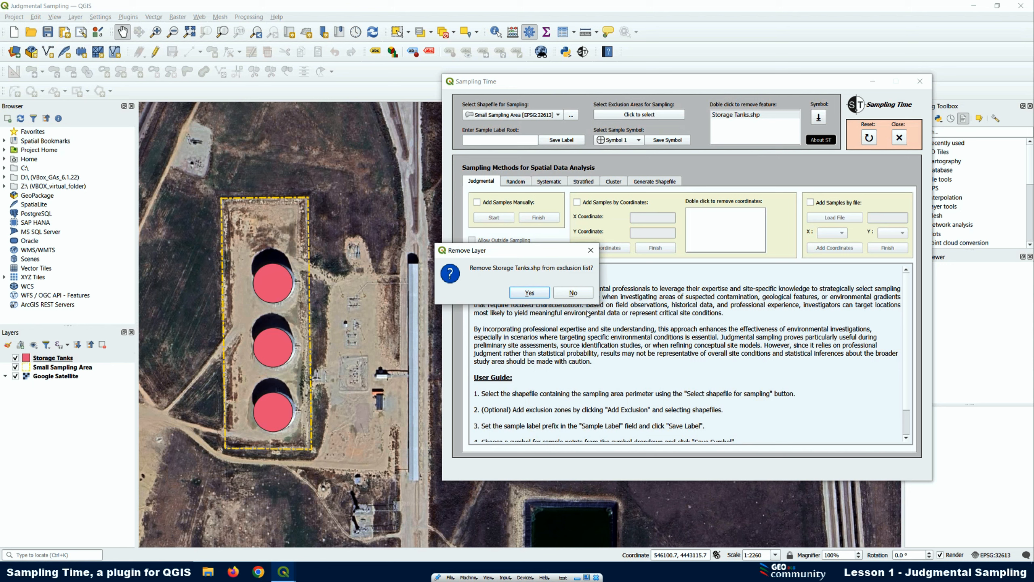
{"action": "left_click", "coordinate": [574, 293]}
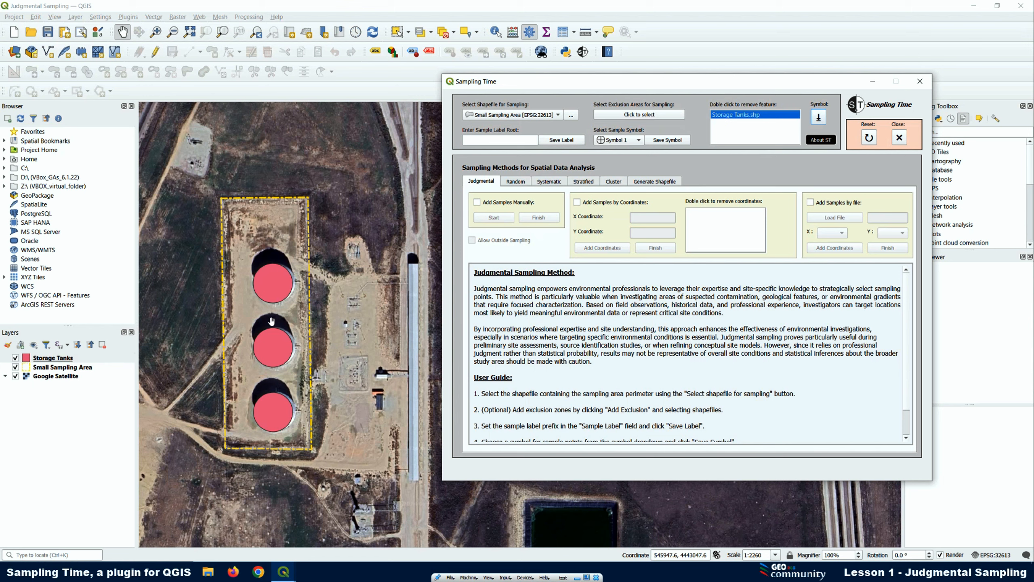
{"action": "left_click", "coordinate": [558, 115]}
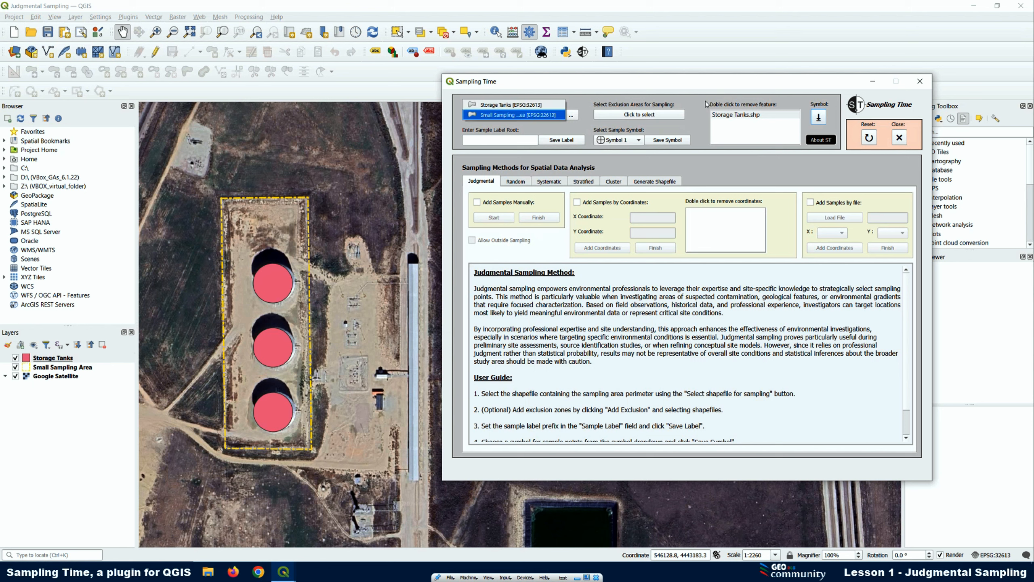
{"action": "left_click", "coordinate": [740, 101]}
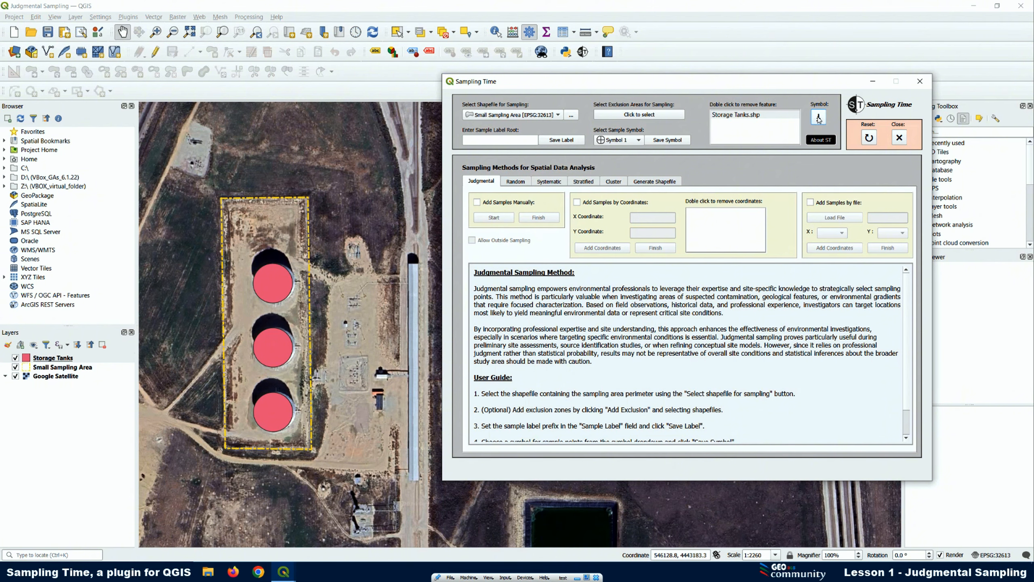
Open the plugin's symbol folder, preview the Symbol 1 and Symbol 8 files, and close the folder
{"action": "left_click", "coordinate": [819, 117]}
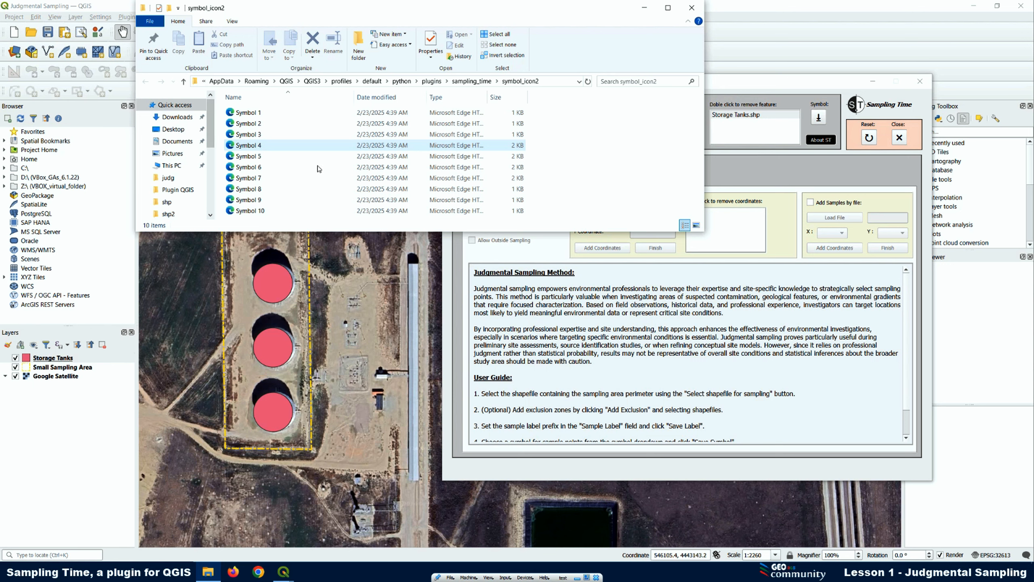
{"action": "double_click", "coordinate": [244, 113]}
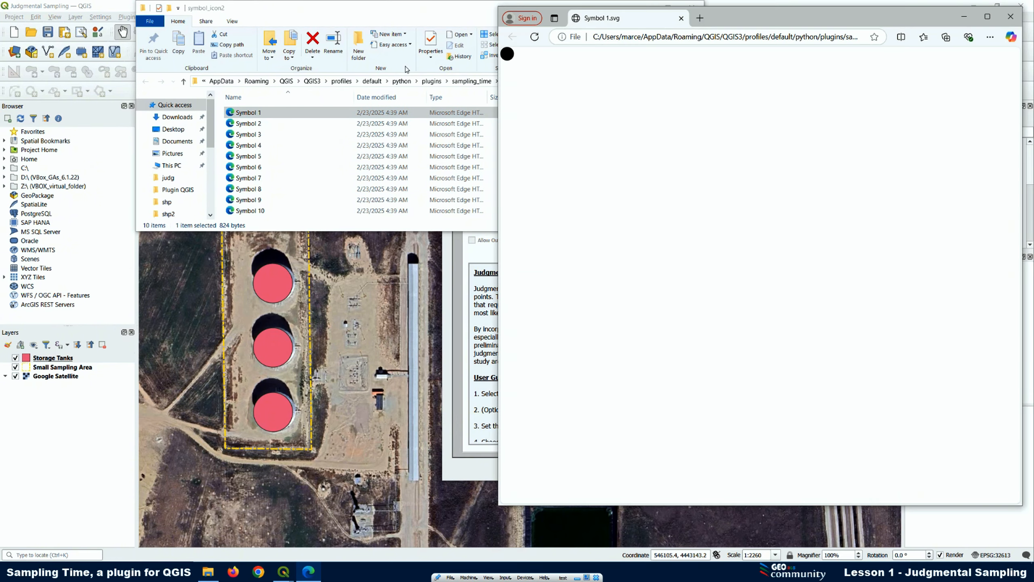
{"action": "left_click", "coordinate": [1011, 16]}
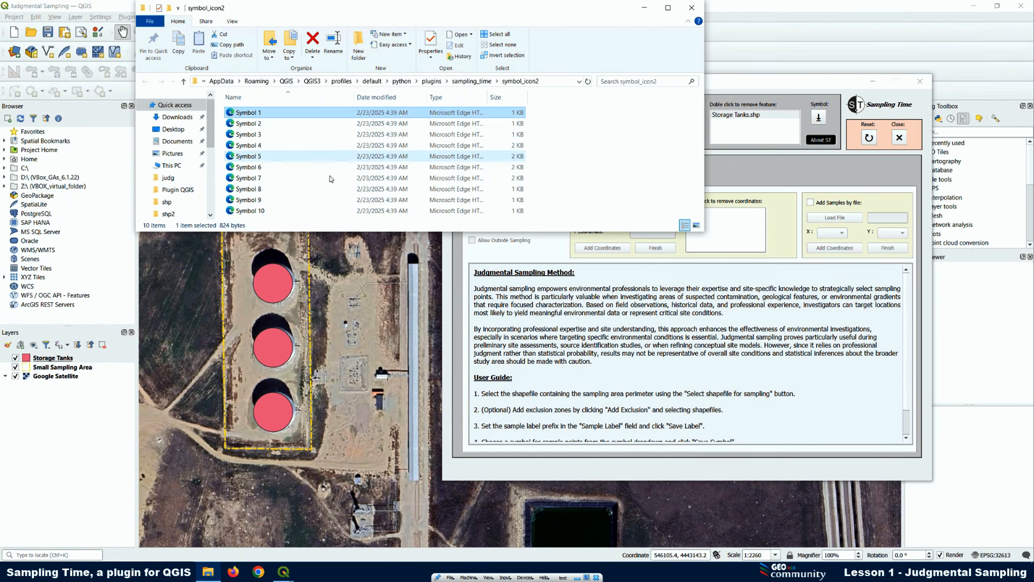
{"action": "left_click", "coordinate": [257, 189]}
{"action": "double_click", "coordinate": [256, 189]}
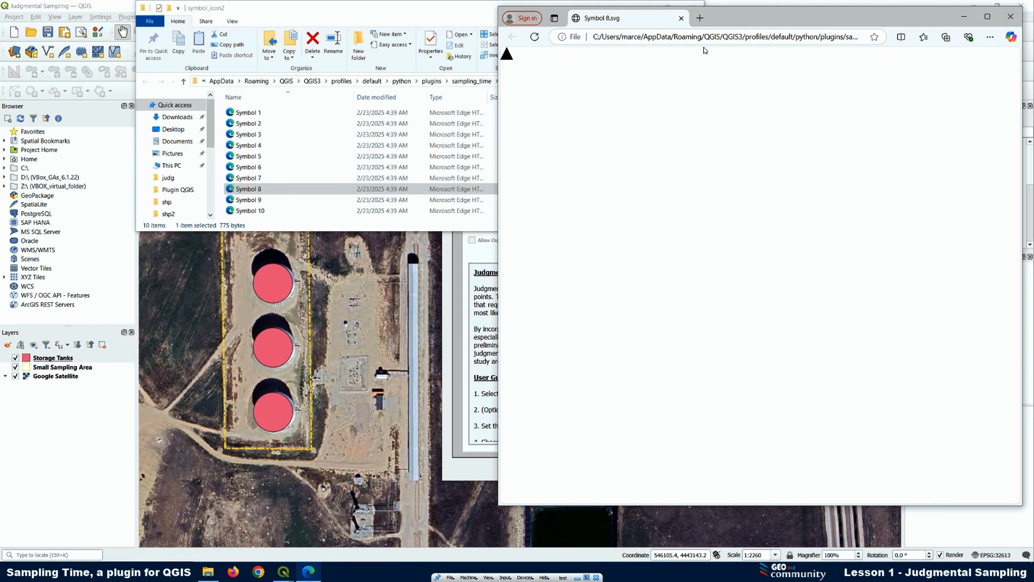
{"action": "left_click", "coordinate": [1019, 18]}
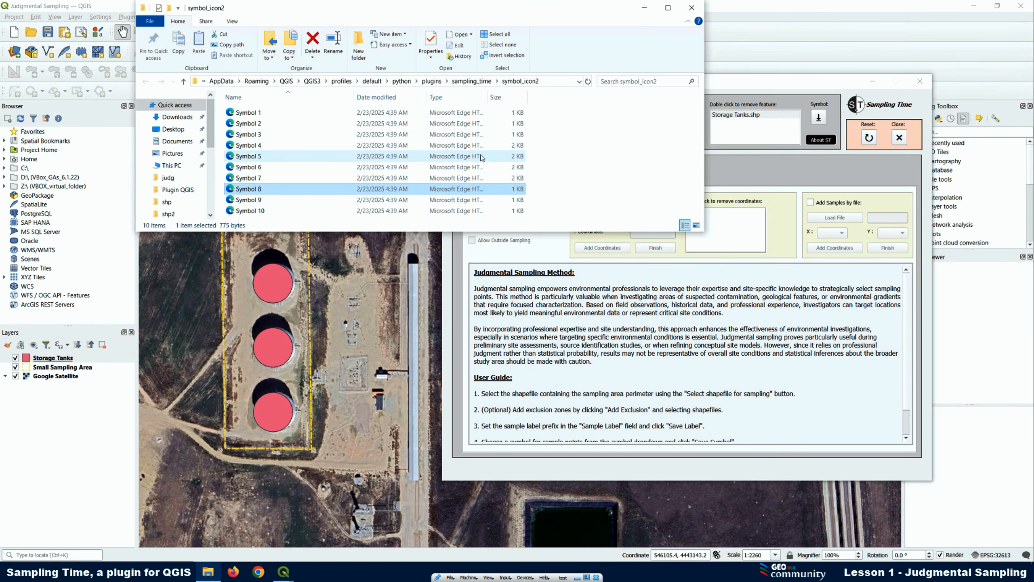
{"action": "left_click", "coordinate": [692, 8]}
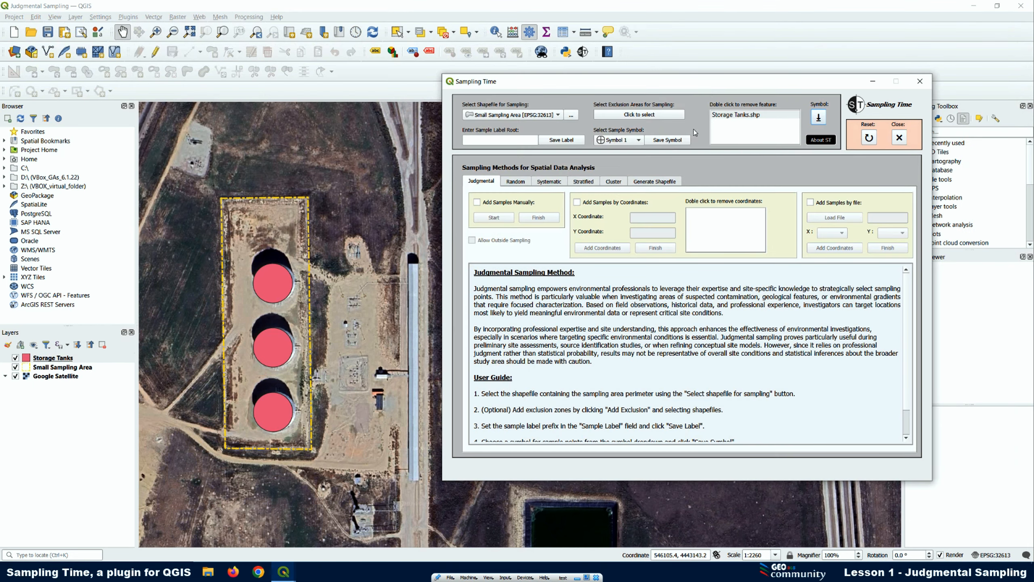
Review the sample symbols offered by the plugin, keeping Symbol 1 selected
{"action": "left_click", "coordinate": [618, 141]}
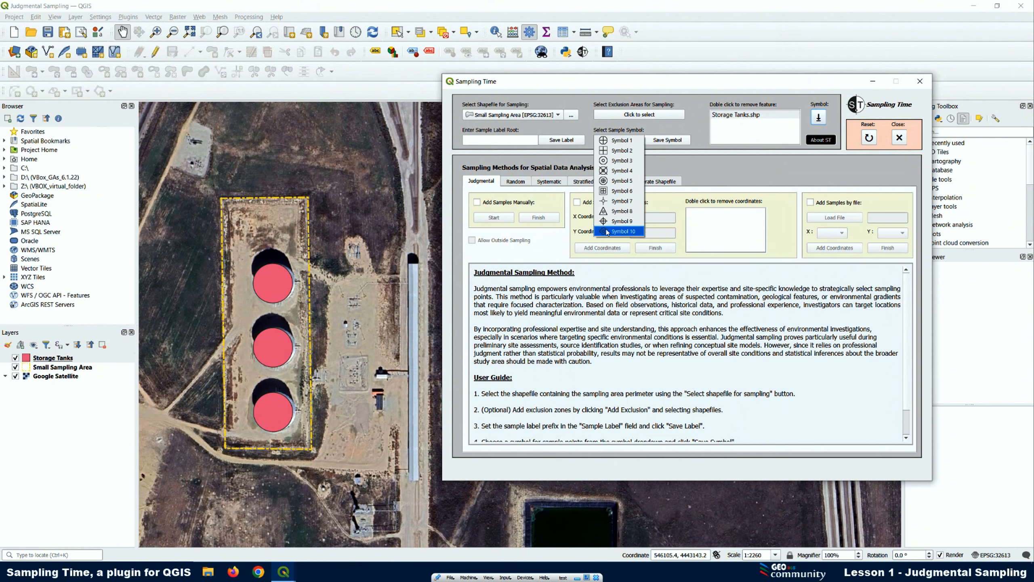
{"action": "left_click", "coordinate": [620, 140]}
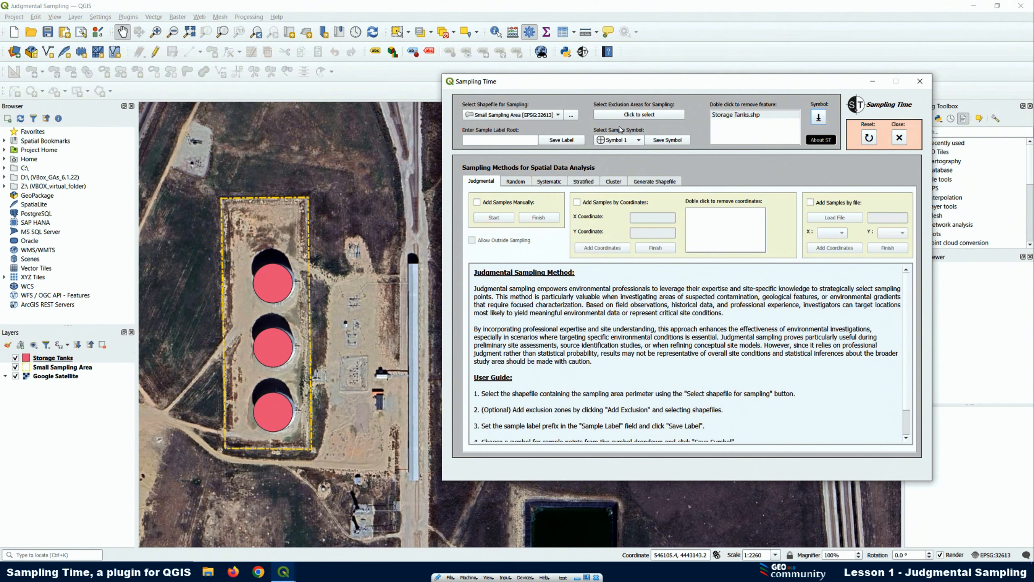
{"action": "left_click", "coordinate": [618, 142]}
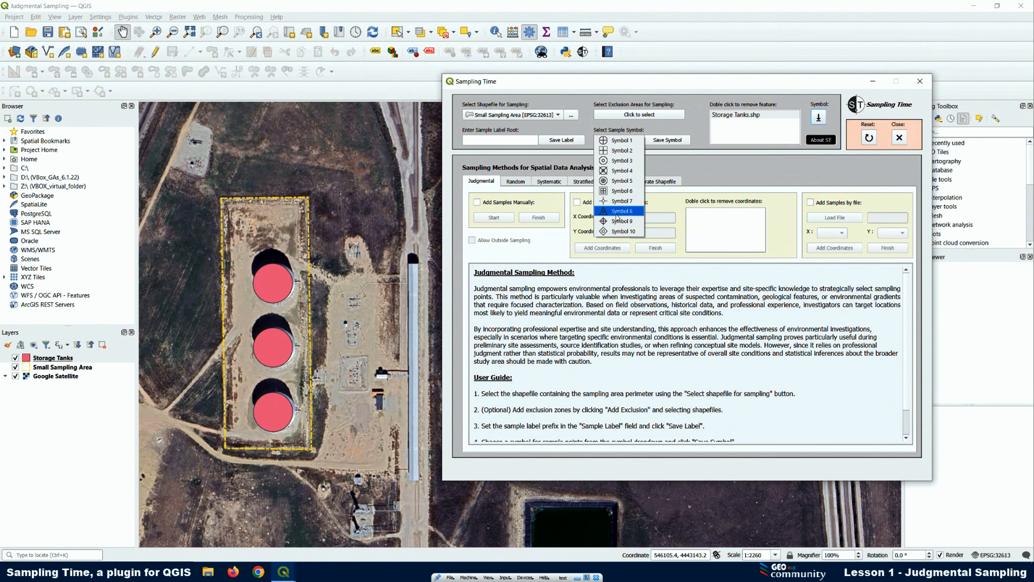
{"action": "left_click", "coordinate": [620, 129]}
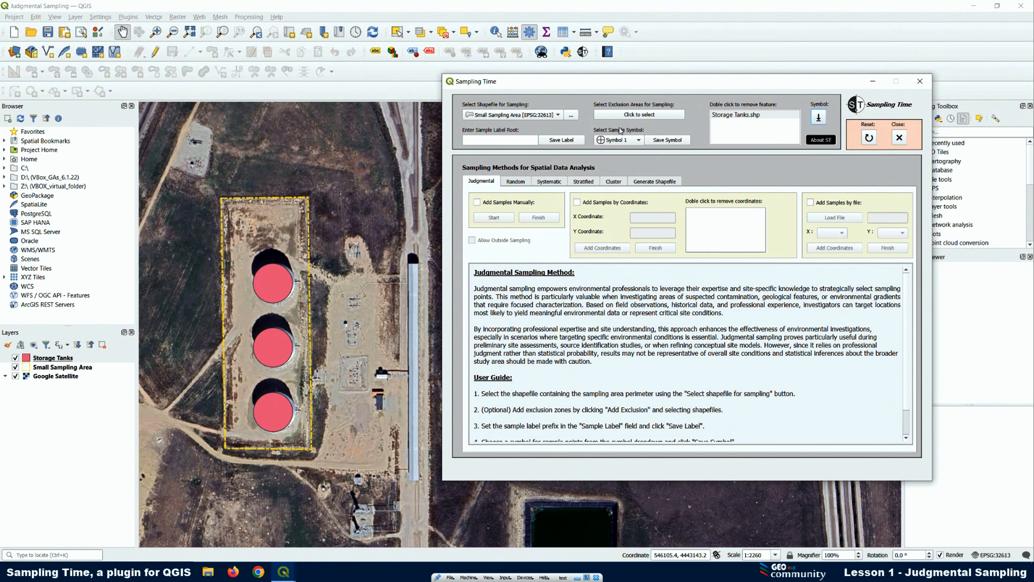
Set the sample label root to "SS#2025# -" and save the label
{"action": "left_click", "coordinate": [472, 140]}
{"action": "type", "text": "SS#2025# -"}
{"action": "left_click", "coordinate": [561, 139]}
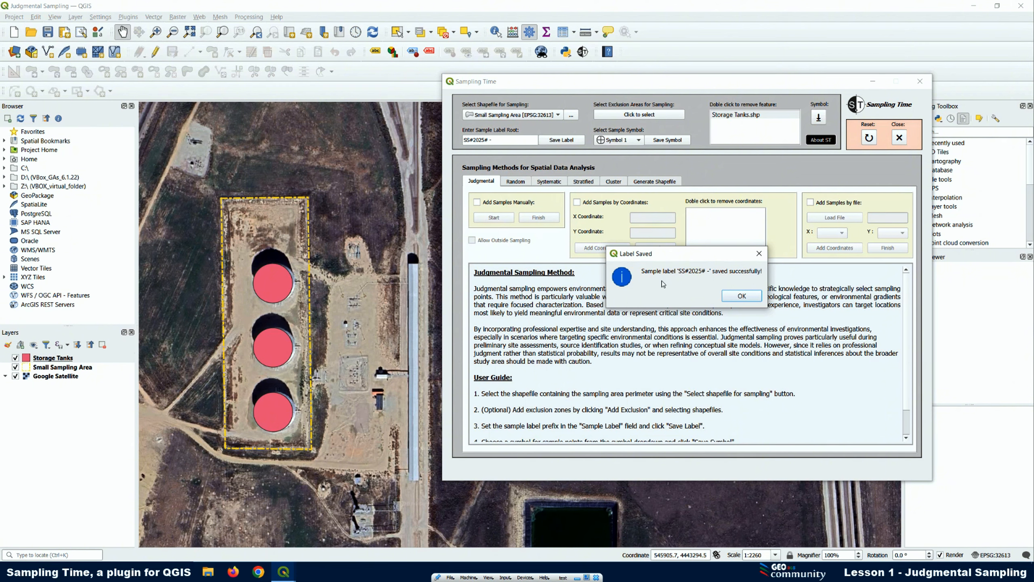
{"action": "left_click", "coordinate": [741, 297]}
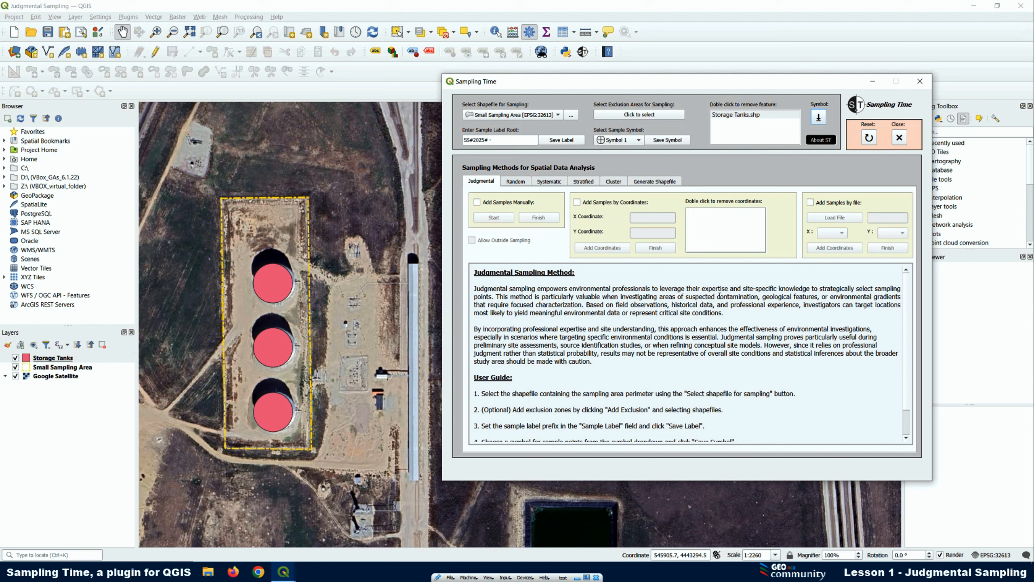
Choose Symbol 10 as the sample symbol and save it, and save the sample label "SS#2025# -" again
{"action": "left_click", "coordinate": [619, 140]}
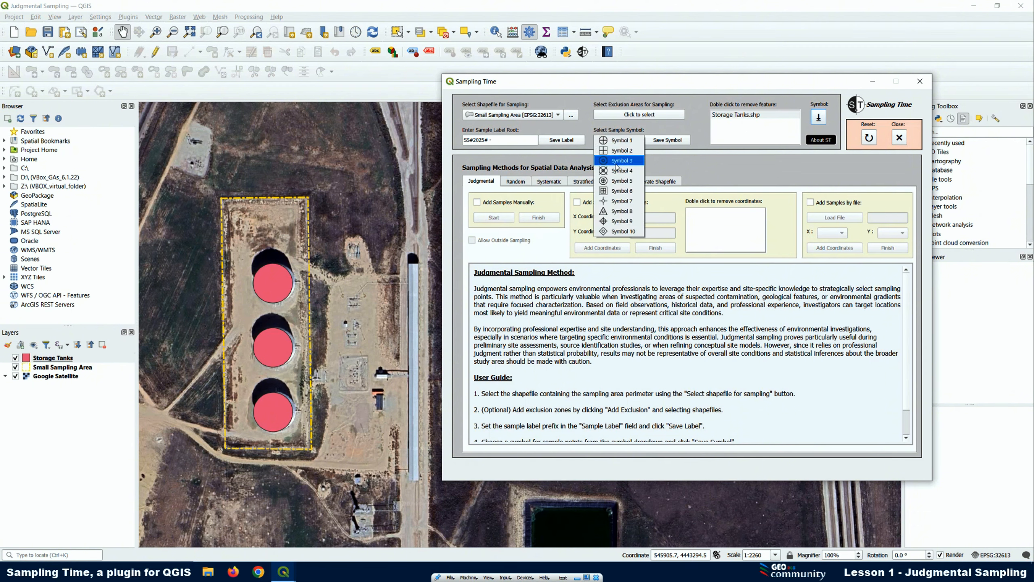
{"action": "left_click", "coordinate": [615, 231]}
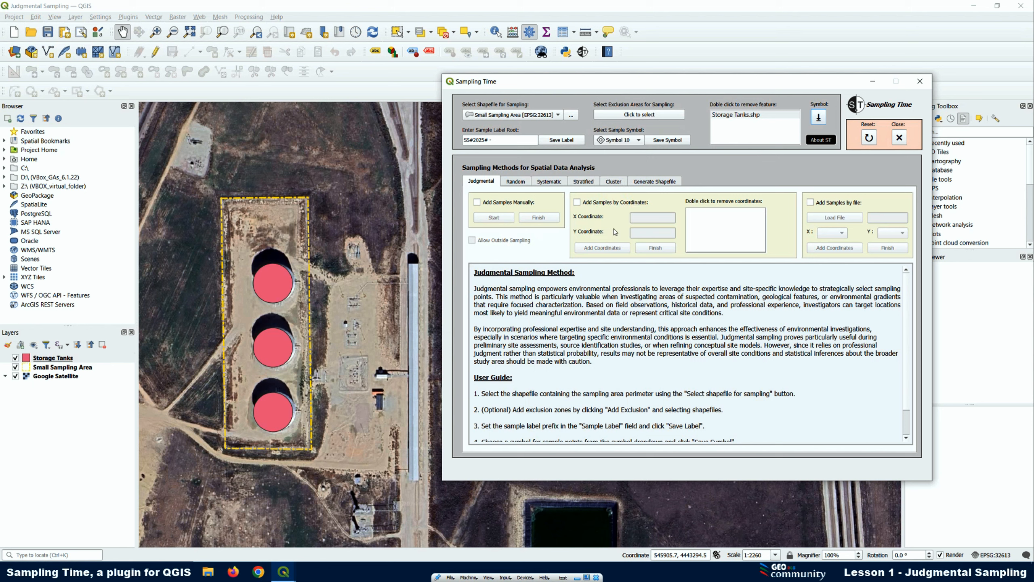
{"action": "left_click", "coordinate": [666, 141]}
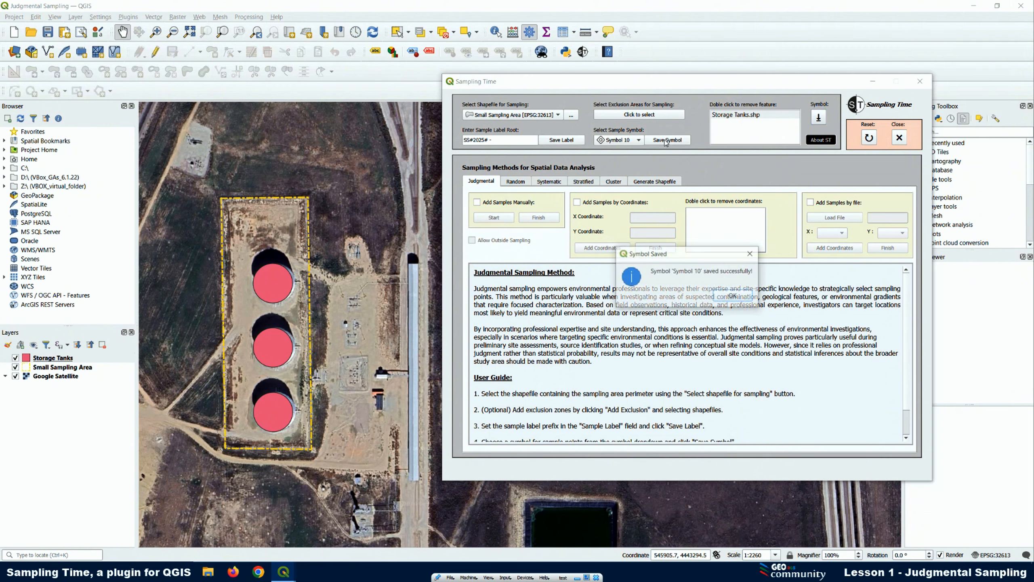
{"action": "left_click", "coordinate": [732, 298]}
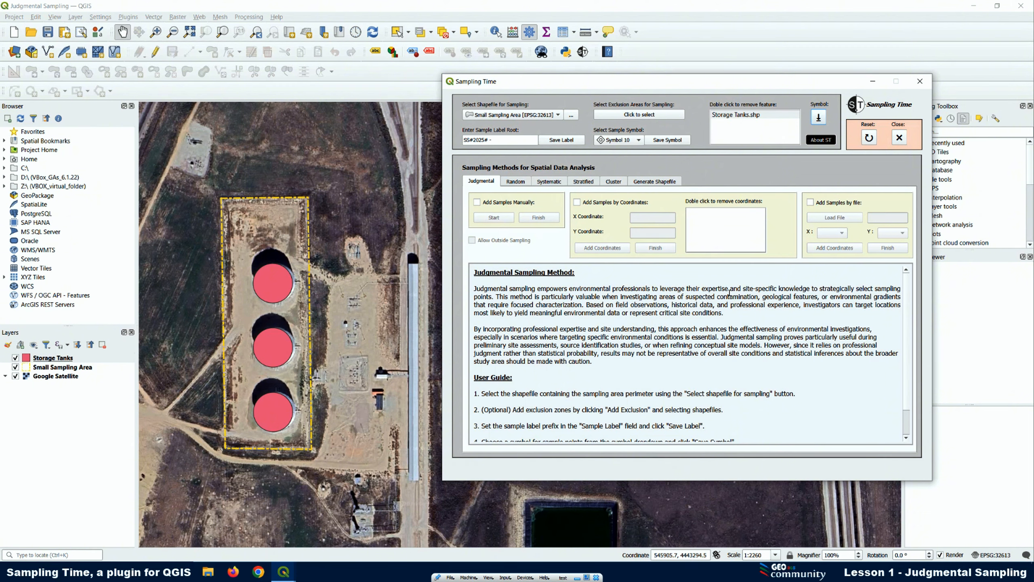
{"action": "left_click", "coordinate": [561, 141]}
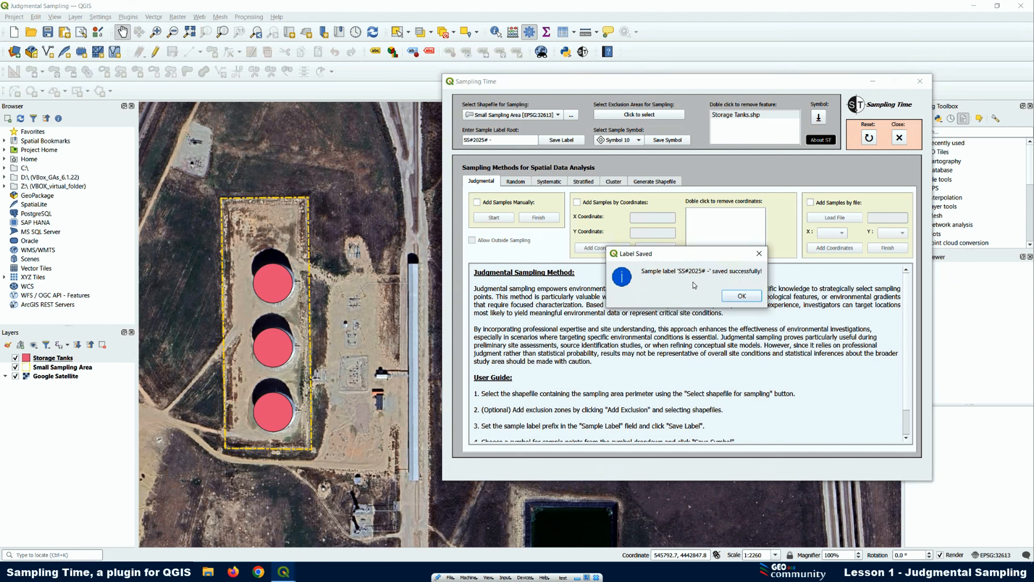
{"action": "left_click", "coordinate": [741, 298]}
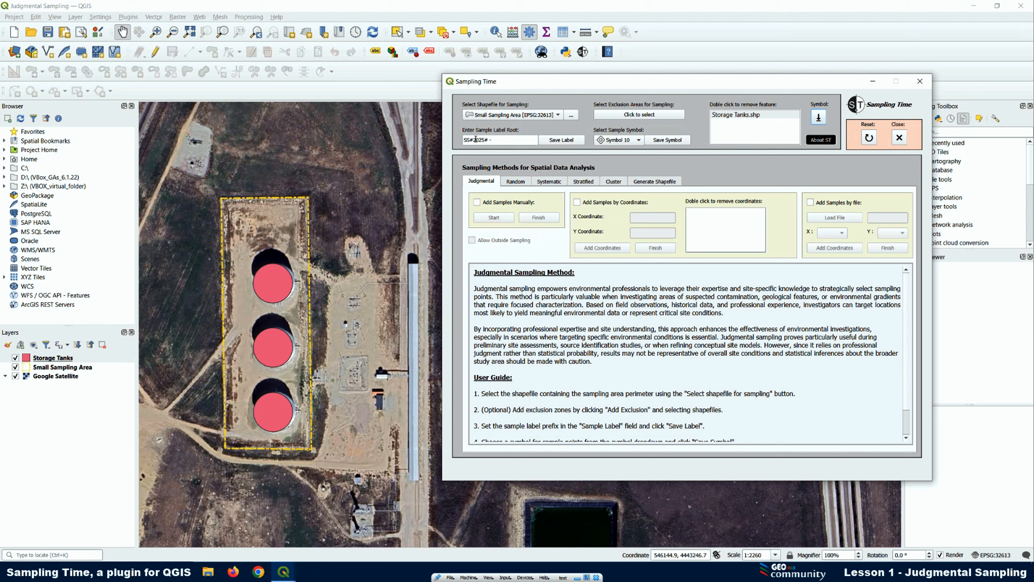
{"action": "key", "text": "BackSpace"}
{"action": "type", "text": "-"}
{"action": "triple_click", "coordinate": [497, 143]}
{"action": "left_click", "coordinate": [519, 143]}
Enable adding samples manually, start the manual sampling session, and minimise the plugin window to expose the map
{"action": "left_click", "coordinate": [477, 203]}
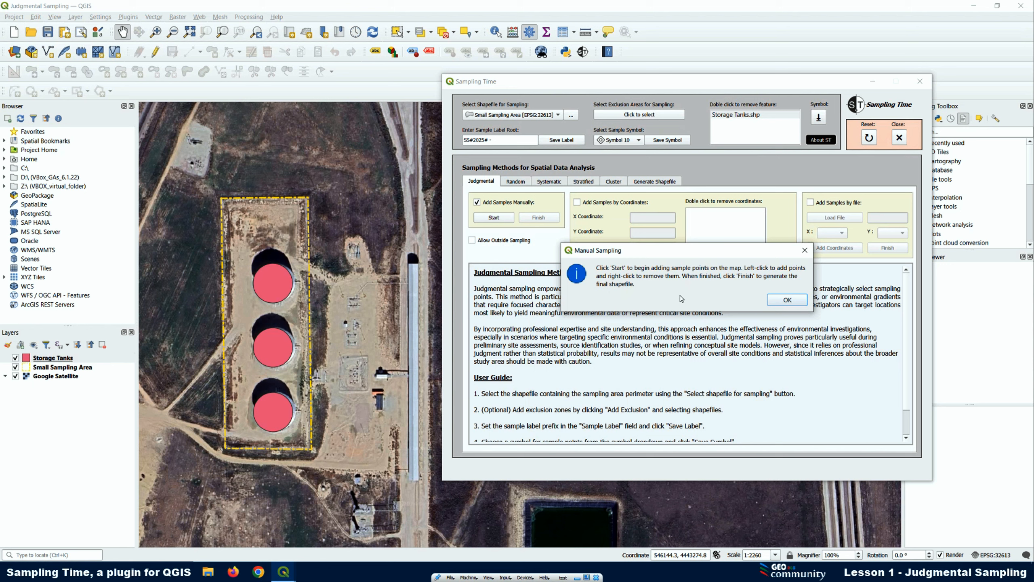
{"action": "left_click", "coordinate": [787, 301]}
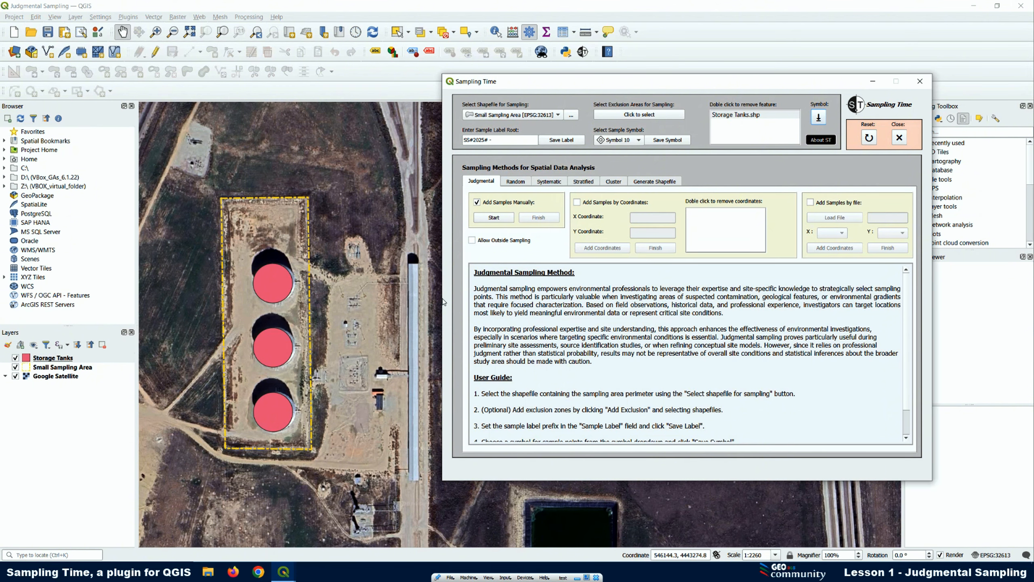
{"action": "left_click", "coordinate": [493, 220]}
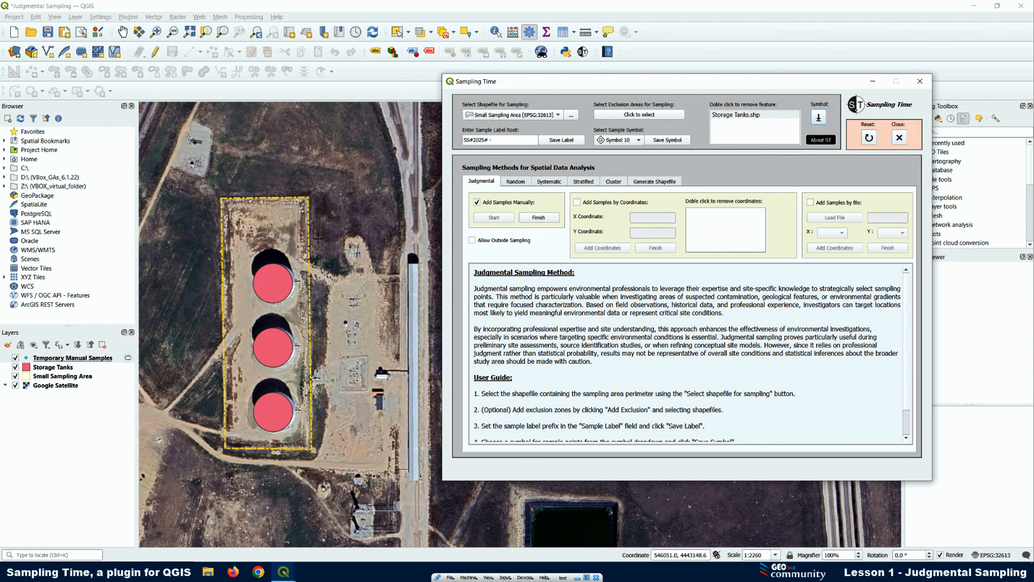
{"action": "scroll", "coordinate": [227, 222], "scroll_direction": "up", "scroll_amount": 1}
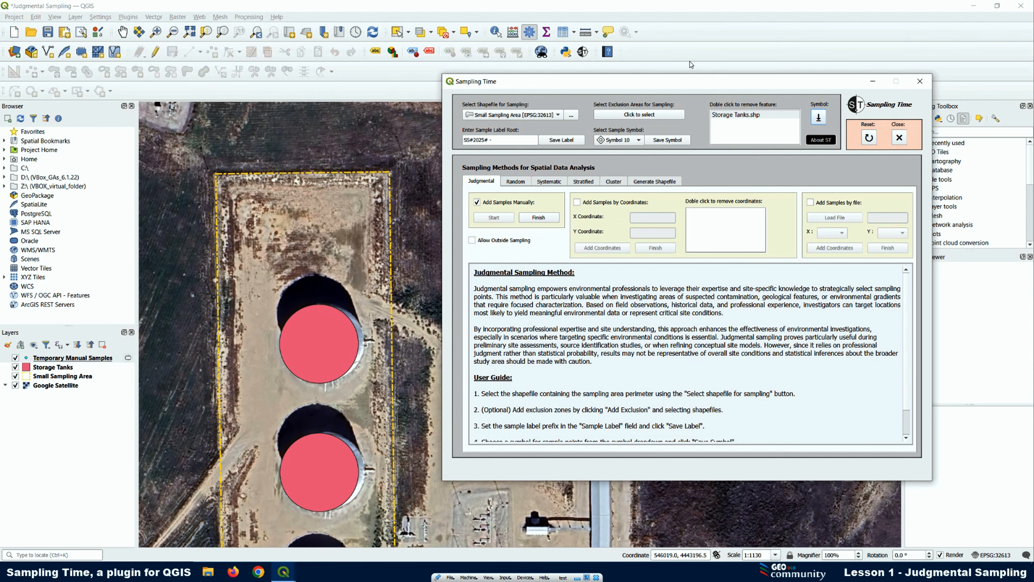
{"action": "left_click", "coordinate": [873, 82]}
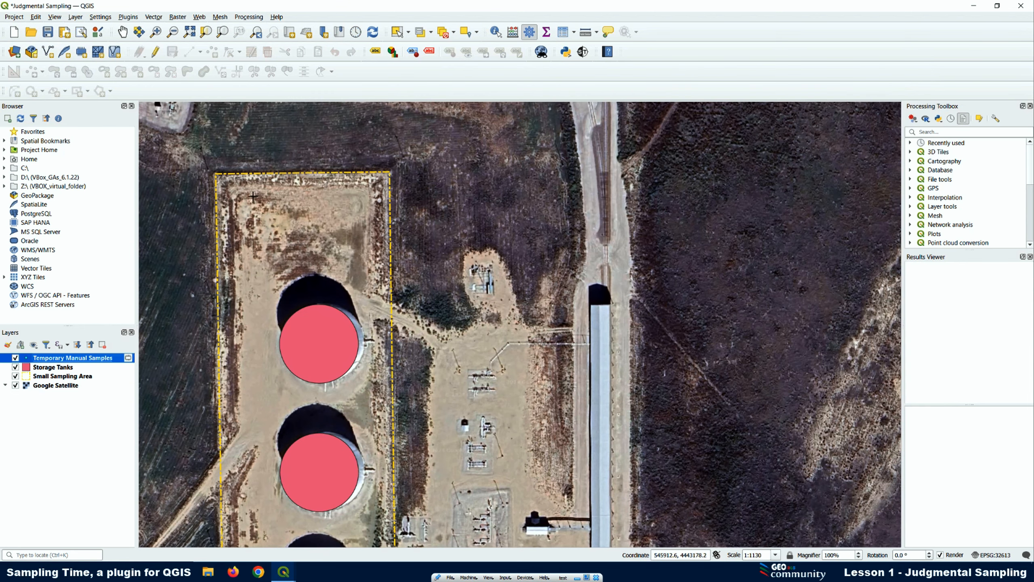
Add sample points near the sampling area's northwest and northeast corners, and place and remove a third one northwest of the northernmost tank
{"action": "scroll", "coordinate": [218, 195], "scroll_direction": "up", "scroll_amount": 1}
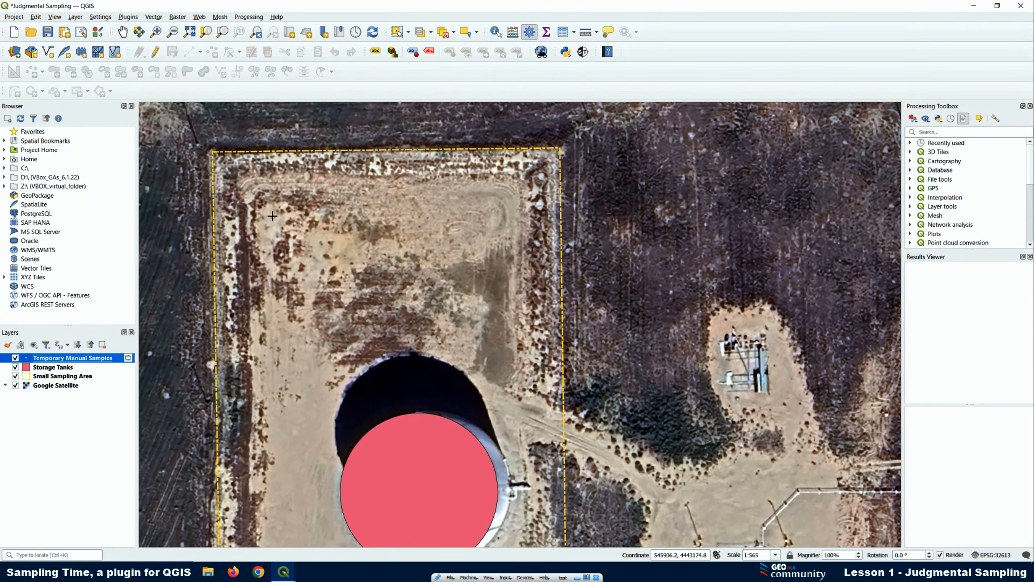
{"action": "left_click", "coordinate": [270, 217]}
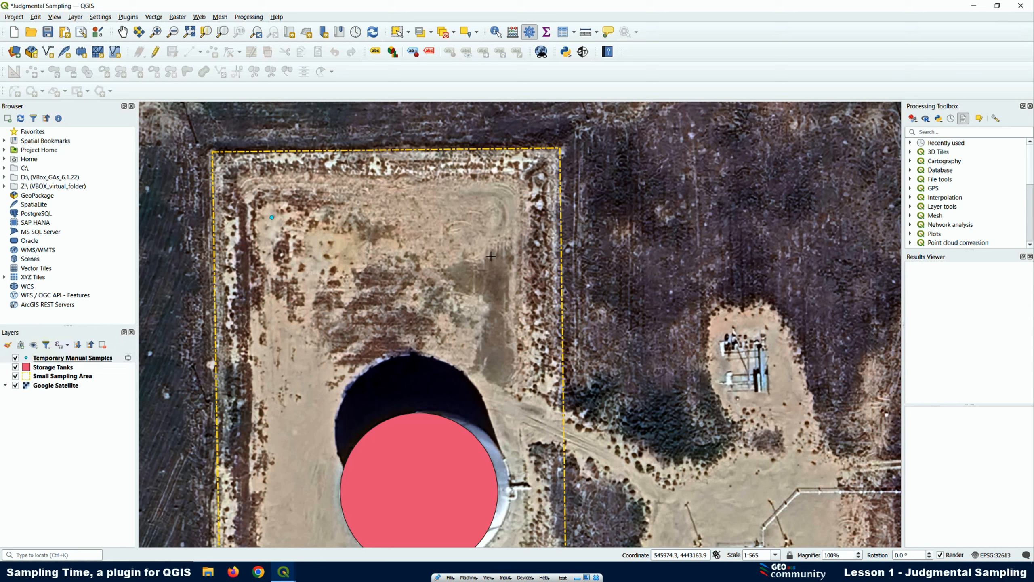
{"action": "left_click", "coordinate": [495, 243]}
{"action": "left_click", "coordinate": [308, 349]}
{"action": "right_click", "coordinate": [308, 351]}
Try to place a sample point inside the northernmost storage tank's exclusion zone
{"action": "scroll", "coordinate": [355, 178], "scroll_direction": "down", "scroll_amount": 2}
{"action": "scroll", "coordinate": [421, 276], "scroll_direction": "up", "scroll_amount": 1}
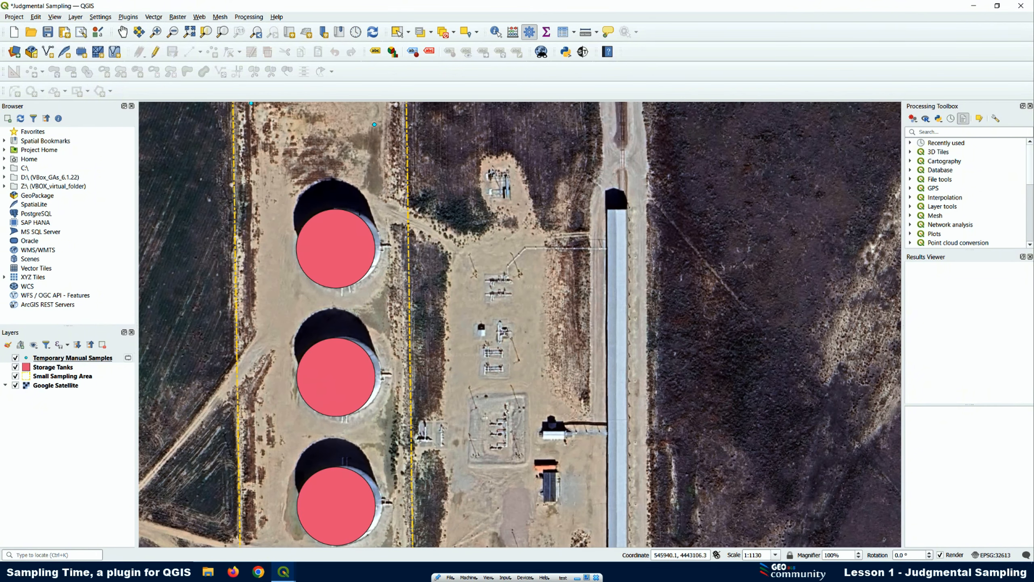
{"action": "left_click", "coordinate": [330, 243]}
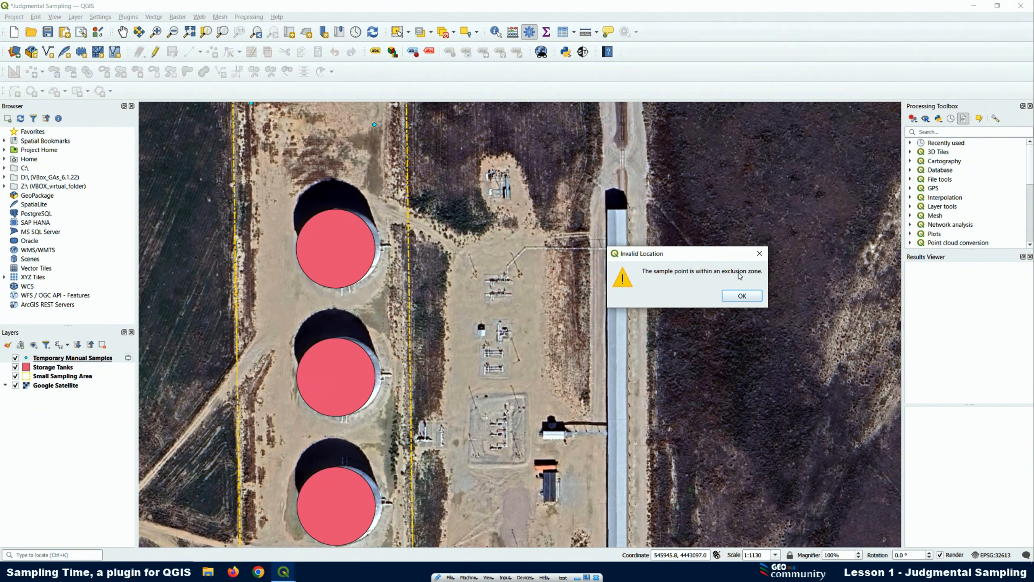
{"action": "left_click", "coordinate": [737, 295]}
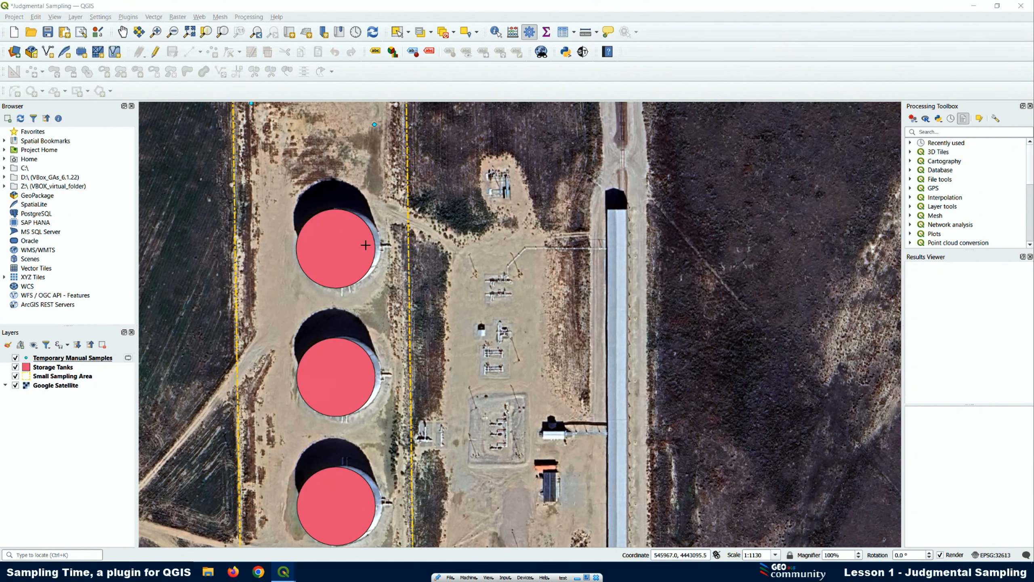
Add two sample points between the northern and middle tanks, and try to place another outside the sampling area's western boundary
{"action": "left_click", "coordinate": [282, 284]}
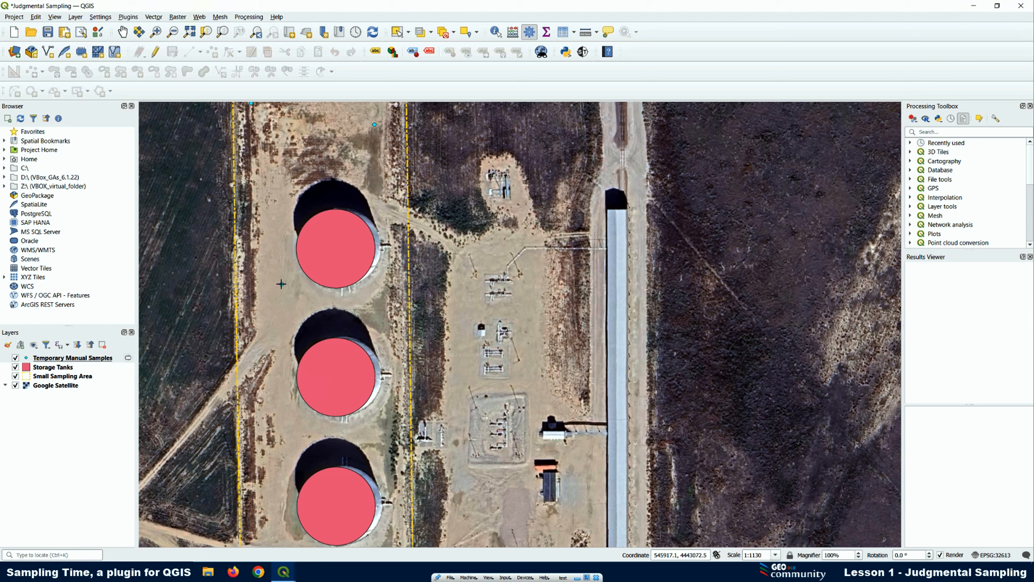
{"action": "left_click", "coordinate": [379, 304]}
{"action": "left_click", "coordinate": [208, 255]}
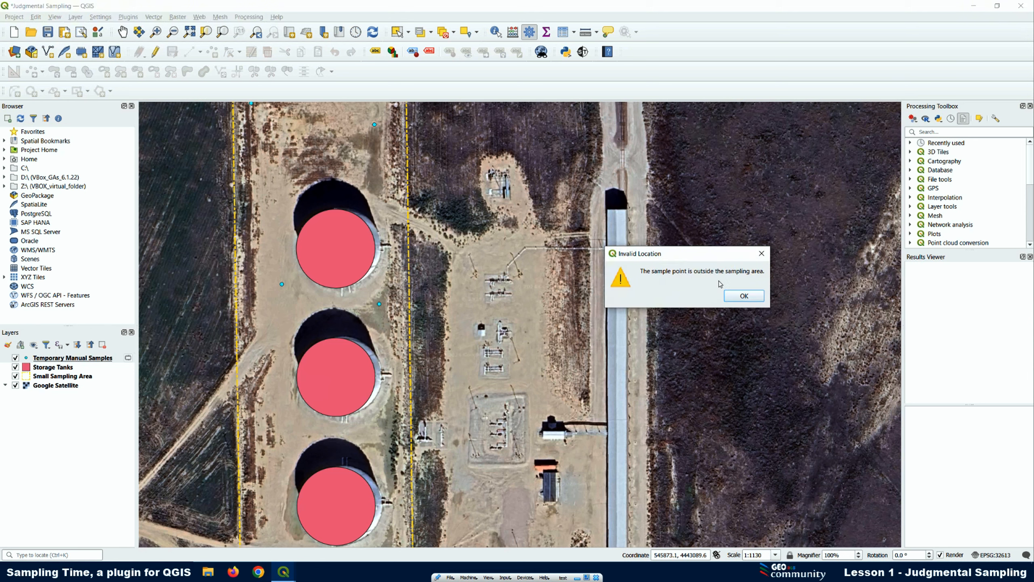
{"action": "left_click", "coordinate": [744, 297]}
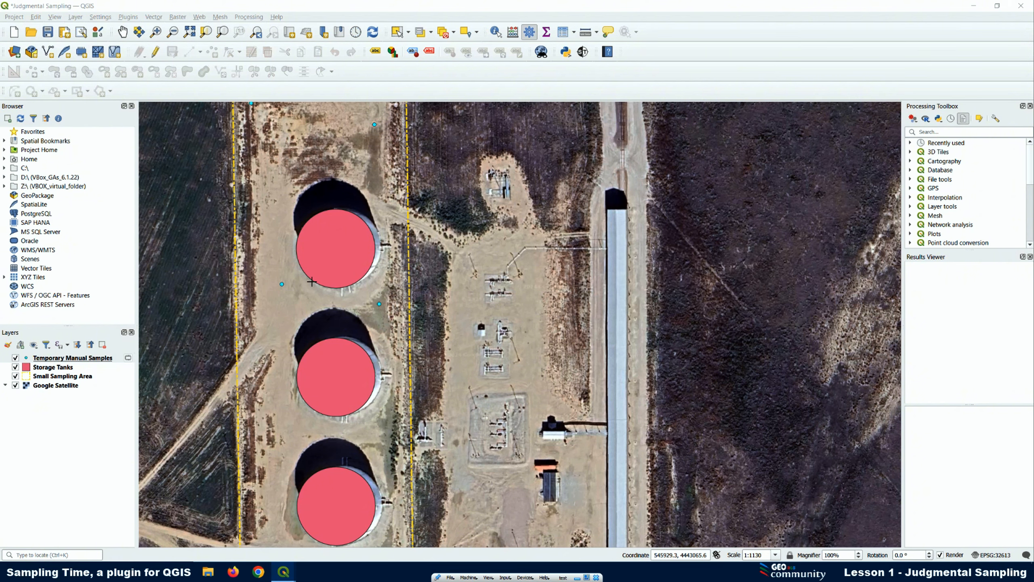
Allow sampling outside the area in the plugin and add a sample point just beyond the western boundary
{"action": "scroll", "coordinate": [312, 281], "scroll_direction": "down", "scroll_amount": 1}
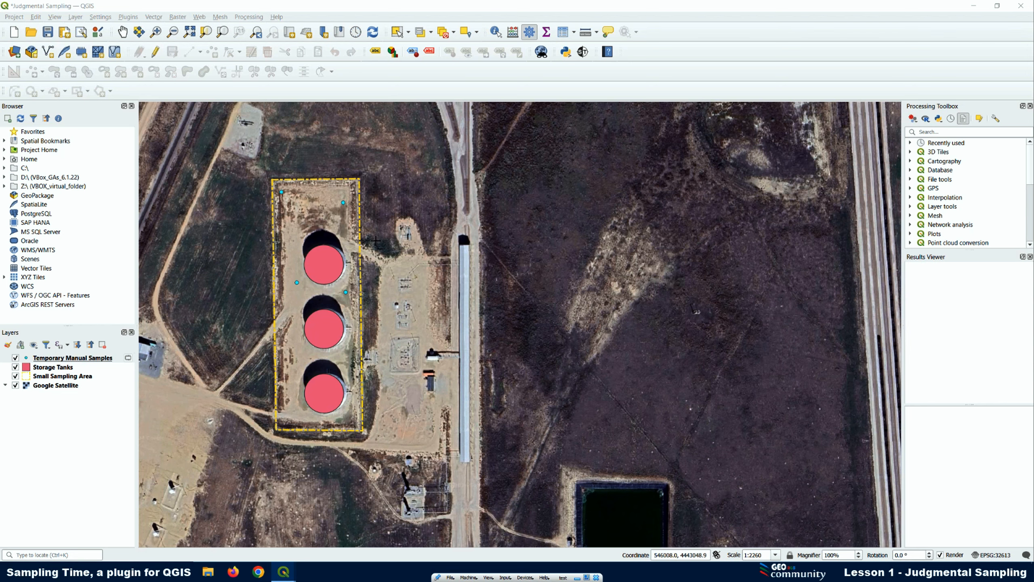
{"action": "left_click", "coordinate": [582, 52]}
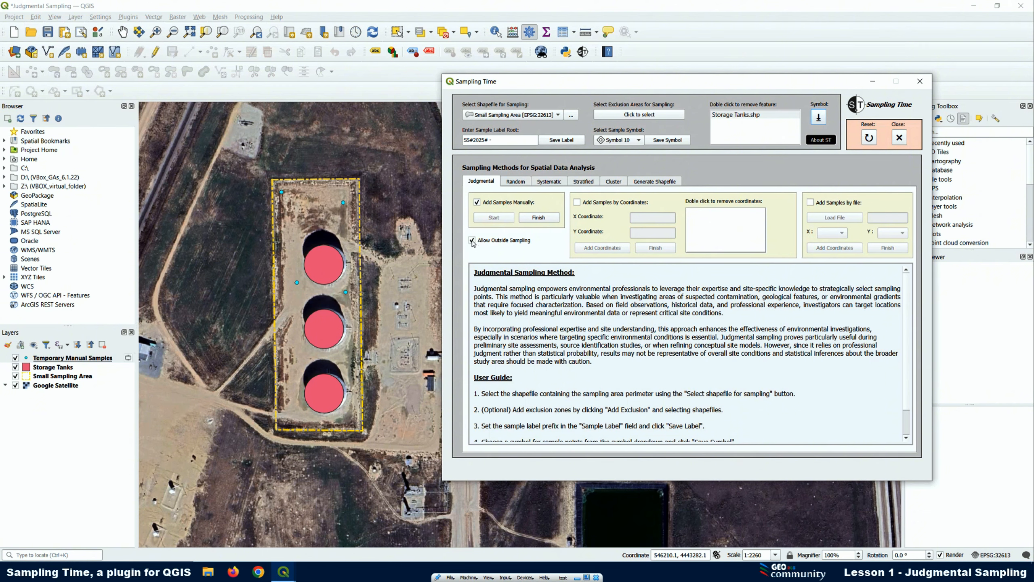
{"action": "left_click", "coordinate": [265, 301]}
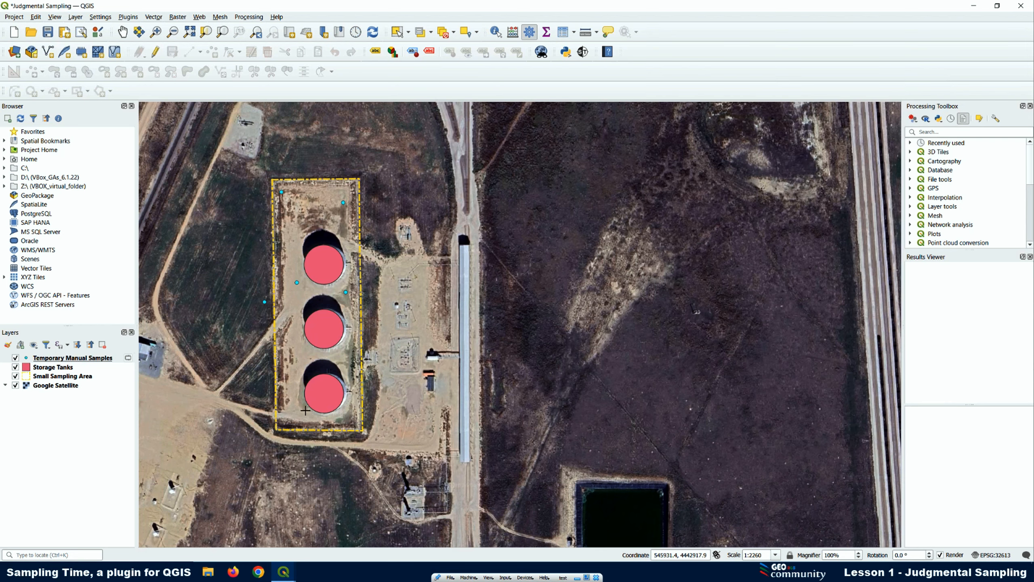
Add two sample points beside the southernmost tank, one to its northwest and one to its southeast
{"action": "scroll", "coordinate": [305, 410], "scroll_direction": "up", "scroll_amount": 1}
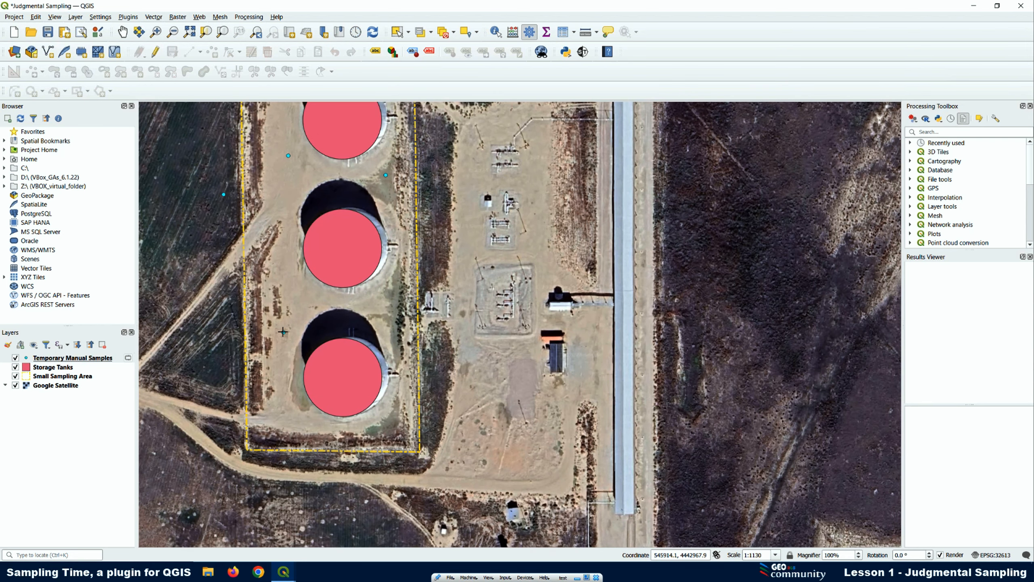
{"action": "left_click", "coordinate": [283, 332]}
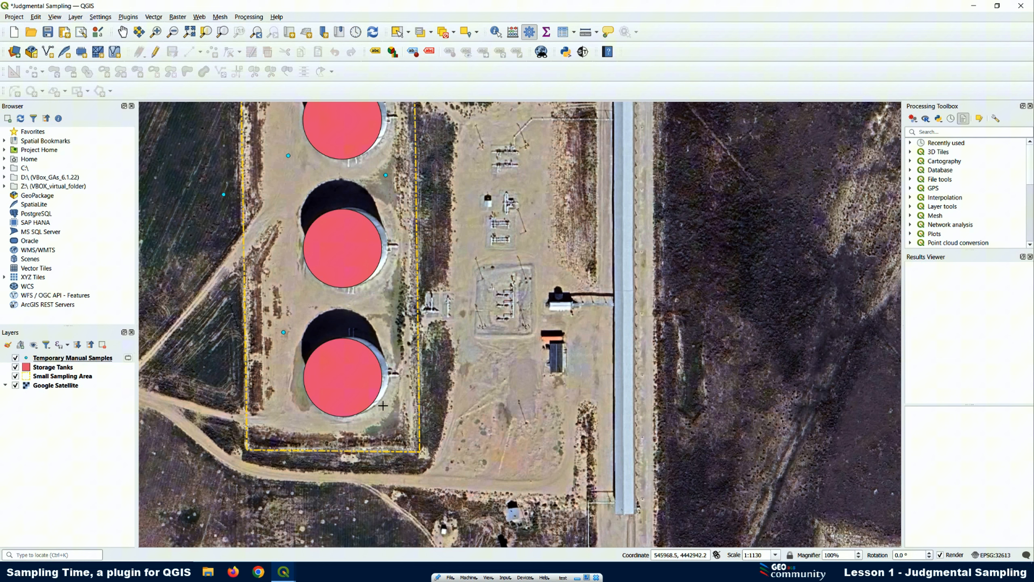
{"action": "left_click", "coordinate": [395, 427]}
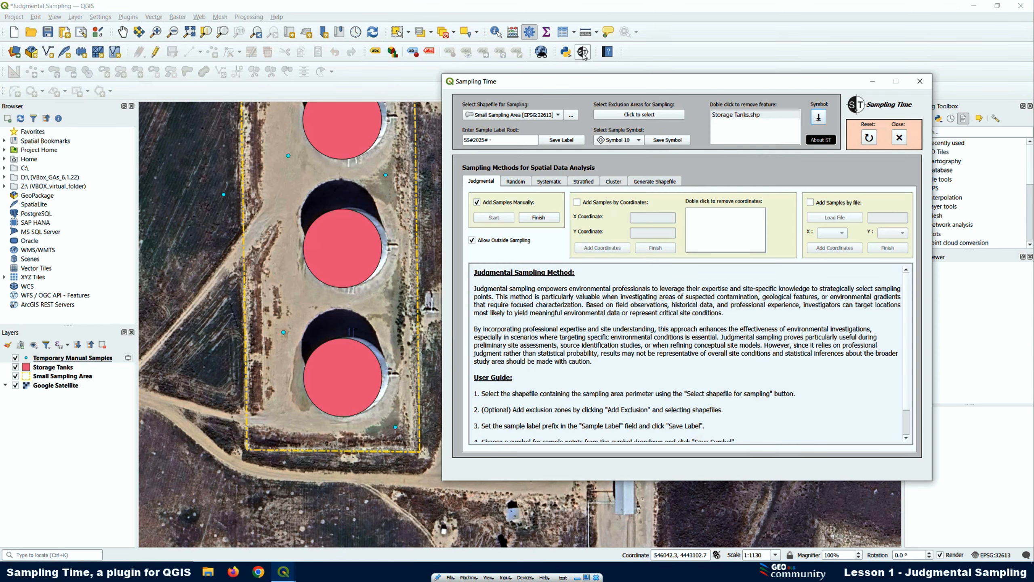
Remove the Storage Tanks layer from the project
{"action": "left_click", "coordinate": [582, 52]}
{"action": "left_click", "coordinate": [48, 369]}
{"action": "left_click", "coordinate": [48, 371]}
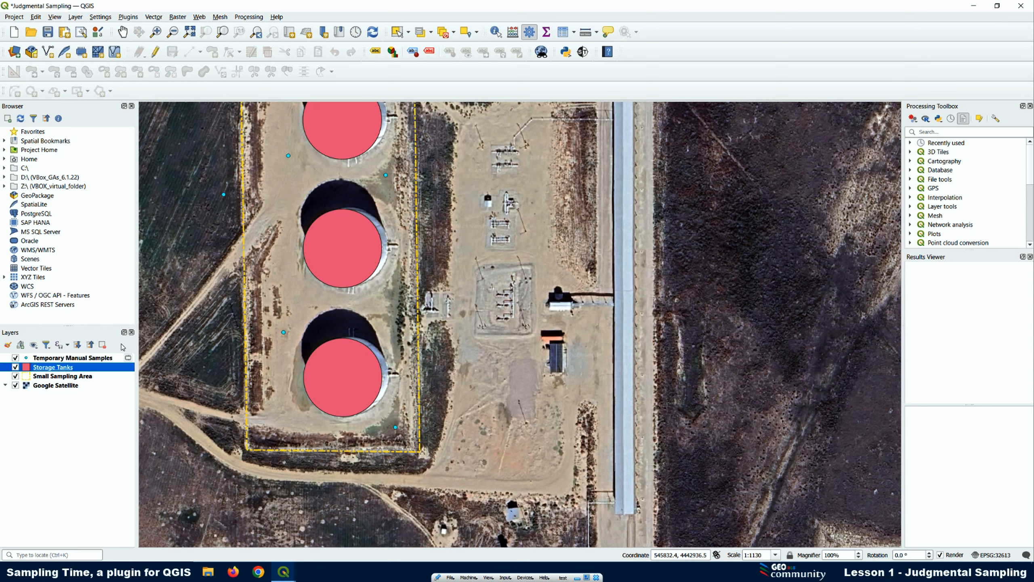
{"action": "right_click", "coordinate": [66, 369]}
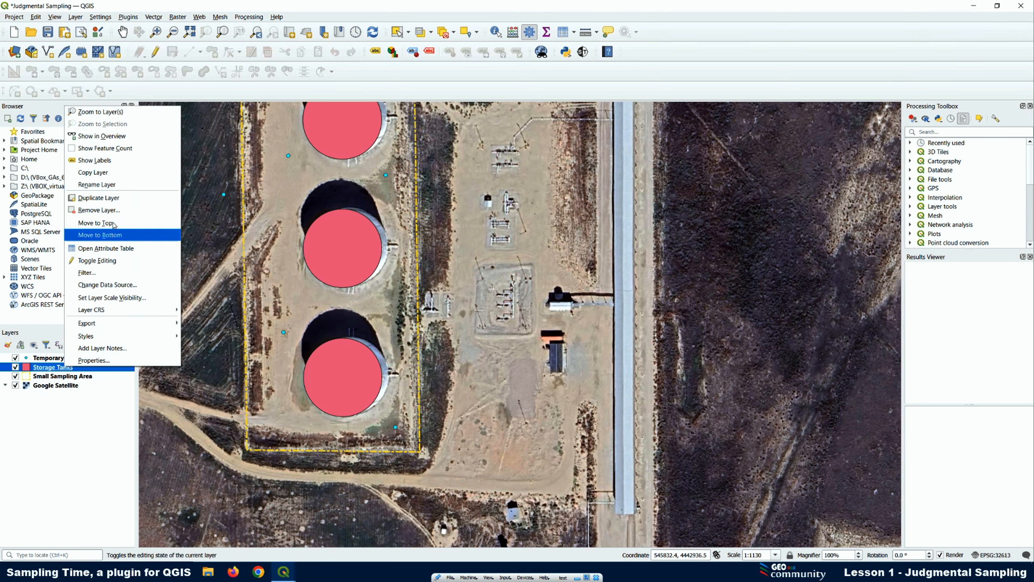
{"action": "left_click", "coordinate": [105, 210]}
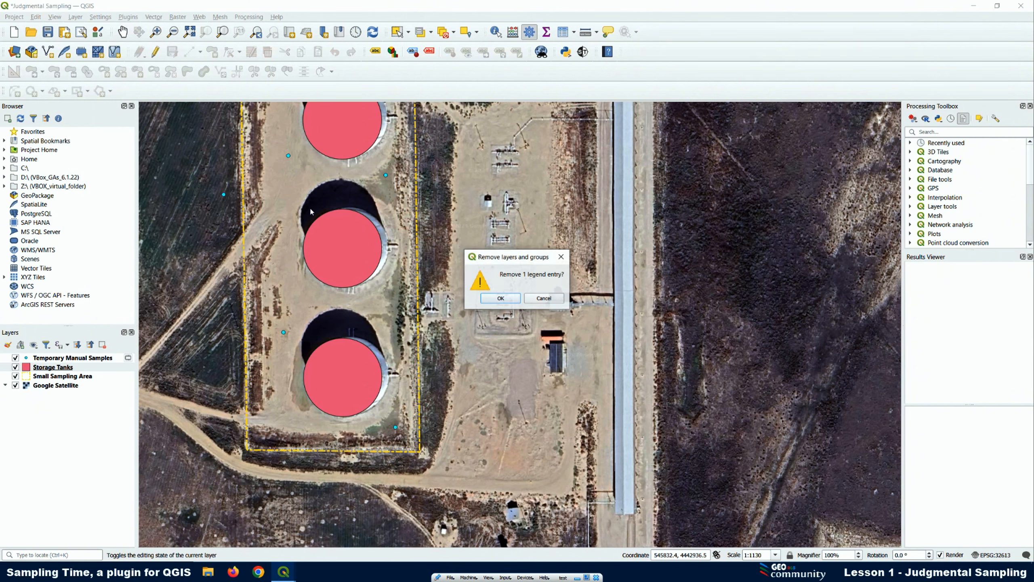
{"action": "left_click", "coordinate": [491, 302]}
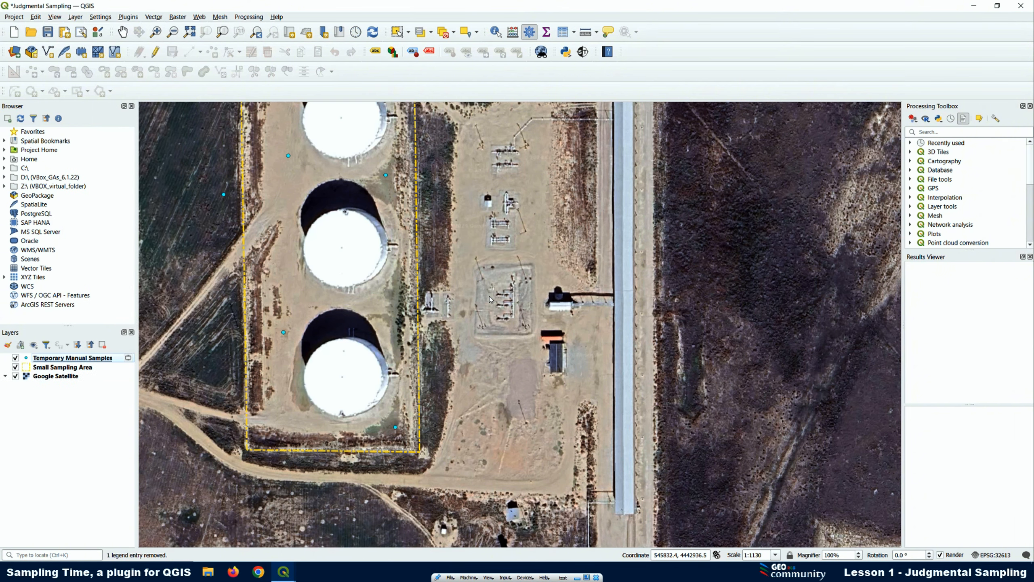
Try to place a sample point on the middle storage tank with its layer removed, and minimise the plugin window
{"action": "left_click", "coordinate": [334, 248]}
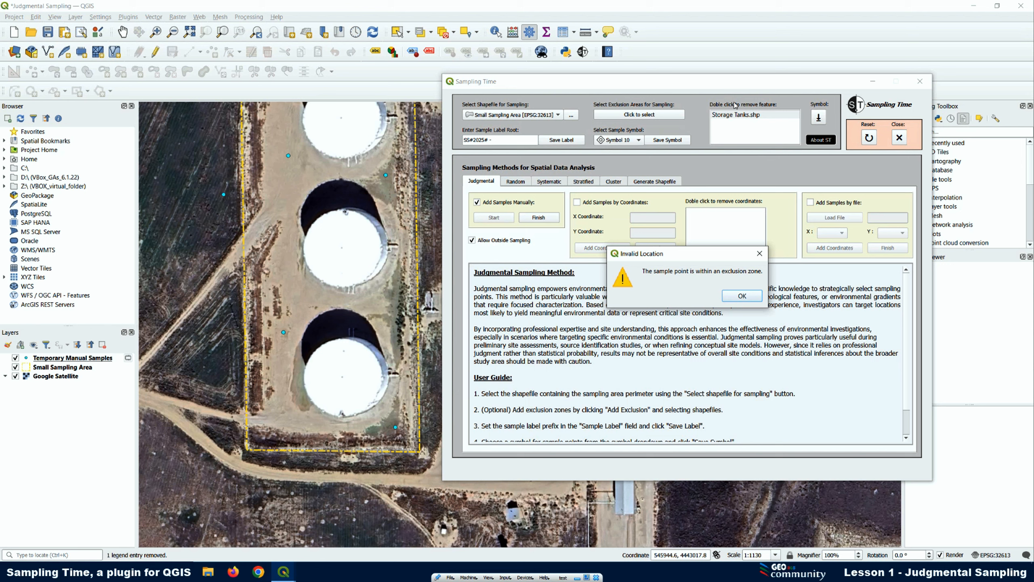
{"action": "left_click", "coordinate": [742, 296]}
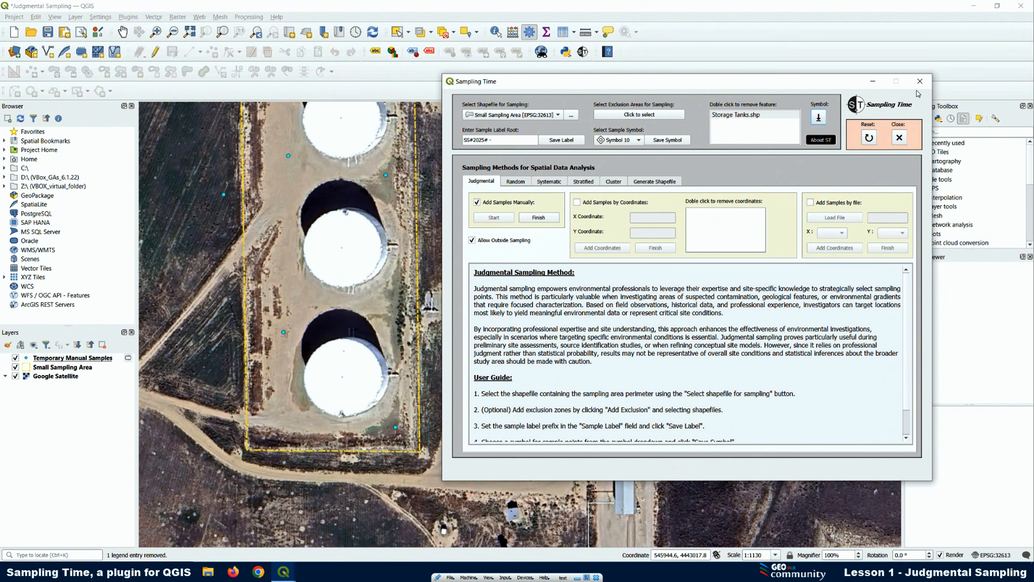
{"action": "left_click", "coordinate": [872, 82]}
{"action": "scroll", "coordinate": [265, 257], "scroll_direction": "down", "scroll_amount": 1}
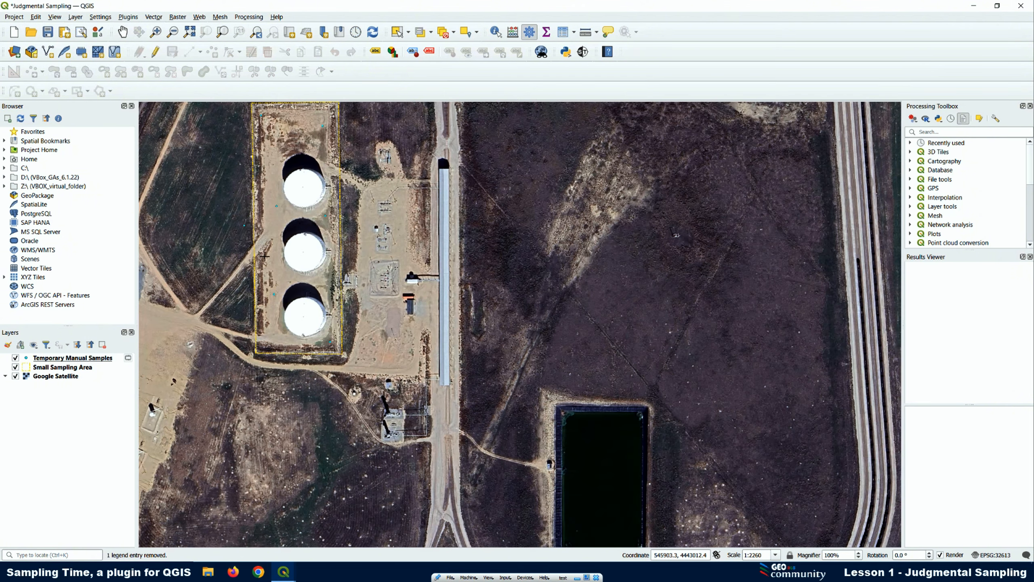
{"action": "scroll", "coordinate": [257, 233], "scroll_direction": "up", "scroll_amount": 1}
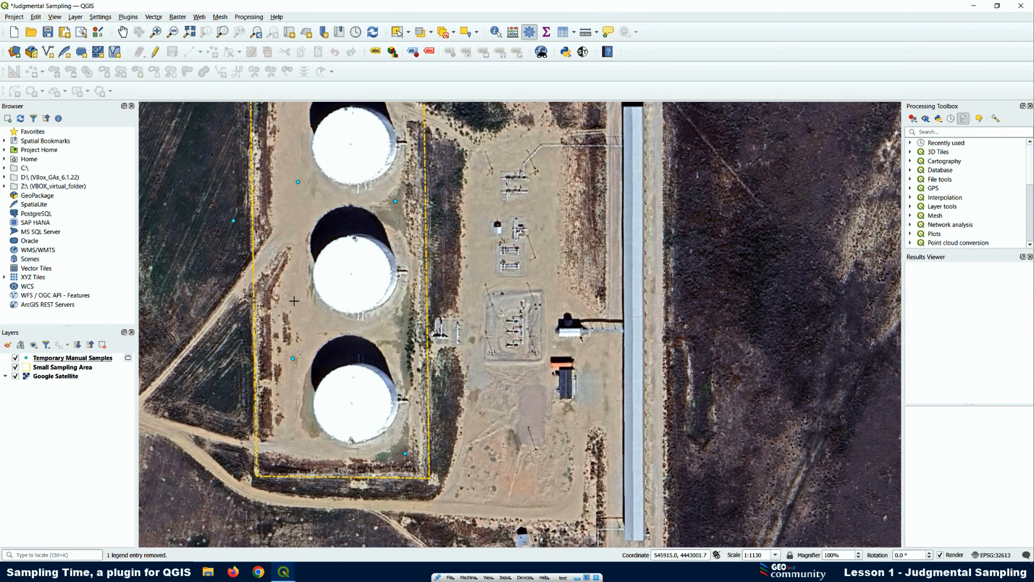
{"action": "scroll", "coordinate": [289, 303], "scroll_direction": "down", "scroll_amount": 1}
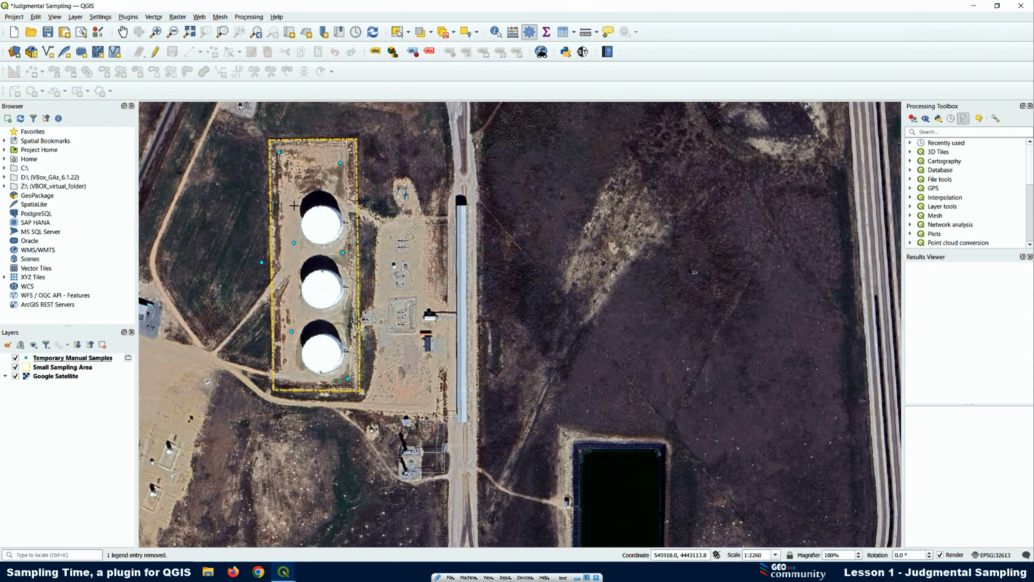
{"action": "scroll", "coordinate": [265, 209], "scroll_direction": "up", "scroll_amount": 1}
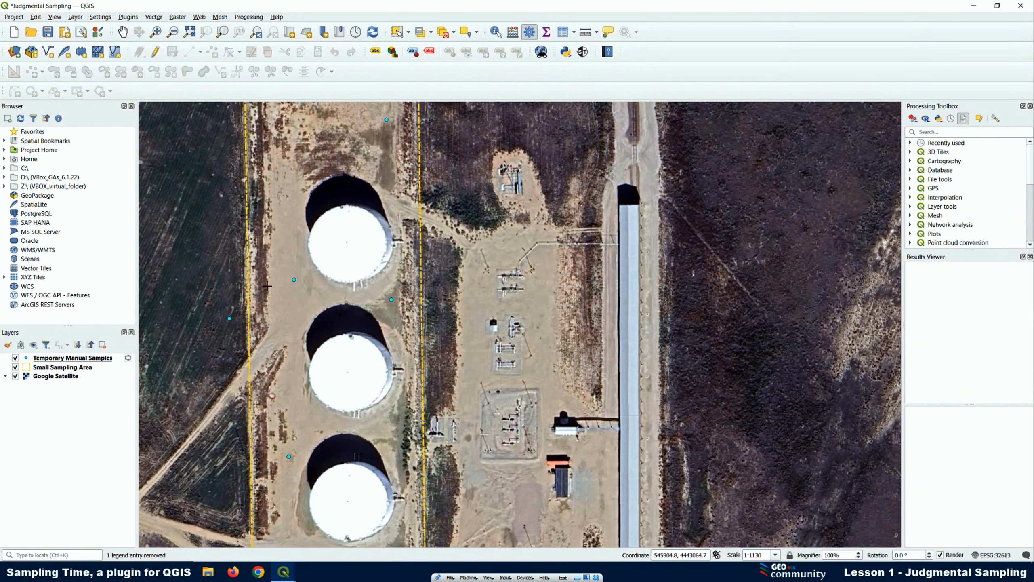
{"action": "scroll", "coordinate": [268, 286], "scroll_direction": "down", "scroll_amount": 1}
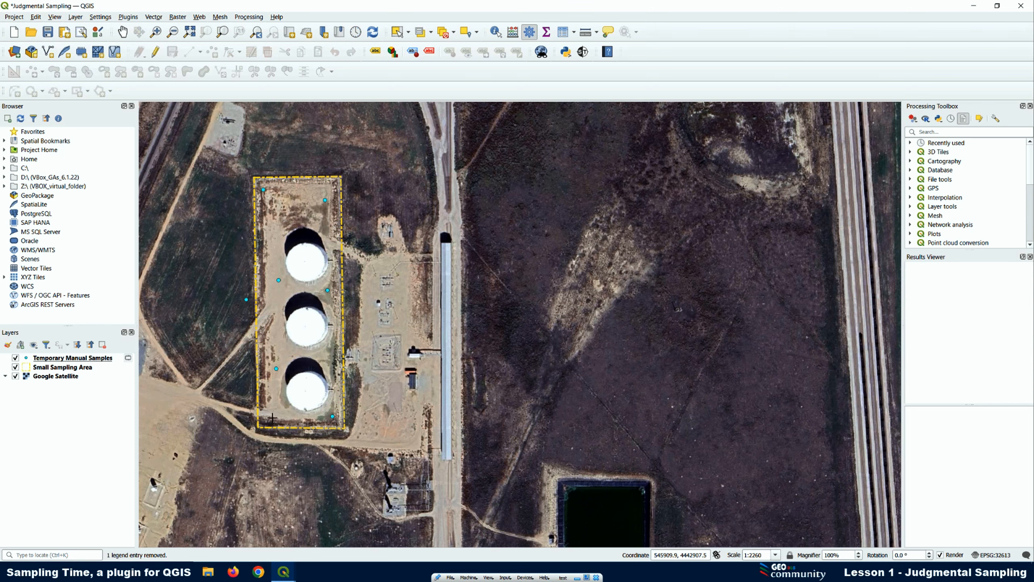
Disallow outside sampling in the plugin and try to place a sample point just east of the sampling area
{"action": "scroll", "coordinate": [291, 402], "scroll_direction": "up", "scroll_amount": 1}
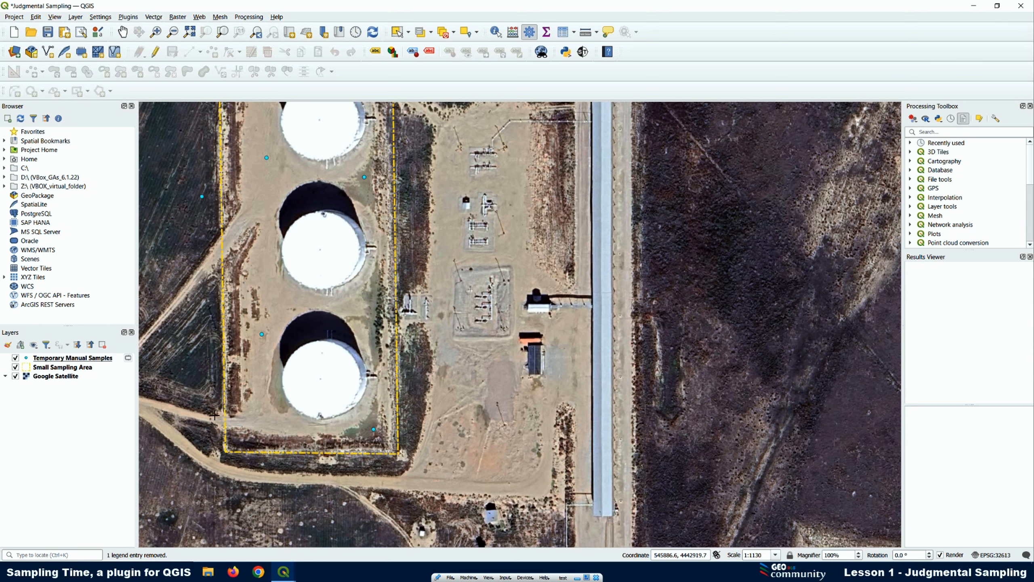
{"action": "left_click", "coordinate": [285, 573]}
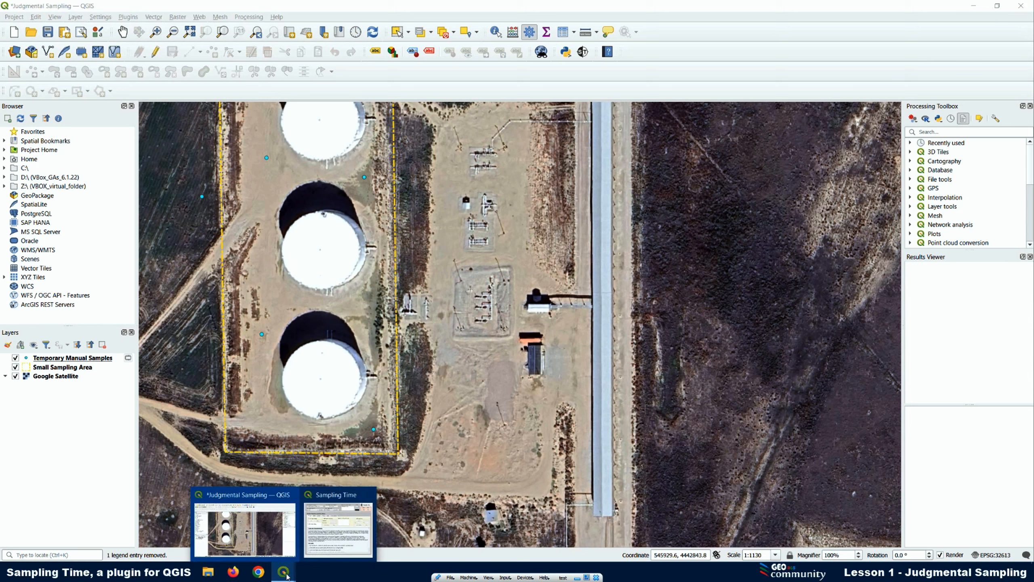
{"action": "left_click", "coordinate": [338, 516]}
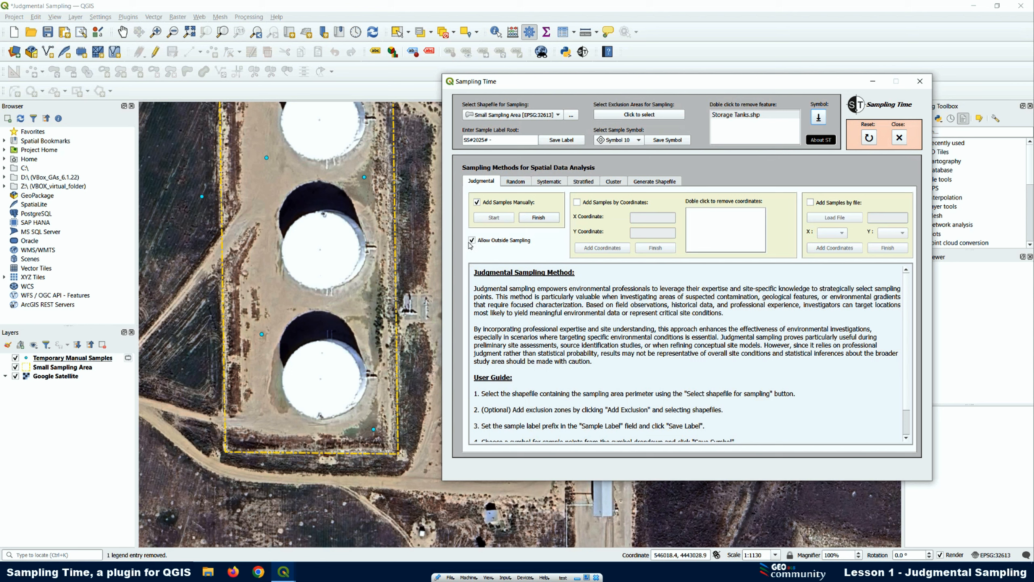
{"action": "left_click", "coordinate": [473, 241]}
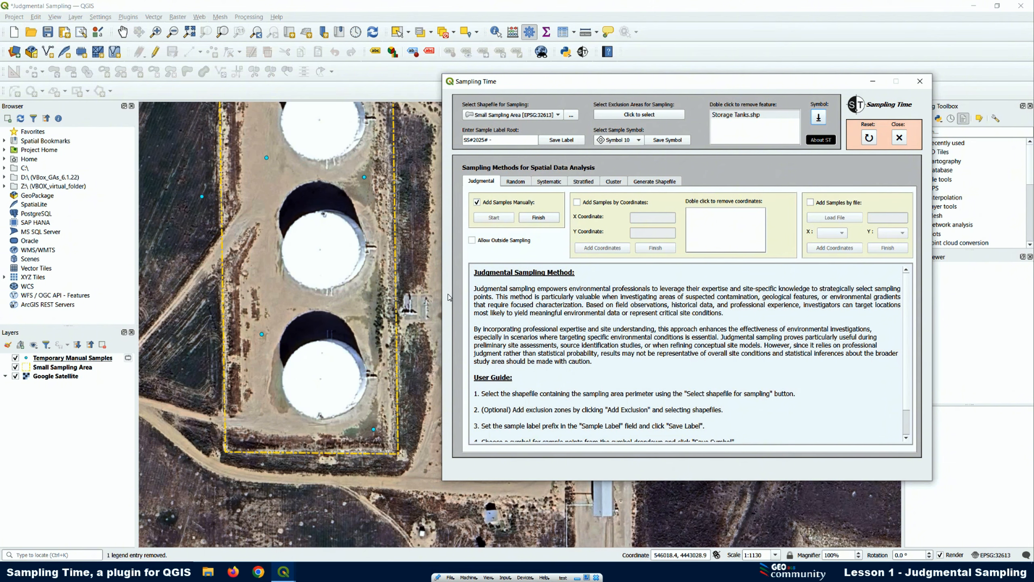
{"action": "left_click", "coordinate": [409, 256]}
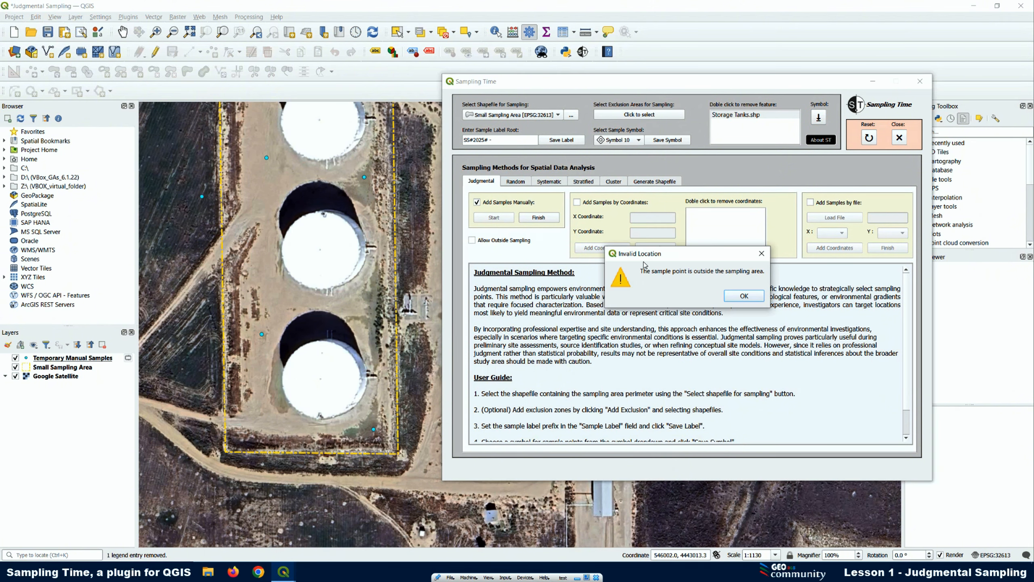
{"action": "left_click", "coordinate": [746, 297]}
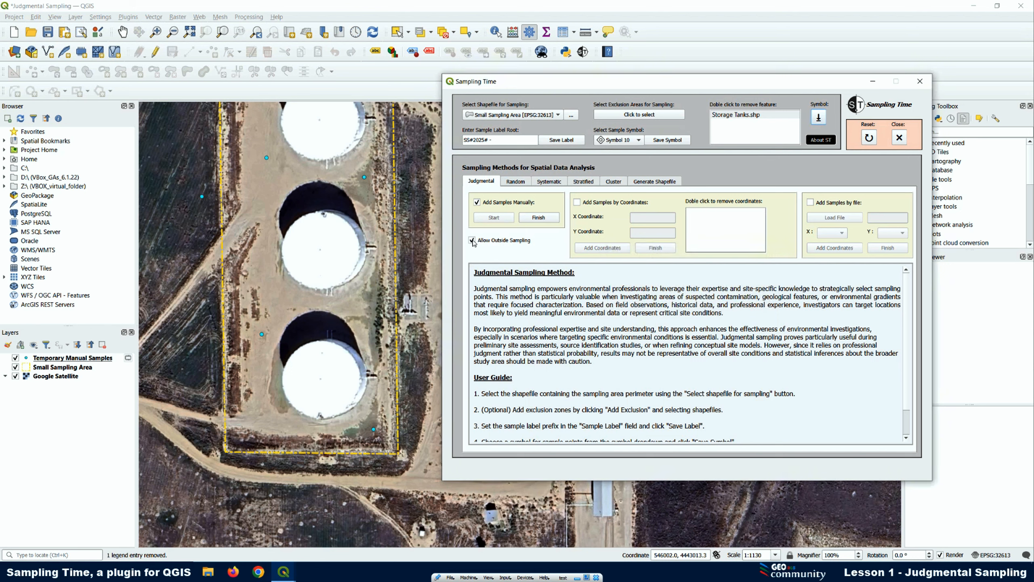
Add a sample point just outside the sampling area's southeast corner with outside sampling allowed, and finish manual sampling
{"action": "left_click", "coordinate": [407, 473]}
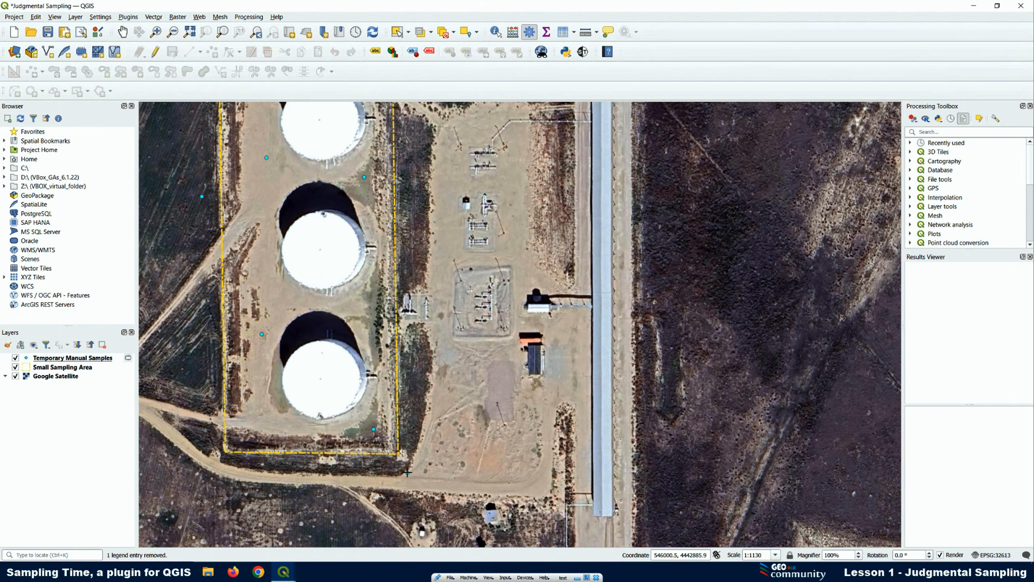
{"action": "left_click", "coordinate": [583, 51]}
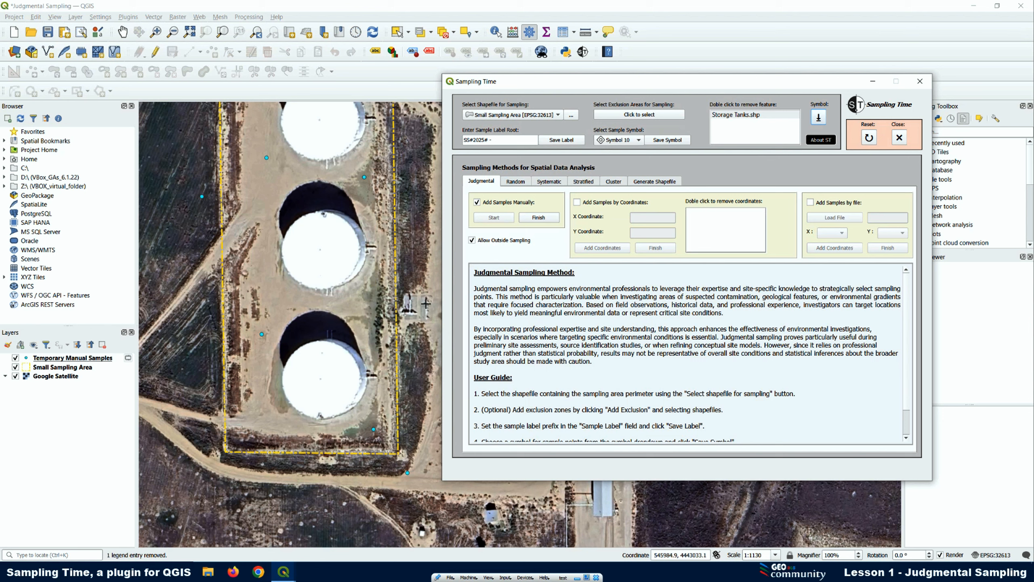
{"action": "left_click", "coordinate": [537, 218]}
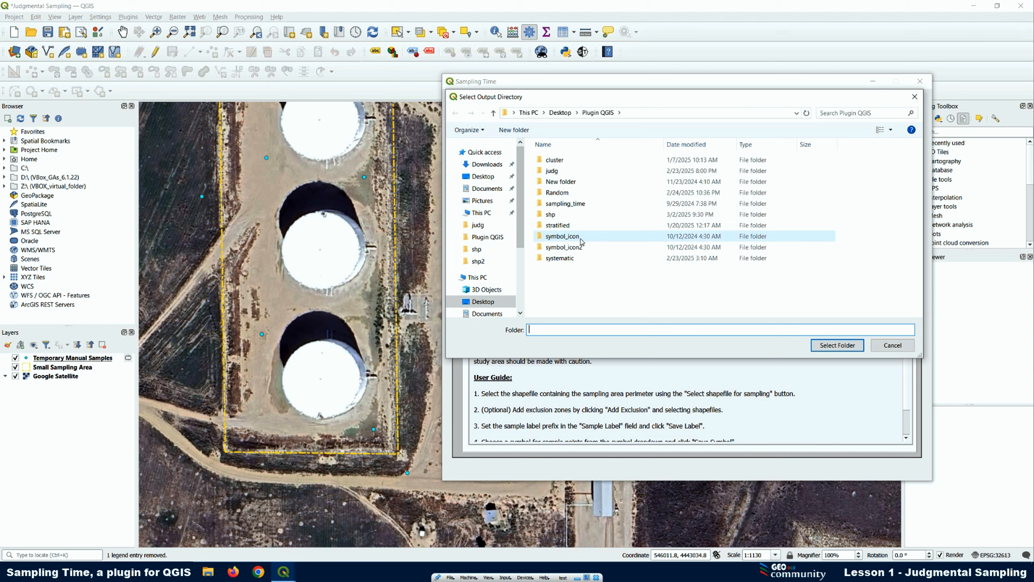
Save the manual samples in the judg folder as a shapefile named Sampling 1
{"action": "left_click", "coordinate": [553, 173]}
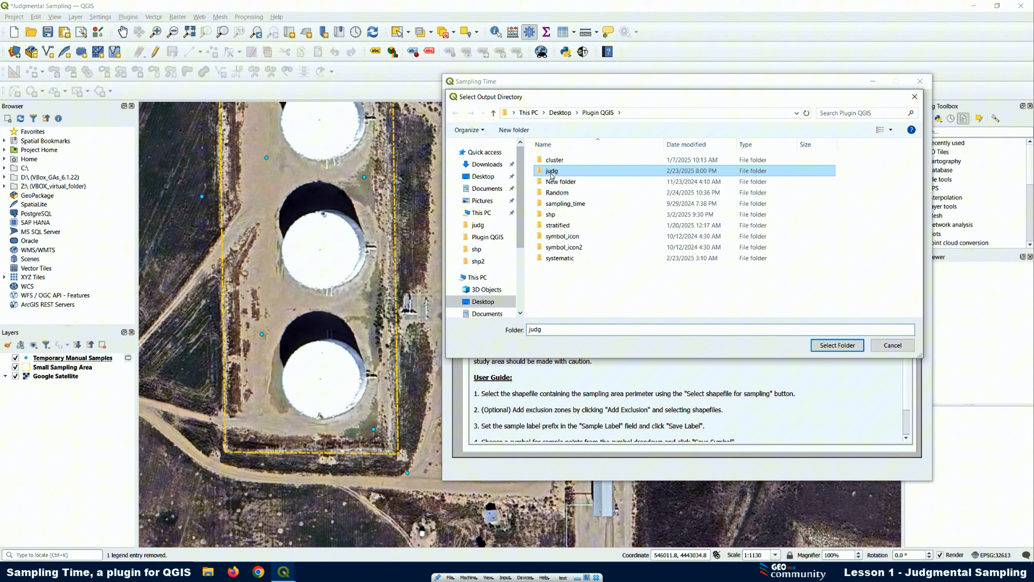
{"action": "left_click", "coordinate": [835, 347]}
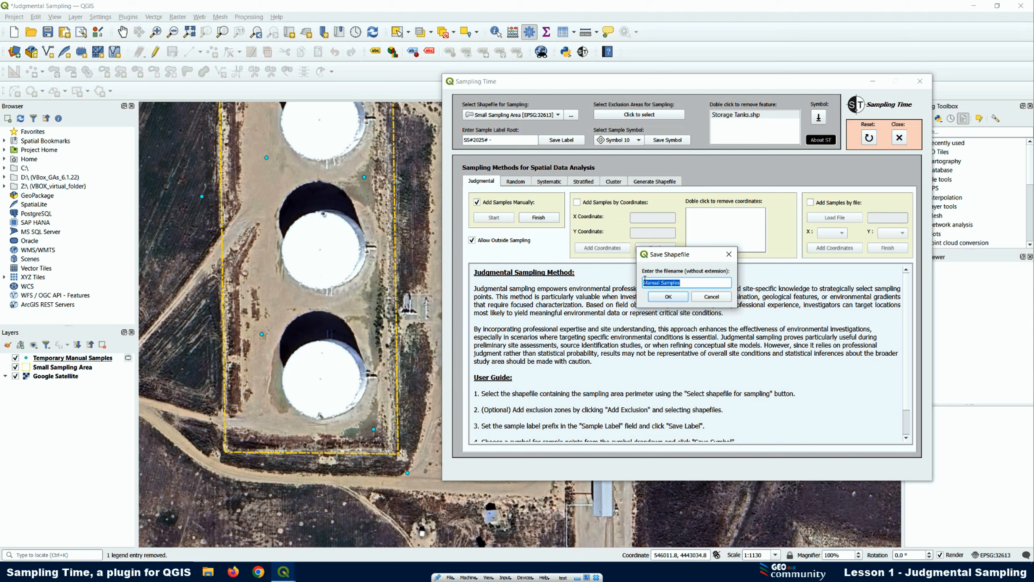
{"action": "left_click", "coordinate": [688, 286]}
{"action": "left_click_drag", "start_coordinate": [688, 283], "coordinate": [637, 279]}
{"action": "type", "text": "Sampling 1"}
{"action": "left_click", "coordinate": [668, 297]}
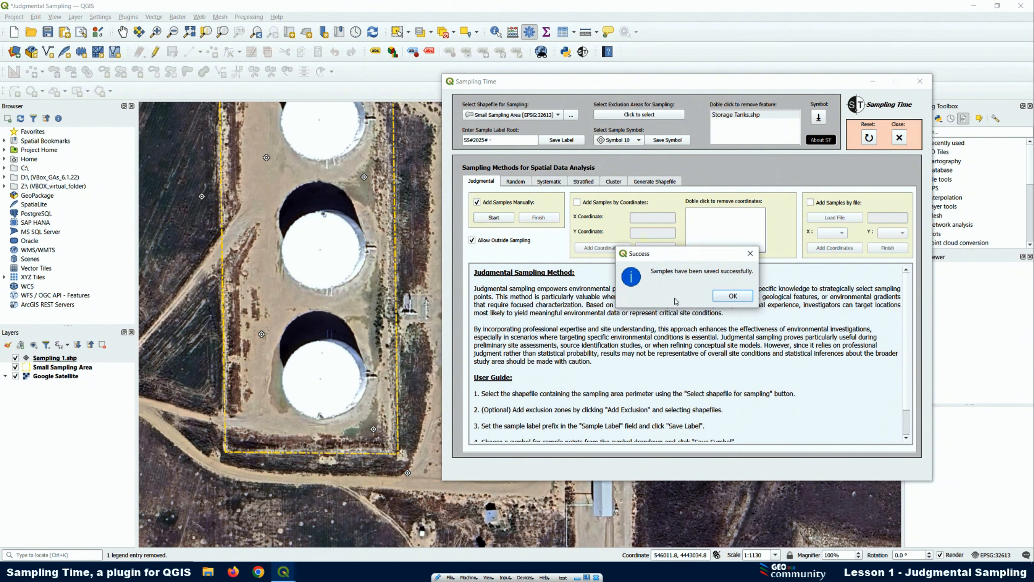
{"action": "left_click", "coordinate": [723, 297]}
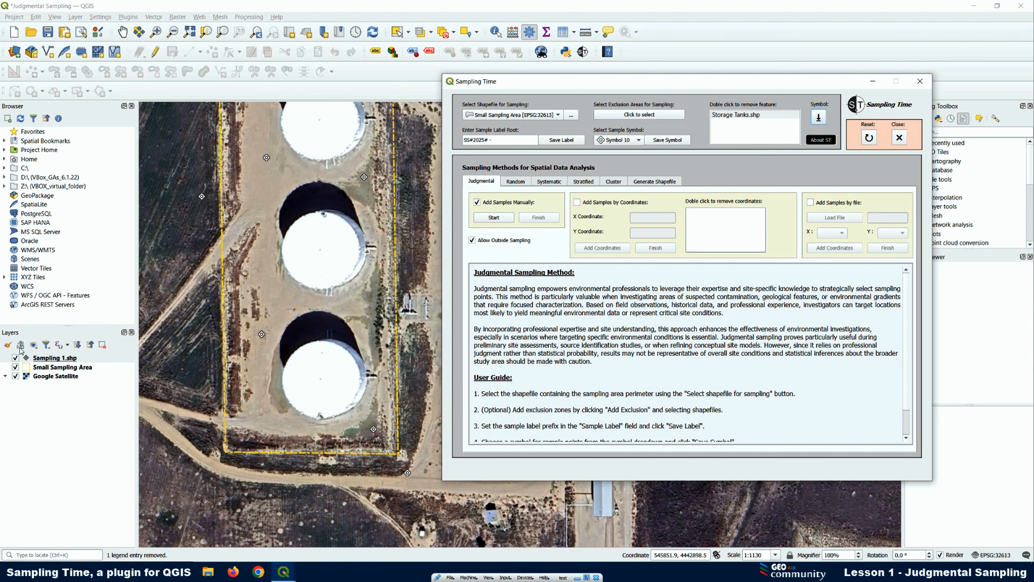
Open the attribute table of the Sampling 1.shp layer in a reduced window beside the map to compare its records with the points
{"action": "left_click", "coordinate": [51, 360]}
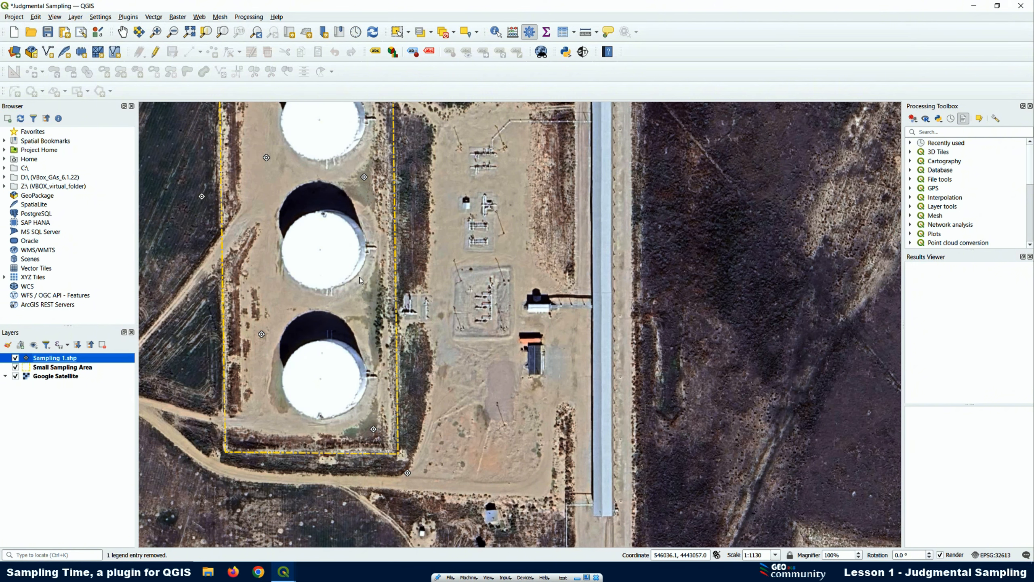
{"action": "left_click", "coordinate": [582, 52]}
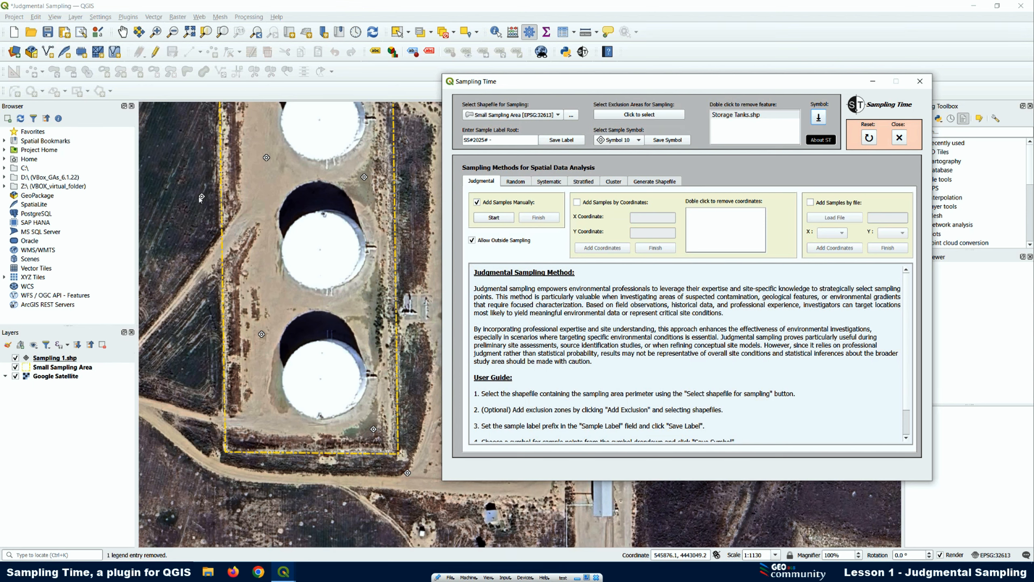
{"action": "right_click", "coordinate": [62, 358]}
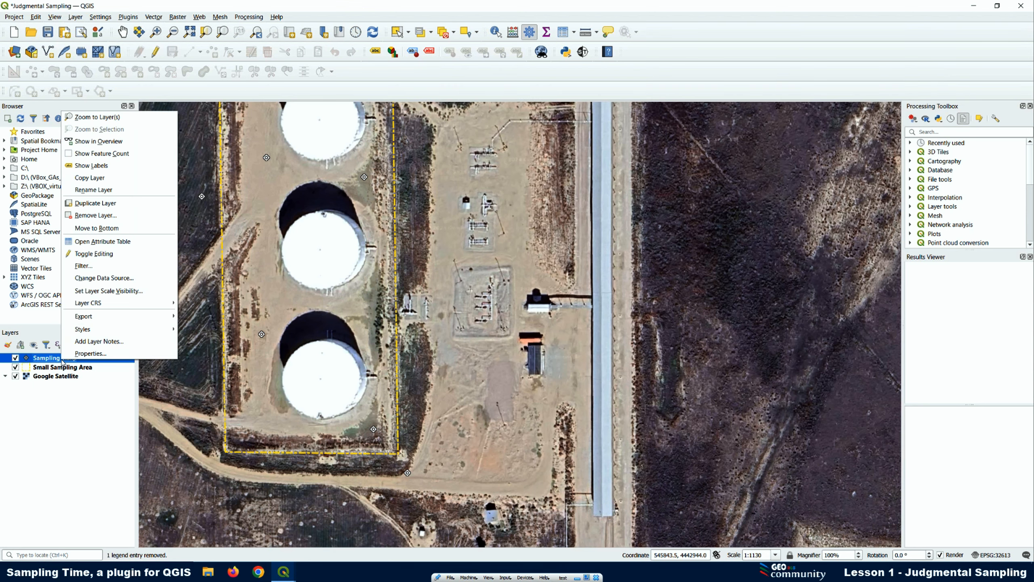
{"action": "left_click", "coordinate": [107, 242]}
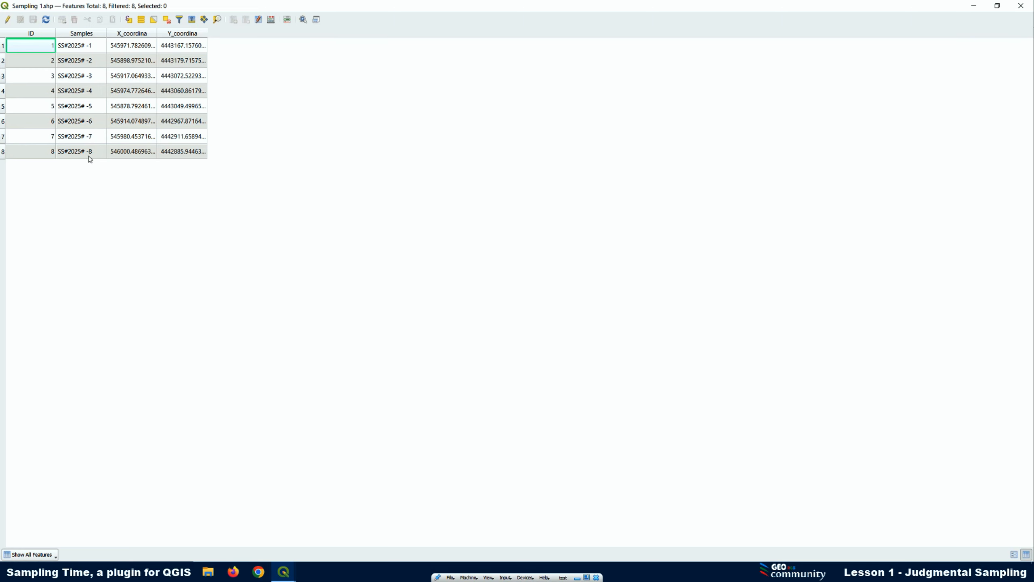
{"action": "left_click", "coordinate": [997, 6]}
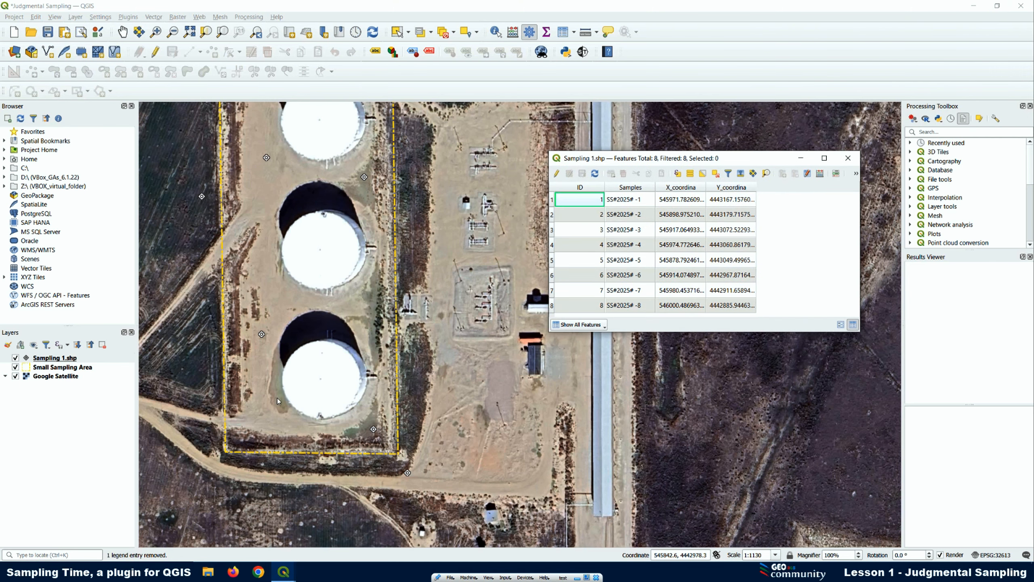
{"action": "scroll", "coordinate": [269, 383], "scroll_direction": "down", "scroll_amount": 1}
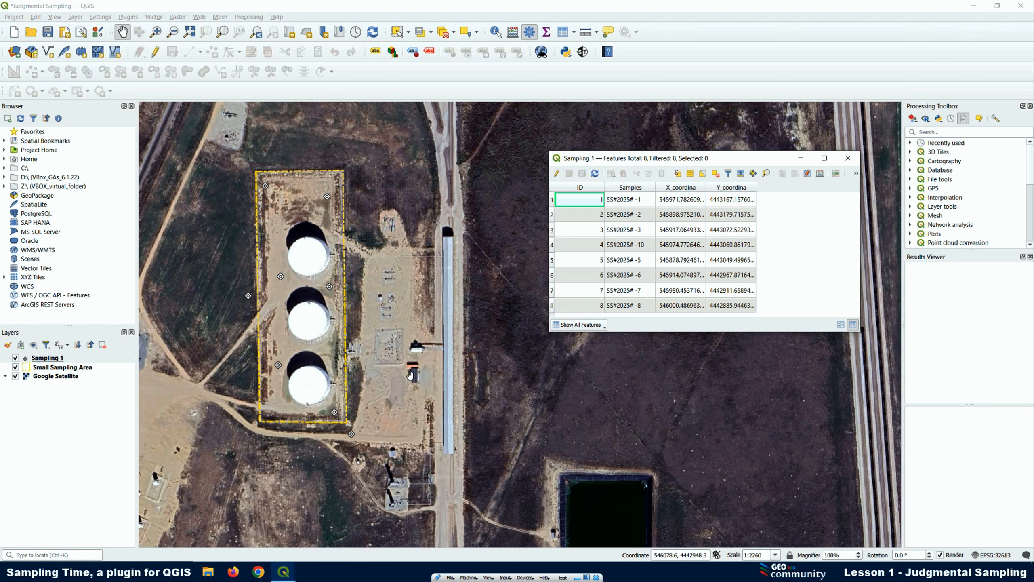
Examine the coordinate reference system name in the Sampling 1 layer's information properties, and close the properties
{"action": "left_click", "coordinate": [50, 362]}
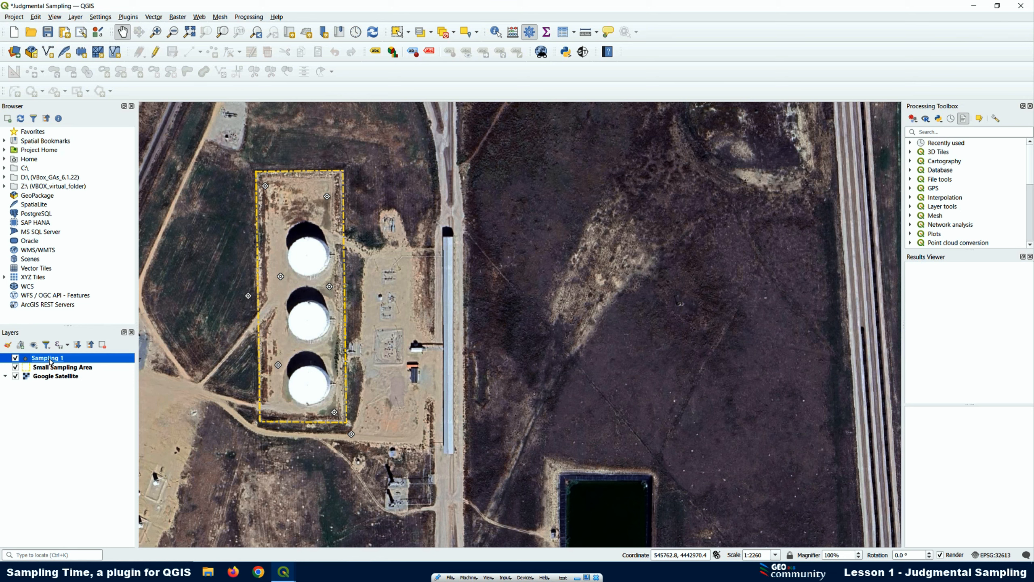
{"action": "right_click", "coordinate": [49, 362]}
{"action": "left_click", "coordinate": [63, 359]}
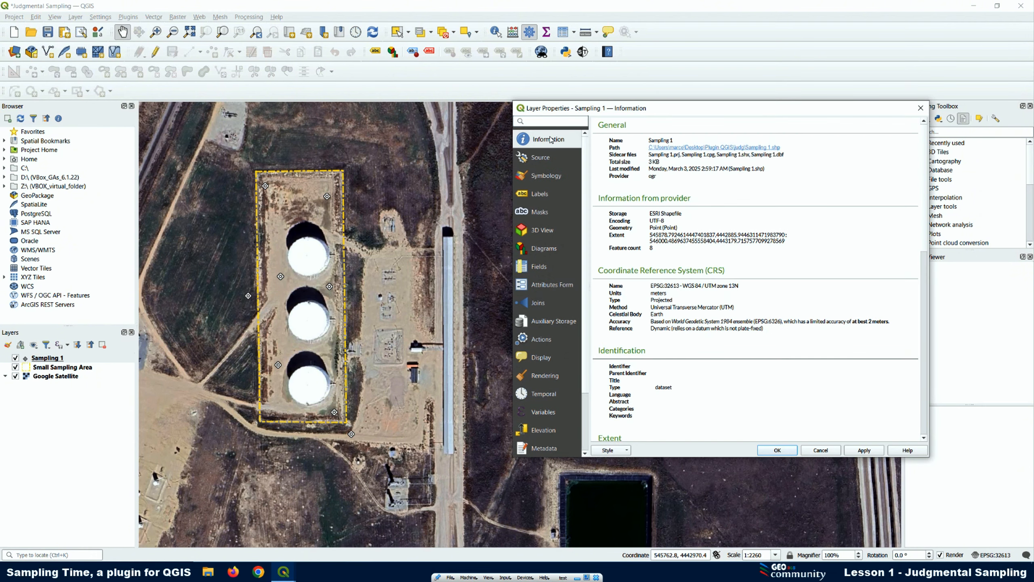
{"action": "left_click_drag", "start_coordinate": [741, 290], "coordinate": [649, 288]}
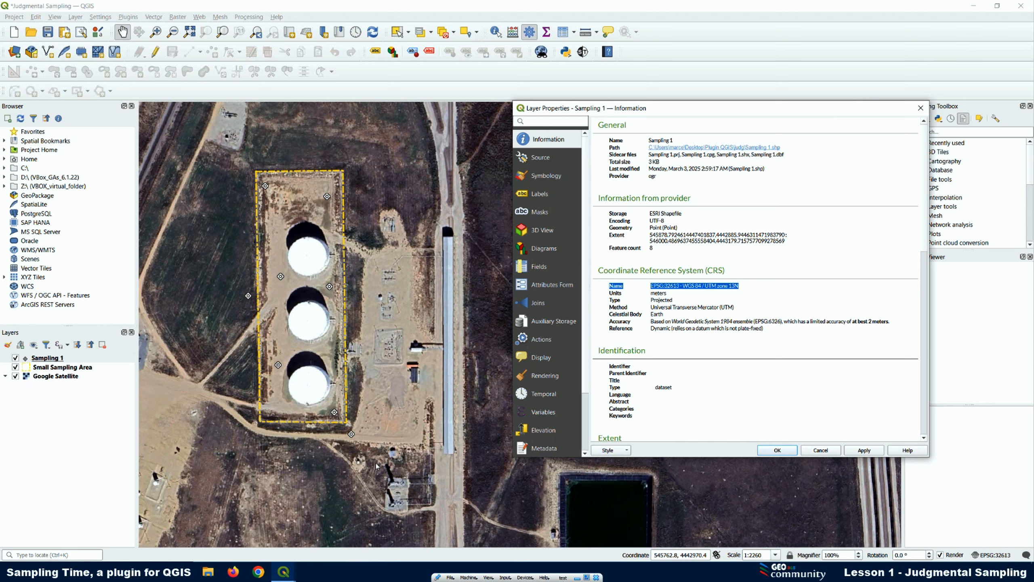
{"action": "mouse_move", "coordinate": [283, 571]}
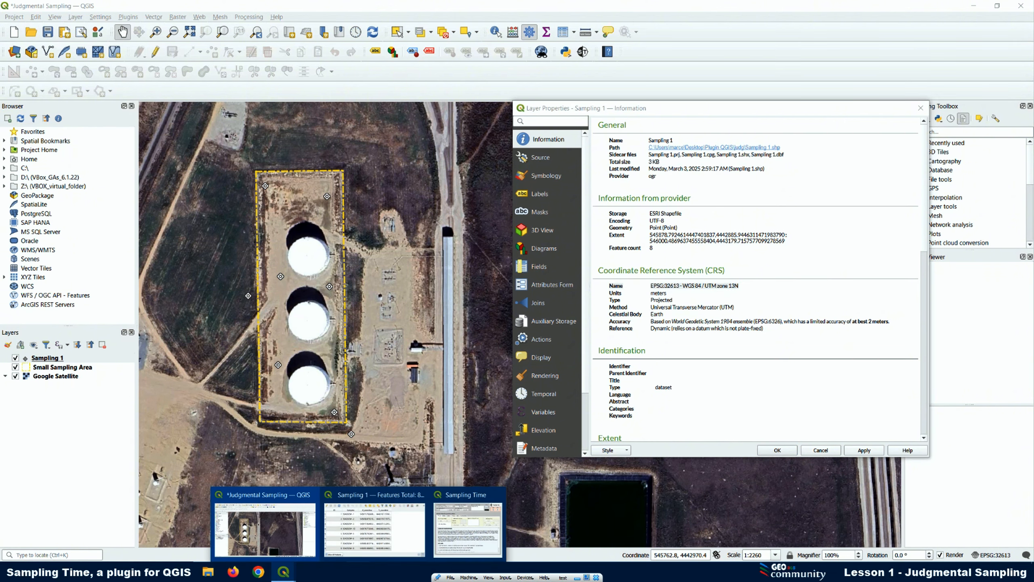
{"action": "left_click", "coordinate": [465, 492]}
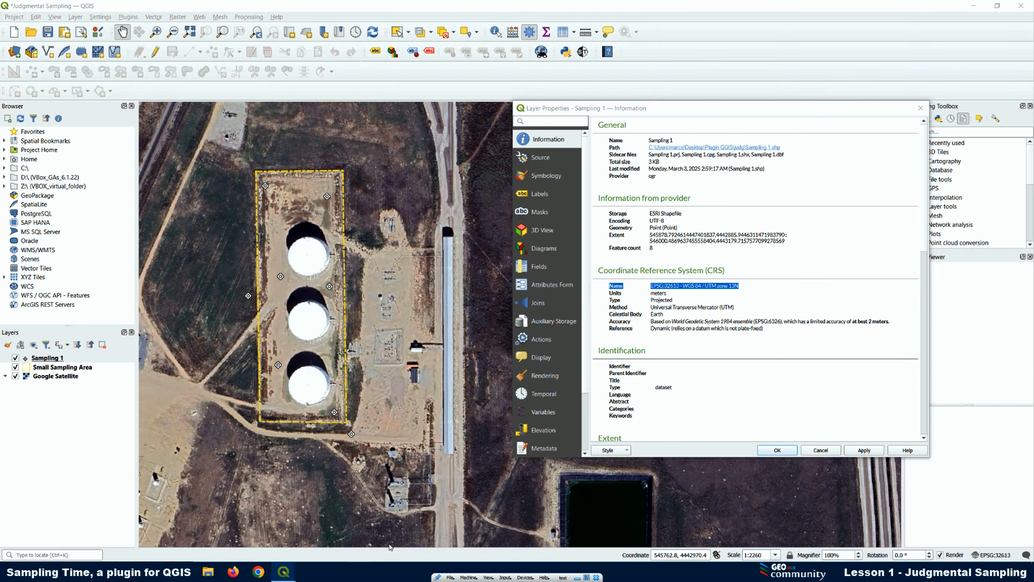
{"action": "left_click", "coordinate": [921, 108]}
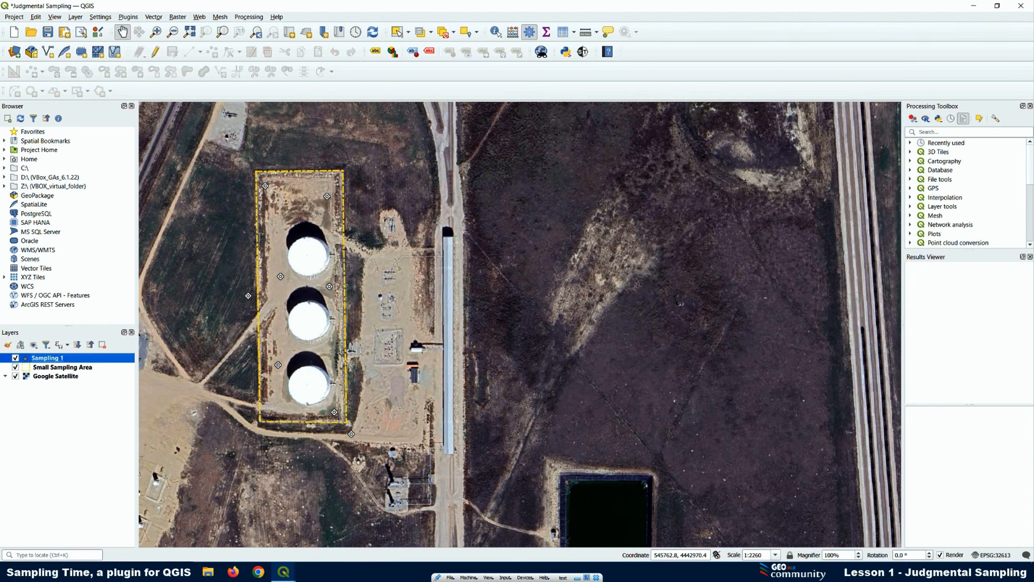
Review the Sampling Time plugin window and the attribute table of the saved sample layer
{"action": "mouse_move", "coordinate": [283, 572]}
{"action": "left_click", "coordinate": [457, 492]}
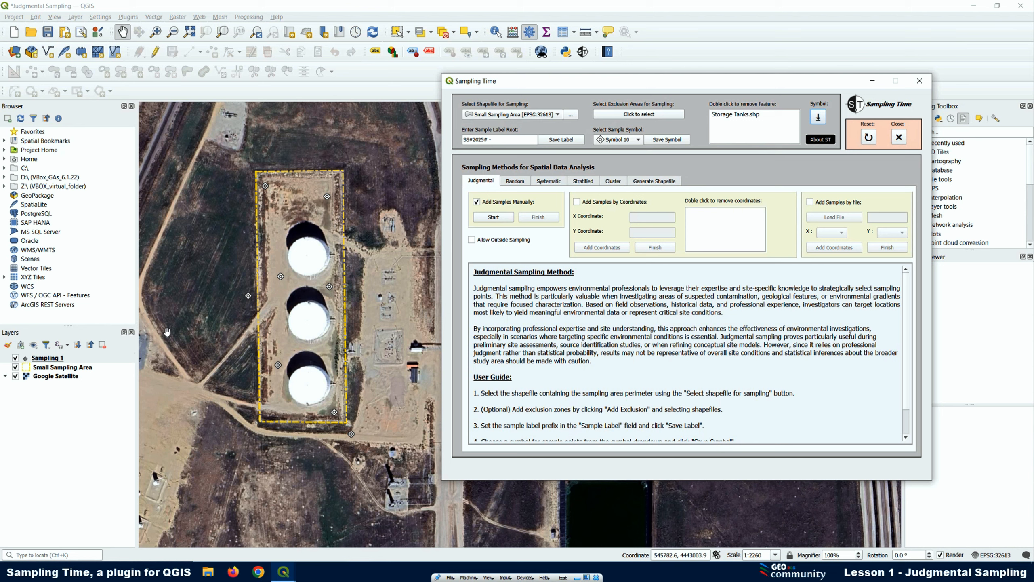
{"action": "left_click", "coordinate": [42, 358]}
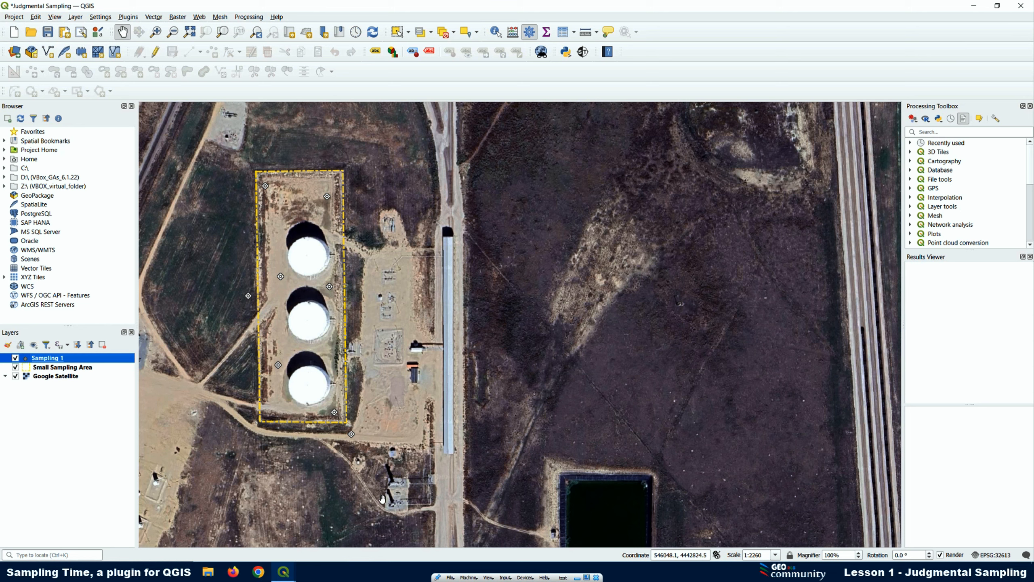
{"action": "left_click", "coordinate": [284, 572]}
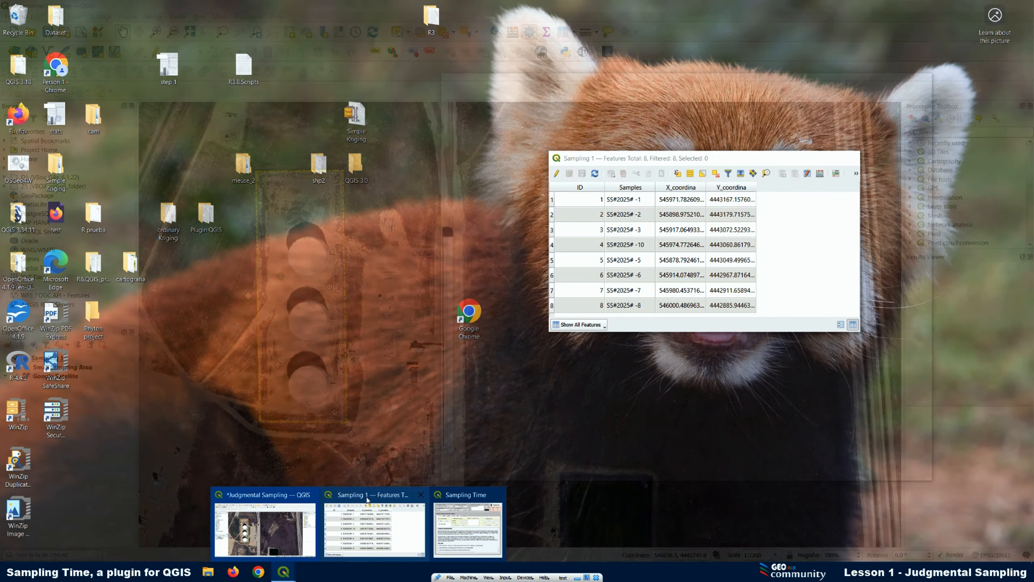
{"action": "left_click", "coordinate": [370, 501]}
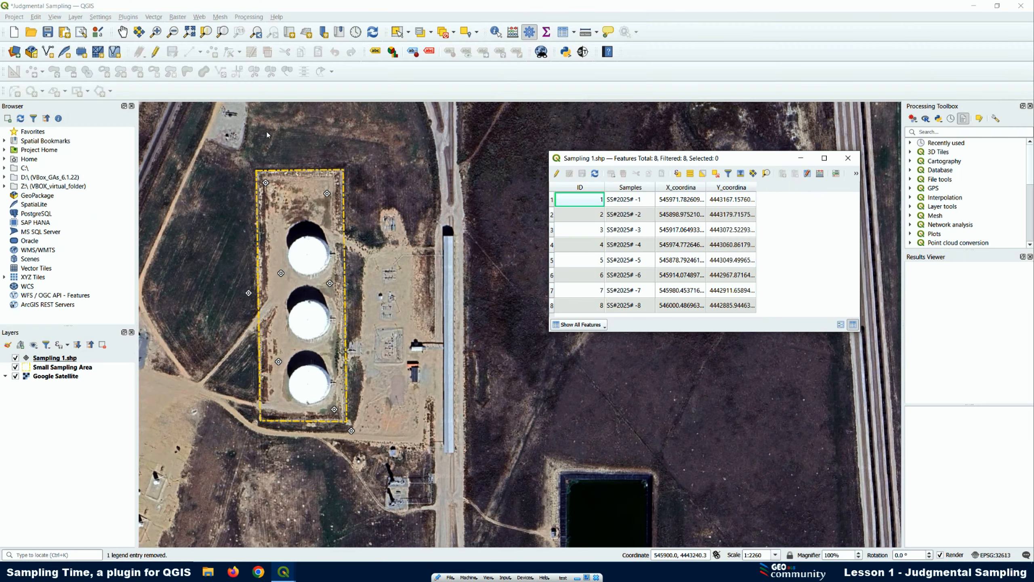
Set the stroke colour of the Sampling 1.shp layer's SVG marker to crimson red and apply it to the map
{"action": "right_click", "coordinate": [77, 359]}
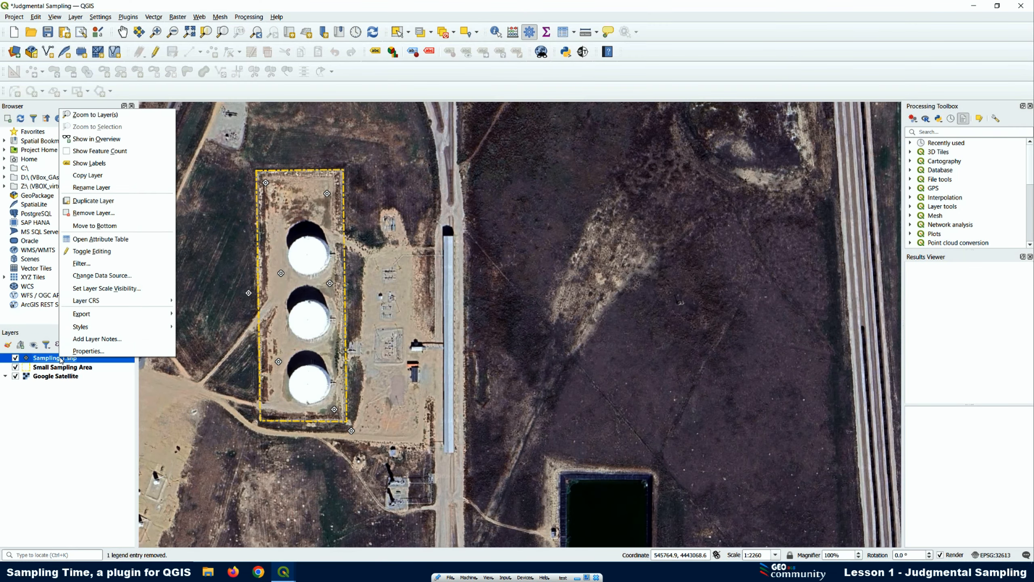
{"action": "left_click", "coordinate": [85, 357]}
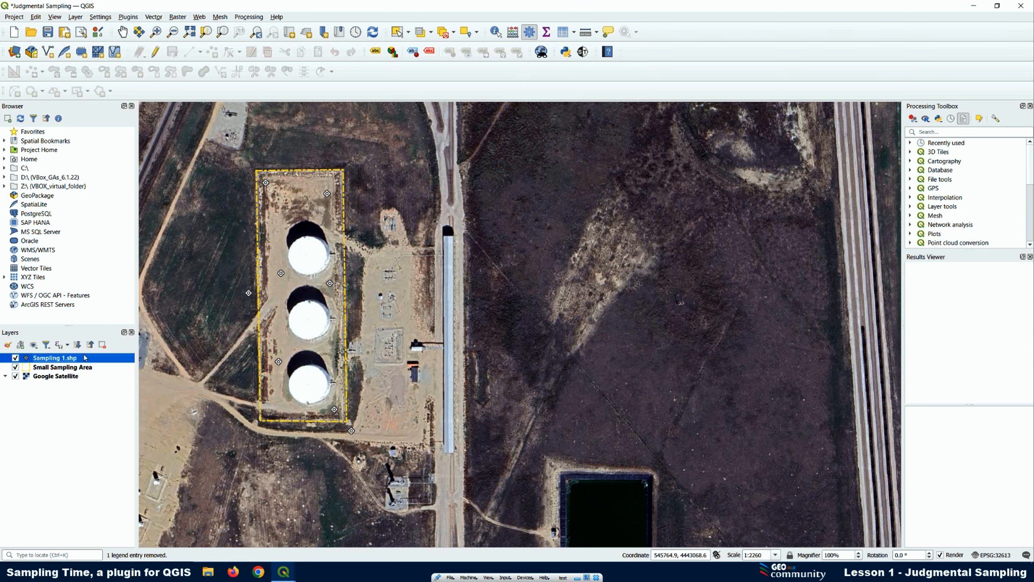
{"action": "double_click", "coordinate": [85, 357]}
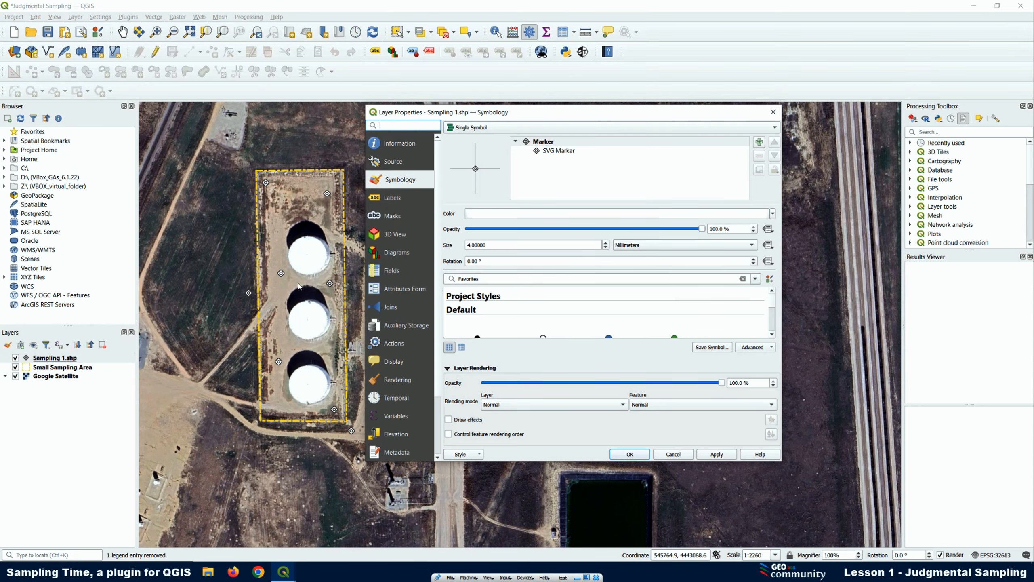
{"action": "left_click", "coordinate": [545, 151]}
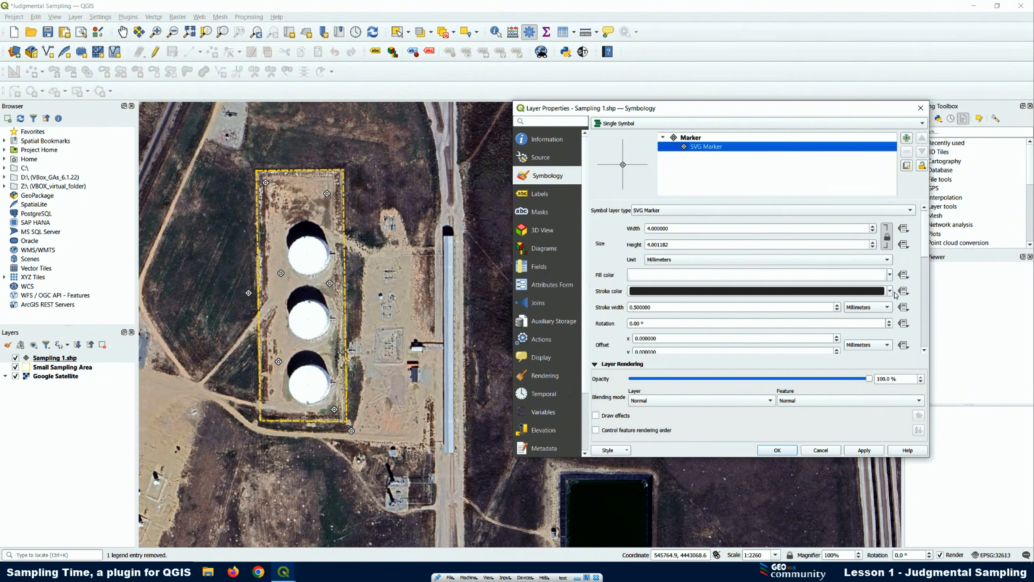
{"action": "left_click", "coordinate": [890, 292]}
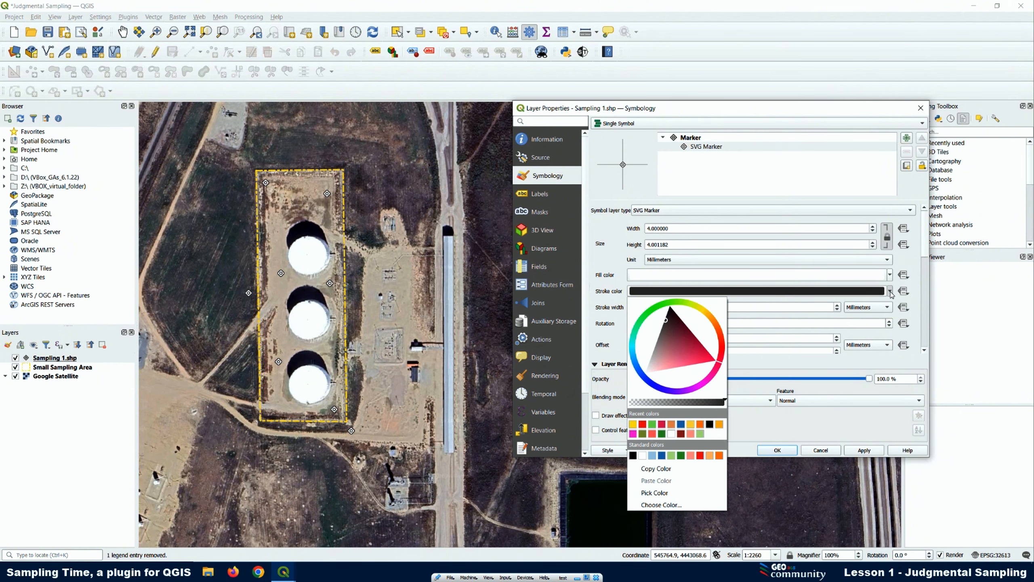
{"action": "left_click", "coordinate": [663, 426]}
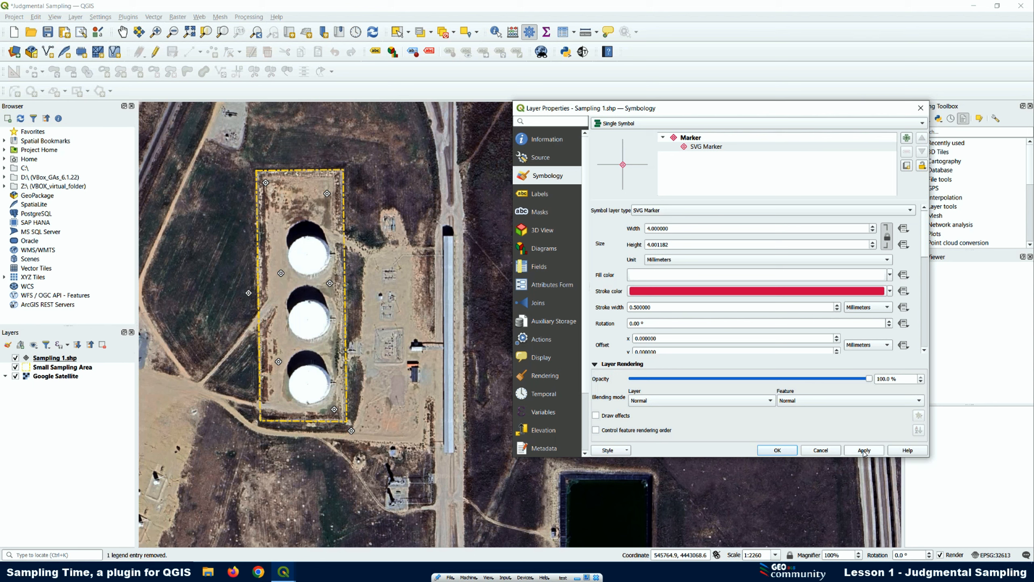
{"action": "left_click", "coordinate": [864, 451]}
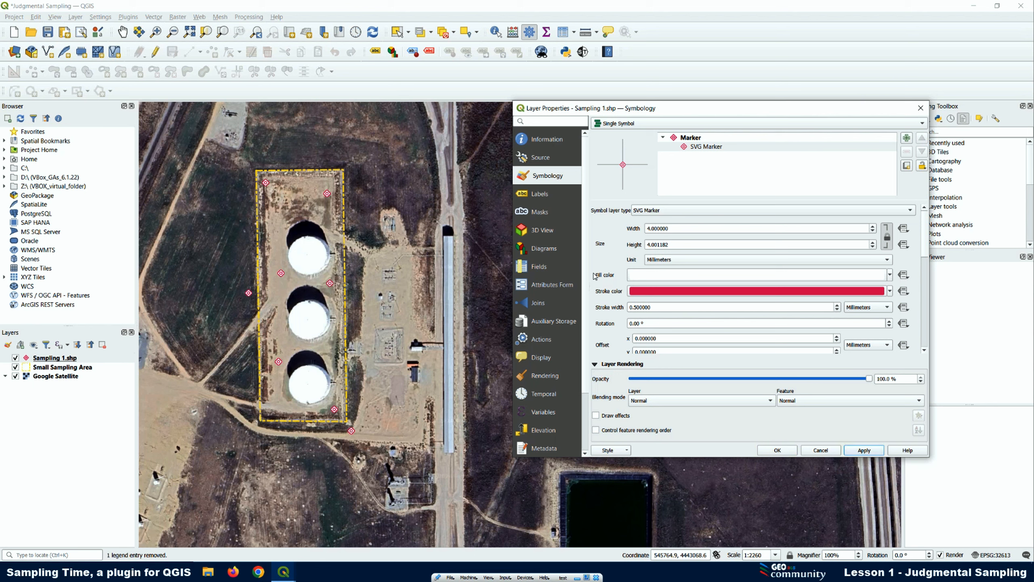
Set the fill colour of the Sampling 1.shp layer's SVG marker to yellow and apply it to the map
{"action": "left_click", "coordinate": [890, 275]}
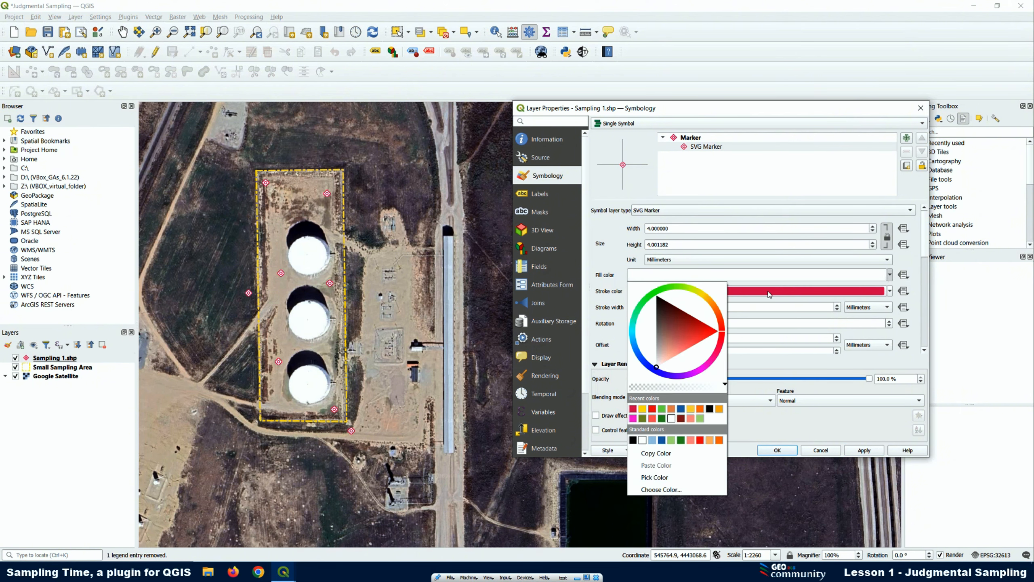
{"action": "left_click", "coordinate": [642, 408]}
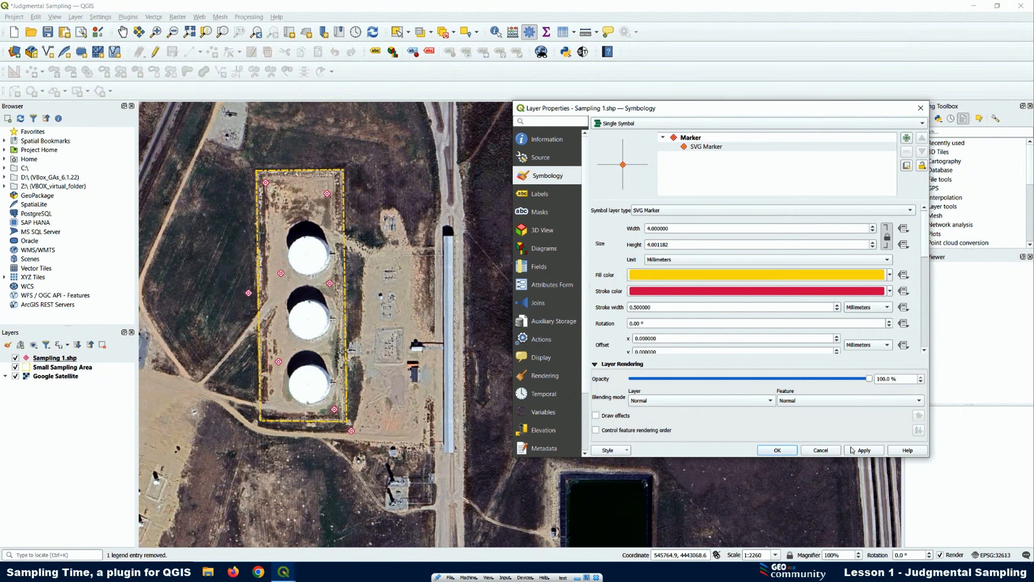
{"action": "left_click", "coordinate": [862, 450]}
Try a width of 3 millimetres for the SVG marker on the map, and return the width to 4 millimetres
{"action": "left_click_drag", "start_coordinate": [670, 228], "coordinate": [630, 250]}
{"action": "type", "text": "3"}
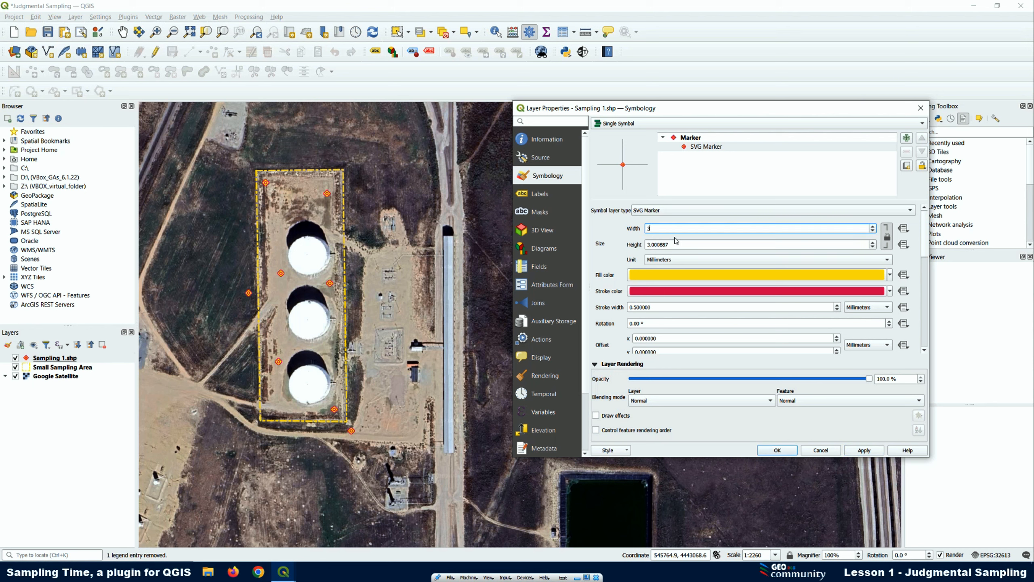
{"action": "left_click", "coordinate": [865, 450]}
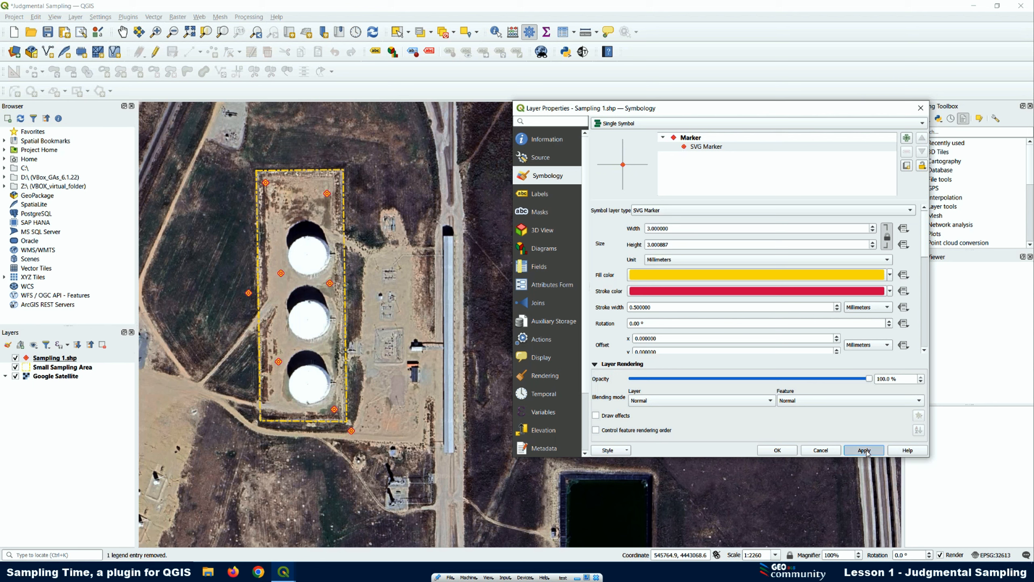
{"action": "left_click", "coordinate": [670, 229]}
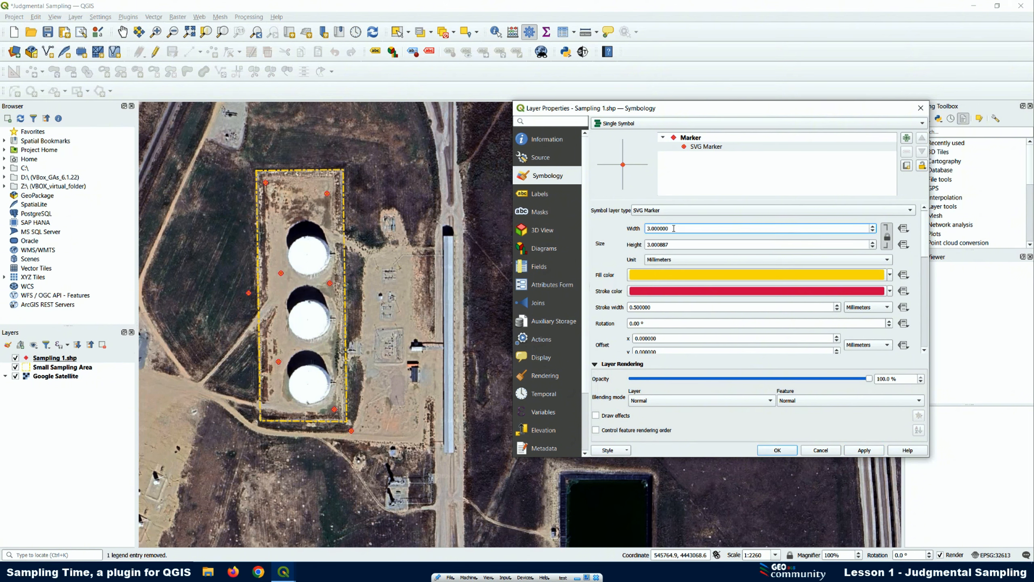
{"action": "left_click_drag", "start_coordinate": [674, 229], "coordinate": [621, 231]}
{"action": "type", "text": "4"}
{"action": "left_click", "coordinate": [864, 450]}
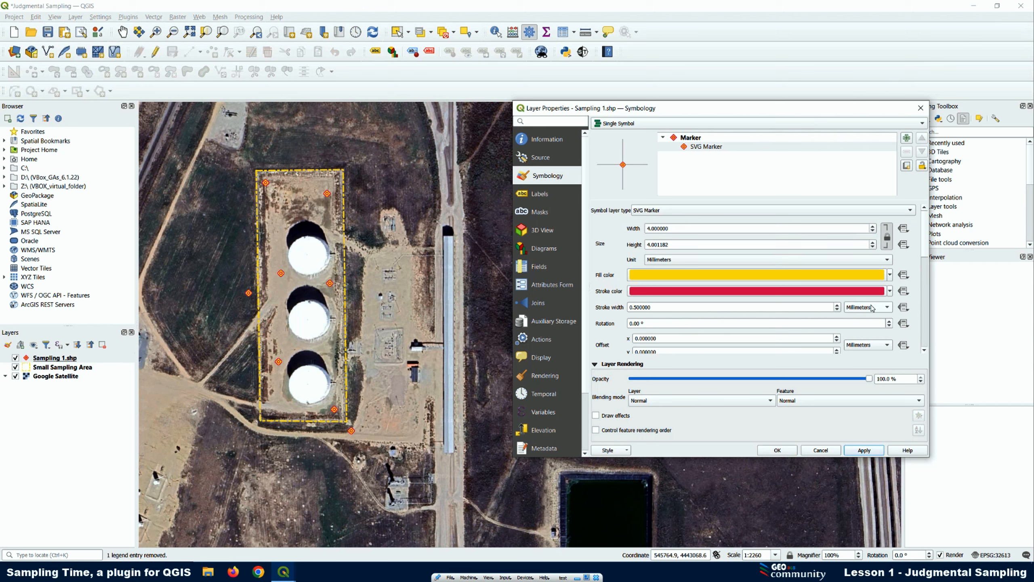
Try a fully transparent stroke colour for the SVG marker on the map, and restore the stroke to full opacity
{"action": "left_click", "coordinate": [889, 291]}
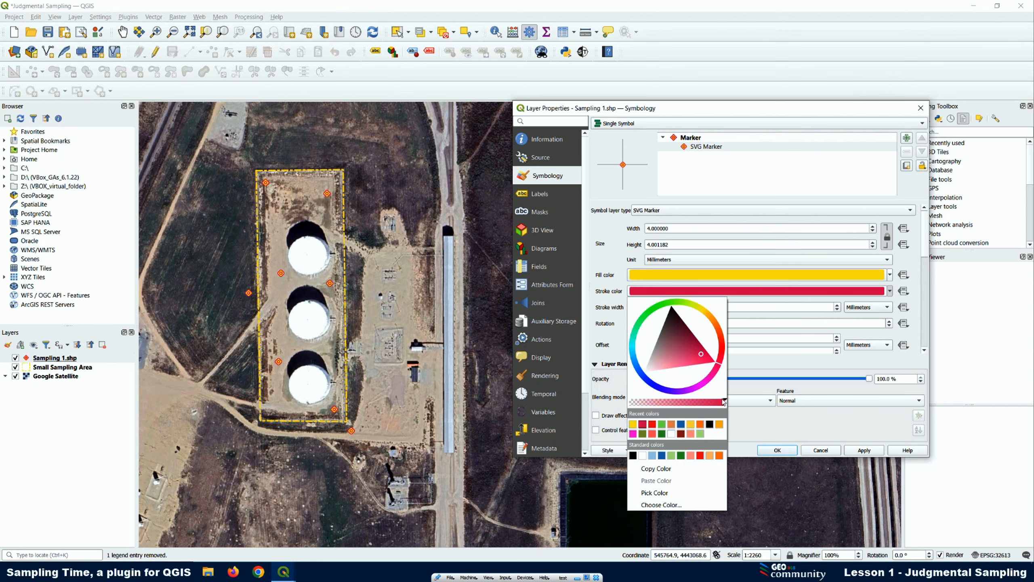
{"action": "left_click_drag", "start_coordinate": [725, 400], "coordinate": [618, 401]}
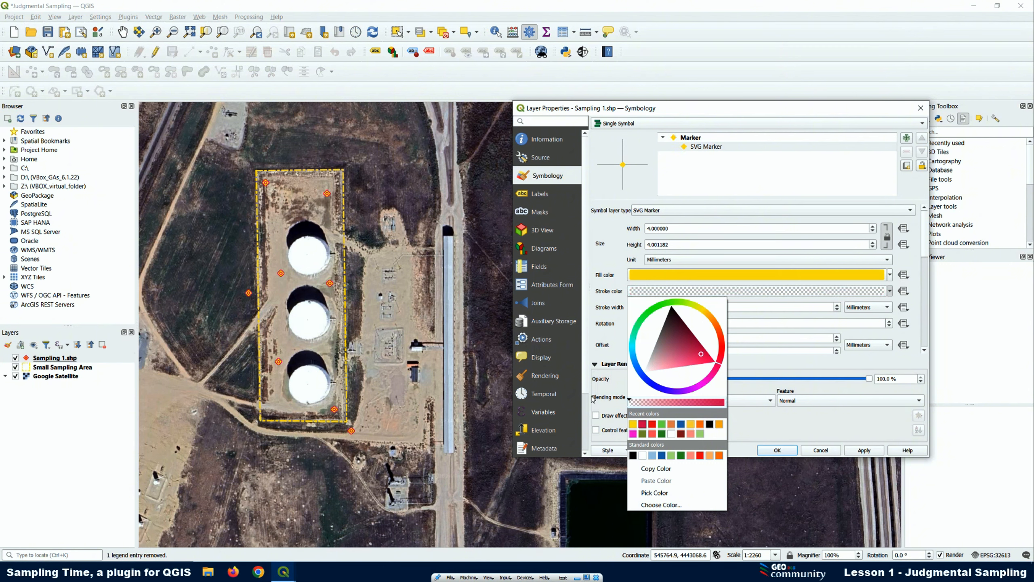
{"action": "left_click", "coordinate": [874, 454]}
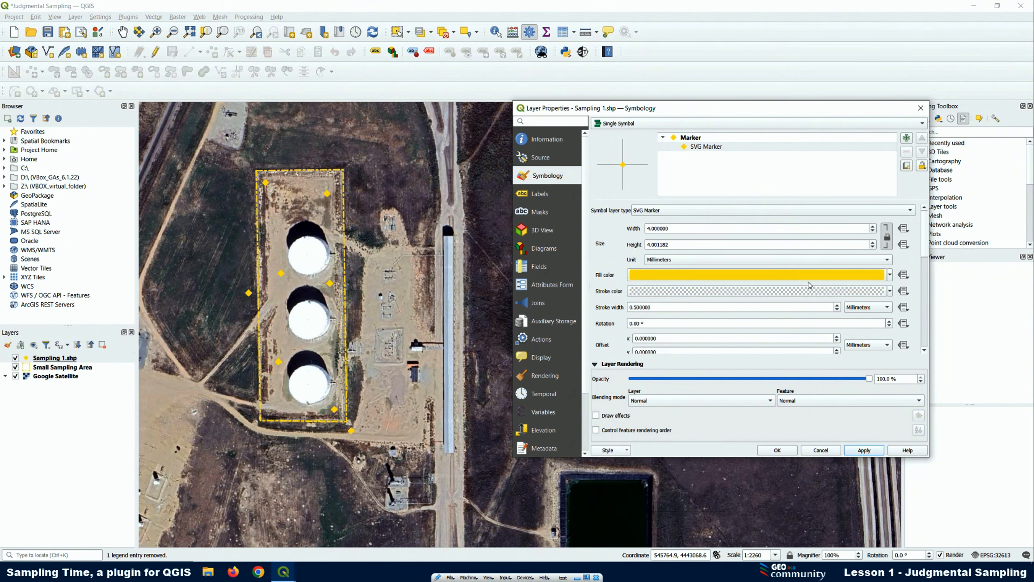
{"action": "left_click", "coordinate": [890, 291]}
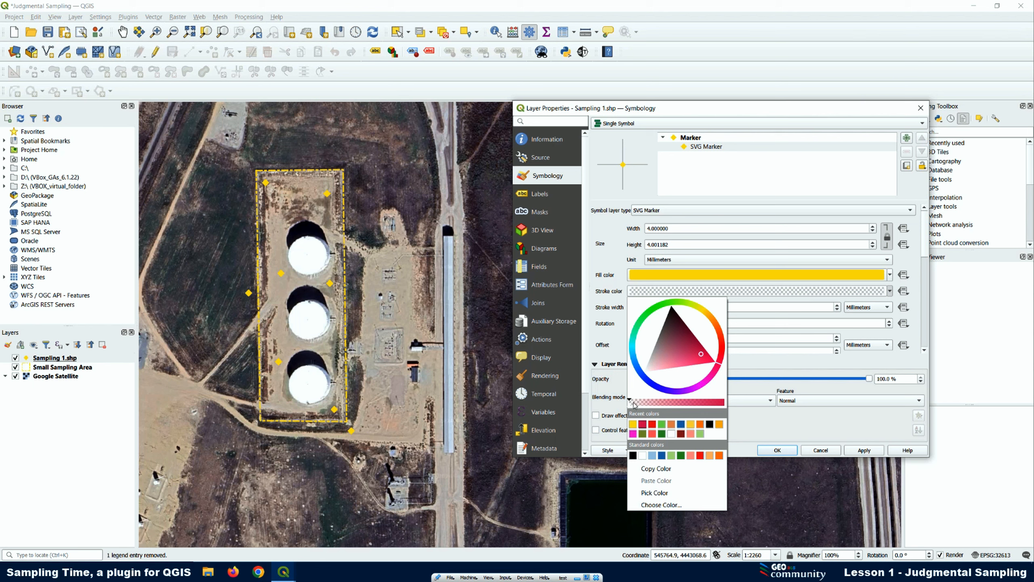
{"action": "left_click_drag", "start_coordinate": [632, 403], "coordinate": [724, 402]}
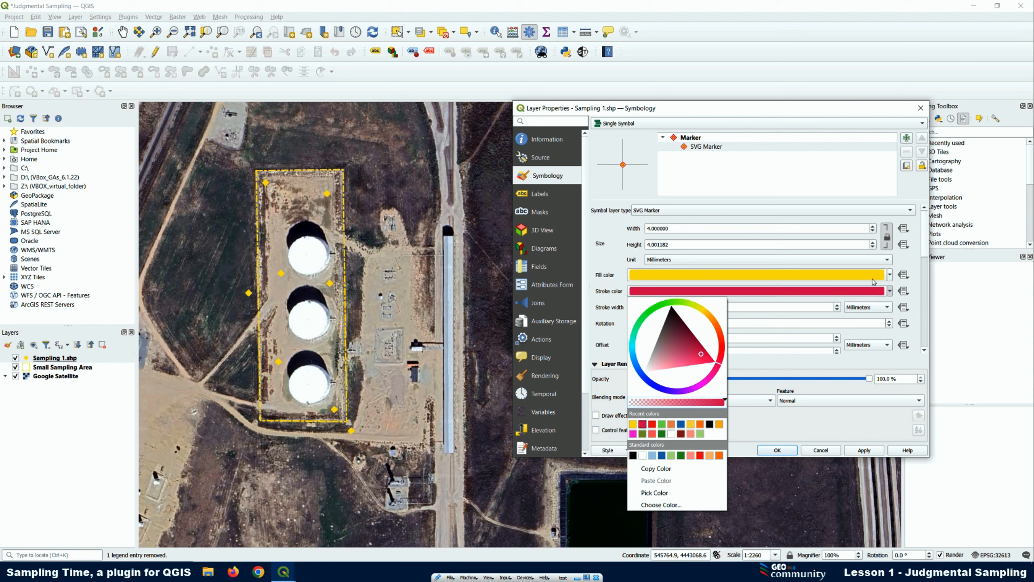
Make the SVG marker's fill colour fully transparent and apply it together with the opaque red stroke
{"action": "left_click", "coordinate": [891, 276]}
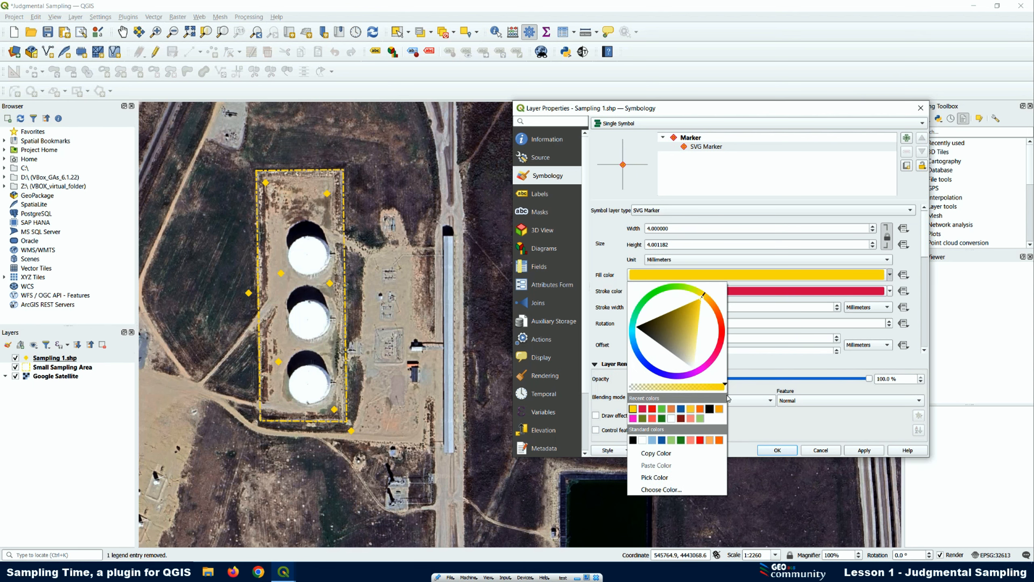
{"action": "left_click_drag", "start_coordinate": [724, 387], "coordinate": [598, 391]}
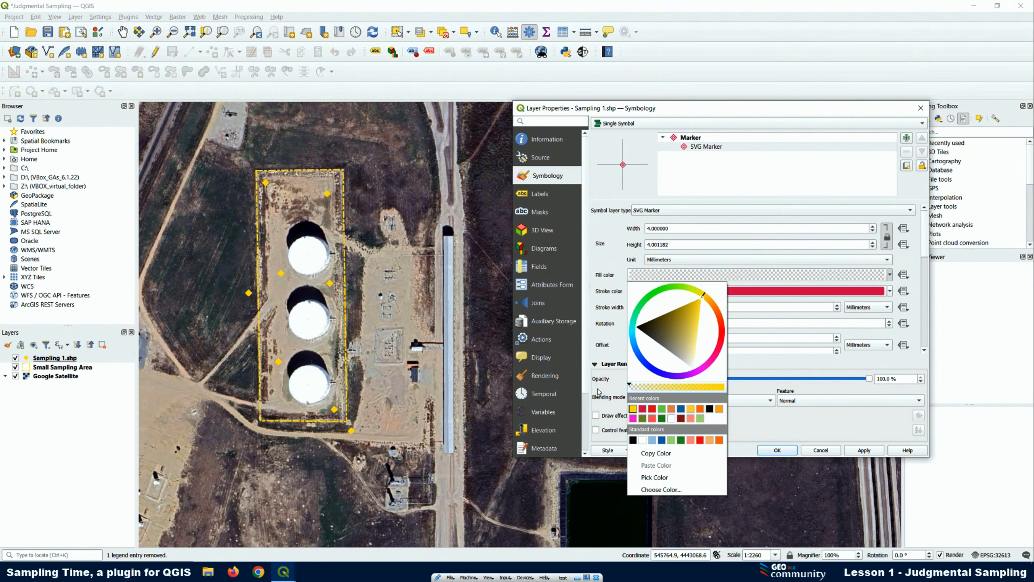
{"action": "left_click", "coordinate": [875, 452]}
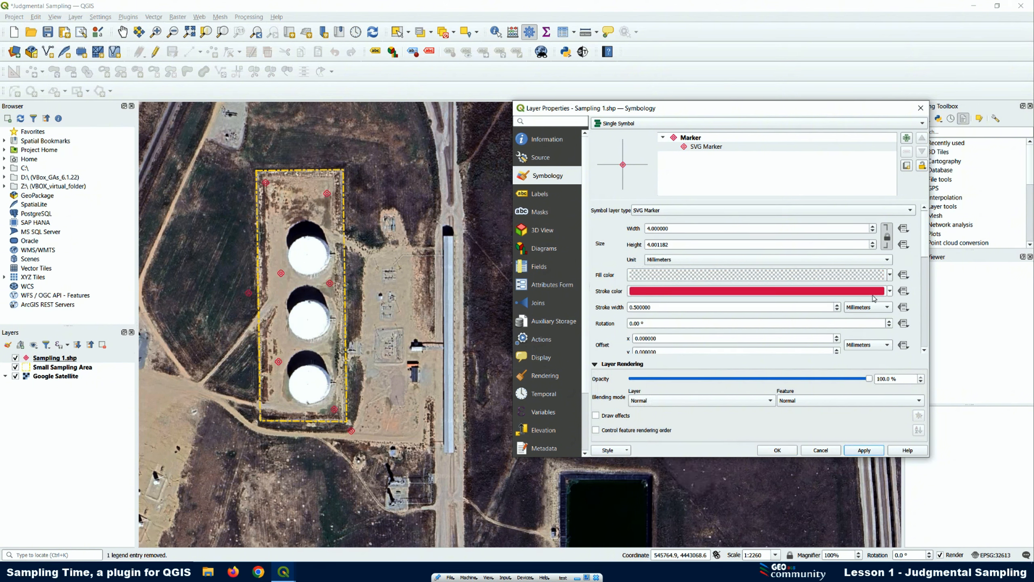
Set the SVG marker's stroke colour to black and its fill colour to green, applying each change to the map
{"action": "left_click", "coordinate": [889, 291]}
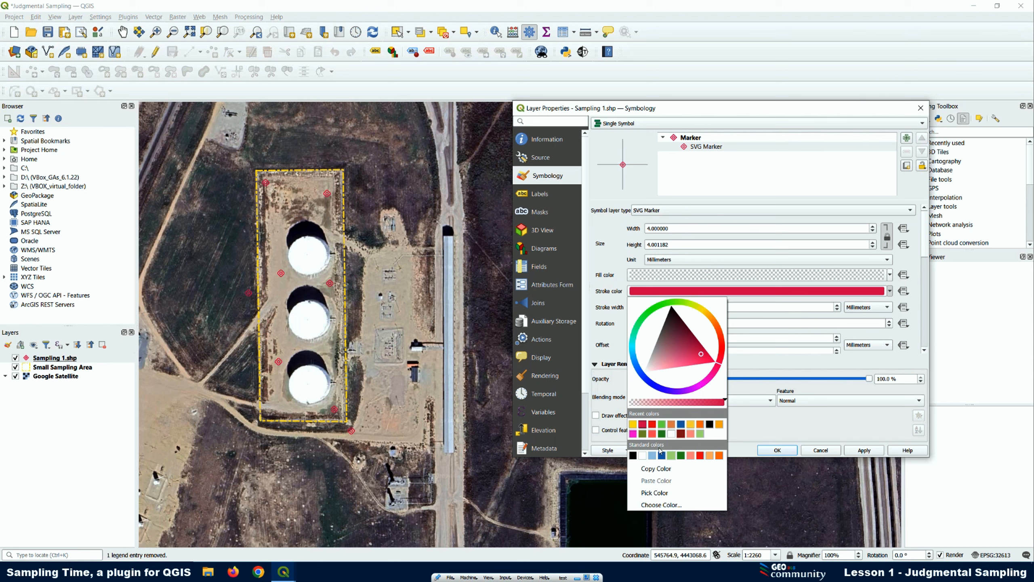
{"action": "left_click", "coordinate": [632, 455]}
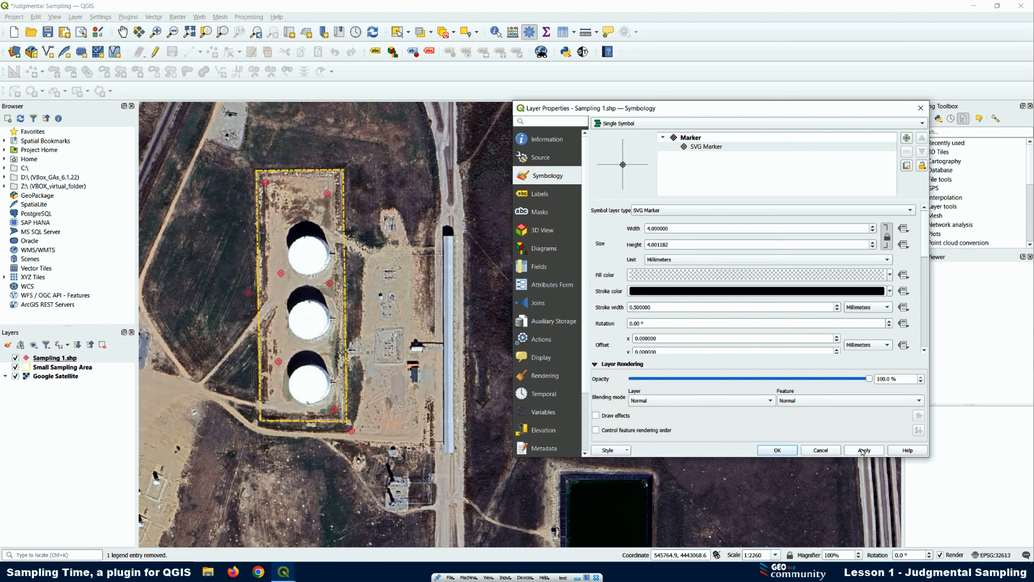
{"action": "left_click", "coordinate": [863, 451]}
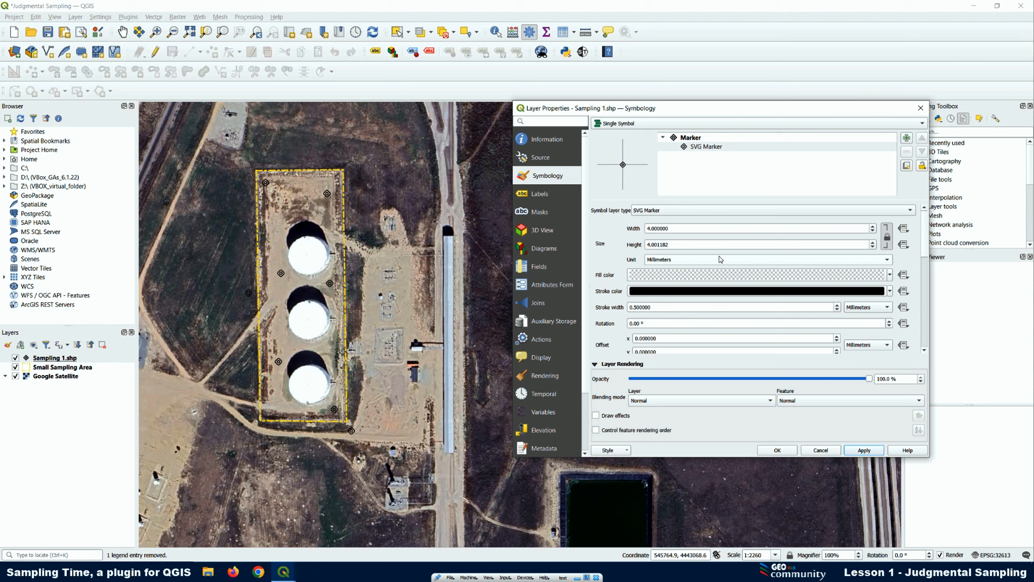
{"action": "left_click", "coordinate": [890, 274]}
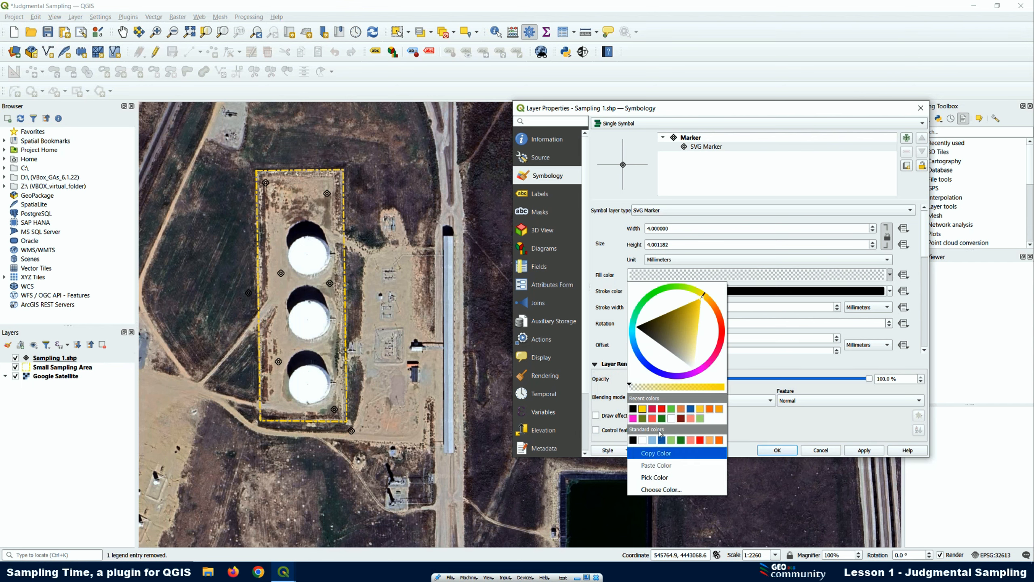
{"action": "left_click", "coordinate": [671, 408]}
{"action": "left_click", "coordinate": [891, 275]}
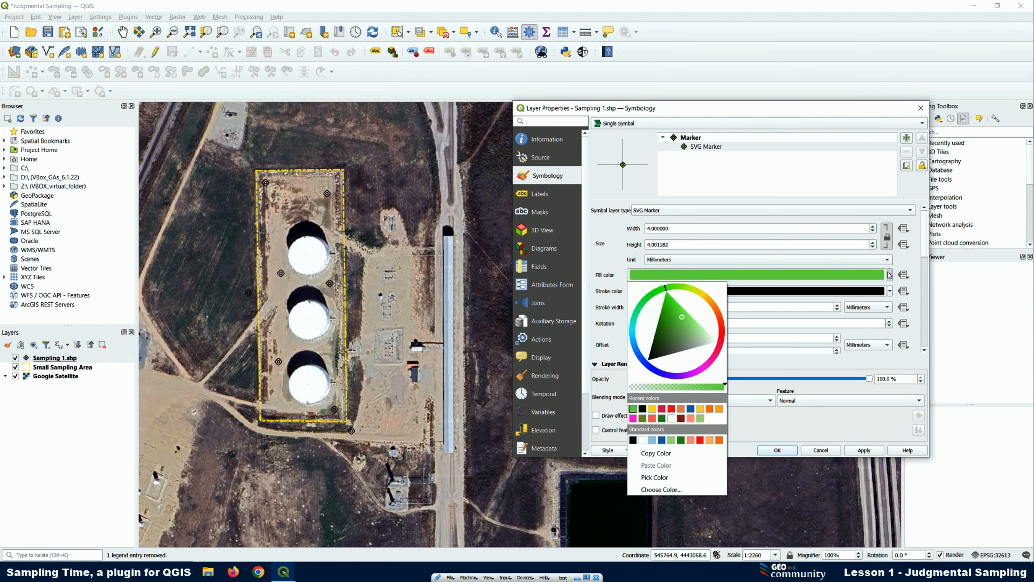
{"action": "left_click", "coordinate": [864, 451]}
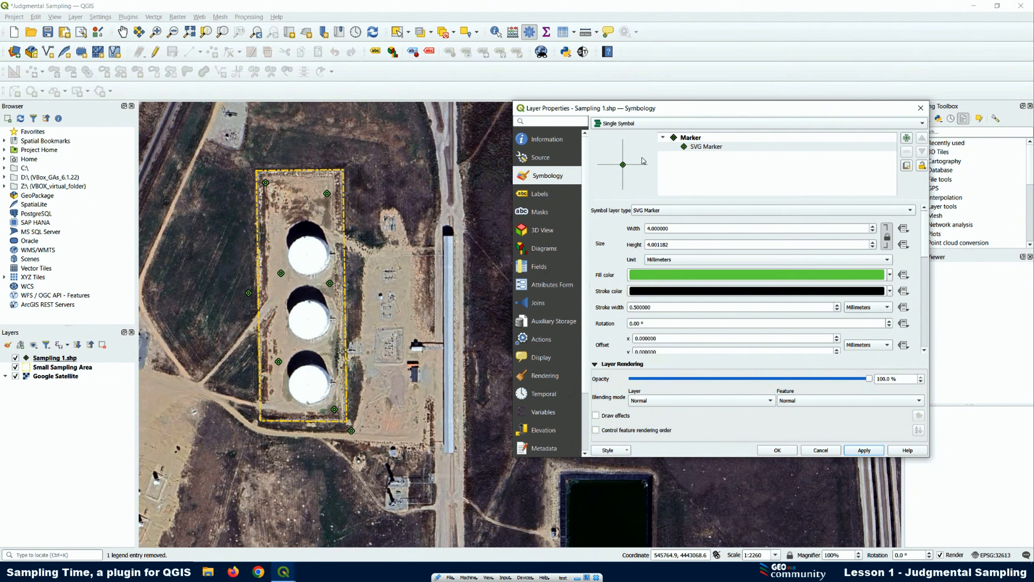
Label the Sampling 1.shp points with Single Labels based on the Samples field, apply them, and close the layer properties
{"action": "left_click", "coordinate": [530, 194]}
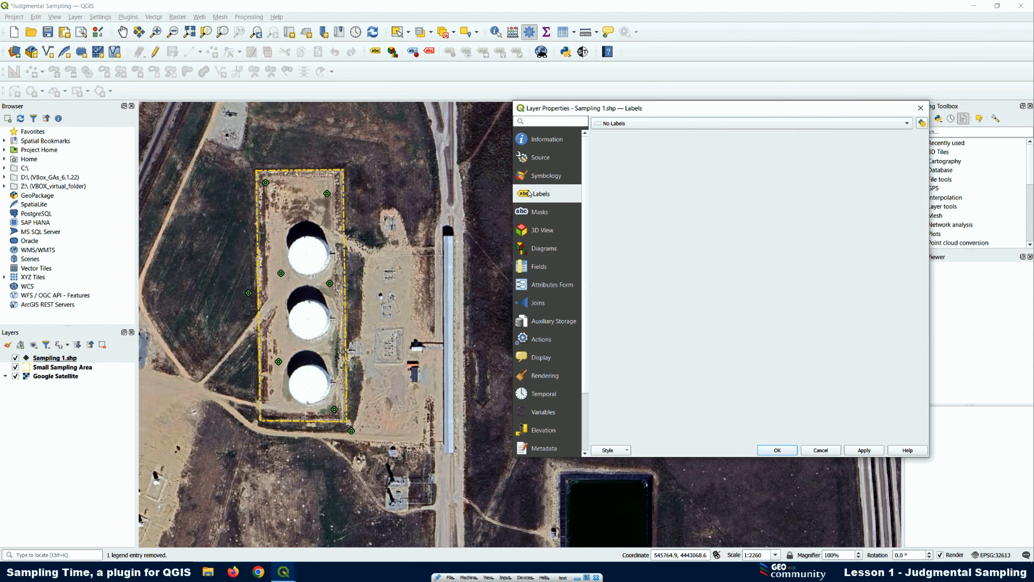
{"action": "left_click", "coordinate": [610, 124]}
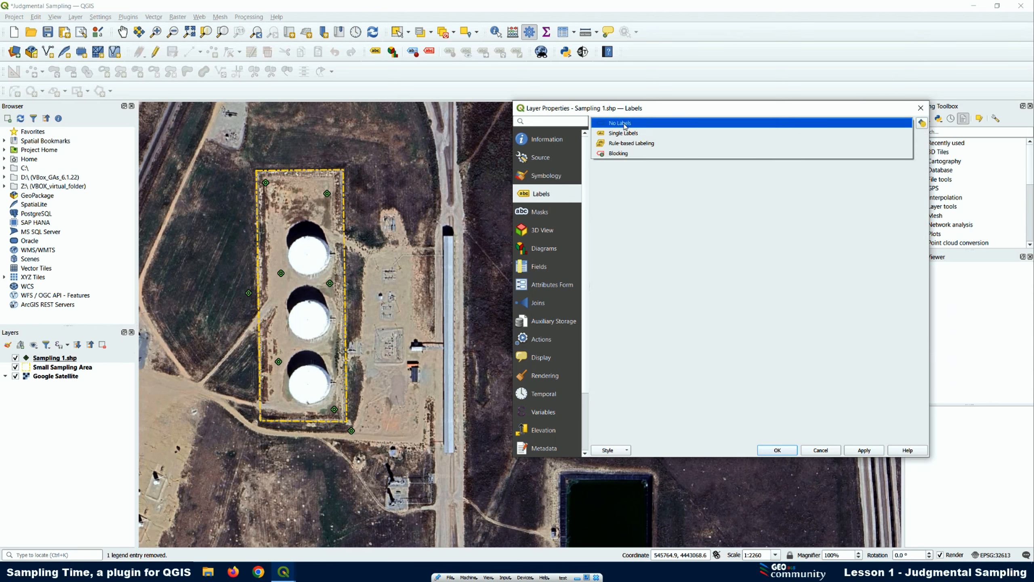
{"action": "left_click", "coordinate": [625, 134]}
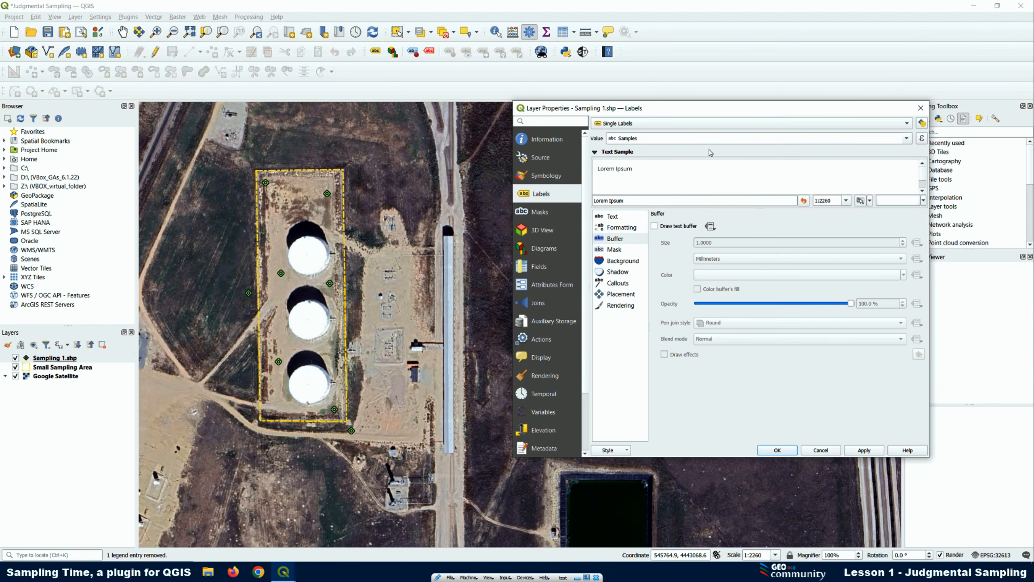
{"action": "left_click", "coordinate": [907, 139]}
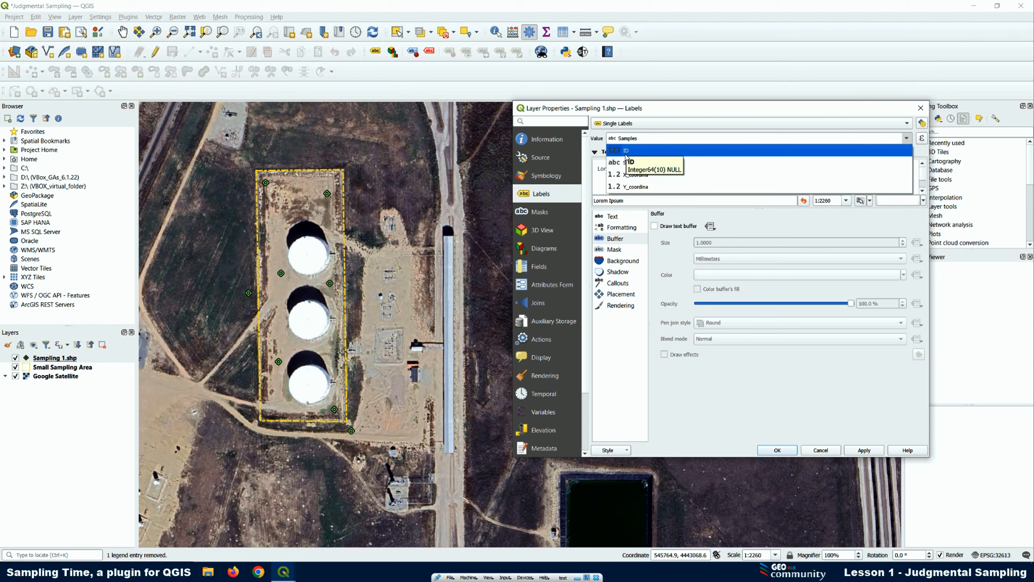
{"action": "left_click", "coordinate": [629, 163]}
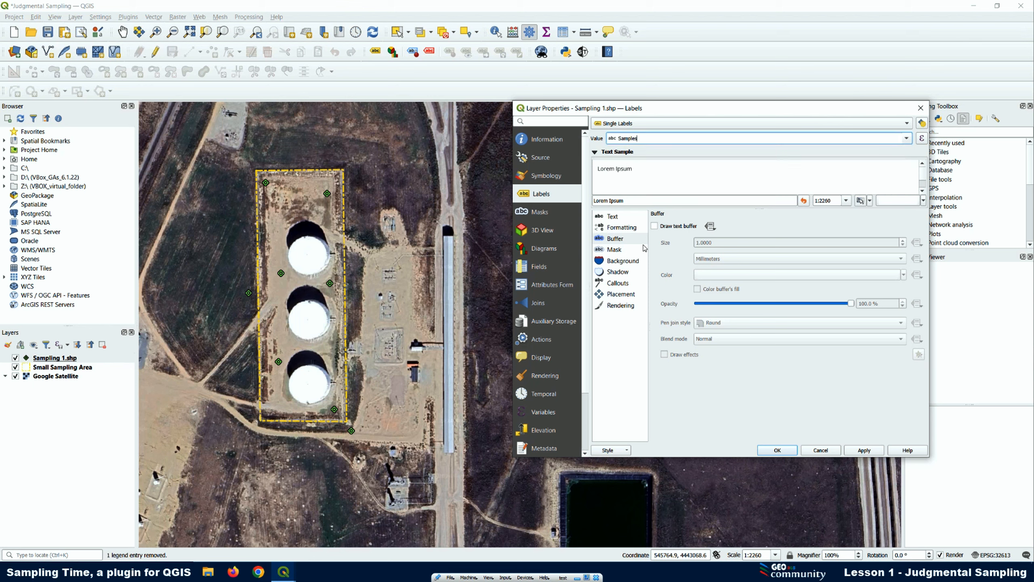
{"action": "left_click", "coordinate": [865, 450]}
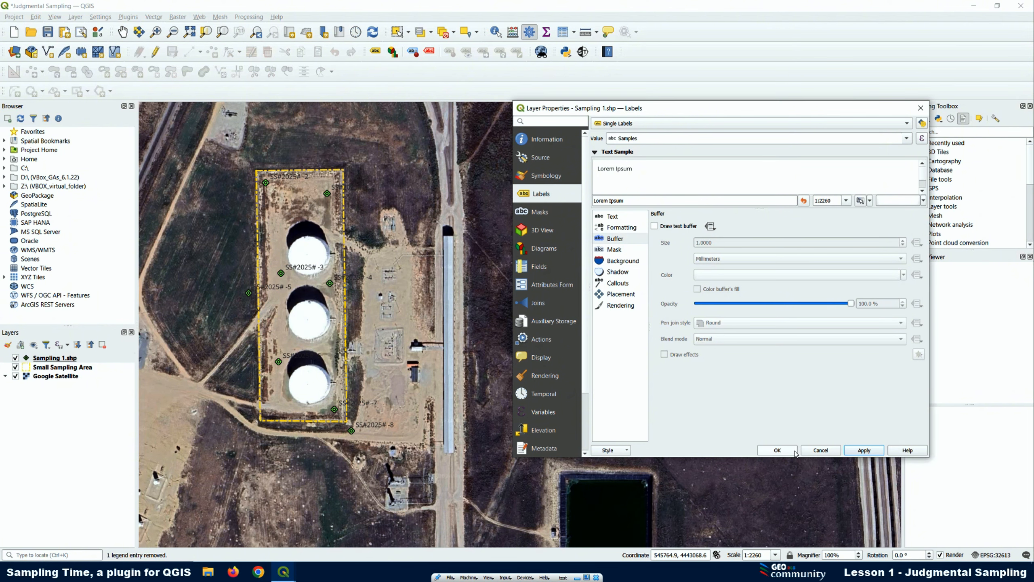
{"action": "left_click", "coordinate": [777, 450]}
Examine the Samples column in the Sampling 1.shp attribute table as the source of the labels, and minimize the table
{"action": "right_click", "coordinate": [63, 360]}
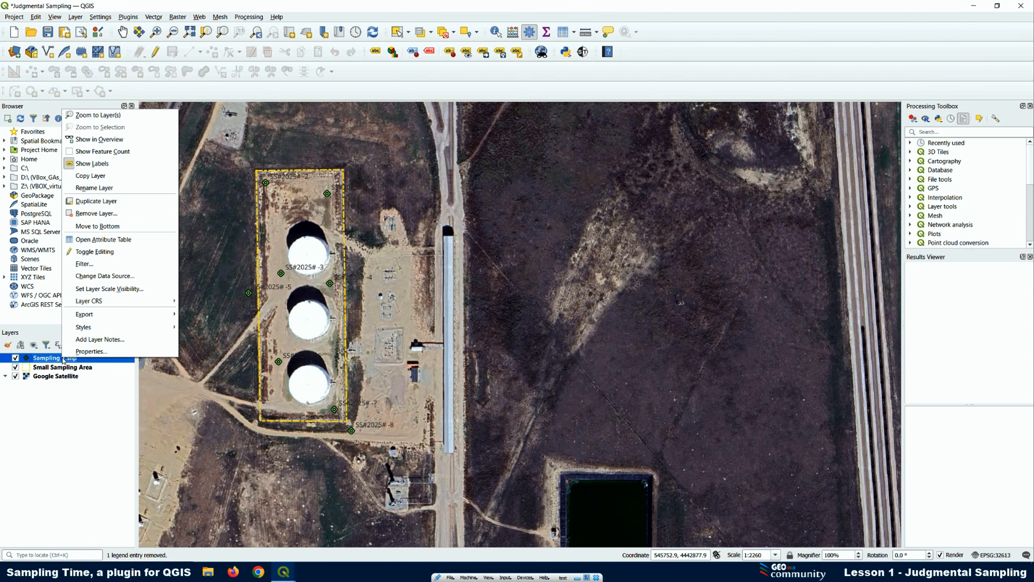
{"action": "left_click", "coordinate": [100, 242]}
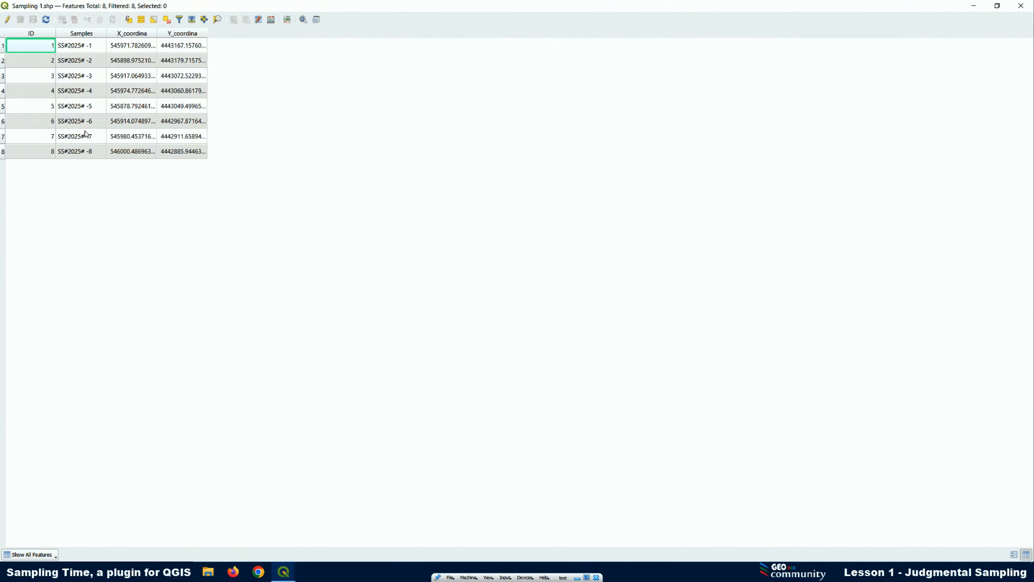
{"action": "left_click", "coordinate": [972, 5]}
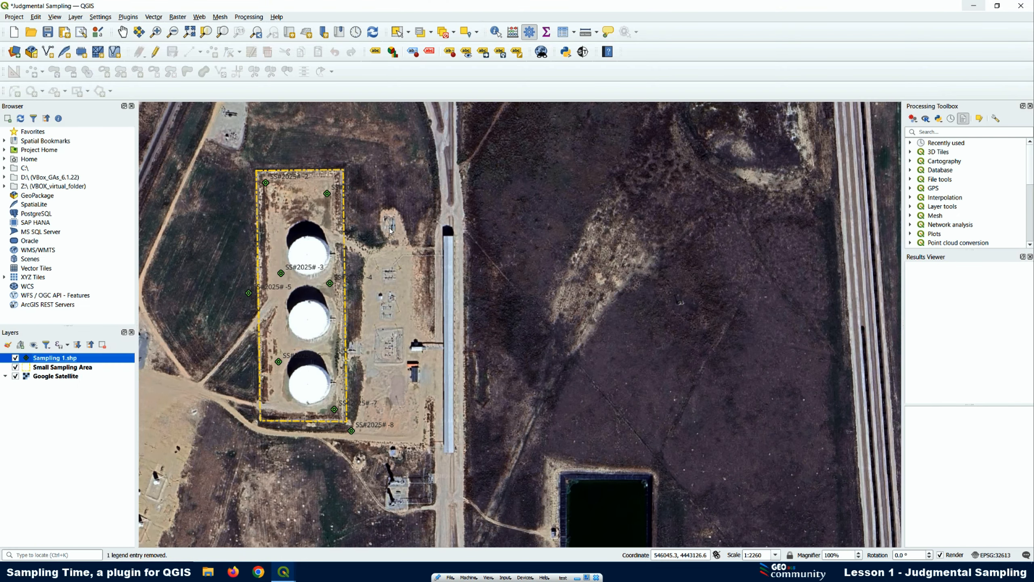
Enable a text buffer for the labels in the Sampling 1.shp layer's properties
{"action": "right_click", "coordinate": [66, 361]}
{"action": "left_click", "coordinate": [81, 351]}
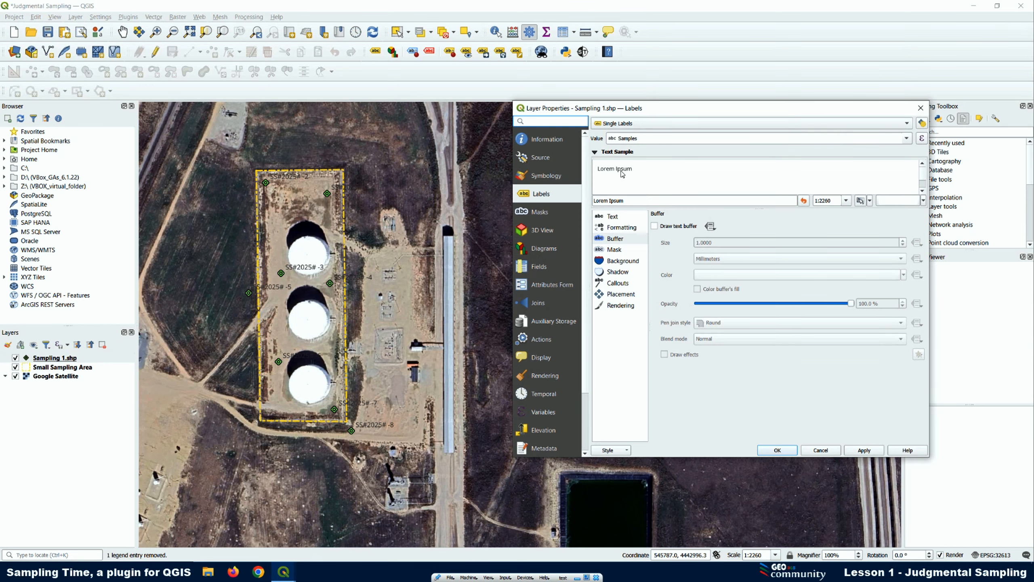
{"action": "left_click", "coordinate": [613, 217]}
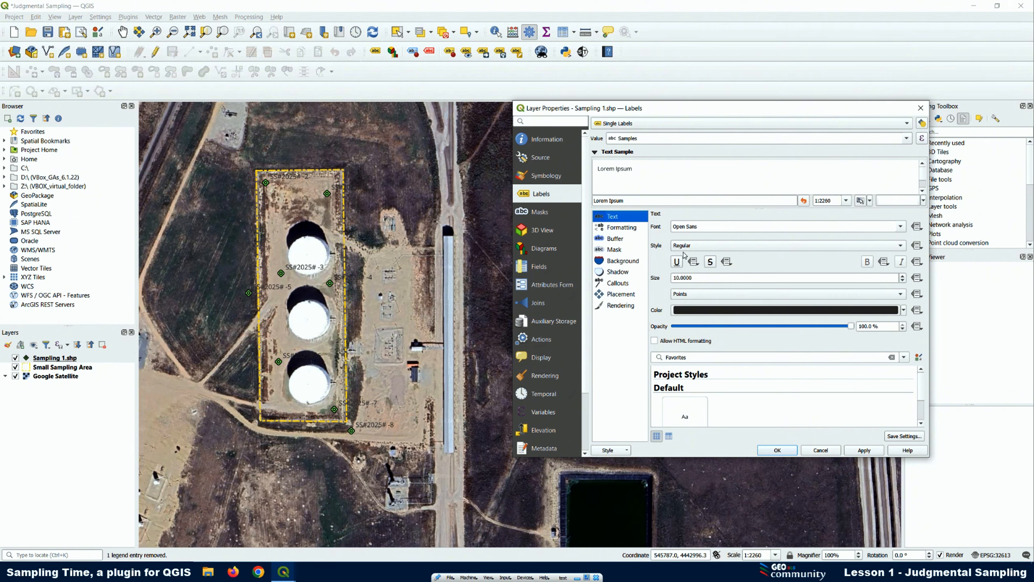
{"action": "left_click", "coordinate": [616, 241]}
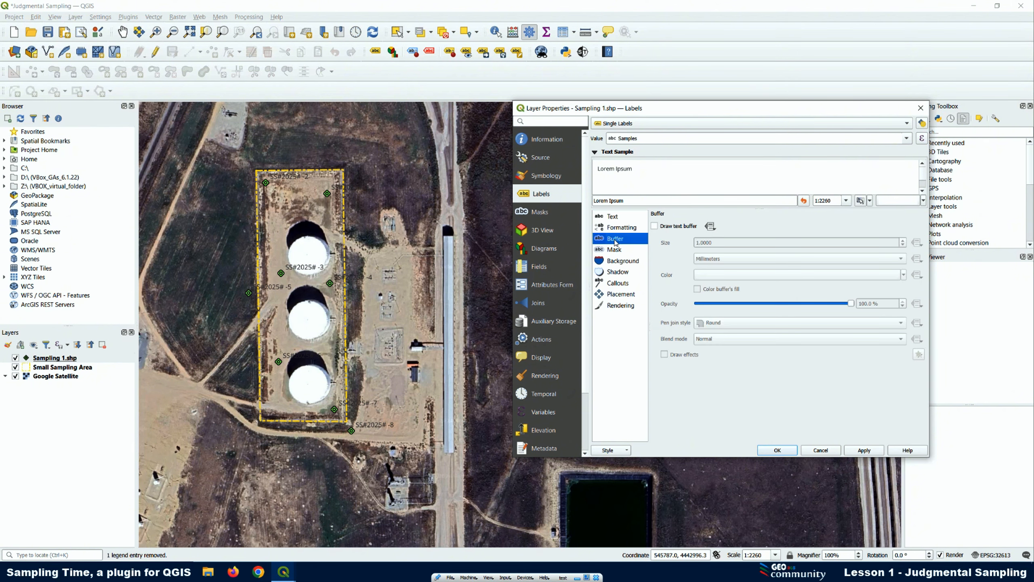
{"action": "left_click", "coordinate": [654, 227]}
Set the font of the Sampling 1.shp labels to Noto Sans
{"action": "left_click", "coordinate": [614, 219]}
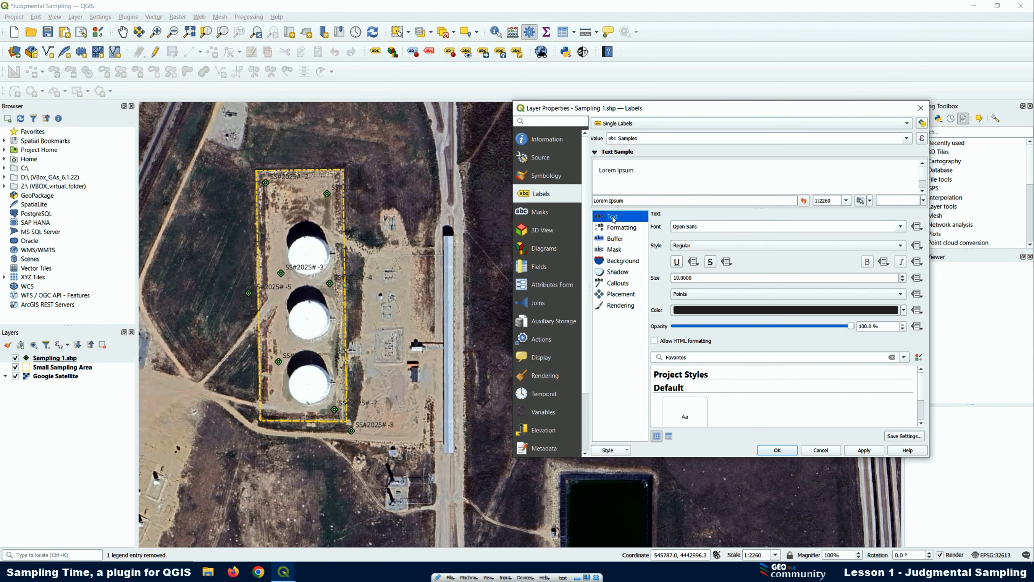
{"action": "left_click", "coordinate": [692, 229]}
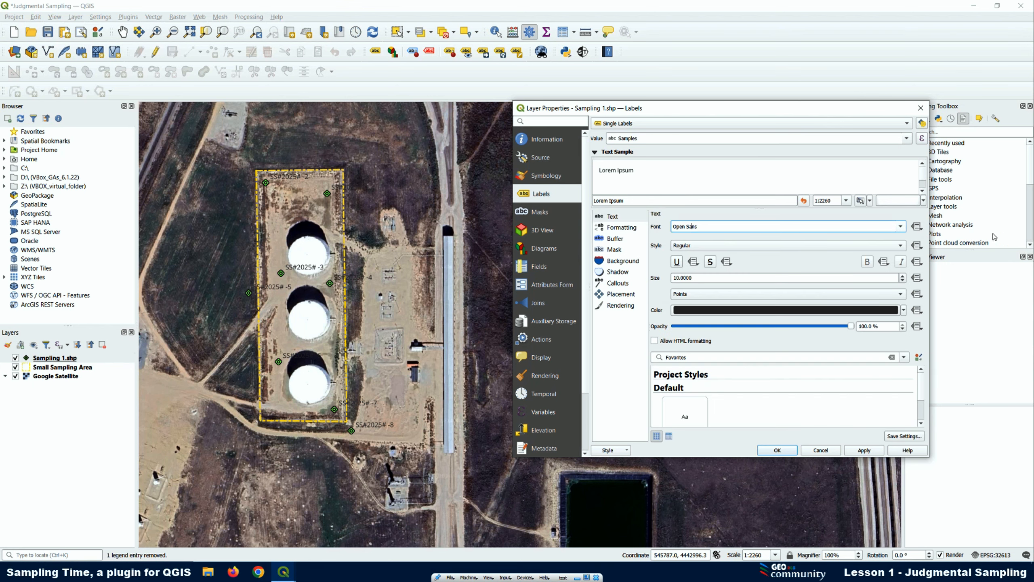
{"action": "left_click", "coordinate": [900, 227]}
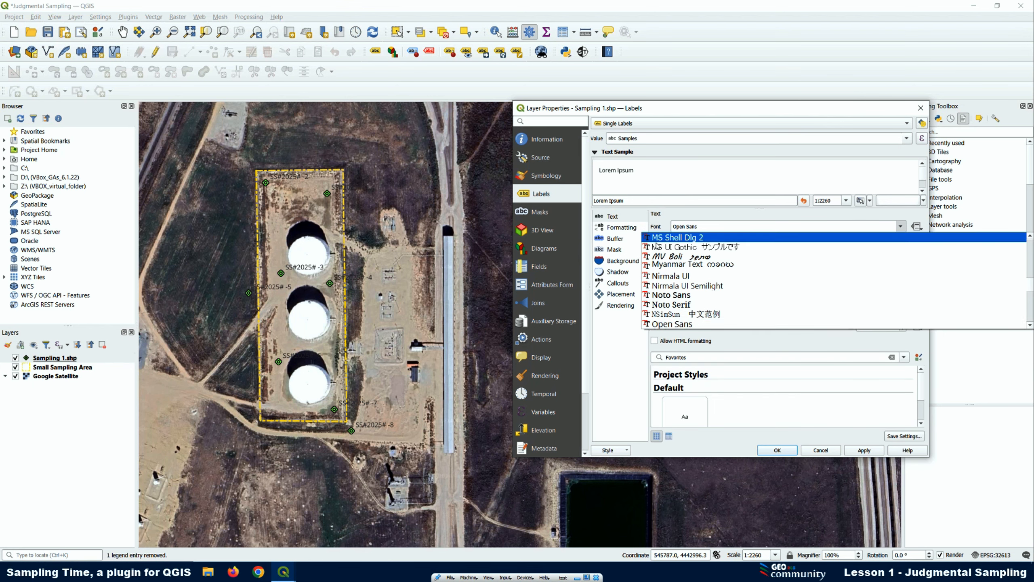
{"action": "left_click", "coordinate": [669, 295]}
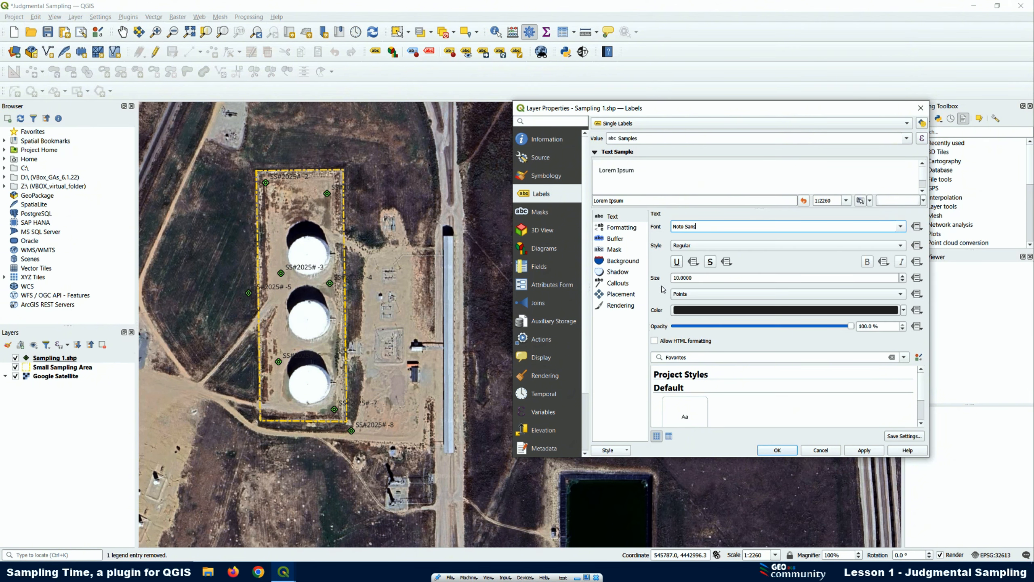
Set the label text buffer size to 1.2 mm, enable the label mask, and apply the changes to the map
{"action": "left_click", "coordinate": [615, 240]}
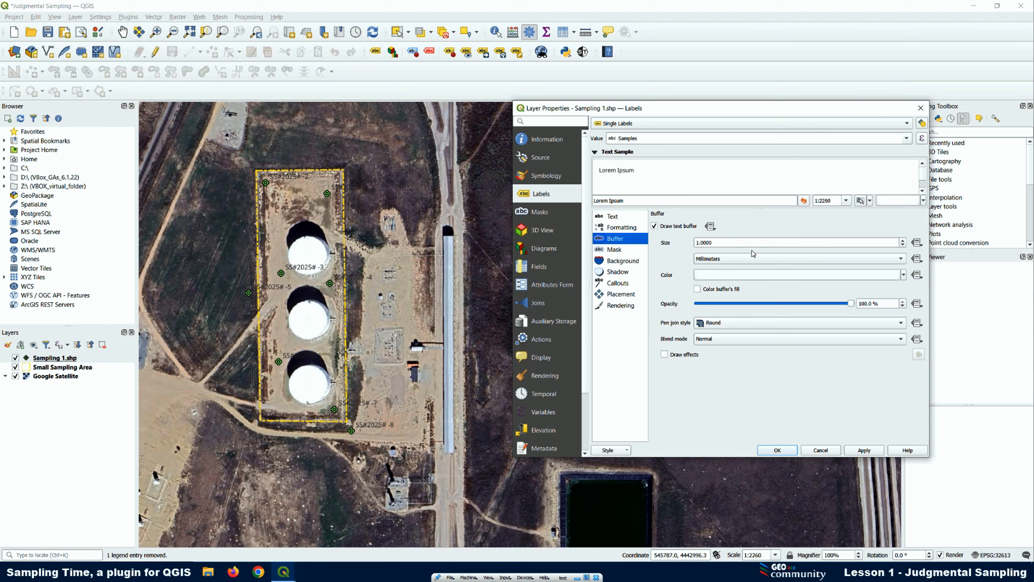
{"action": "left_click", "coordinate": [902, 241]}
{"action": "left_click", "coordinate": [902, 241]}
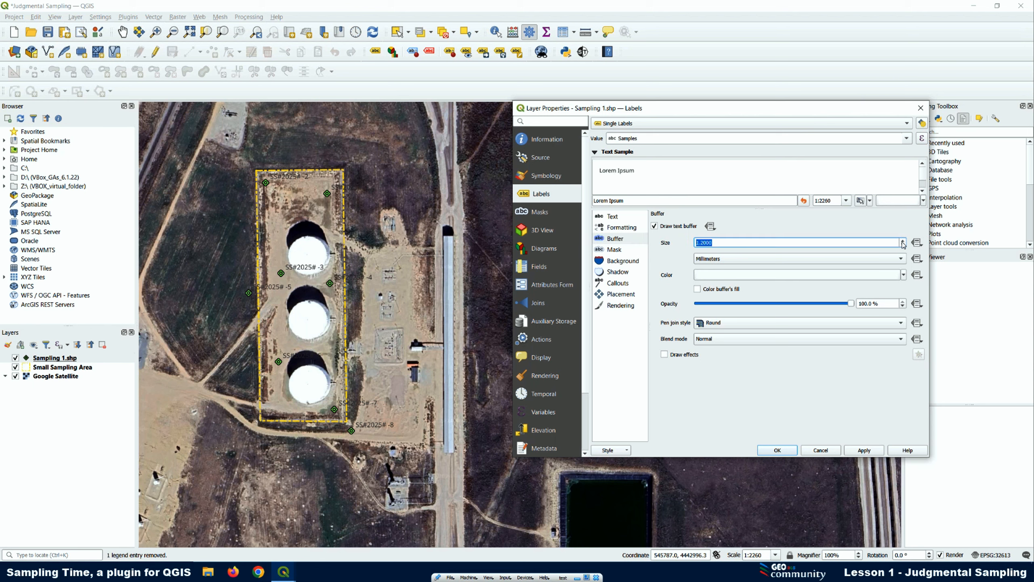
{"action": "left_click", "coordinate": [613, 250]}
{"action": "left_click", "coordinate": [655, 226]}
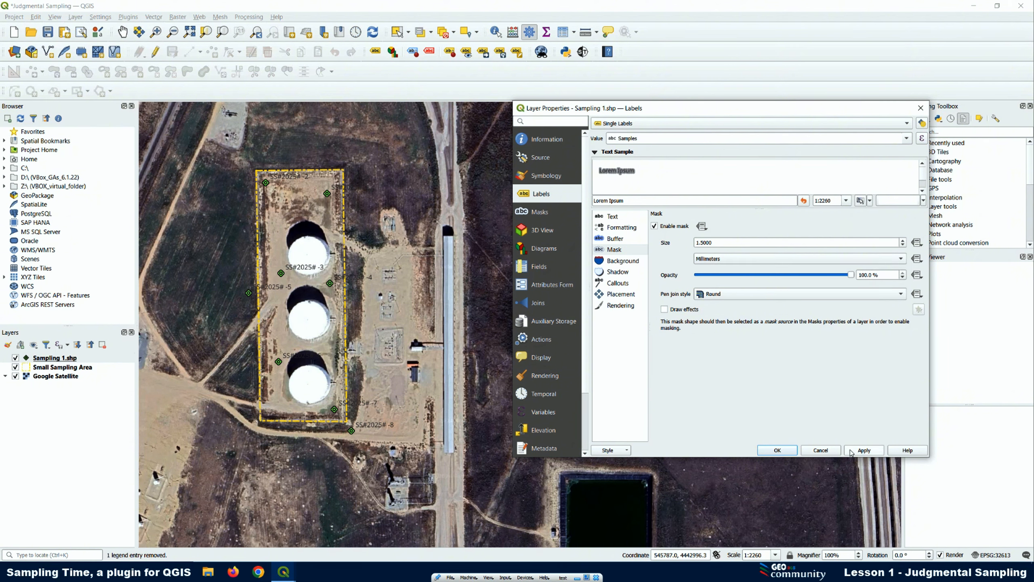
{"action": "left_click", "coordinate": [864, 451]}
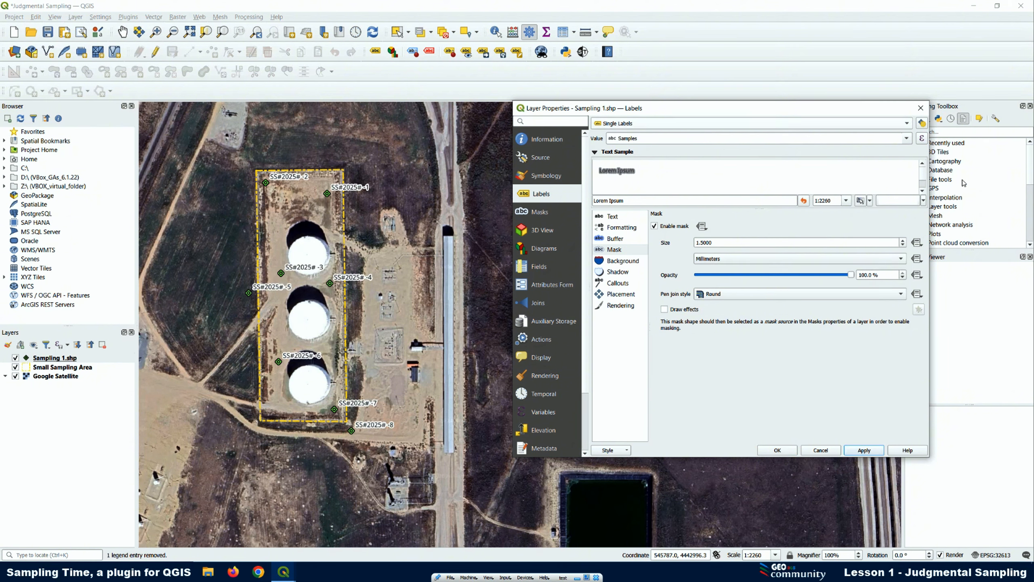
Try green as the label text colour and apply it to the map
{"action": "left_click", "coordinate": [610, 217]}
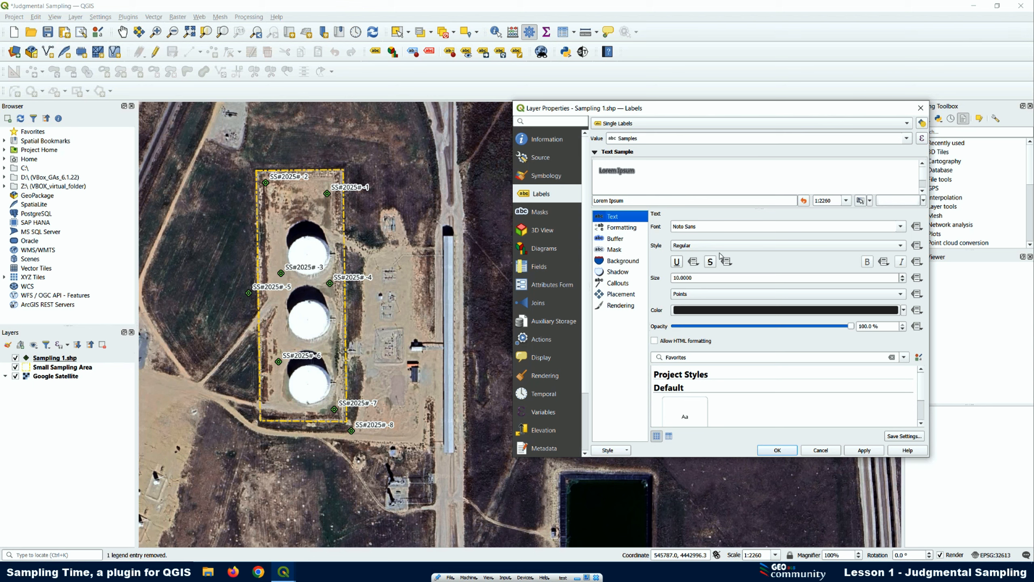
{"action": "left_click", "coordinate": [904, 311]}
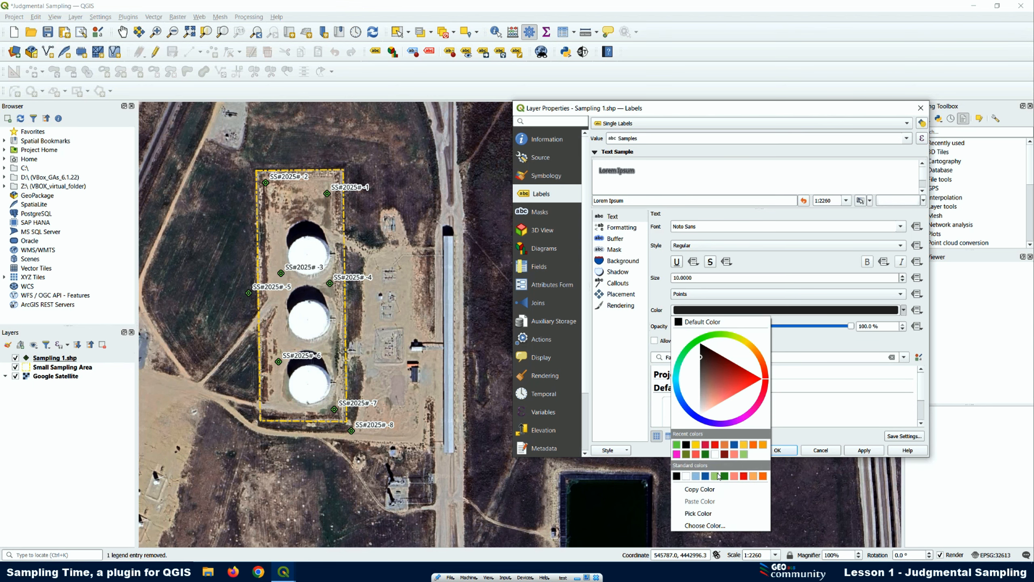
{"action": "left_click", "coordinate": [677, 445]}
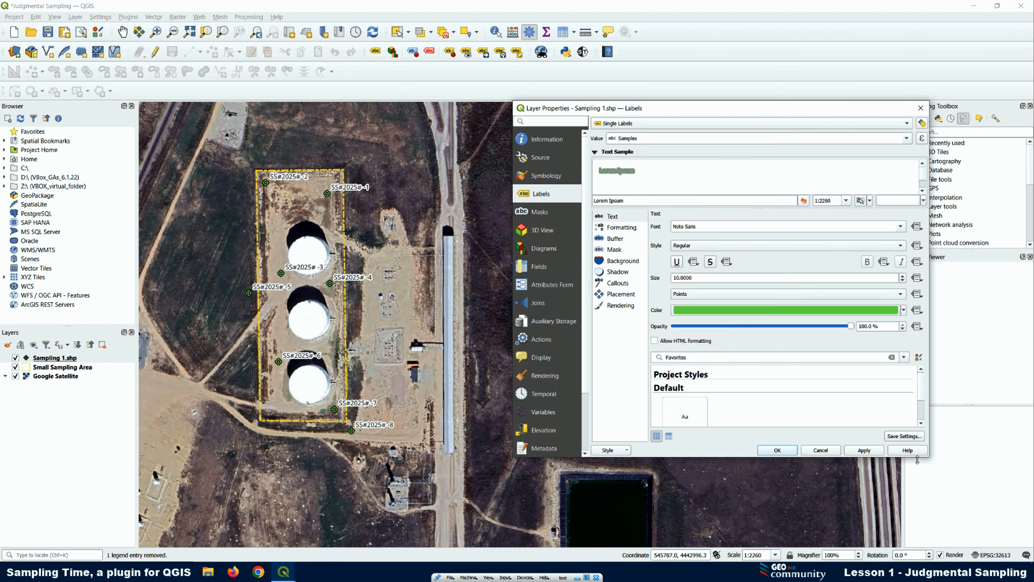
{"action": "left_click", "coordinate": [867, 451]}
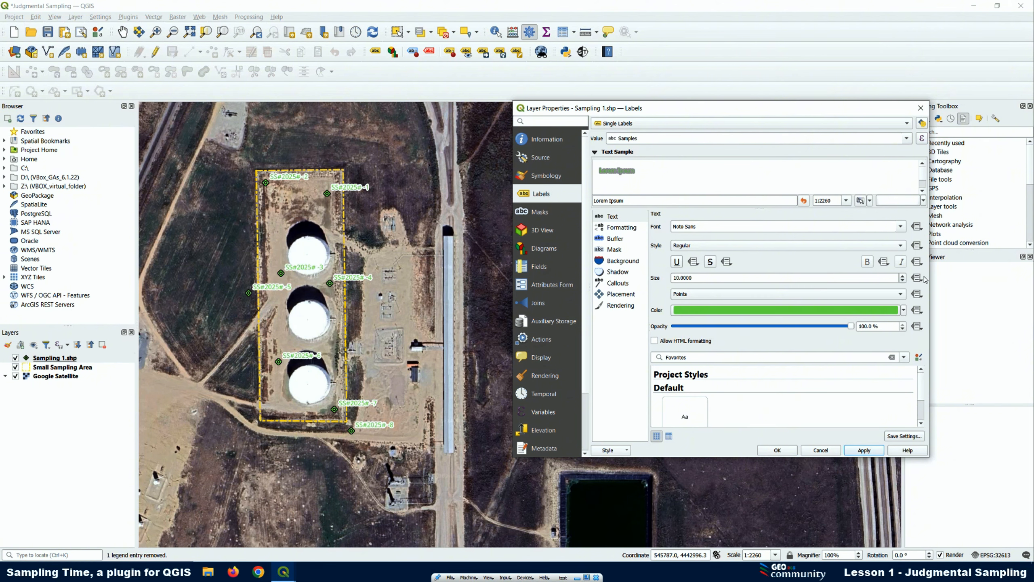
Set the label text colour to black, apply it, and close the layer properties
{"action": "left_click", "coordinate": [903, 311]}
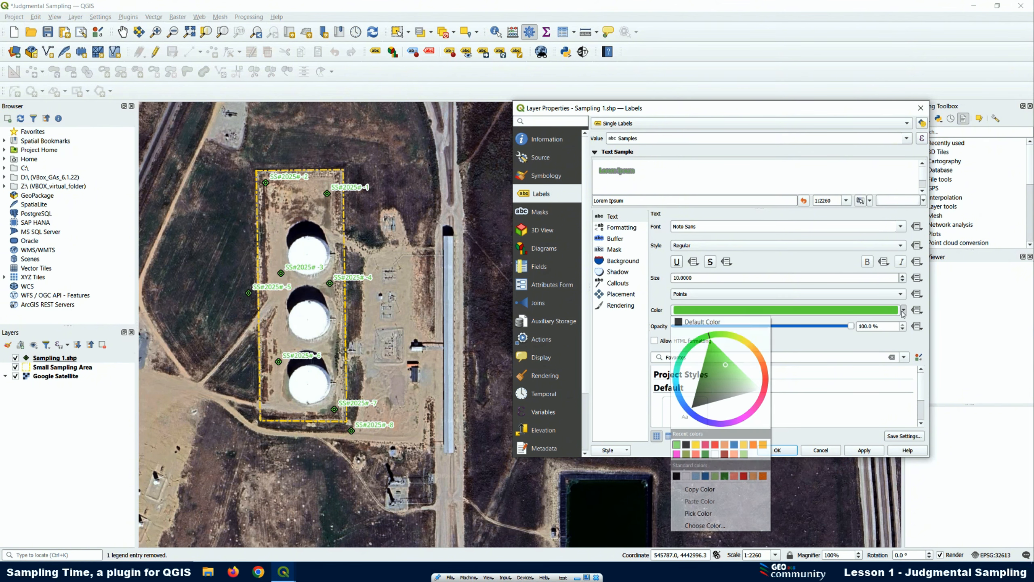
{"action": "left_click", "coordinate": [685, 444]}
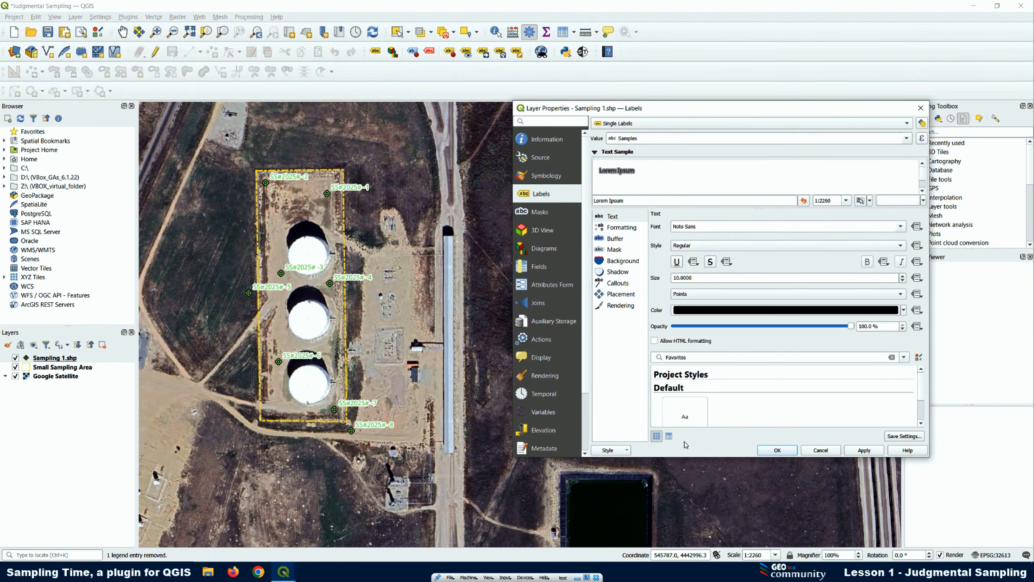
{"action": "left_click", "coordinate": [865, 451]}
{"action": "left_click", "coordinate": [778, 450]}
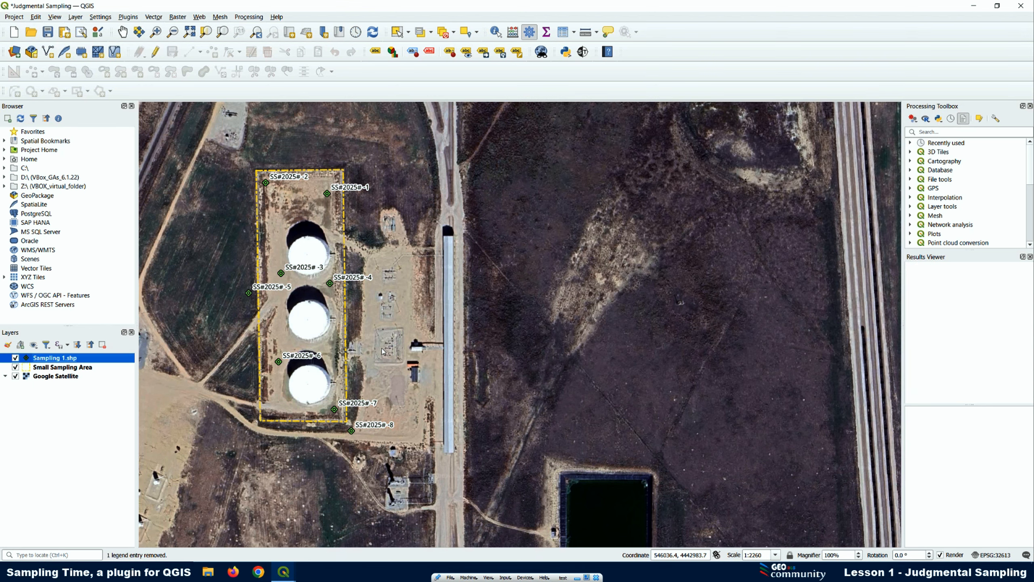
Open the Sampling 1.shp attribute table as a smaller window and place it beside the sample points on the map
{"action": "right_click", "coordinate": [64, 359]}
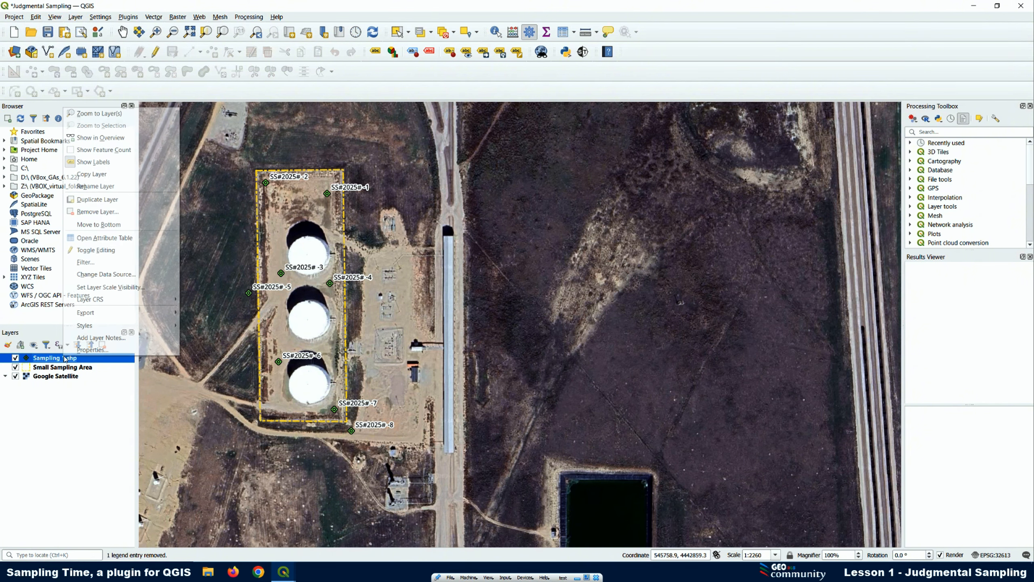
{"action": "left_click", "coordinate": [115, 238]}
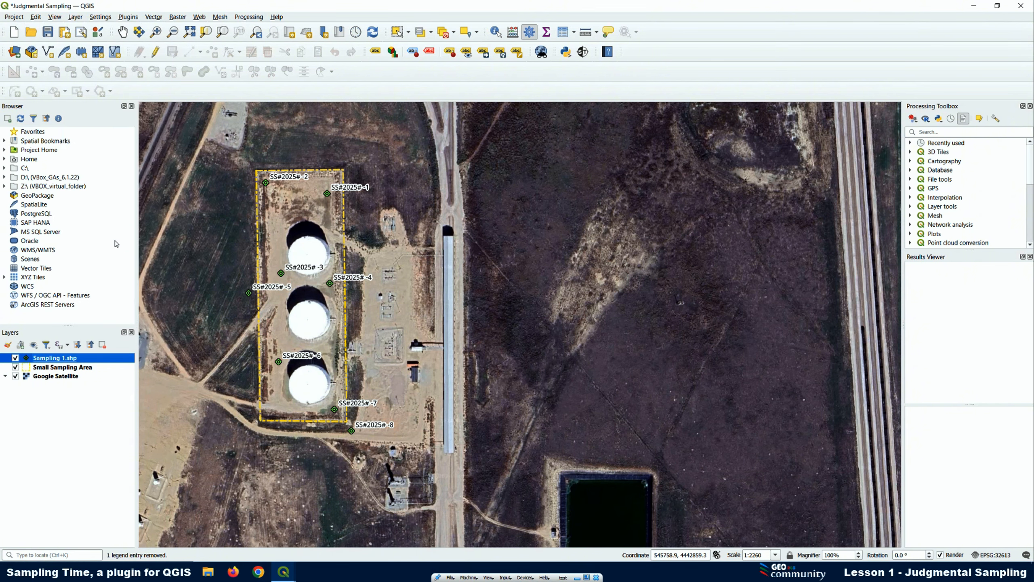
{"action": "left_click", "coordinate": [997, 6]}
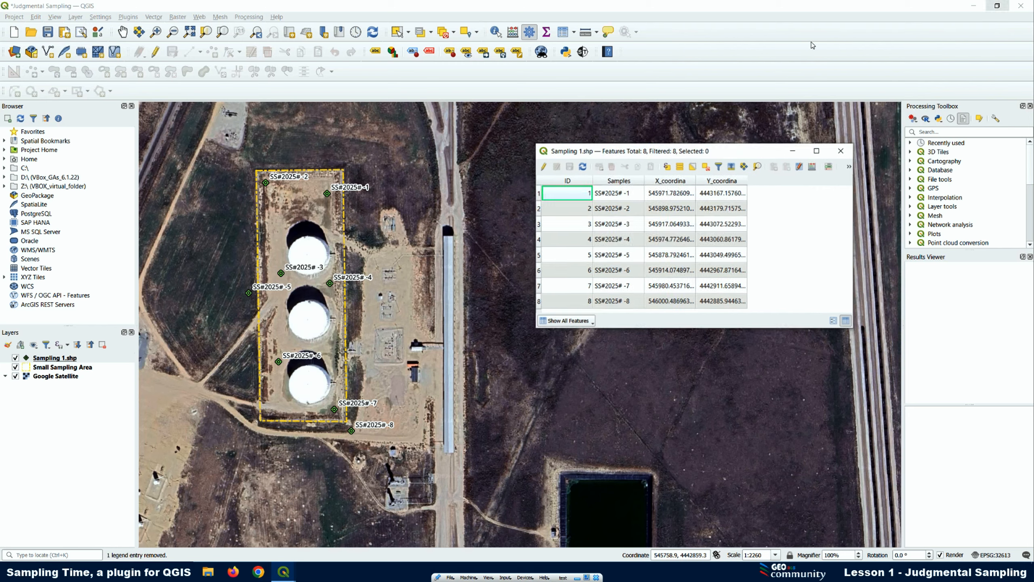
{"action": "left_click_drag", "start_coordinate": [617, 160], "coordinate": [541, 127]}
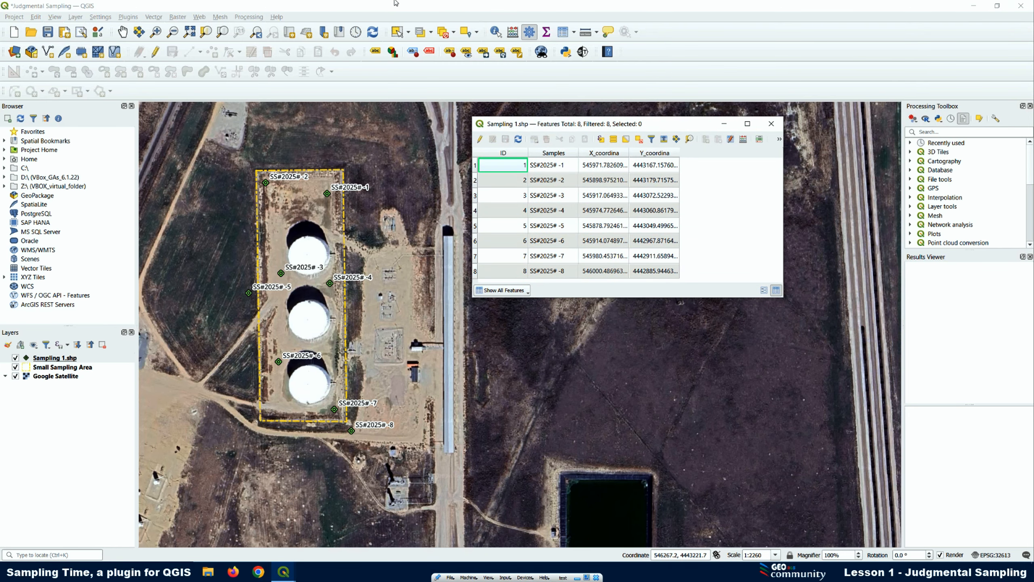
Select the SS#2025# -4 point on the map and bring the Sampling 1.shp attribute table back into view
{"action": "left_click", "coordinate": [398, 33]}
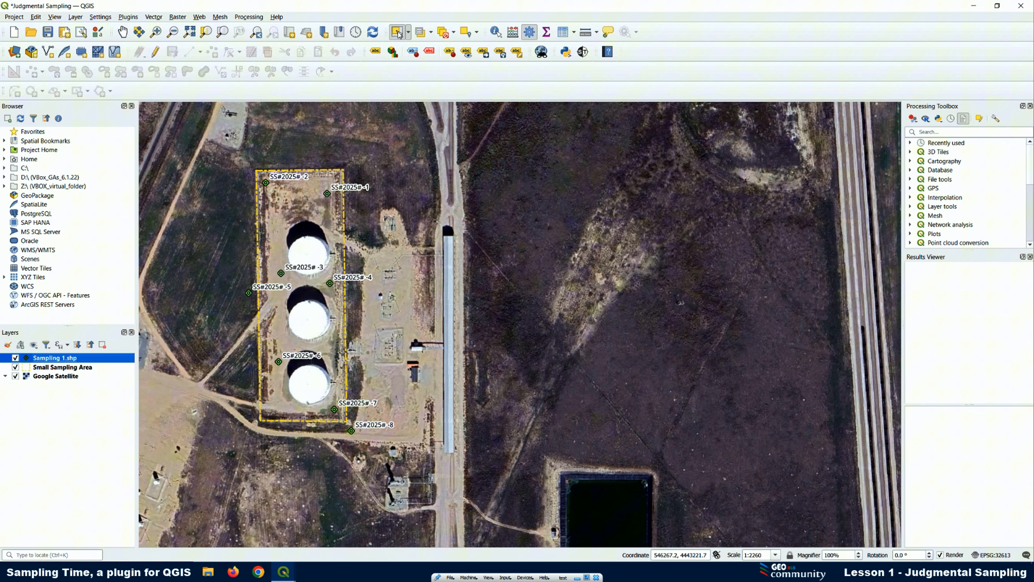
{"action": "left_click", "coordinate": [331, 285]}
{"action": "mouse_move", "coordinate": [283, 572]}
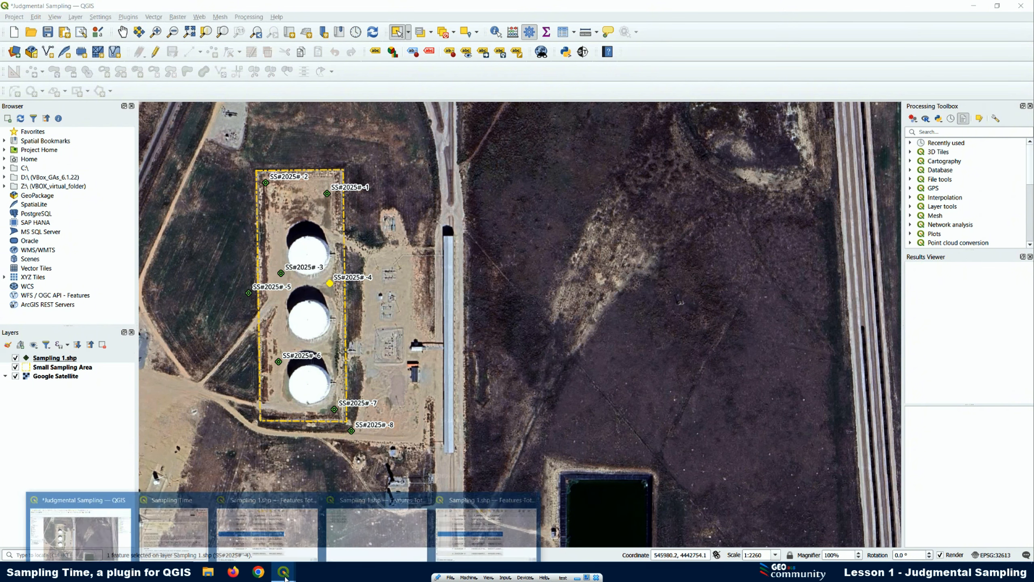
{"action": "left_click", "coordinate": [526, 509]}
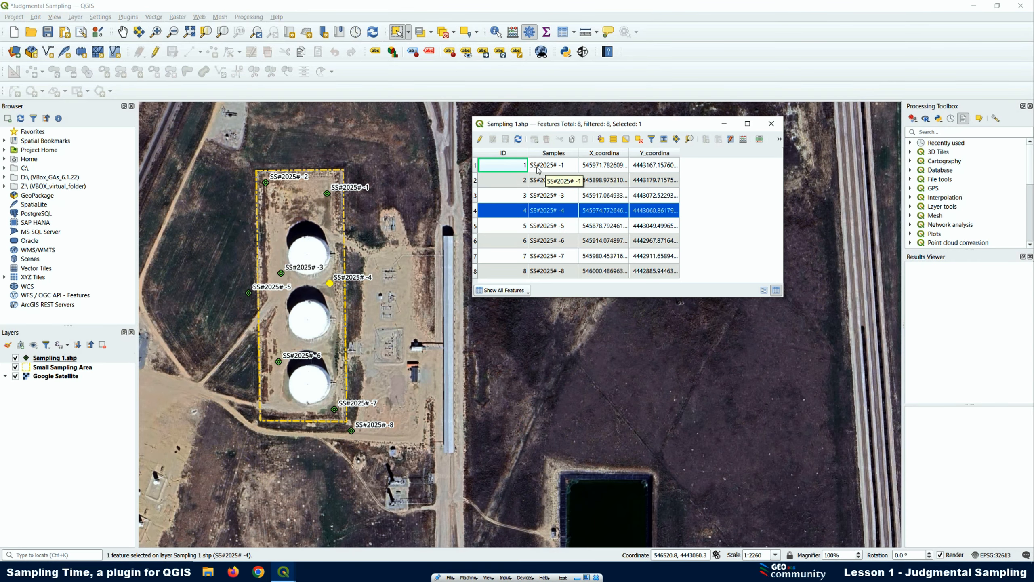
Change the selected point's Samples value to SS#2025# -10, save the layer edits, and clear the selection
{"action": "left_click", "coordinate": [480, 139]}
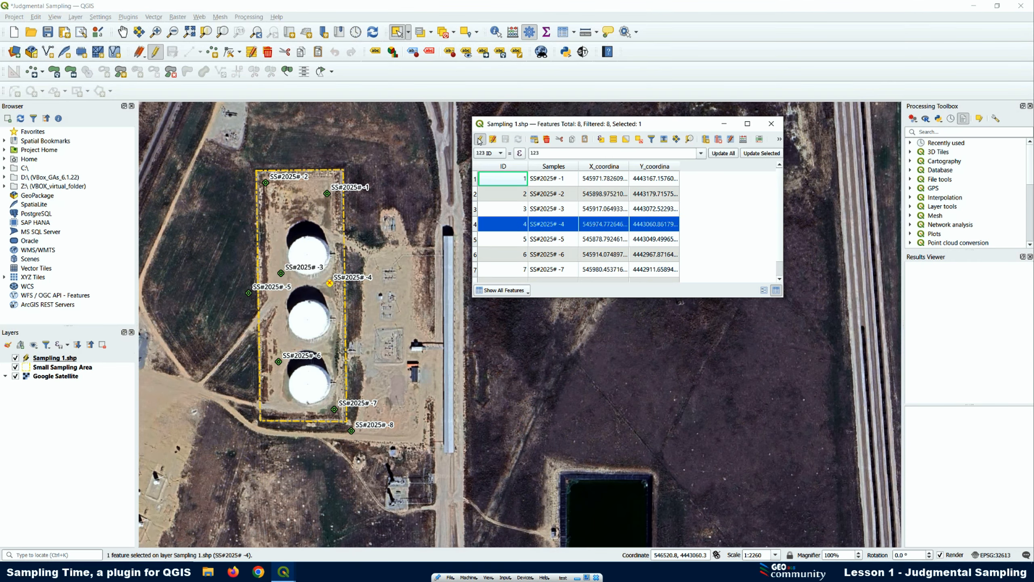
{"action": "double_click", "coordinate": [545, 225]}
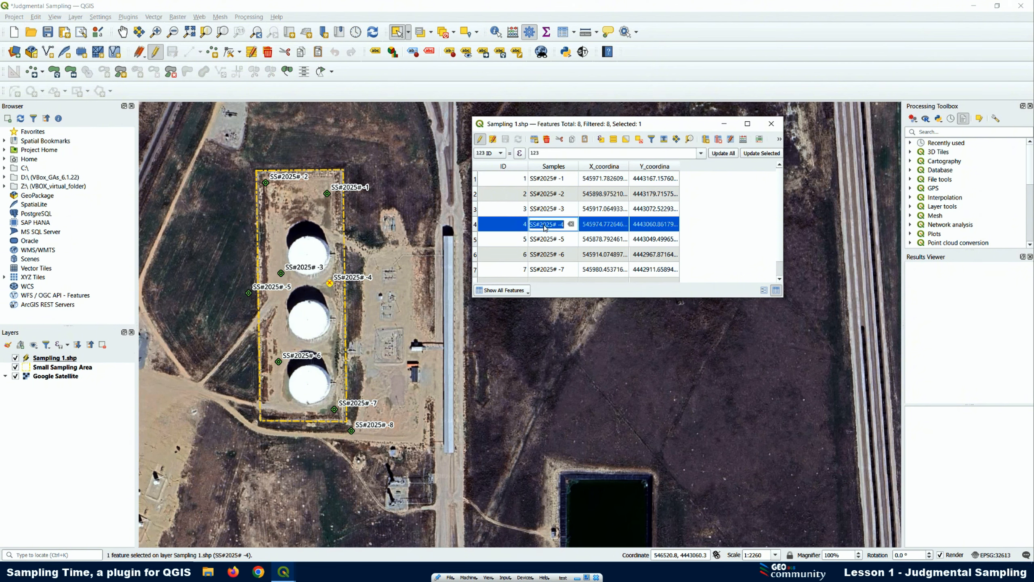
{"action": "left_click", "coordinate": [561, 227]}
{"action": "type", "text": "10"}
{"action": "left_click", "coordinate": [480, 139]}
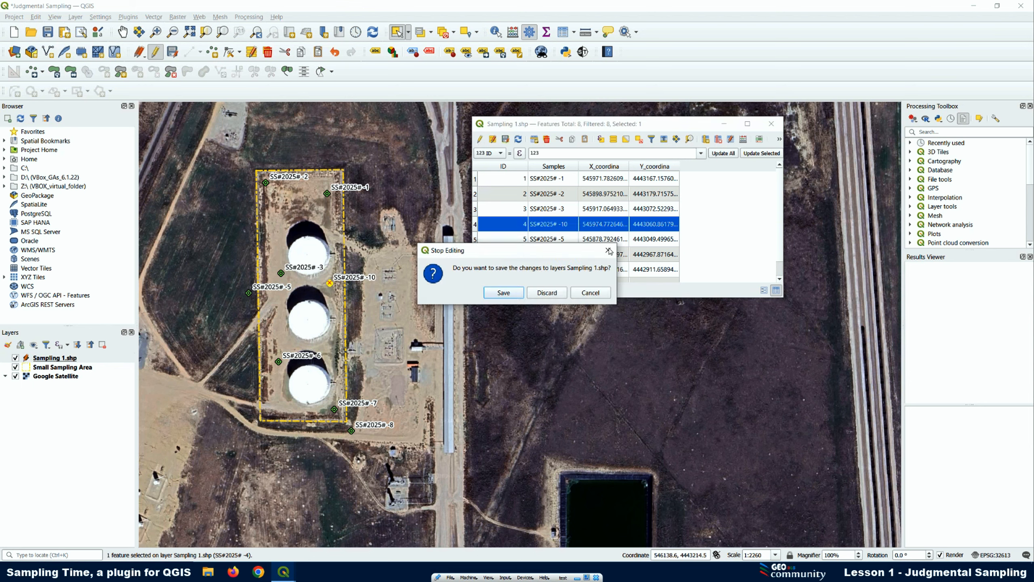
{"action": "left_click", "coordinate": [504, 293]}
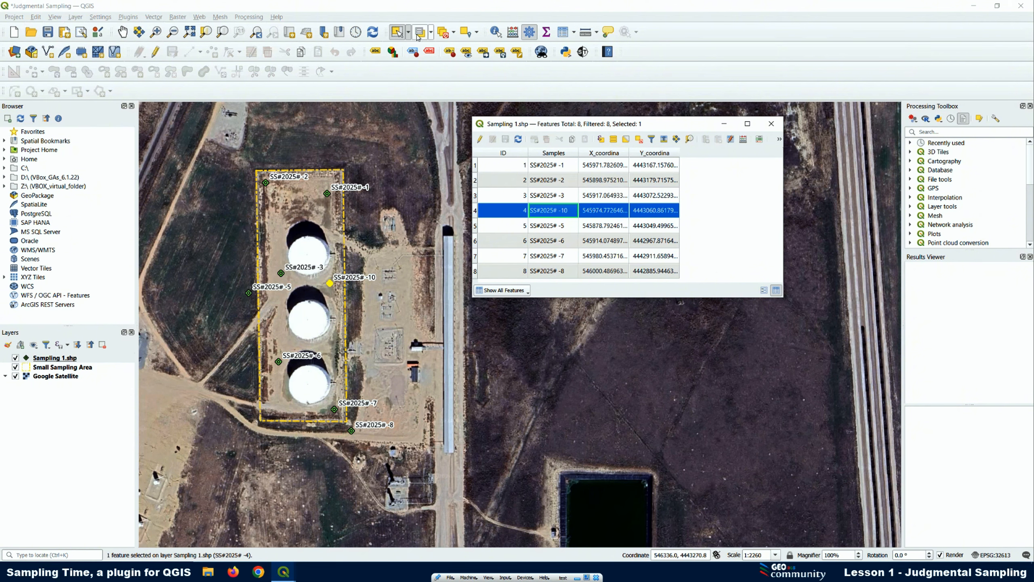
{"action": "left_click", "coordinate": [444, 35]}
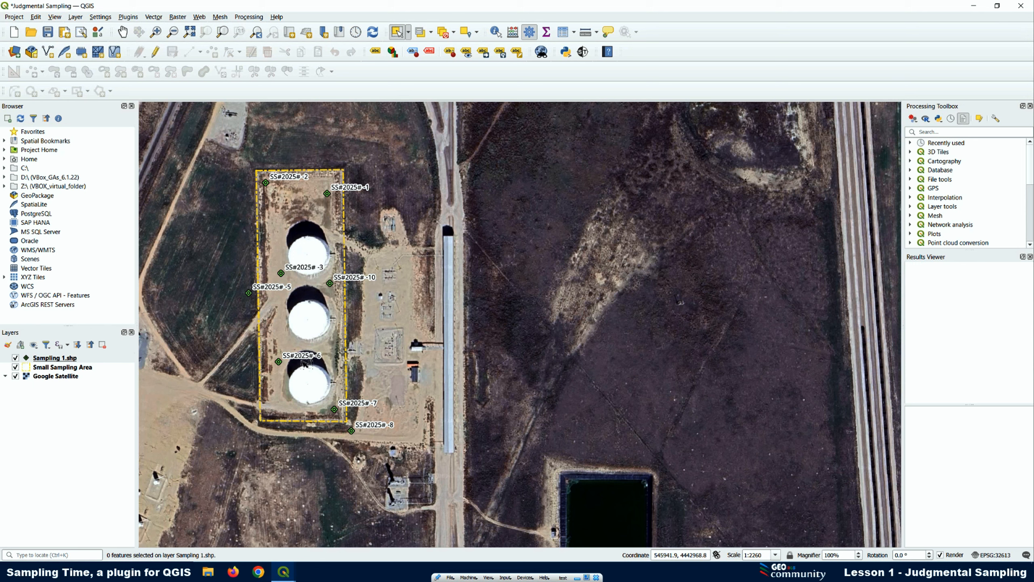
Review the edited Samples values in the Sampling 1.shp attribute table and minimize the table
{"action": "left_click", "coordinate": [65, 358]}
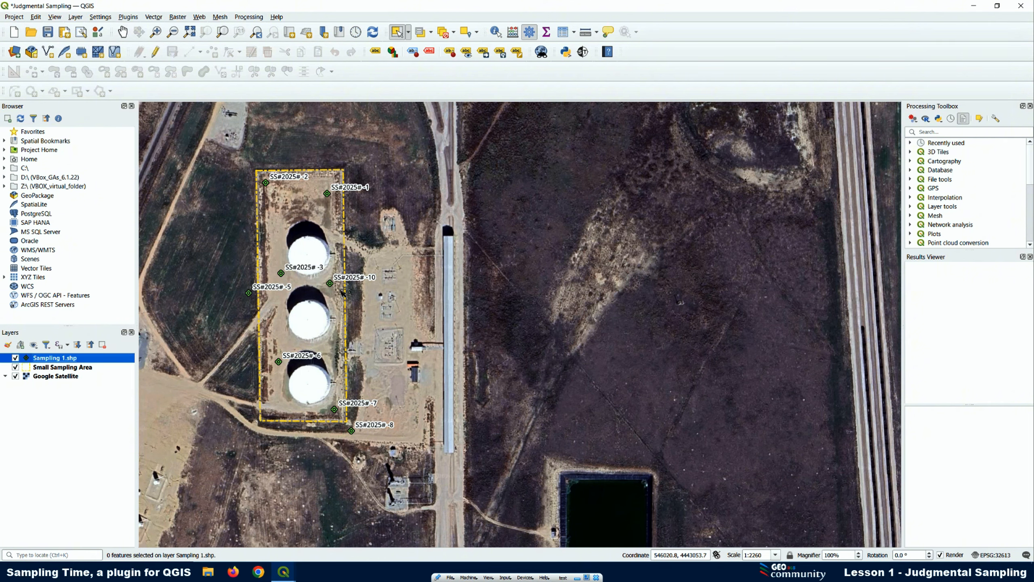
{"action": "right_click", "coordinate": [68, 358]}
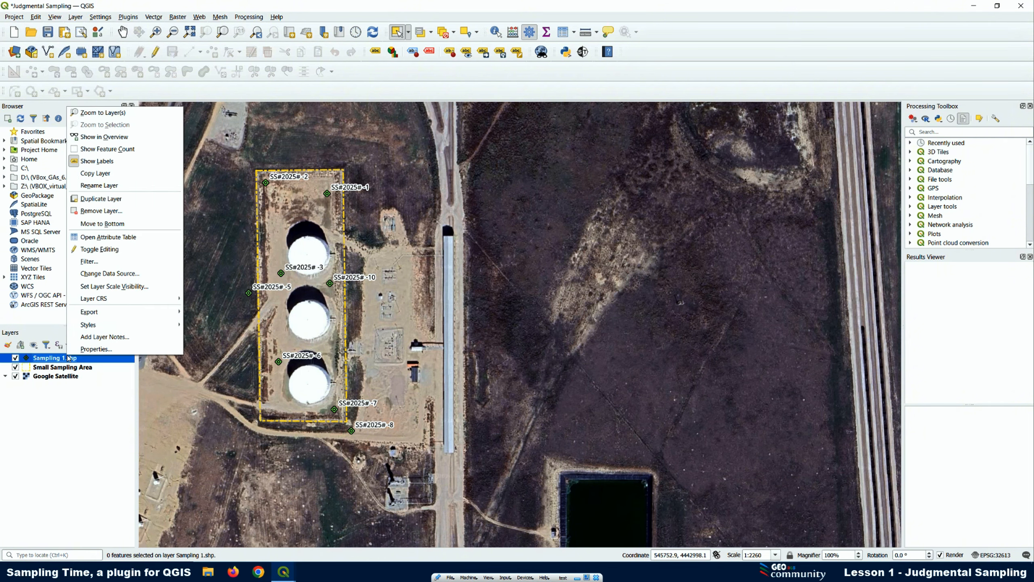
{"action": "left_click", "coordinate": [109, 239]}
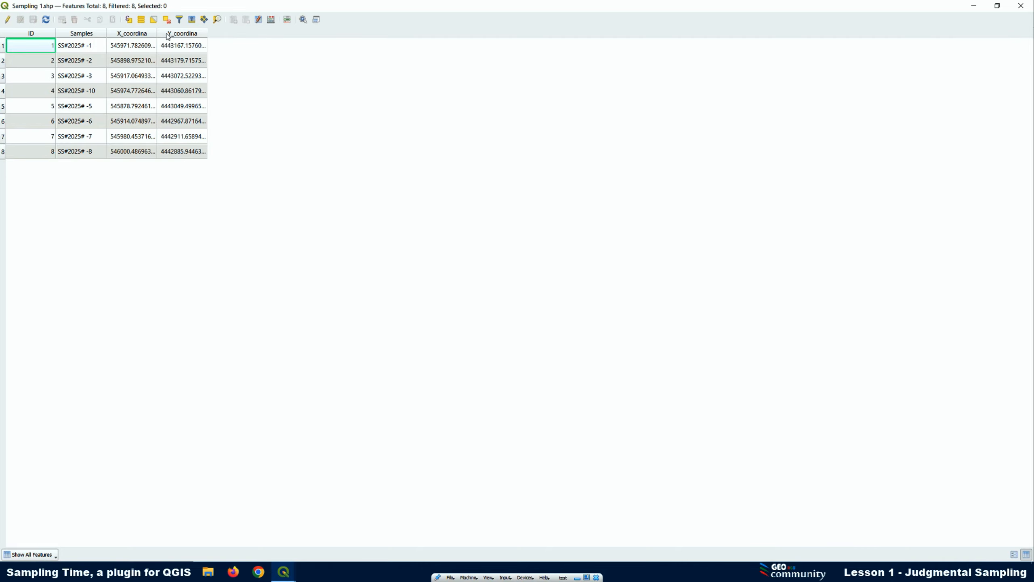
{"action": "left_click", "coordinate": [980, 6]}
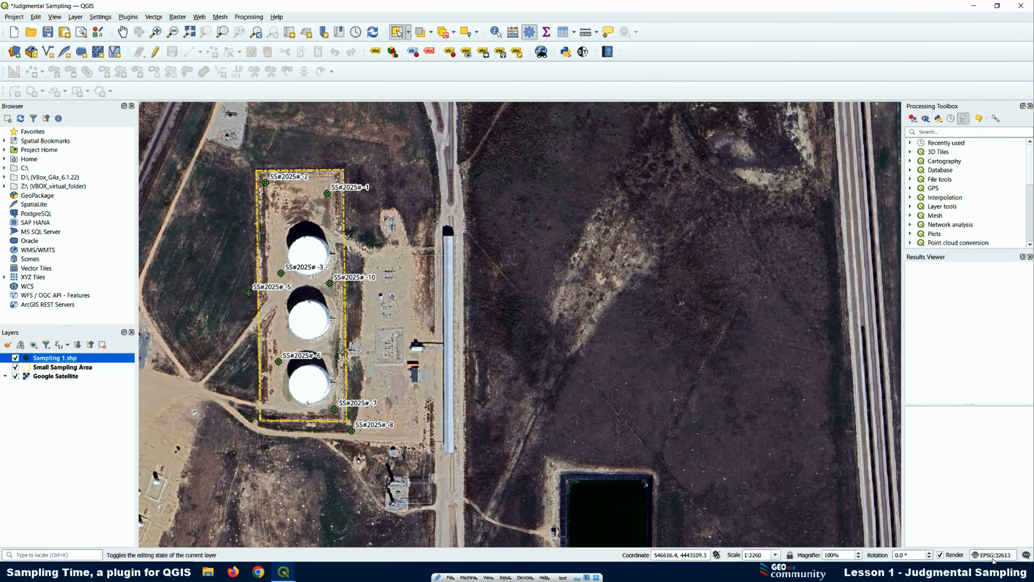
Export the Sampling 1.shp layer as a Comma Separated Value file named sampling 1 in the Plugin QGIS shp folder
{"action": "right_click", "coordinate": [46, 359]}
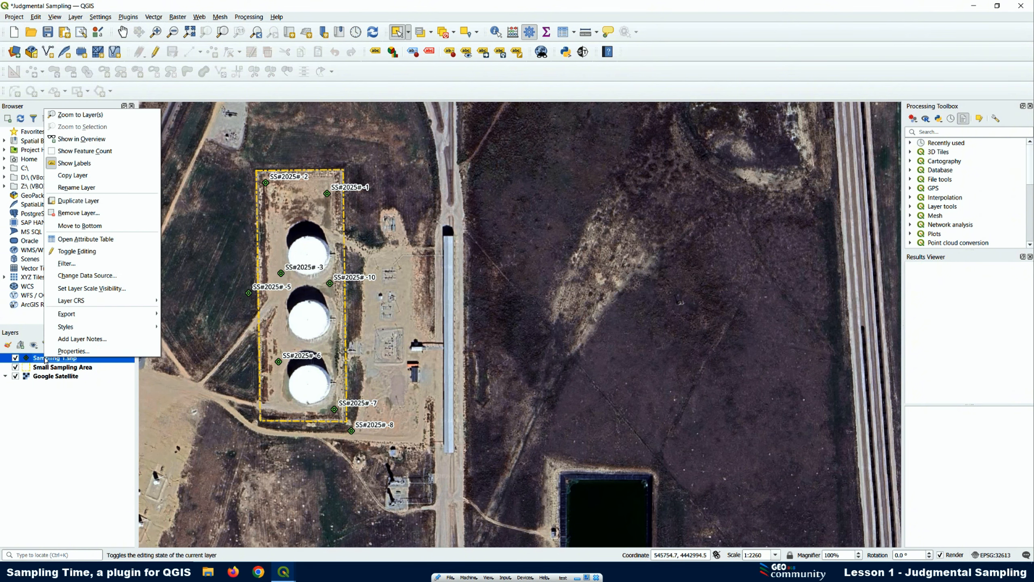
{"action": "mouse_move", "coordinate": [78, 316]}
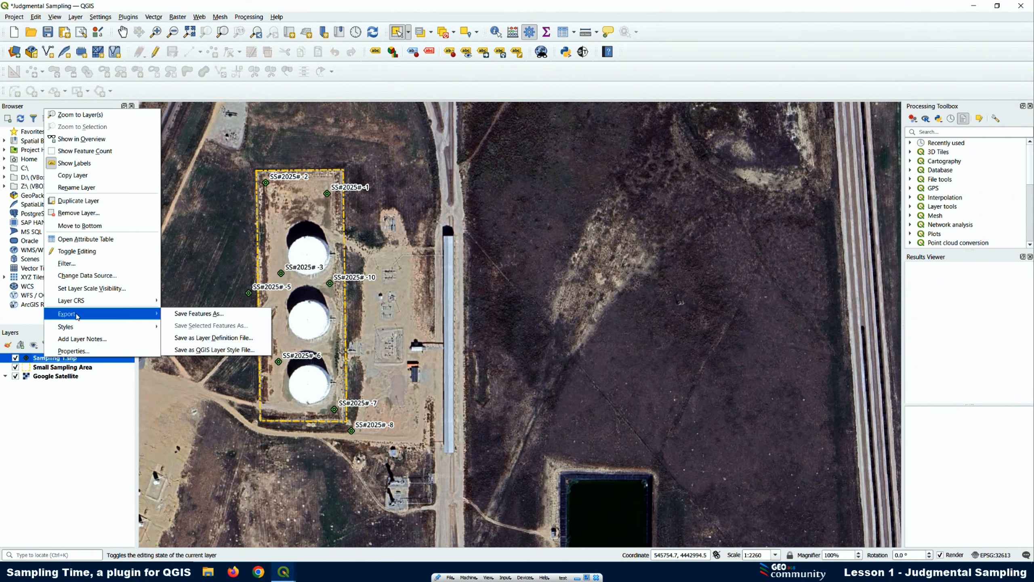
{"action": "left_click", "coordinate": [189, 314]}
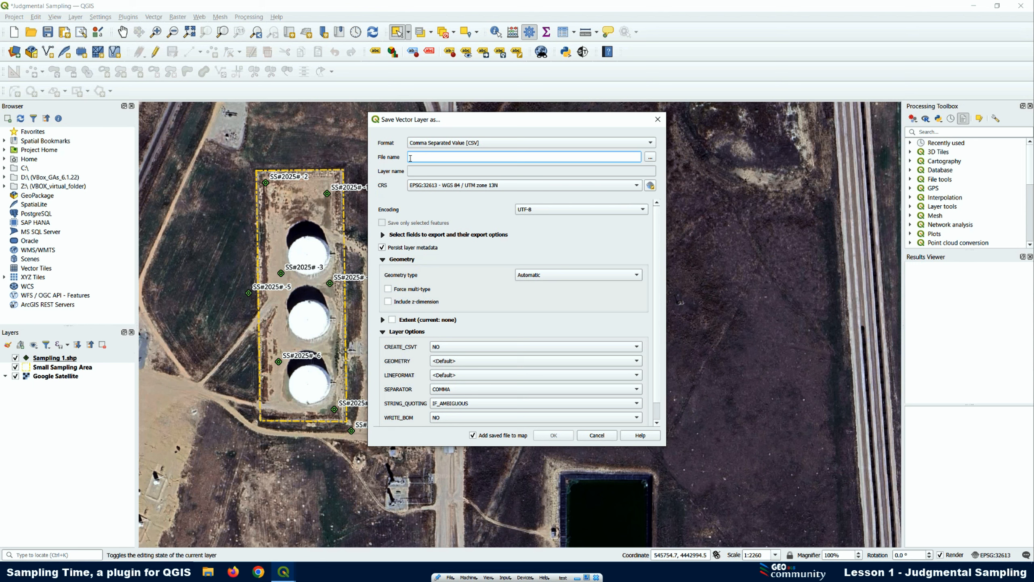
{"action": "type", "text": "Sa"}
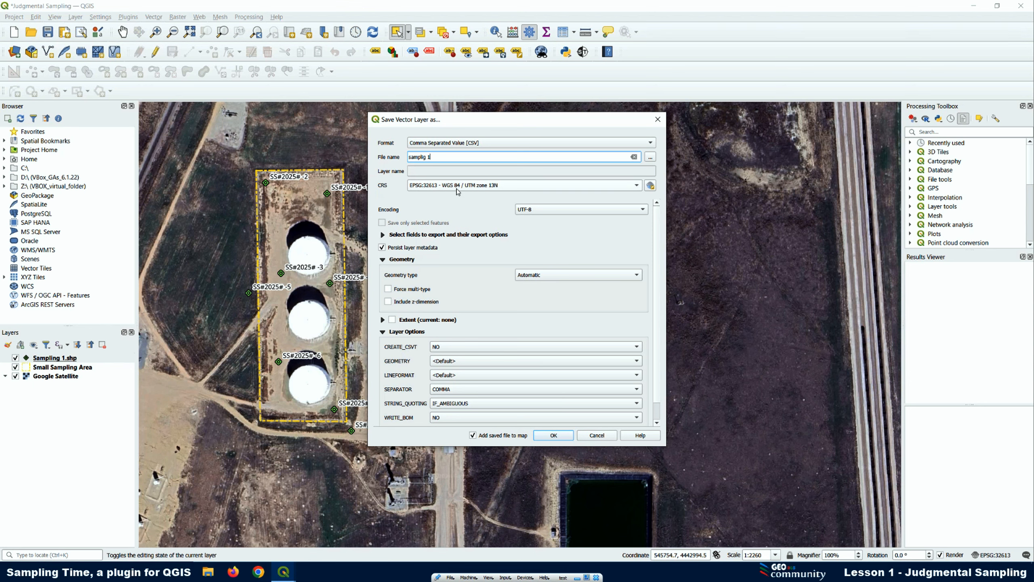
{"action": "left_click", "coordinate": [650, 157]}
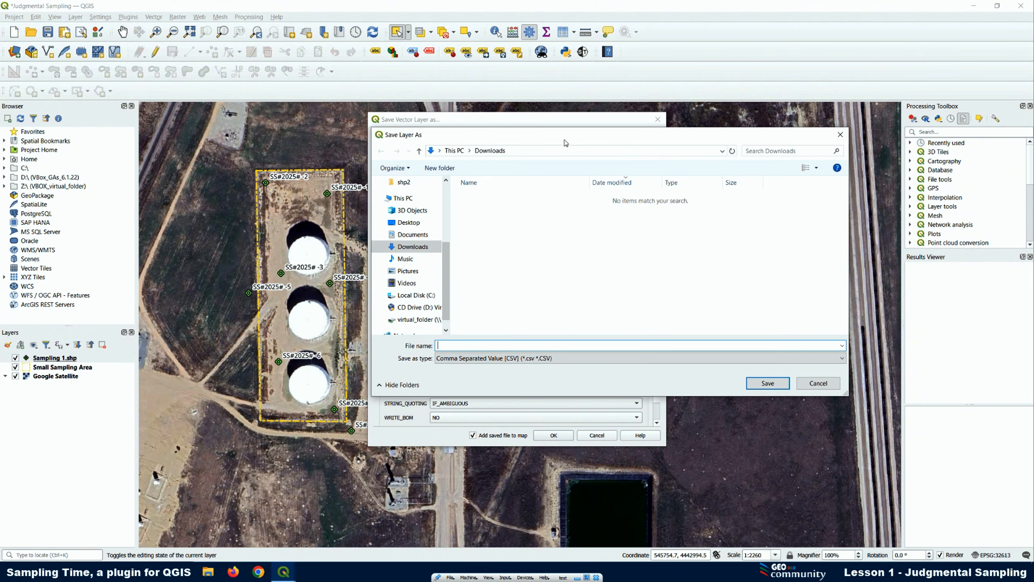
{"action": "scroll", "coordinate": [404, 188], "scroll_direction": "up", "scroll_amount": 1}
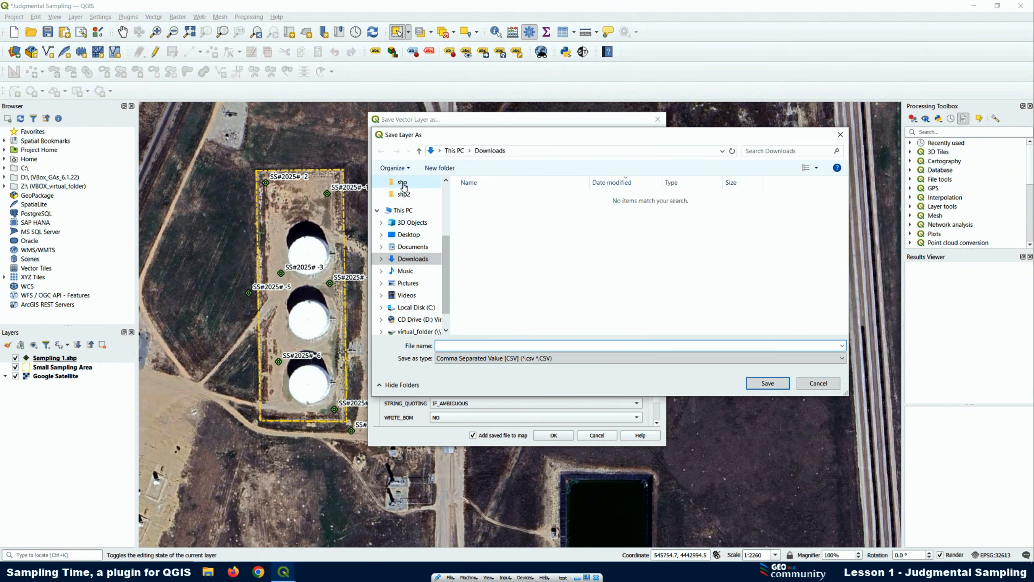
{"action": "left_click", "coordinate": [404, 184]}
{"action": "left_click", "coordinate": [450, 345]}
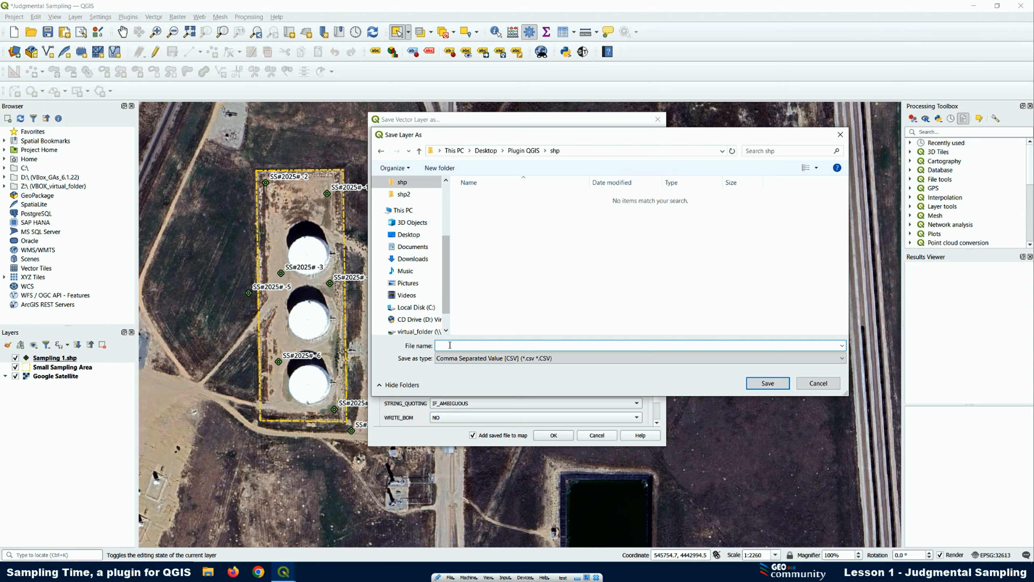
{"action": "type", "text": "sampli"}
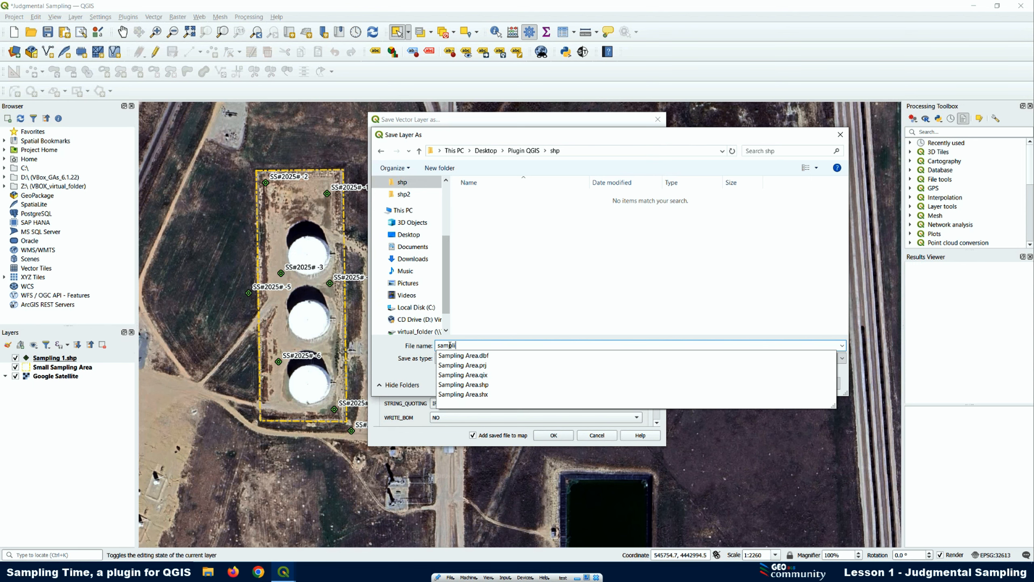
{"action": "type", "text": "ng 1"}
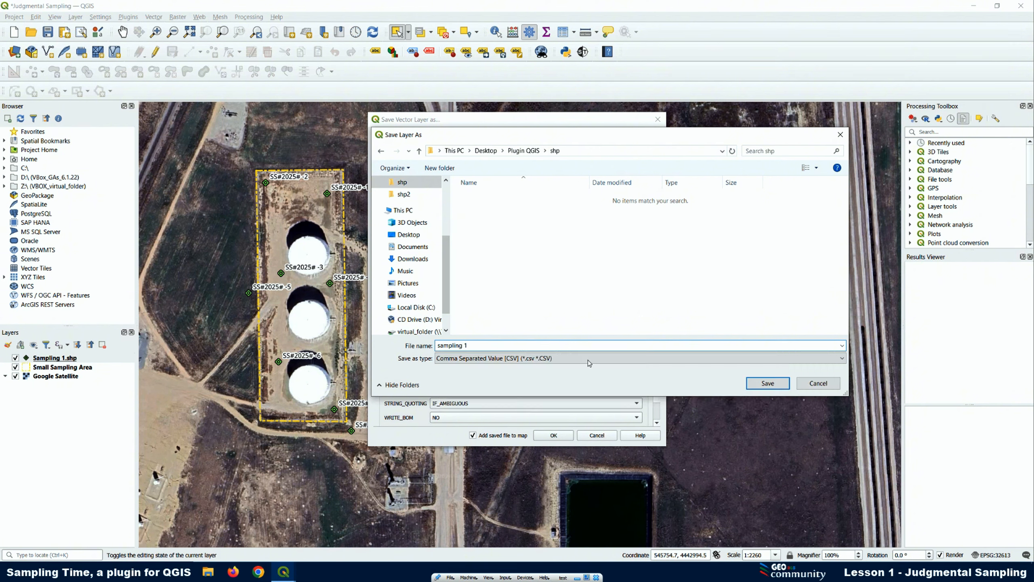
{"action": "left_click", "coordinate": [768, 384]}
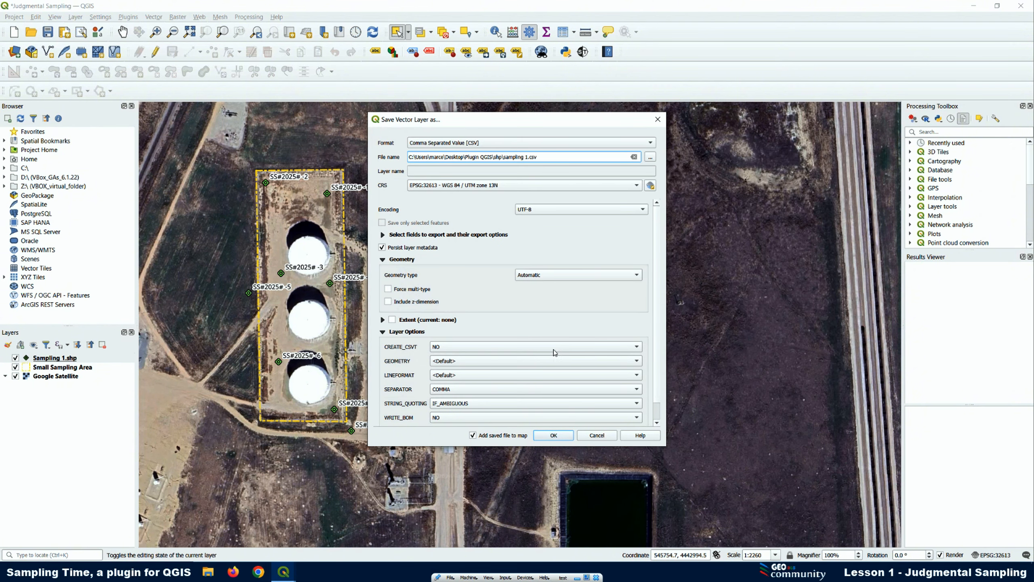
{"action": "left_click", "coordinate": [554, 435]}
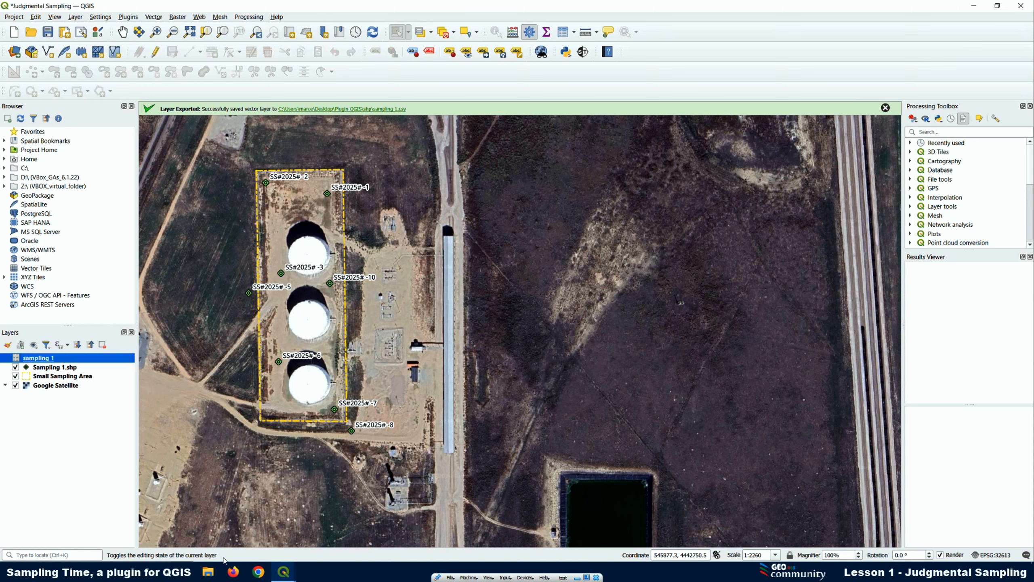
Switch to File Explorer, show the shp folder in a maximized window, and select the exported sampling 1 file
{"action": "left_click", "coordinate": [207, 575]}
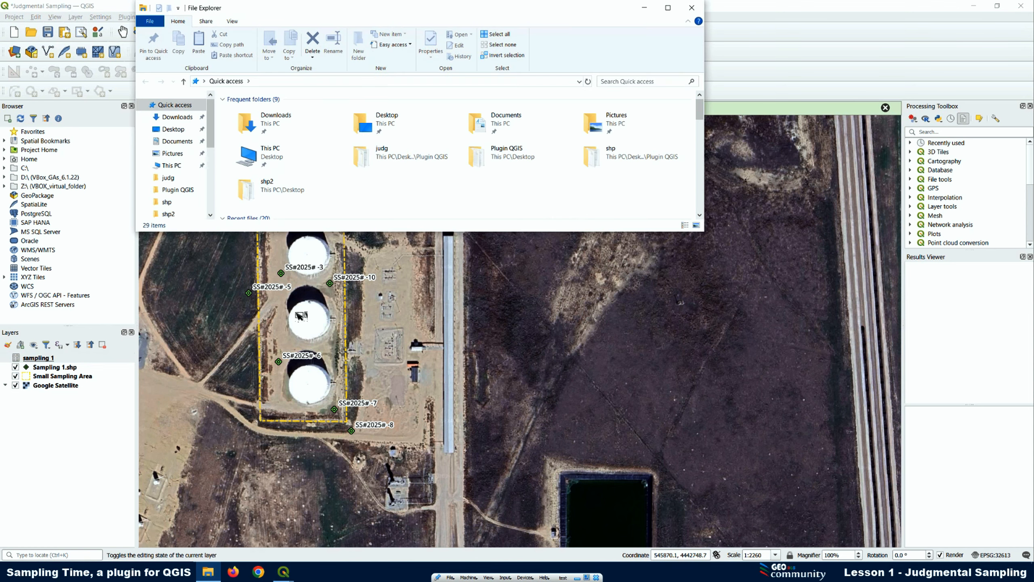
{"action": "left_click", "coordinate": [178, 204]}
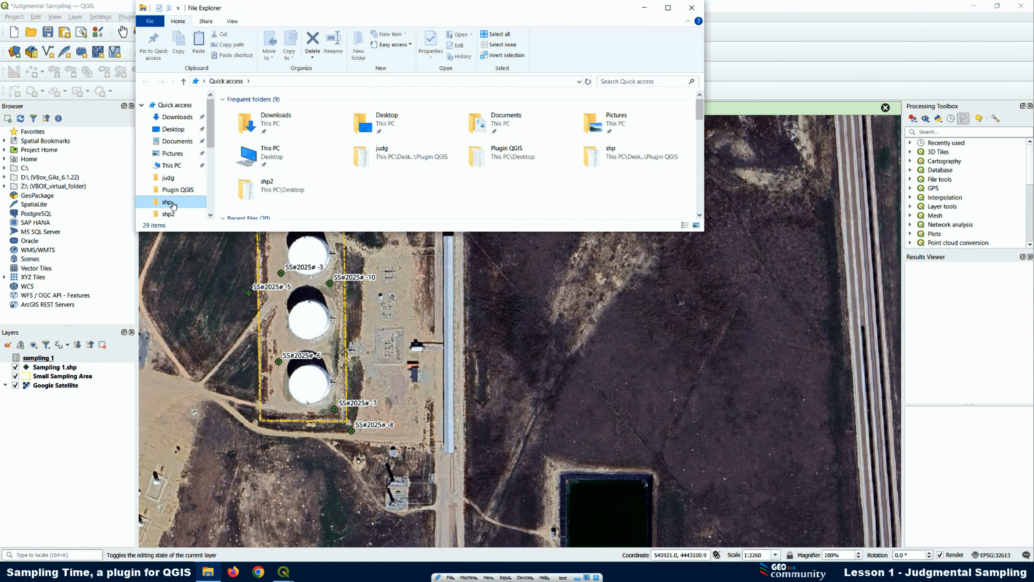
{"action": "left_click", "coordinate": [673, 8]}
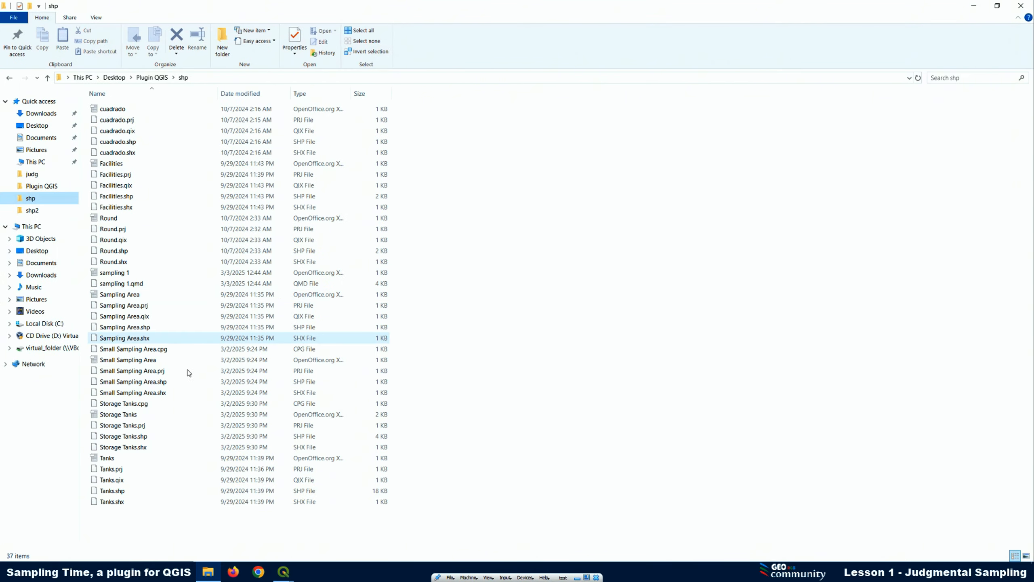
{"action": "right_click", "coordinate": [118, 360]}
{"action": "left_click", "coordinate": [109, 298]}
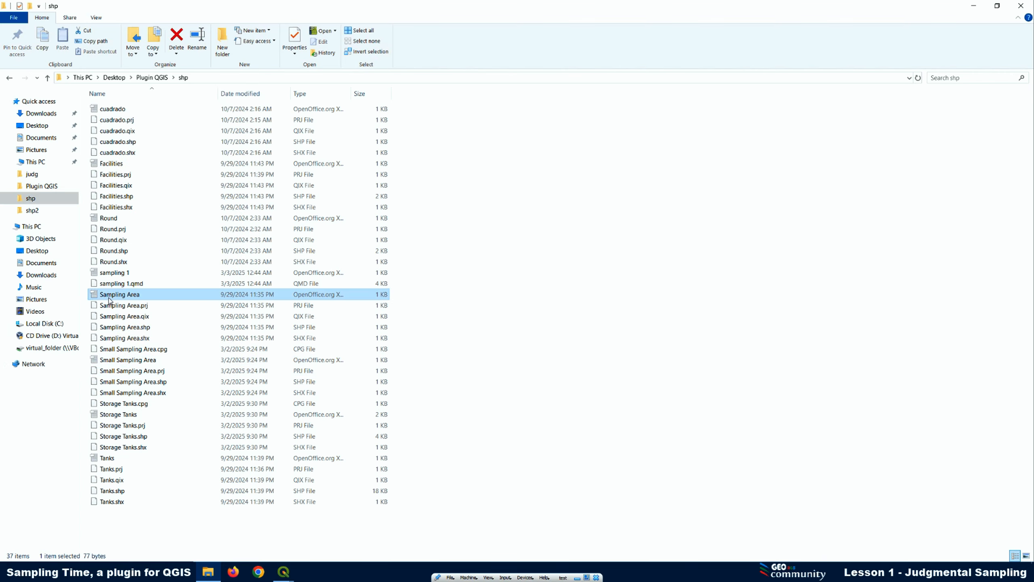
{"action": "left_click", "coordinate": [111, 277]}
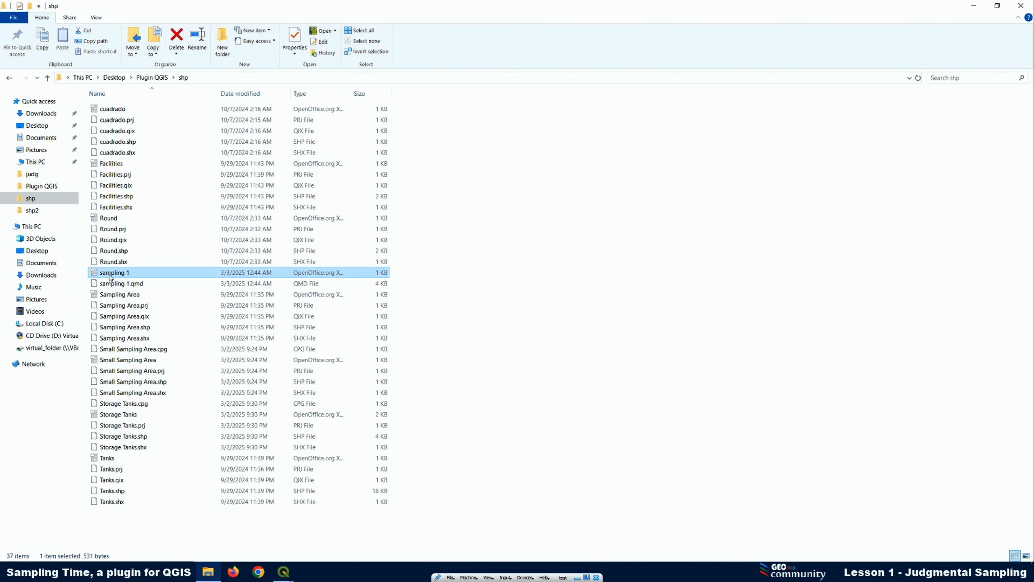
Open the sampling 1 CSV file in OpenOffice Calc, importing it with comma-separated columns, to check the sample coordinates
{"action": "right_click", "coordinate": [111, 278]}
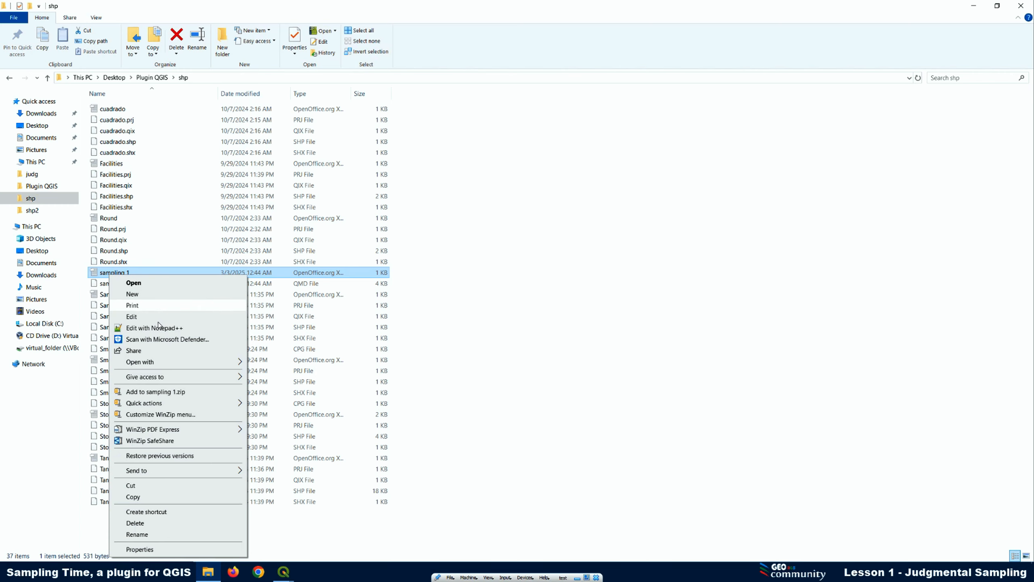
{"action": "left_click", "coordinate": [135, 283]}
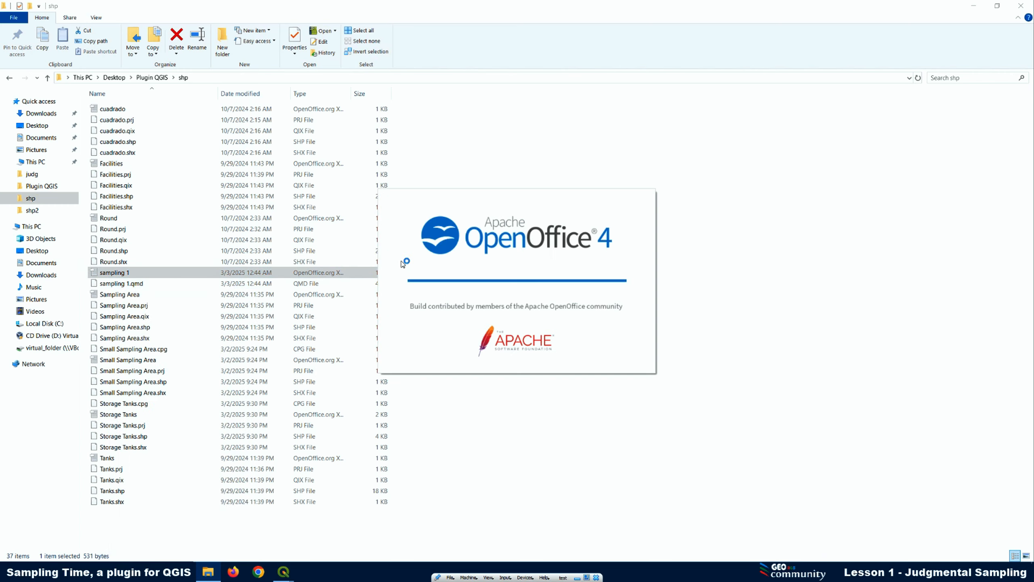
{"action": "key", "text": "Return"}
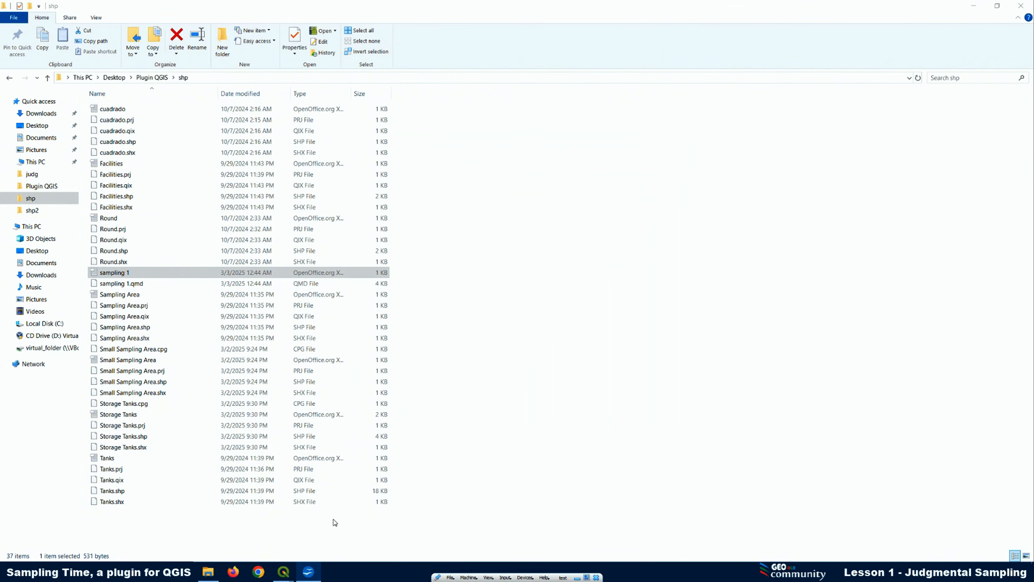
{"action": "left_click", "coordinate": [313, 575]}
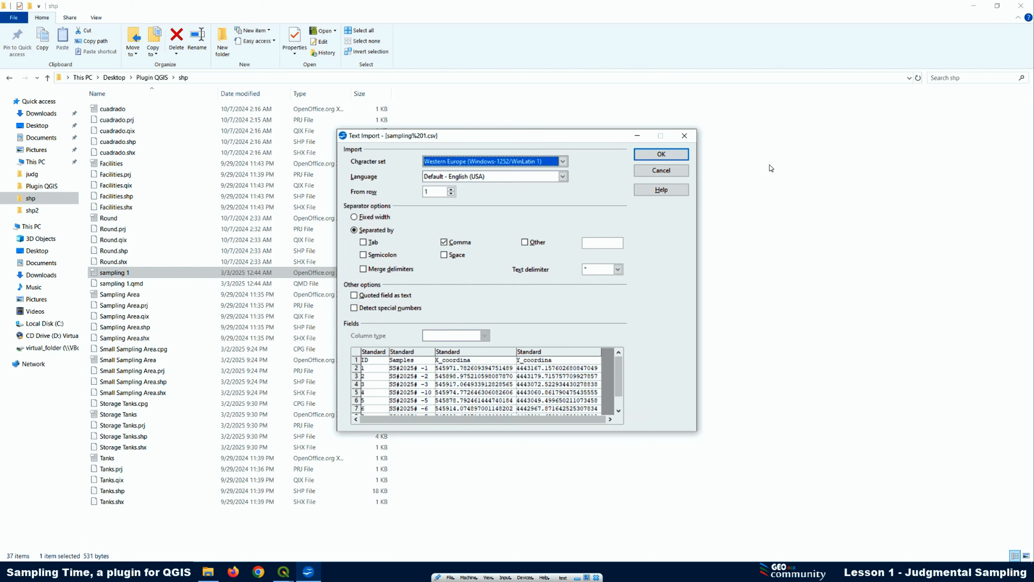
{"action": "left_click", "coordinate": [659, 157]}
{"action": "left_click", "coordinate": [514, 312]}
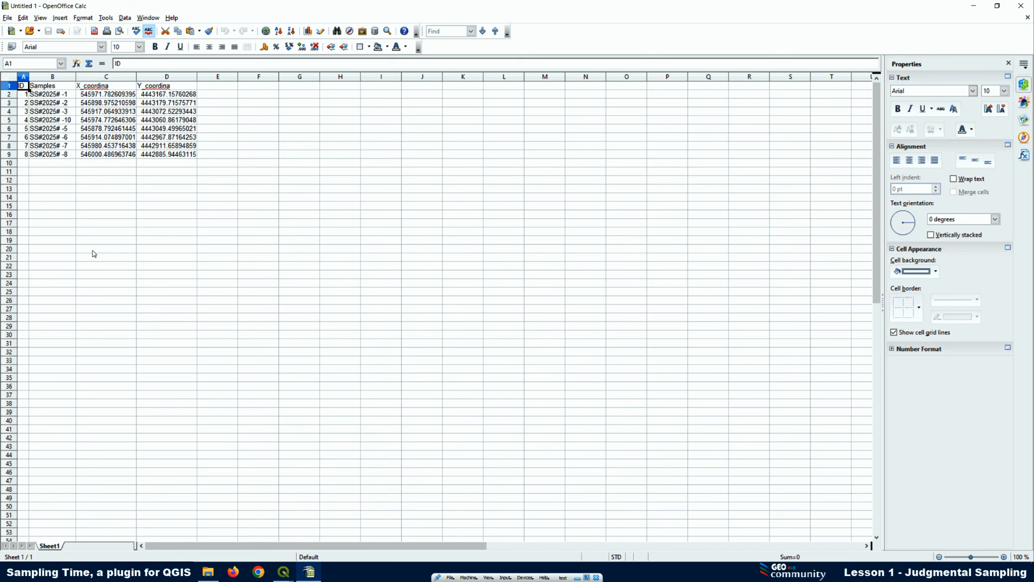
Close the OpenOffice Calc spreadsheet, return to the Judgmental Sampling project in QGIS, and dismiss the export message
{"action": "left_click", "coordinate": [1027, 5]}
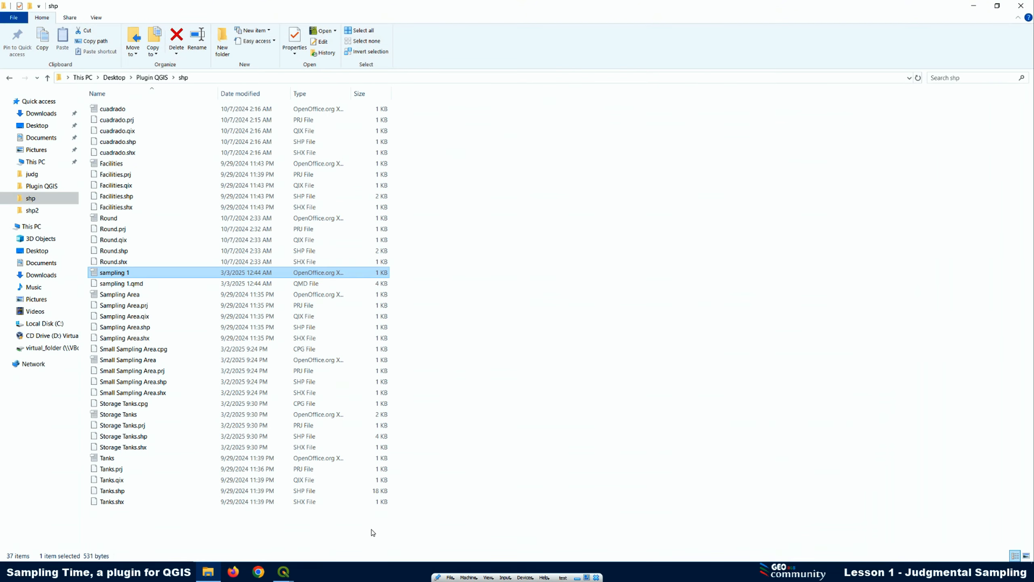
{"action": "mouse_move", "coordinate": [286, 575]}
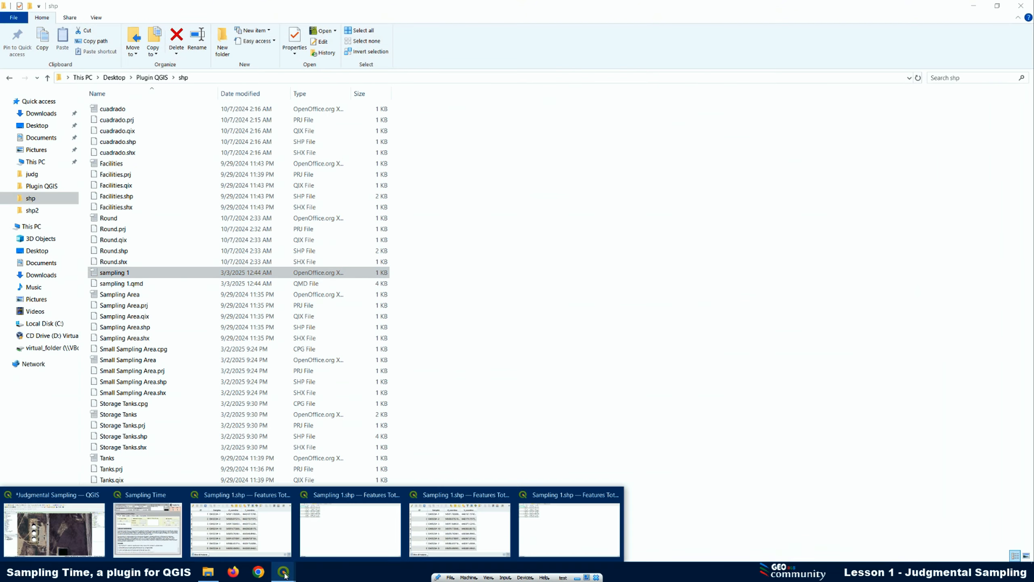
{"action": "left_click", "coordinate": [34, 506]}
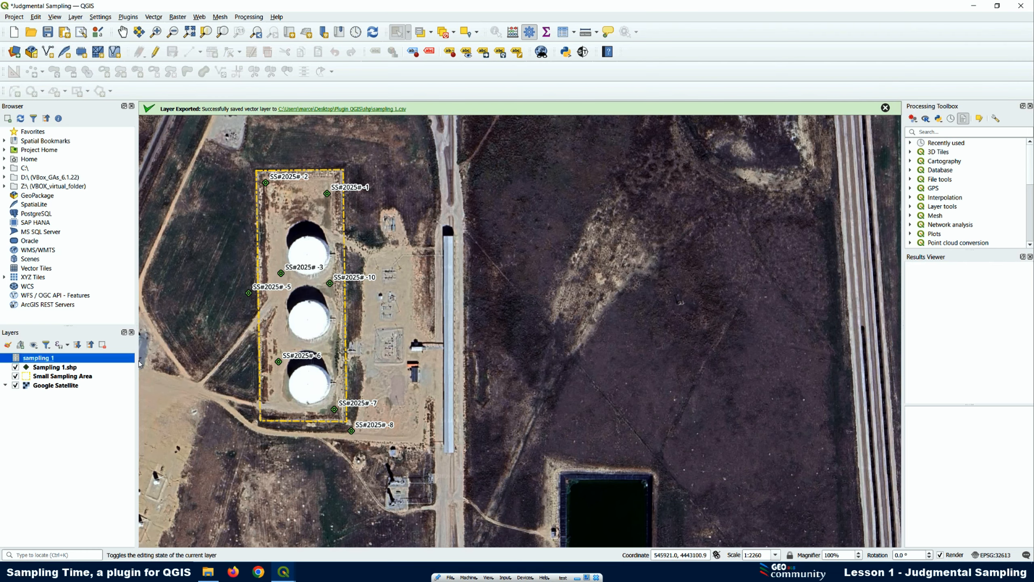
{"action": "left_click", "coordinate": [886, 108]}
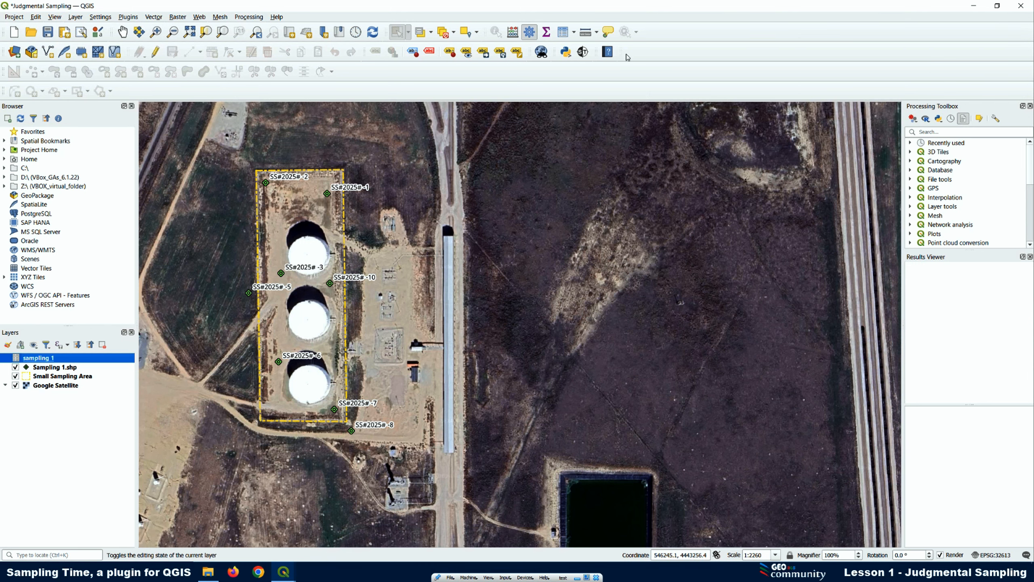
Open the Sampling Time plugin and review the Judgmental Sampling Method description and its User Guide steps
{"action": "left_click", "coordinate": [583, 51]}
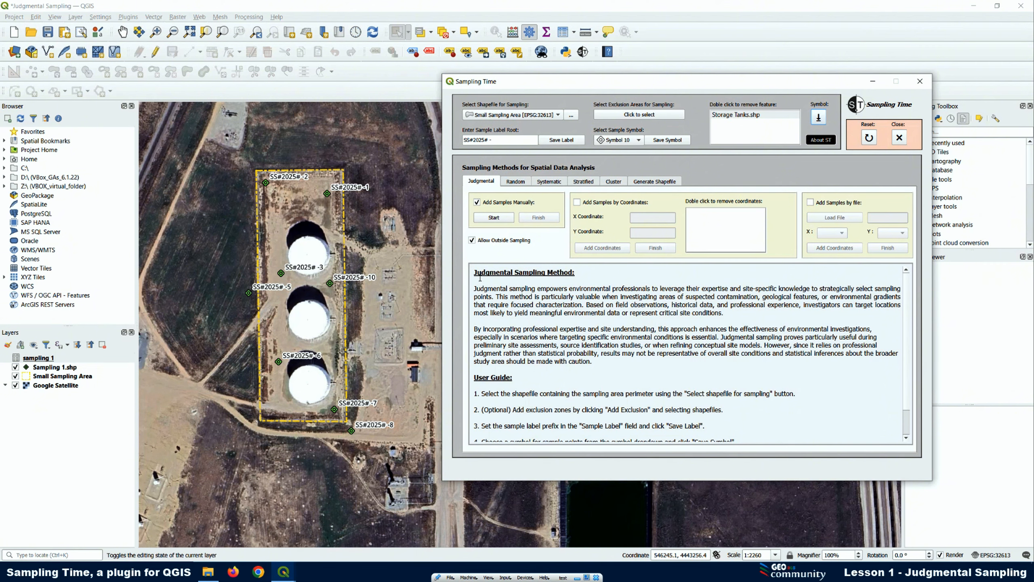
{"action": "left_click_drag", "start_coordinate": [598, 364], "coordinate": [474, 289]}
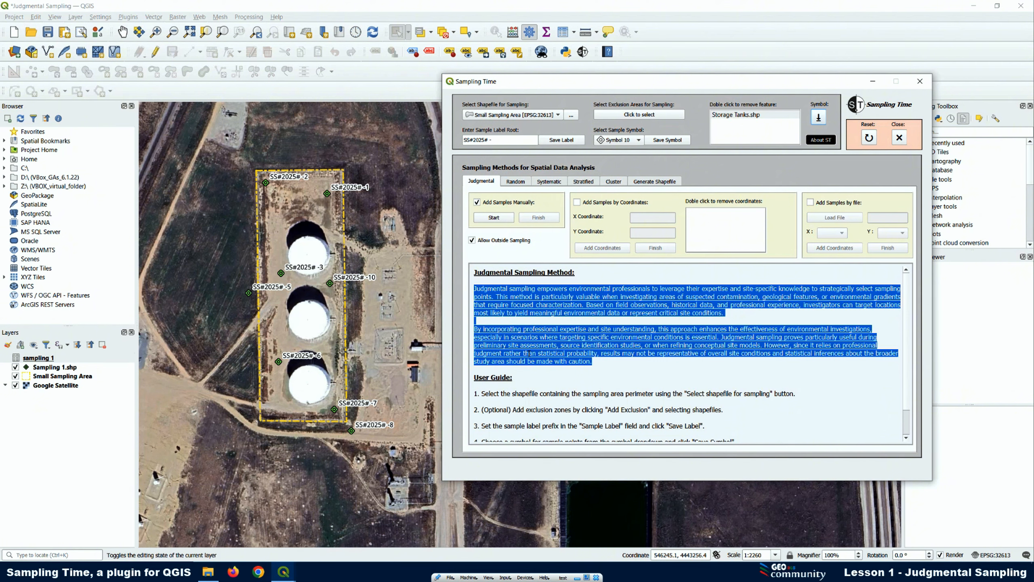
{"action": "scroll", "coordinate": [537, 373], "scroll_direction": "down", "scroll_amount": 2}
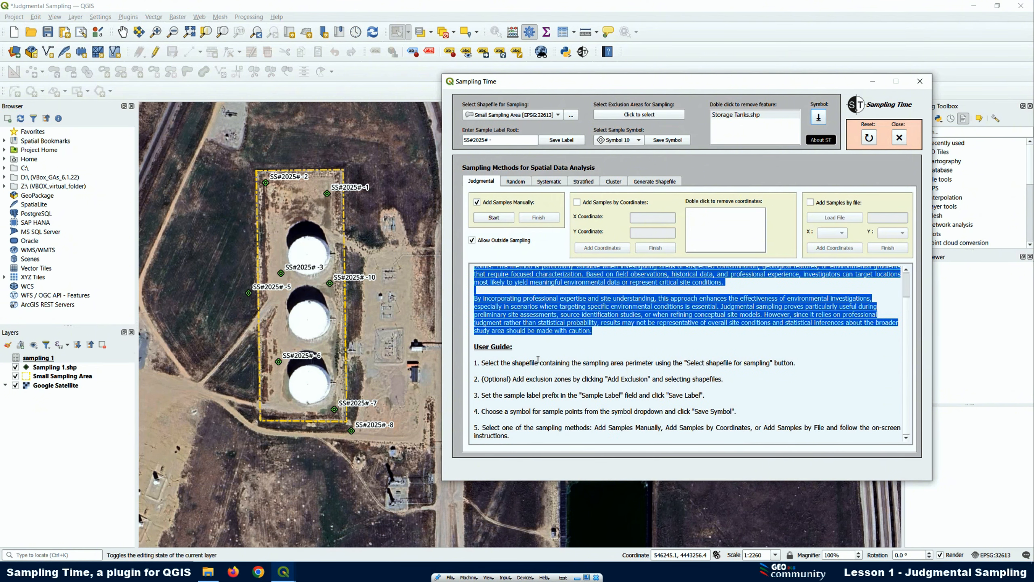
{"action": "left_click_drag", "start_coordinate": [515, 435], "coordinate": [475, 362]}
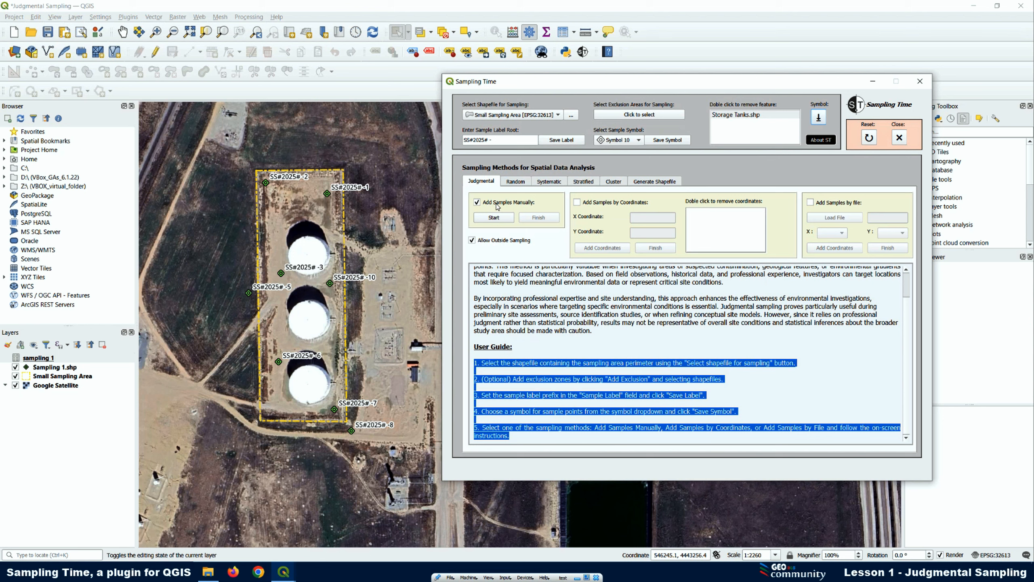
Enable Add Samples by Coordinates, dismiss its instructions, and switch back to Add Samples Manually, dismissing that message too
{"action": "left_click", "coordinate": [577, 203]}
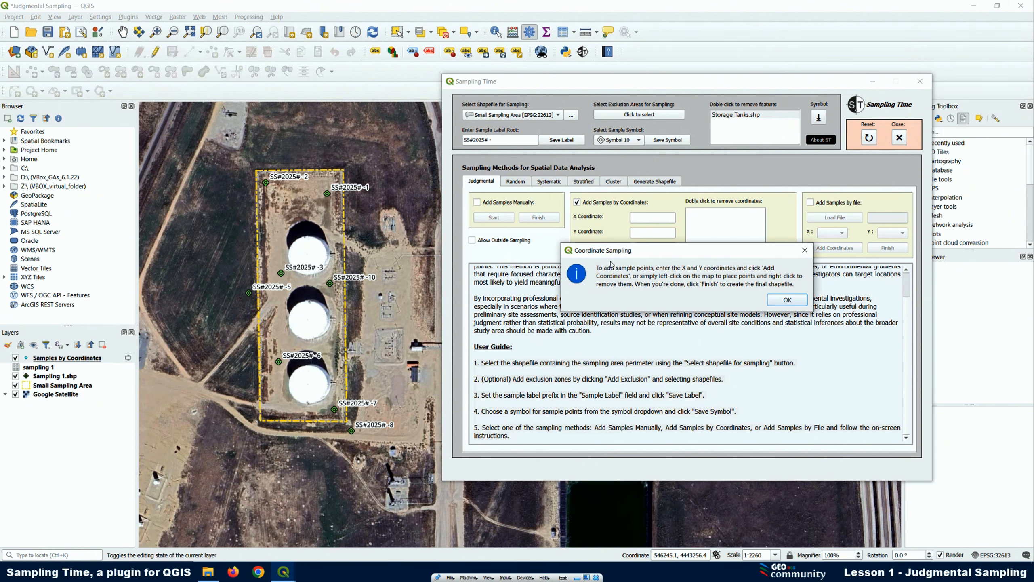
{"action": "left_click", "coordinate": [805, 251]}
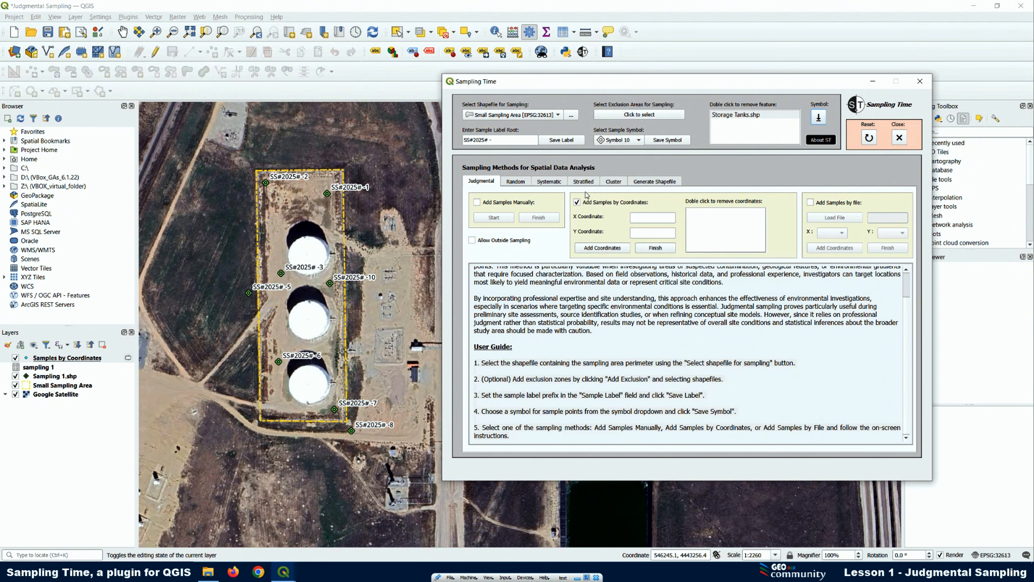
{"action": "left_click", "coordinate": [476, 203]}
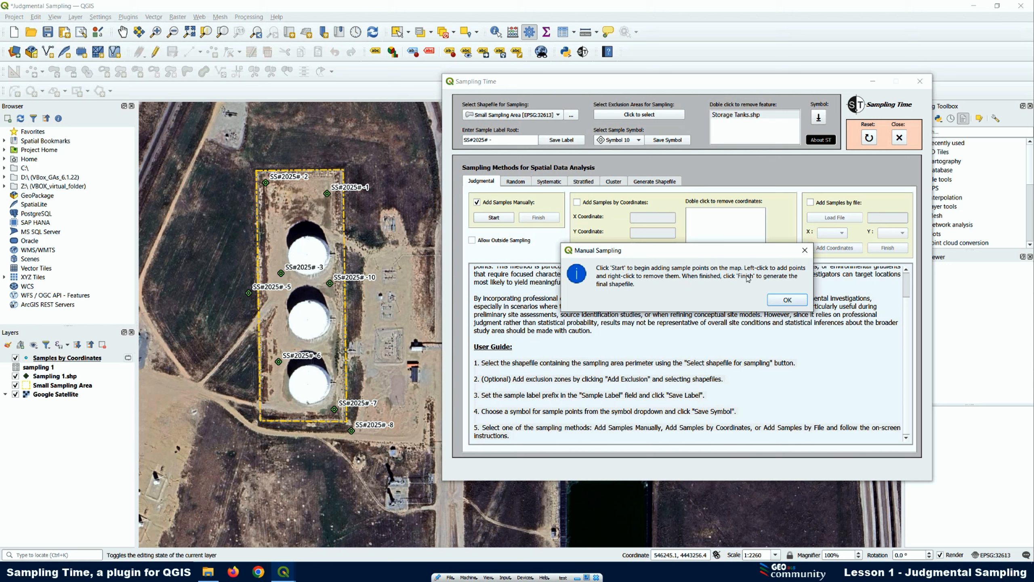
{"action": "left_click", "coordinate": [805, 251]}
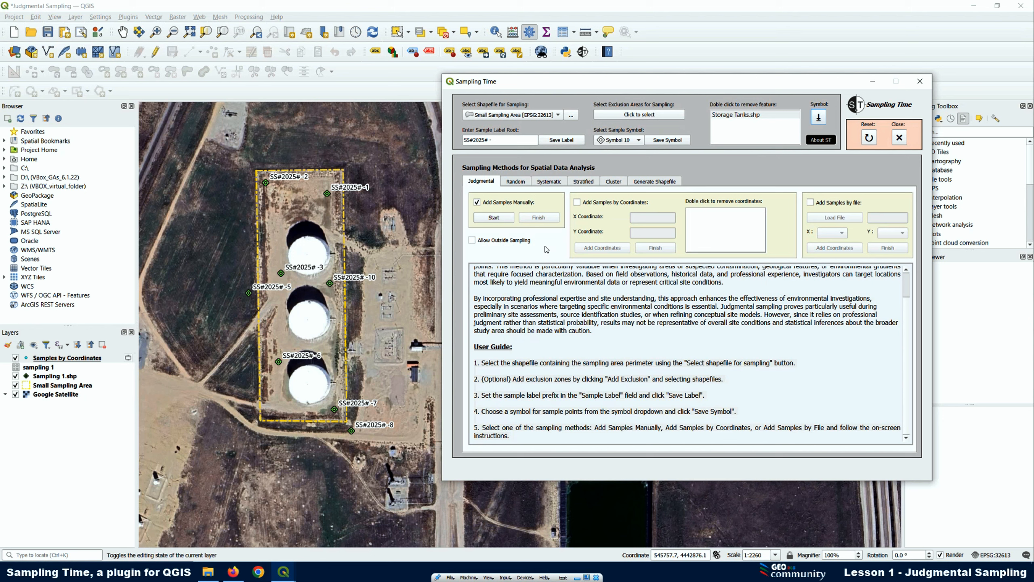
Review the Generate Shapefile options and their user guide in the Sampling Time plugin, and return to the Judgmental method
{"action": "left_click", "coordinate": [645, 184]}
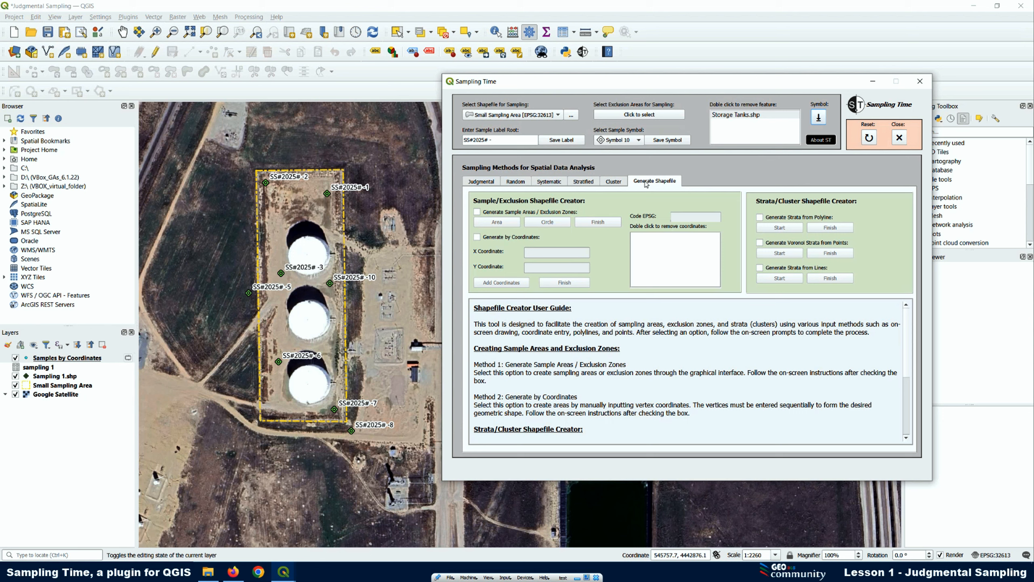
{"action": "left_click", "coordinate": [491, 185]}
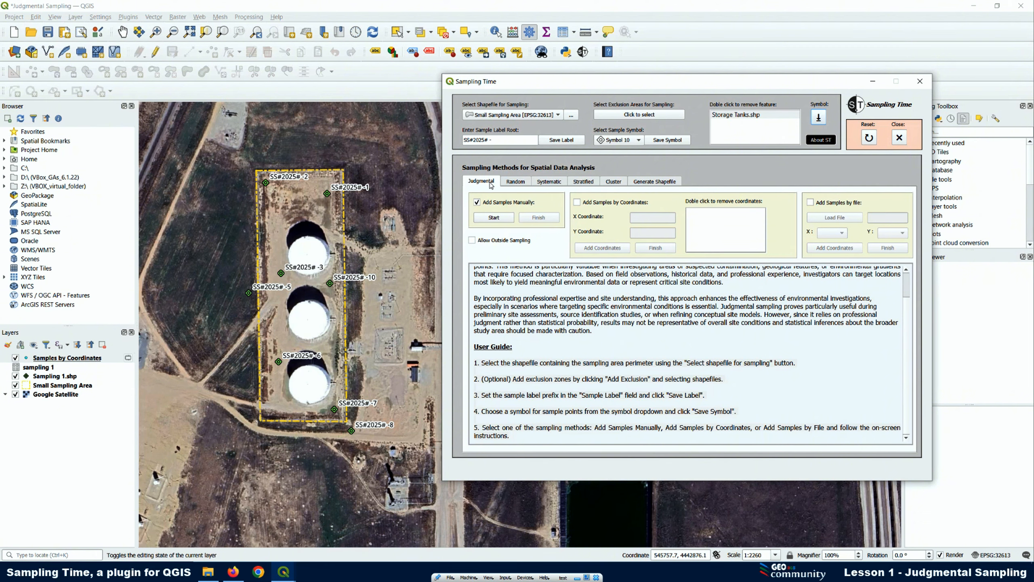
Switch to Firefox, open the Sampling Time QGIS Plugin page from Geoscience Apps on giscourse.online, and review its table of contents and introduction
{"action": "left_click", "coordinate": [234, 572]}
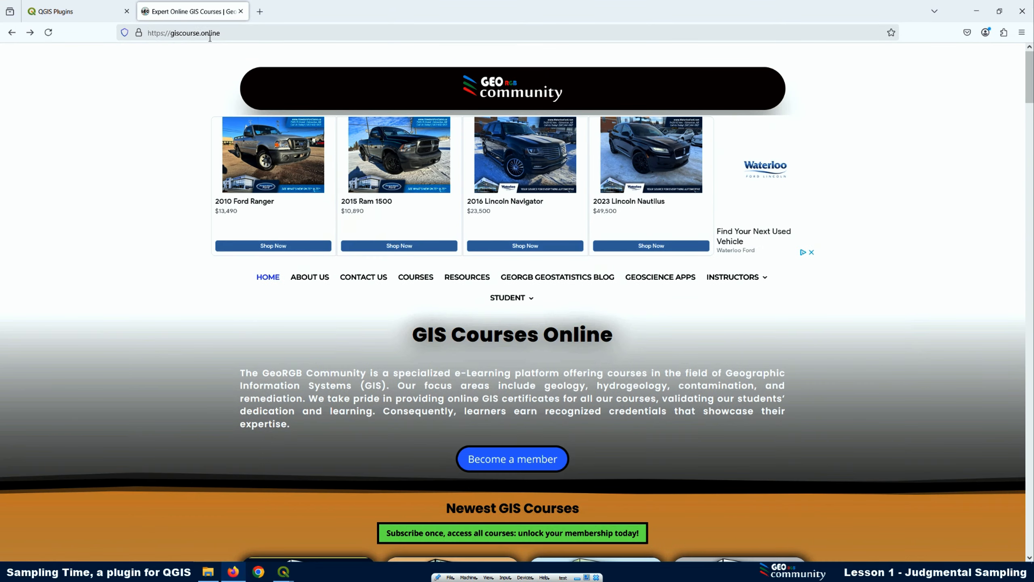
{"action": "left_click", "coordinate": [638, 281]}
{"action": "scroll", "coordinate": [625, 271], "scroll_direction": "down", "scroll_amount": 5}
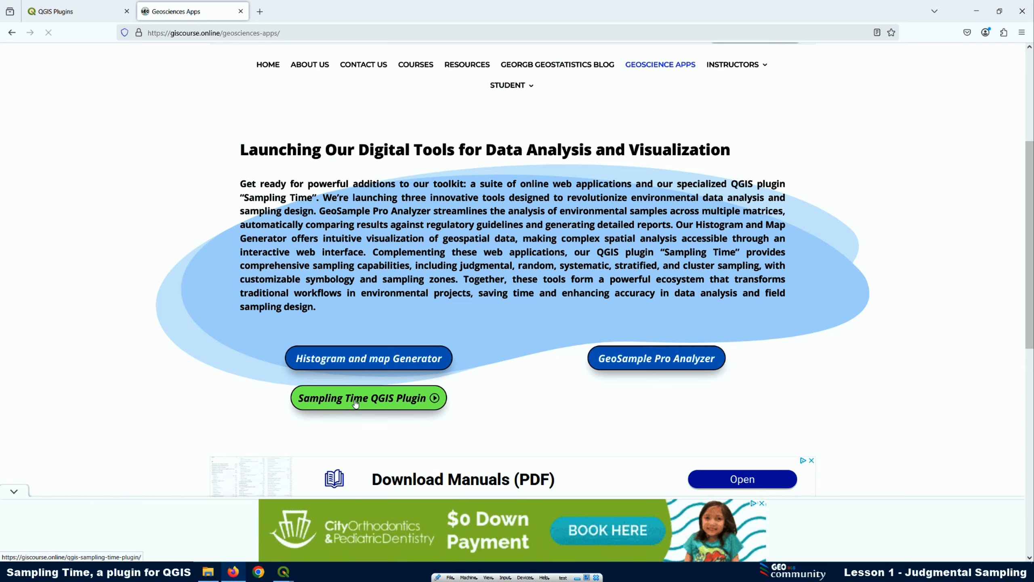
{"action": "left_click", "coordinate": [356, 402]}
{"action": "scroll", "coordinate": [474, 346], "scroll_direction": "down", "scroll_amount": 4}
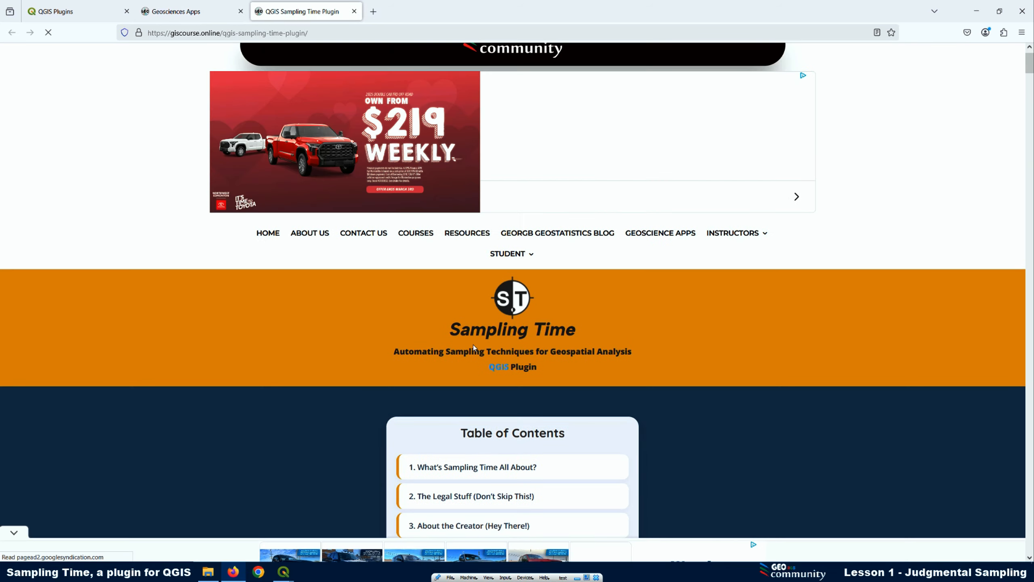
{"action": "scroll", "coordinate": [451, 307], "scroll_direction": "down", "scroll_amount": 6}
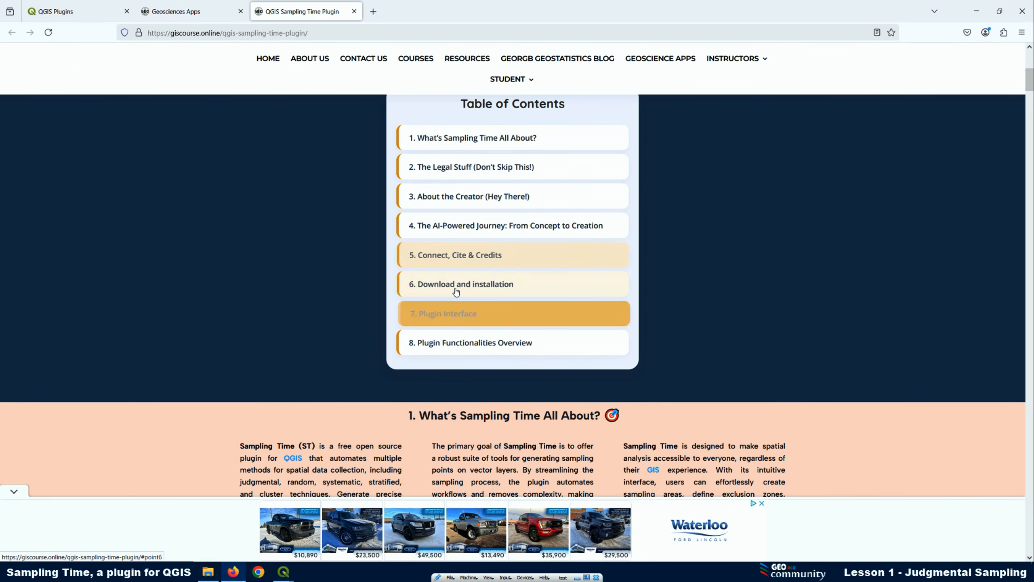
{"action": "scroll", "coordinate": [456, 291], "scroll_direction": "down", "scroll_amount": 2}
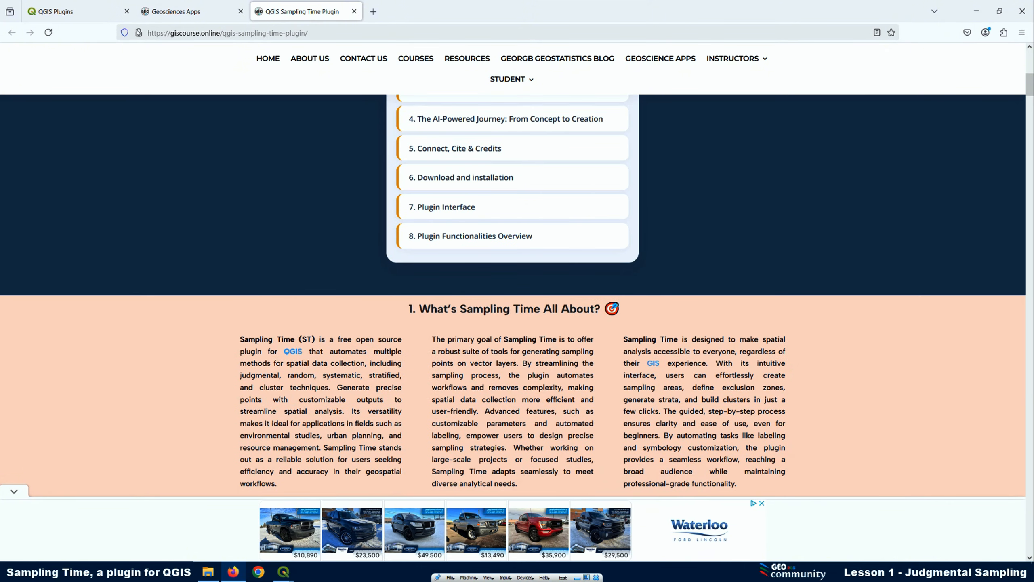
Search the QGIS Plugins website for "sampling Time" and open the Sampling Time plugin's page
{"action": "left_click", "coordinate": [69, 14]}
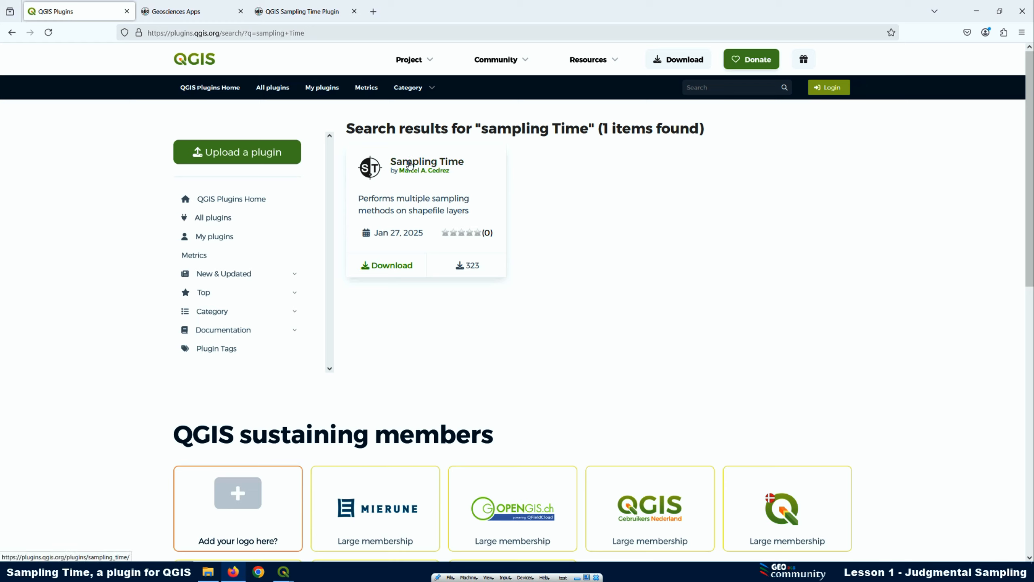
{"action": "left_click", "coordinate": [707, 87]}
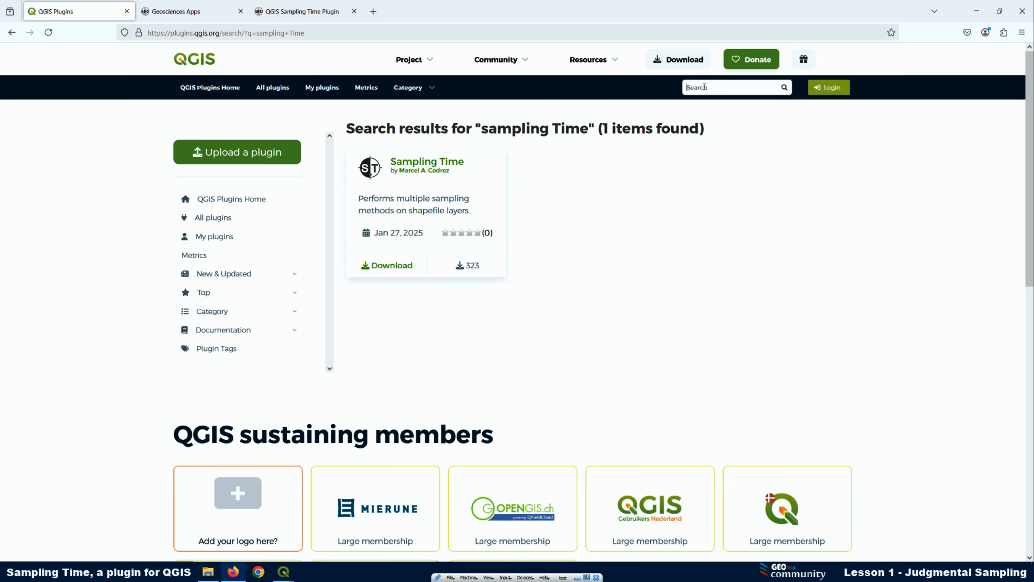
{"action": "left_click", "coordinate": [784, 87]}
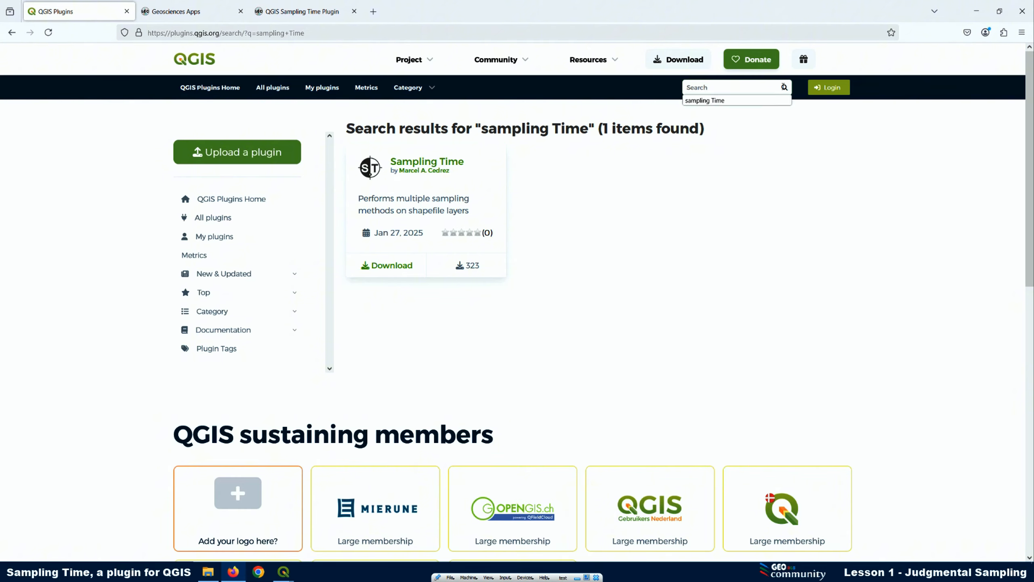
{"action": "left_click", "coordinate": [725, 100]}
{"action": "key", "text": "Return"}
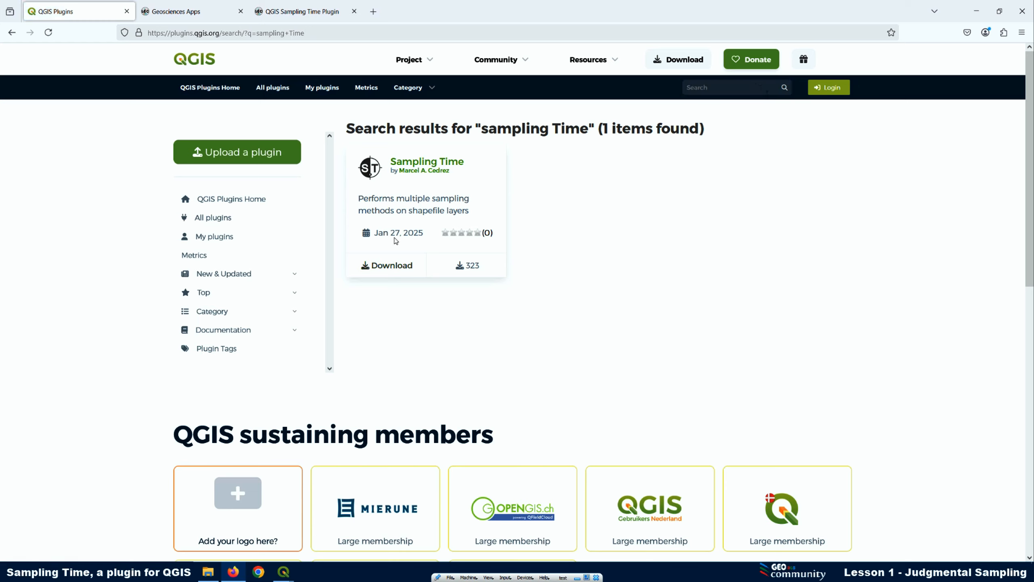
{"action": "left_click", "coordinate": [416, 166]}
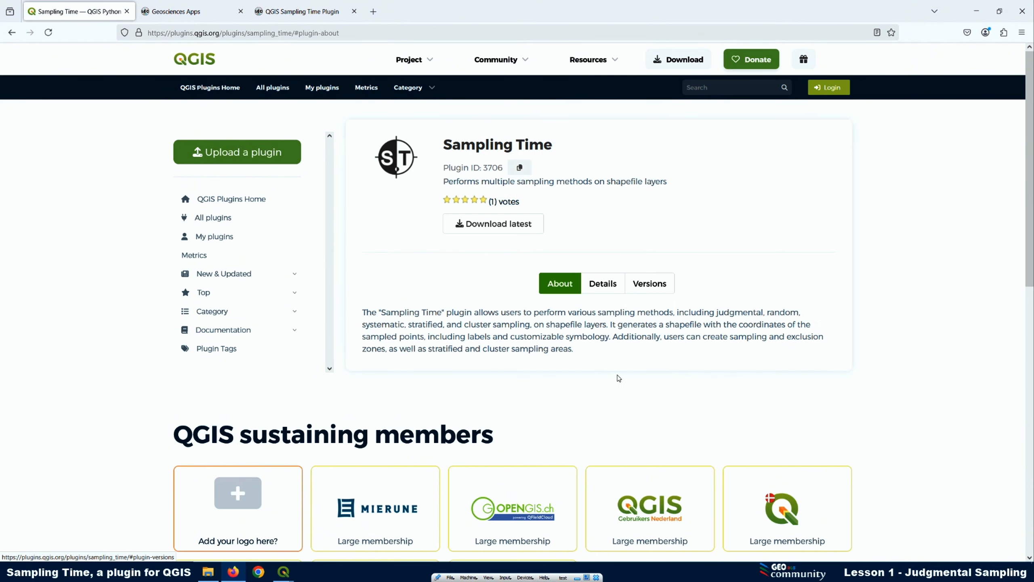
Review the Sampling Time plugin's details and version history, and return to its details
{"action": "left_click", "coordinate": [613, 290]}
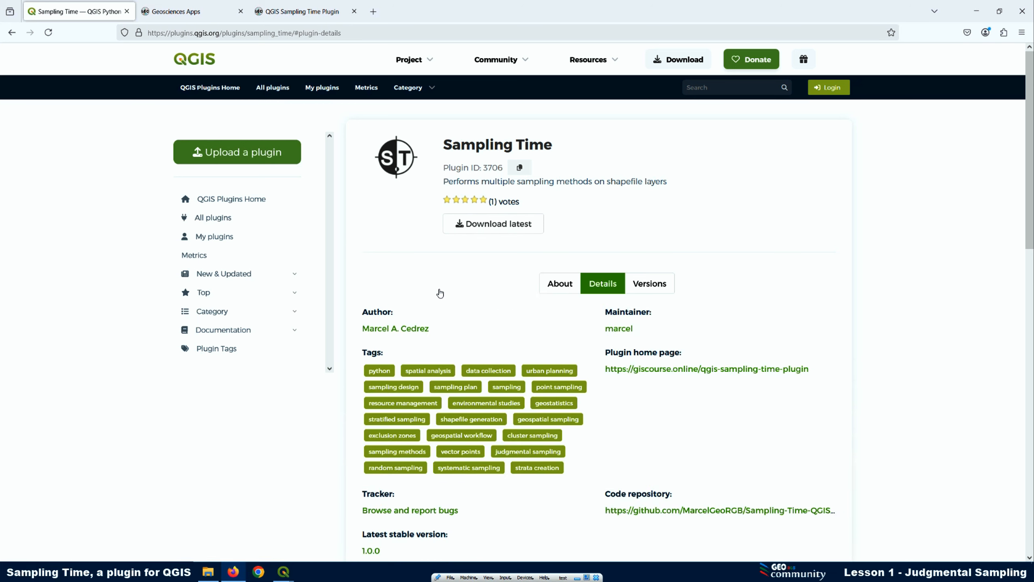
{"action": "scroll", "coordinate": [552, 391], "scroll_direction": "down", "scroll_amount": 4}
{"action": "scroll", "coordinate": [554, 386], "scroll_direction": "up", "scroll_amount": 3}
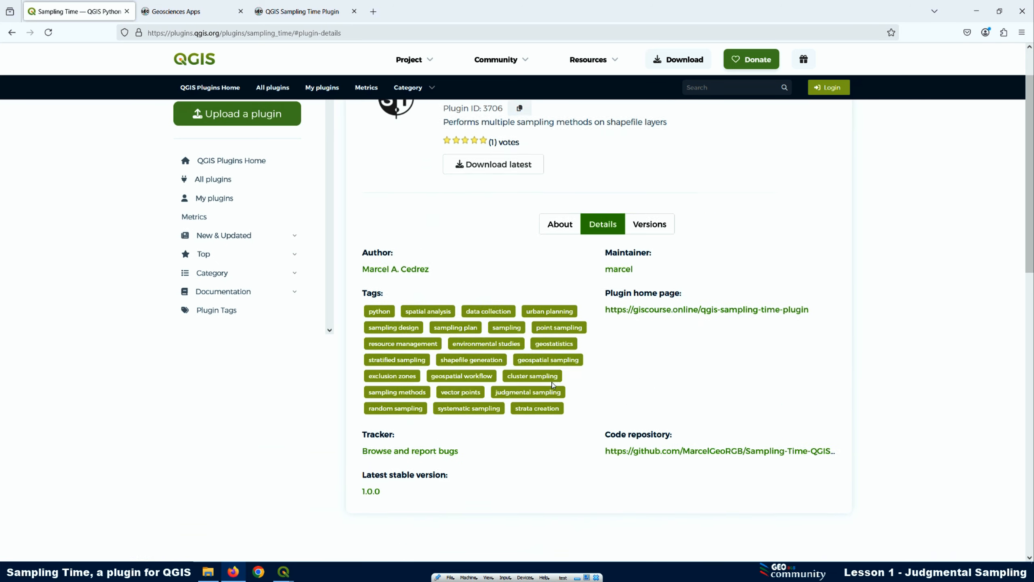
{"action": "left_click", "coordinate": [654, 237]}
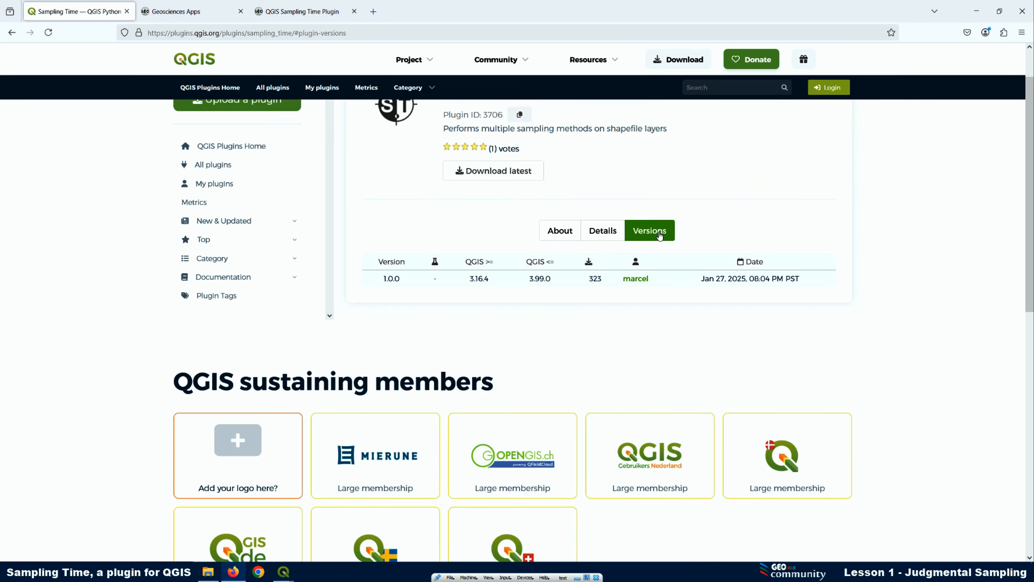
{"action": "left_click", "coordinate": [603, 232]}
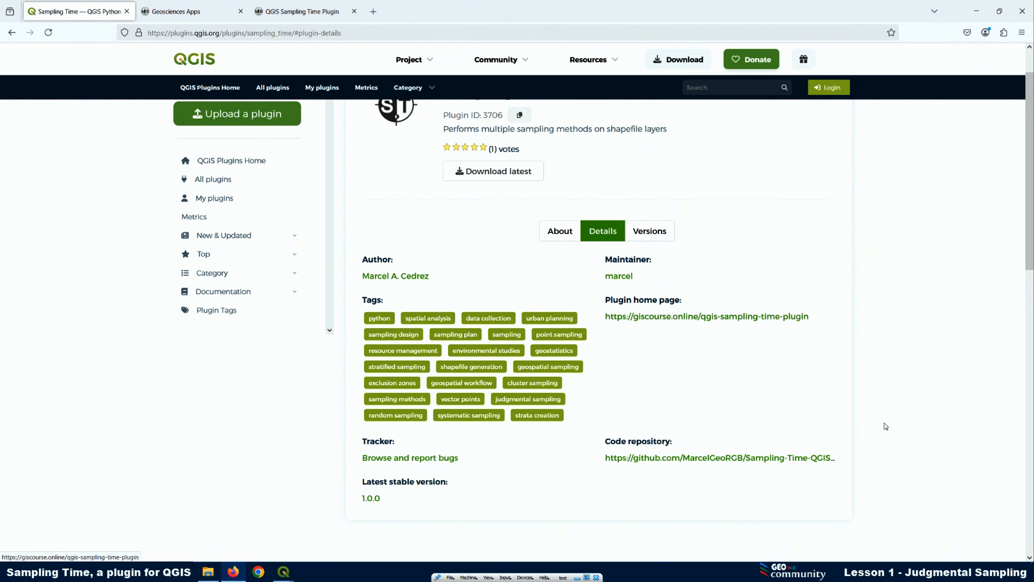
Open the plugin's GitHub code repository, check its Issues page, and return to the repository's code
{"action": "left_click", "coordinate": [683, 459]}
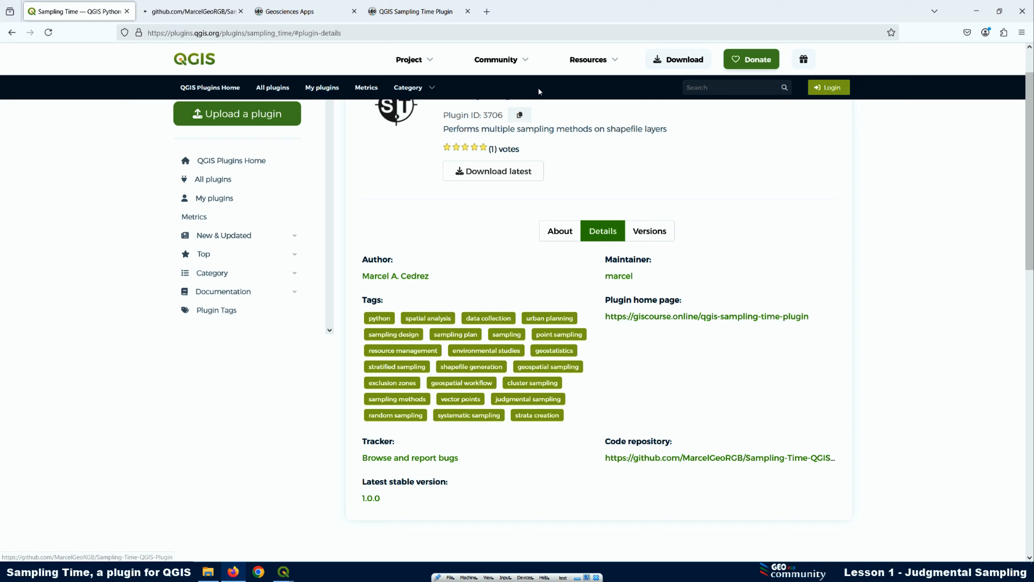
{"action": "left_click", "coordinate": [183, 11]}
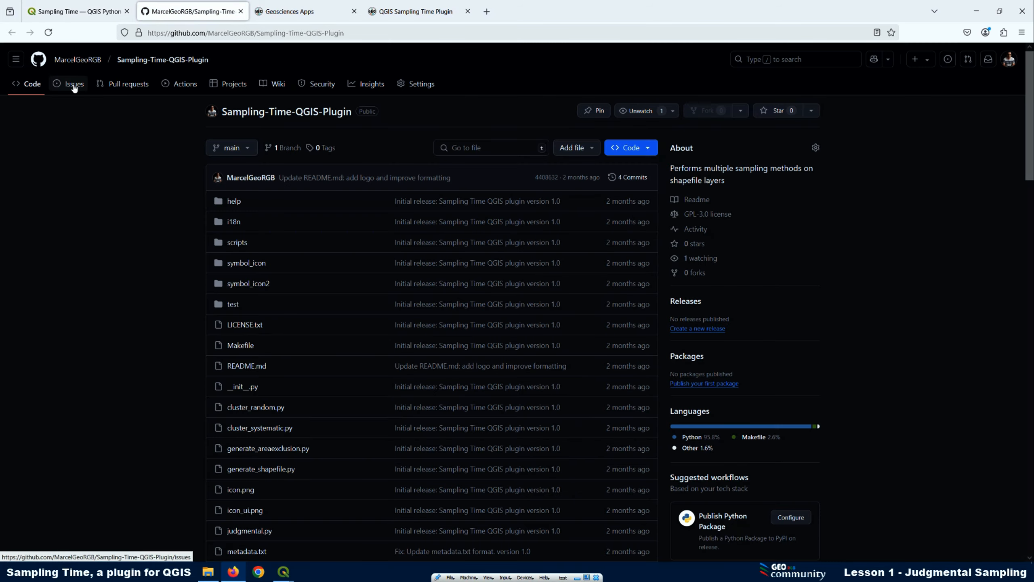
{"action": "left_click", "coordinate": [74, 87]}
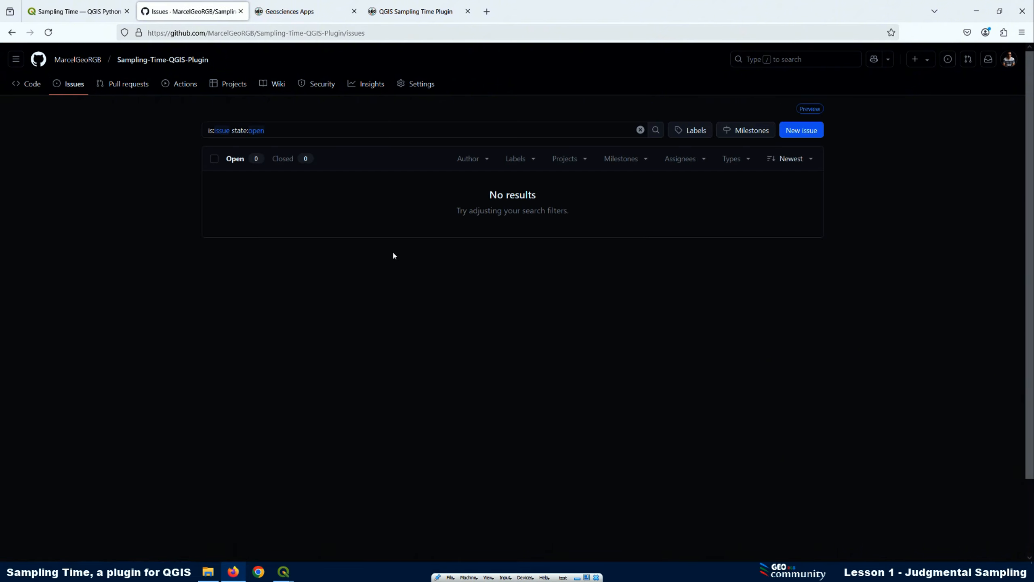
{"action": "left_click", "coordinate": [32, 89]}
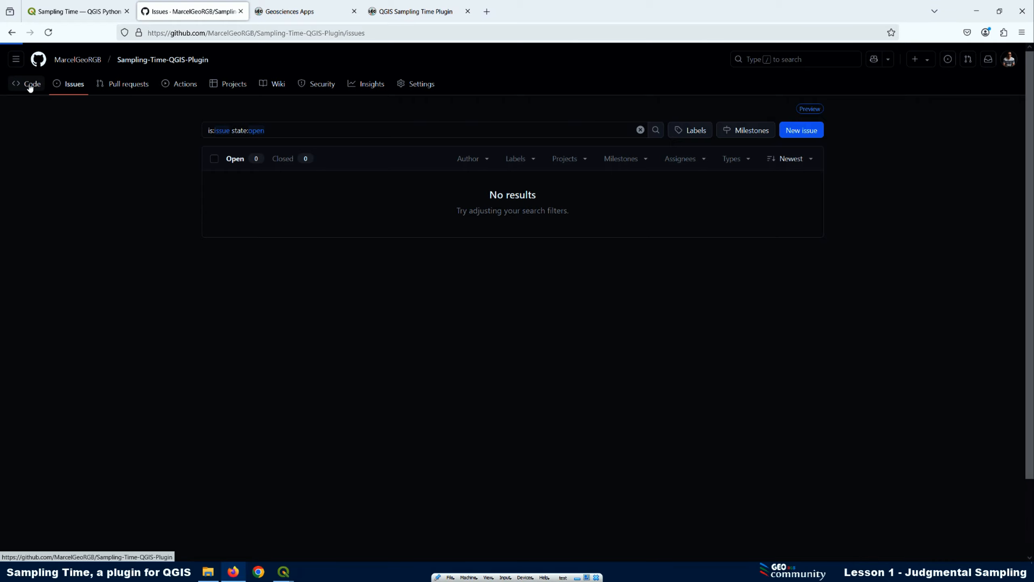
Look through the folders and Python files in the Sampling-Time-QGIS-Plugin repository
{"action": "scroll", "coordinate": [313, 233], "scroll_direction": "down", "scroll_amount": 4}
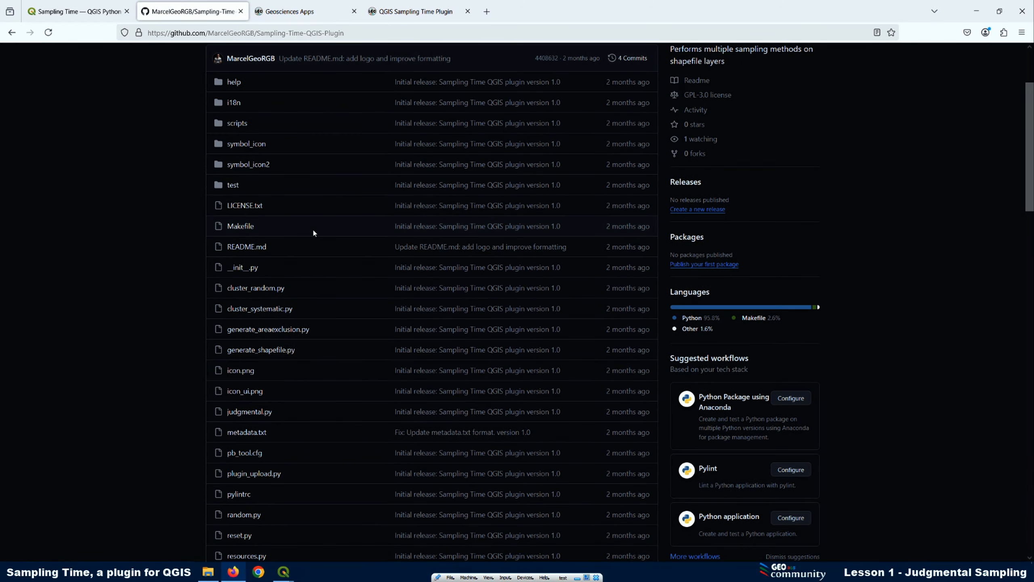
{"action": "scroll", "coordinate": [290, 248], "scroll_direction": "down", "scroll_amount": 5}
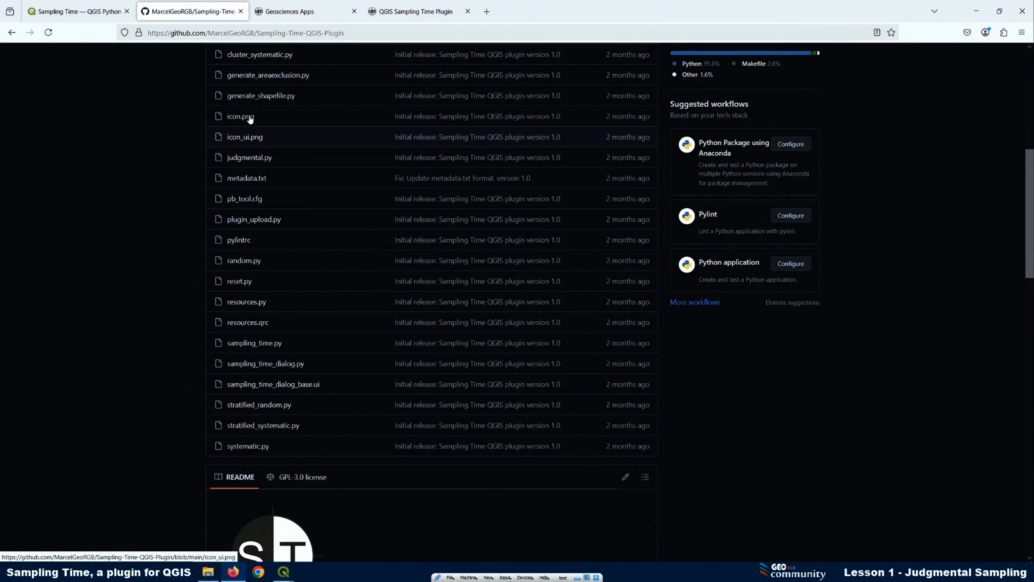
{"action": "scroll", "coordinate": [281, 127], "scroll_direction": "up", "scroll_amount": 4}
{"action": "scroll", "coordinate": [305, 272], "scroll_direction": "up", "scroll_amount": 1}
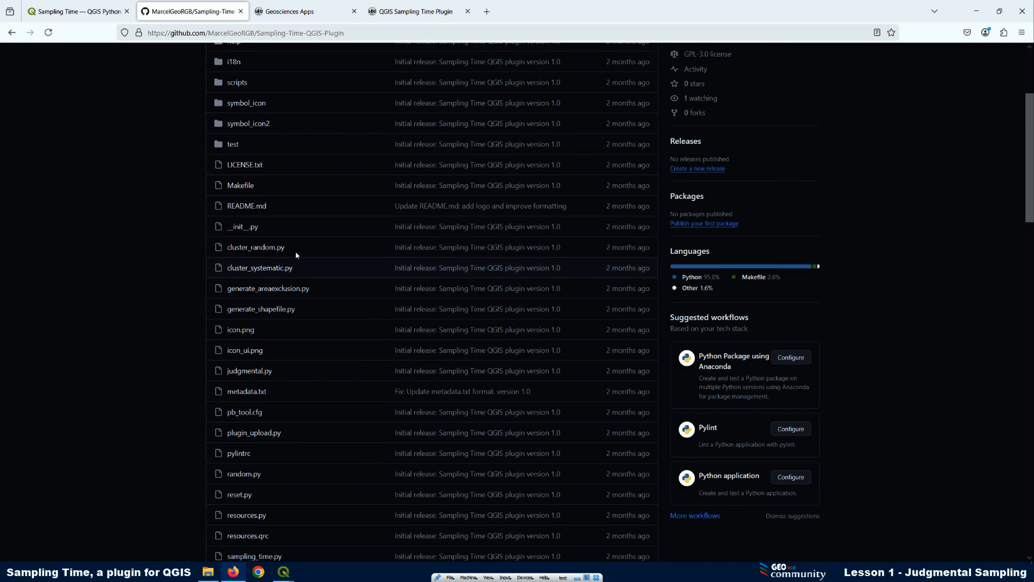
{"action": "scroll", "coordinate": [294, 246], "scroll_direction": "up", "scroll_amount": 1}
{"action": "scroll", "coordinate": [294, 246], "scroll_direction": "down", "scroll_amount": 1}
{"action": "scroll", "coordinate": [294, 248], "scroll_direction": "down", "scroll_amount": 3}
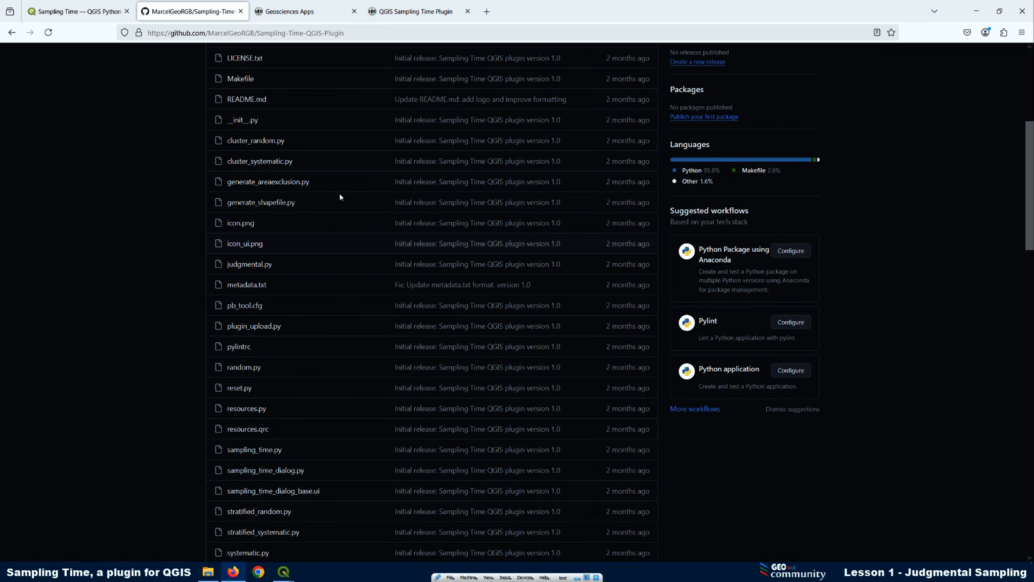
Open judgmental.py from the repository and read its source code through to the SamplingMapTool class at the end
{"action": "left_click", "coordinate": [246, 267]}
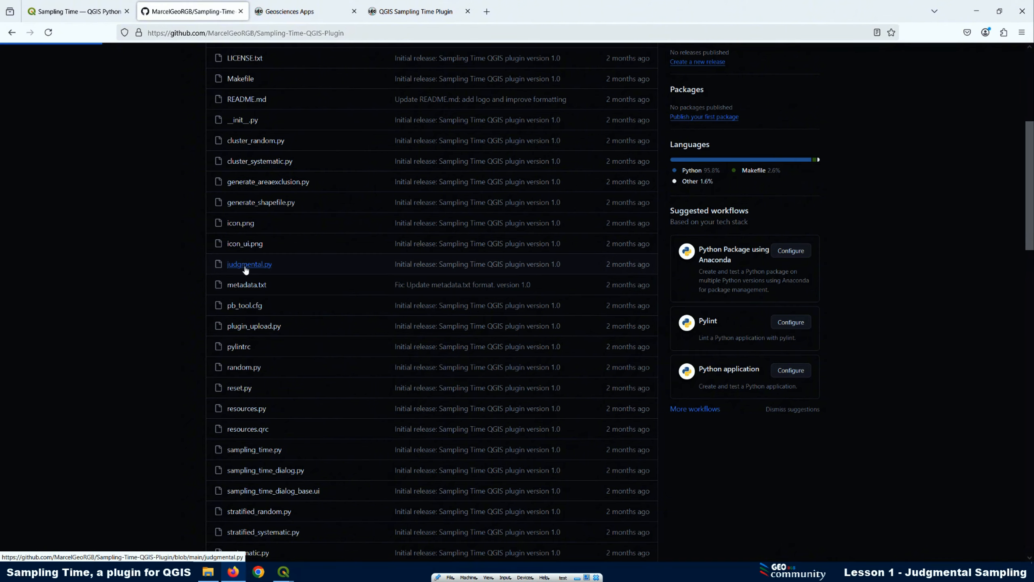
{"action": "scroll", "coordinate": [509, 254], "scroll_direction": "down", "scroll_amount": 10}
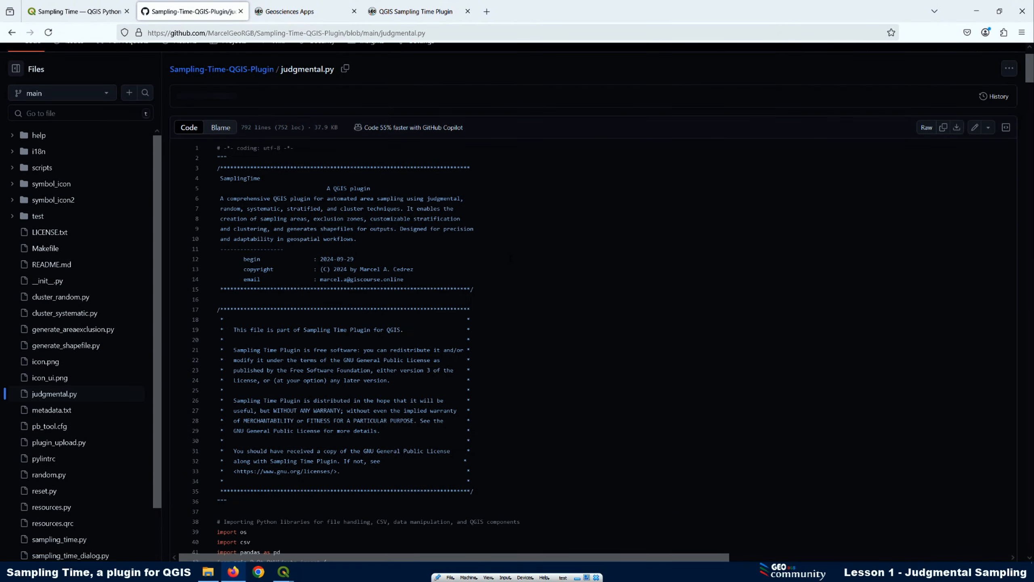
{"action": "scroll", "coordinate": [505, 247], "scroll_direction": "down", "scroll_amount": 20}
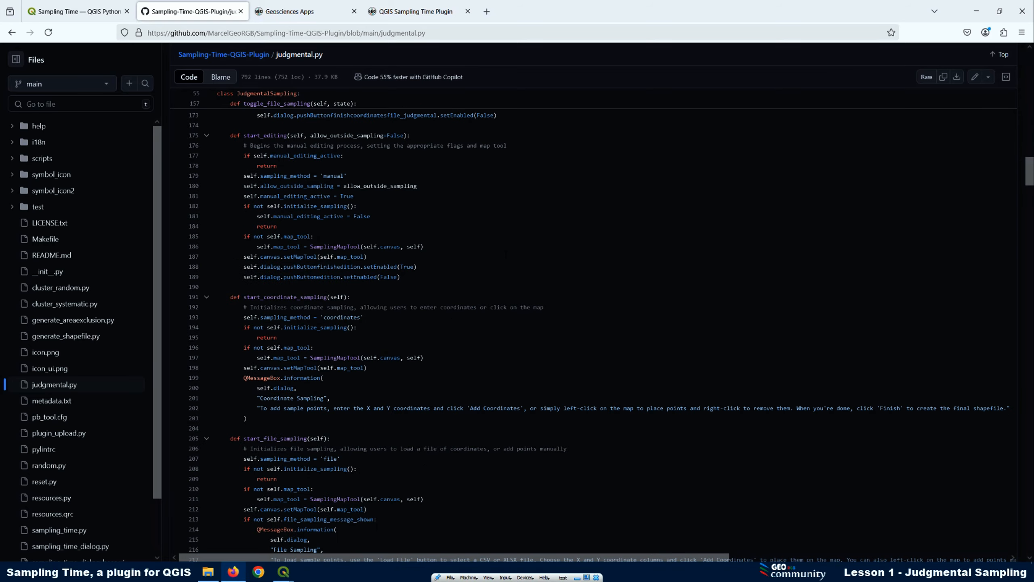
{"action": "scroll", "coordinate": [505, 256], "scroll_direction": "down", "scroll_amount": 20}
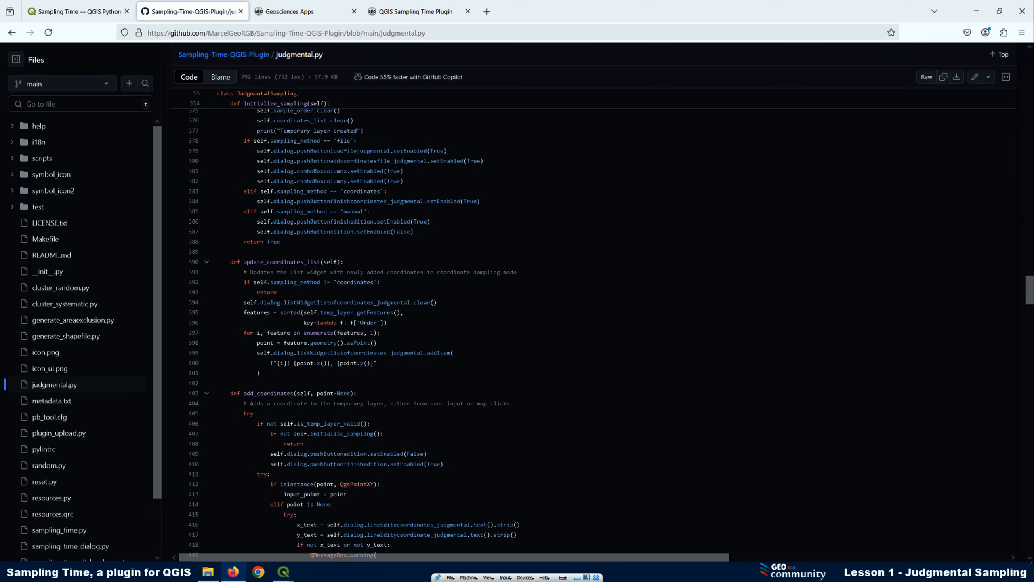
{"action": "scroll", "coordinate": [501, 264], "scroll_direction": "down", "scroll_amount": 20}
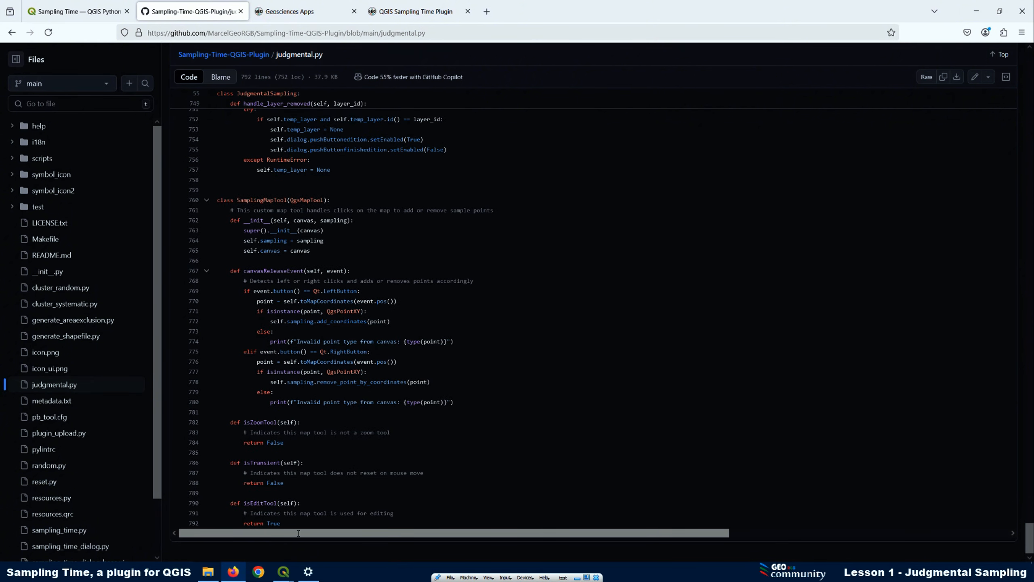
Launch Qt Designer with QGIS 3.34.11 and start opening an existing form to browse for the plugin's UI file
{"action": "left_click", "coordinate": [284, 572]}
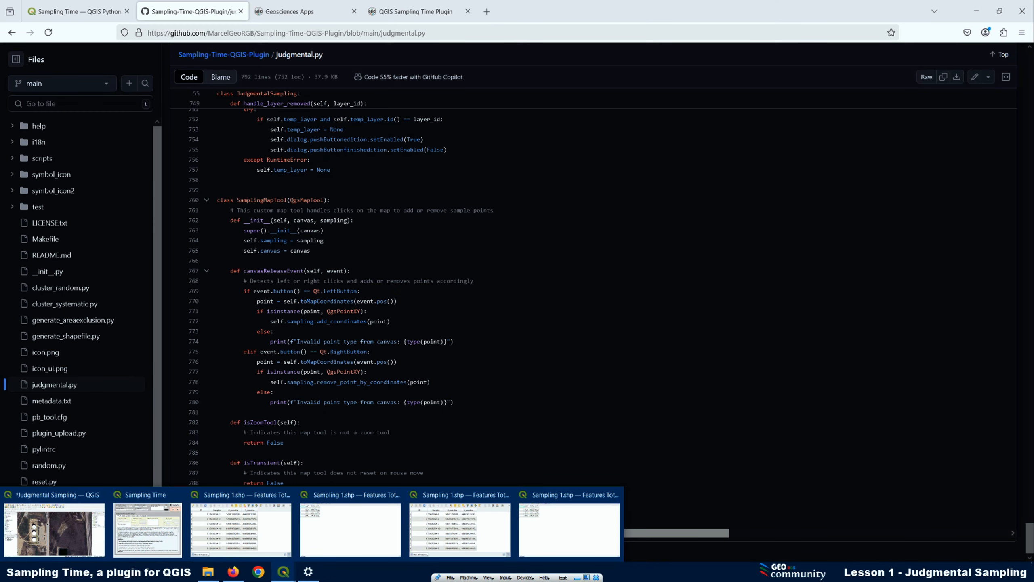
{"action": "key", "text": "super"}
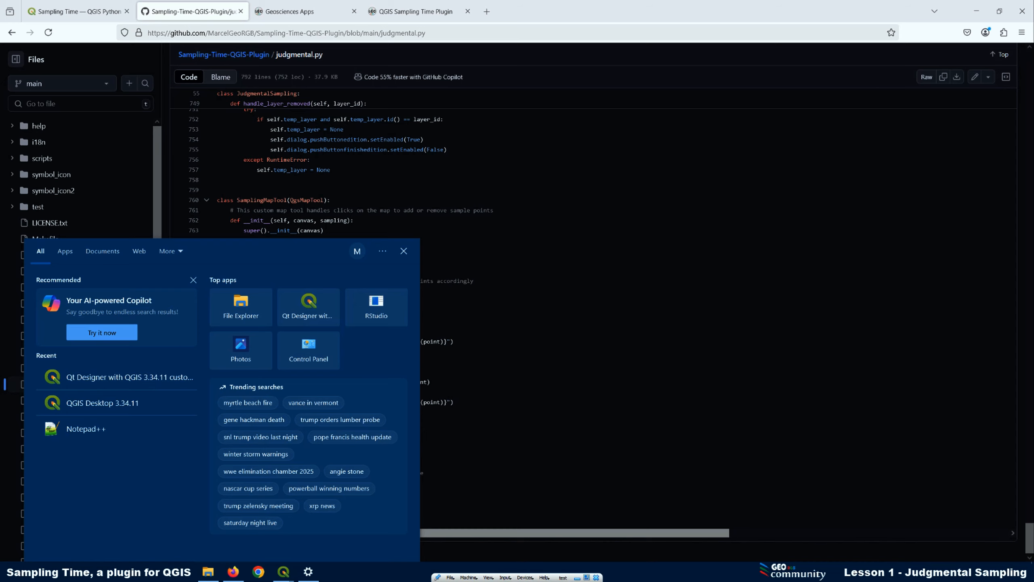
{"action": "left_click", "coordinate": [84, 378]}
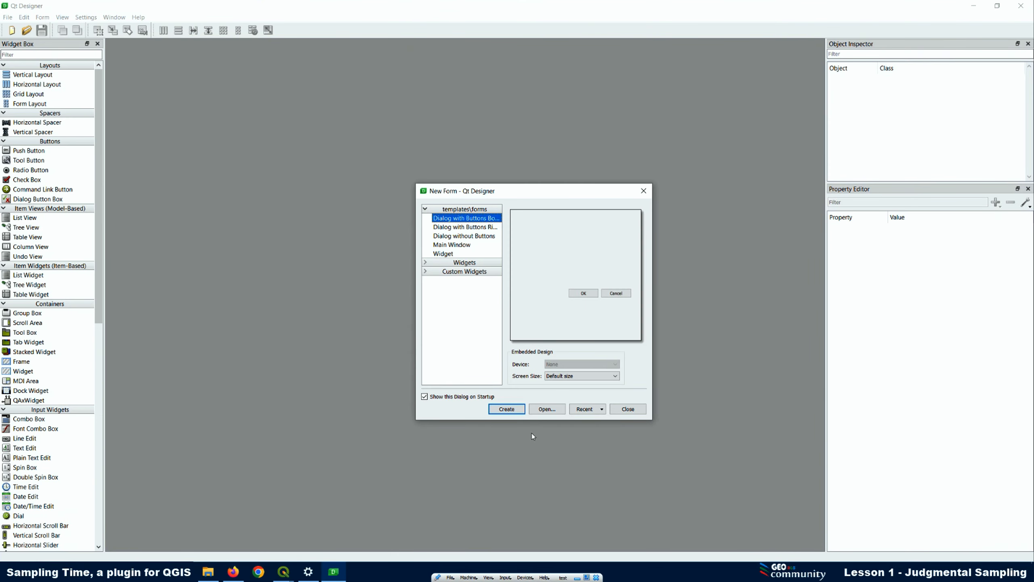
{"action": "left_click", "coordinate": [548, 409]}
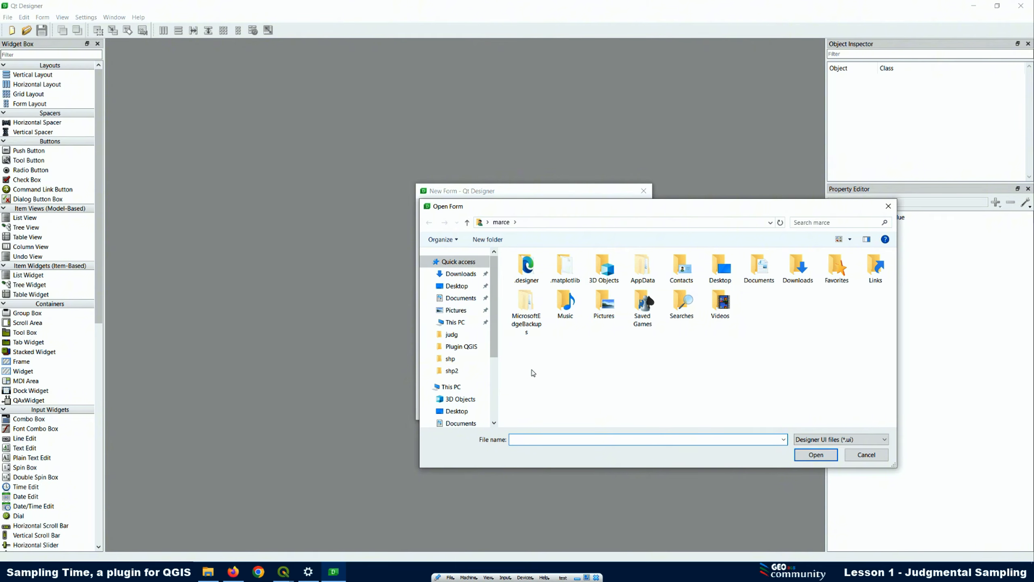
Switch to QGIS, open the symbol folder from the Sampling Time dialog, and copy the path of its parent sampling_time plugin folder
{"action": "left_click", "coordinate": [283, 572]}
{"action": "left_click", "coordinate": [71, 501]}
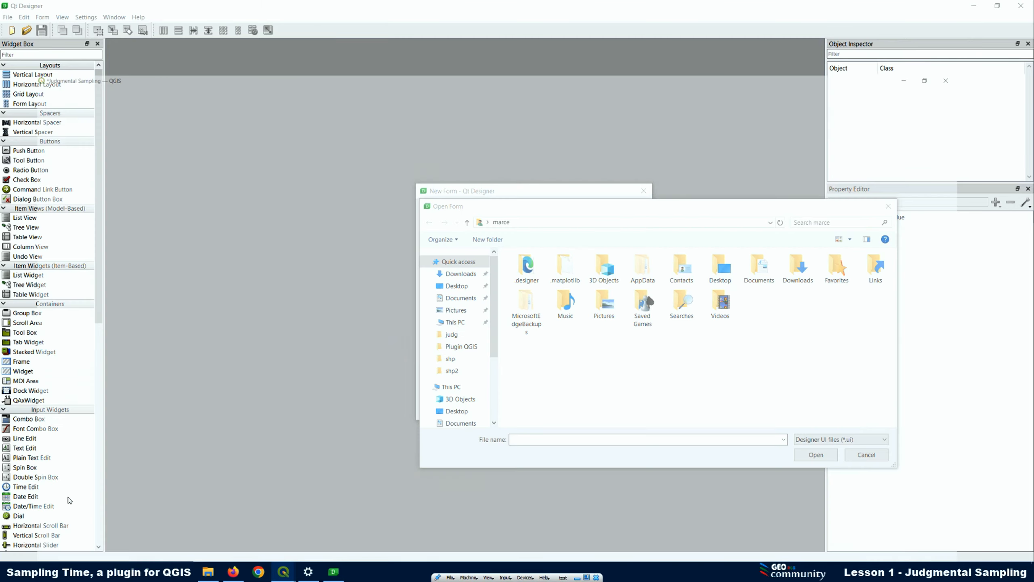
{"action": "left_click", "coordinate": [583, 51]}
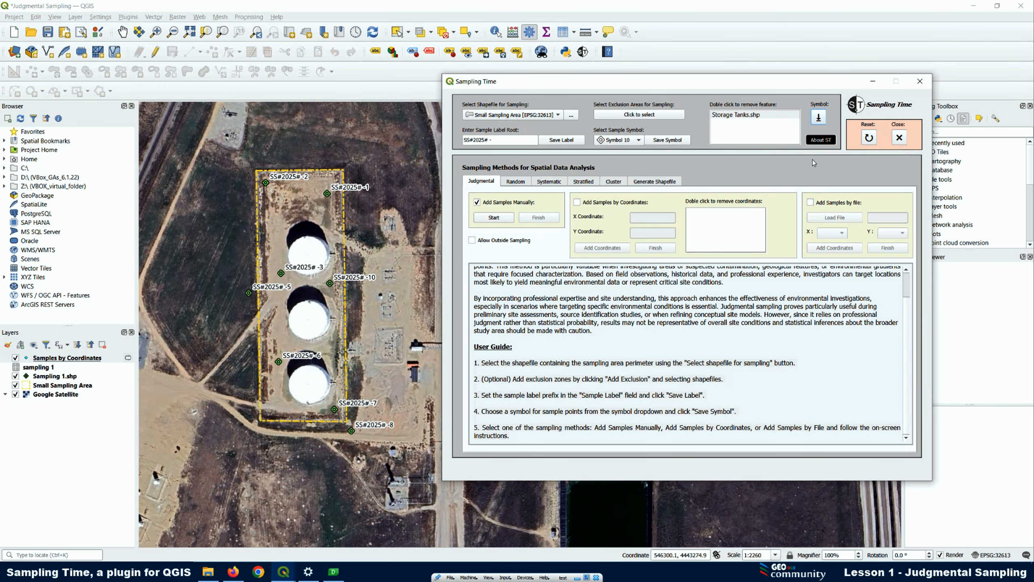
{"action": "left_click", "coordinate": [819, 117]}
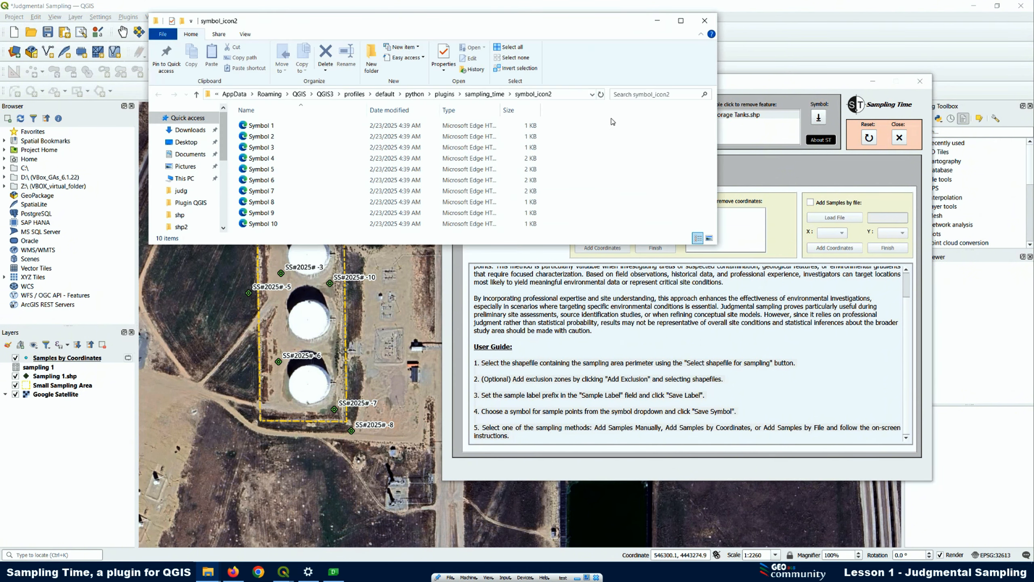
{"action": "left_click", "coordinate": [569, 95]}
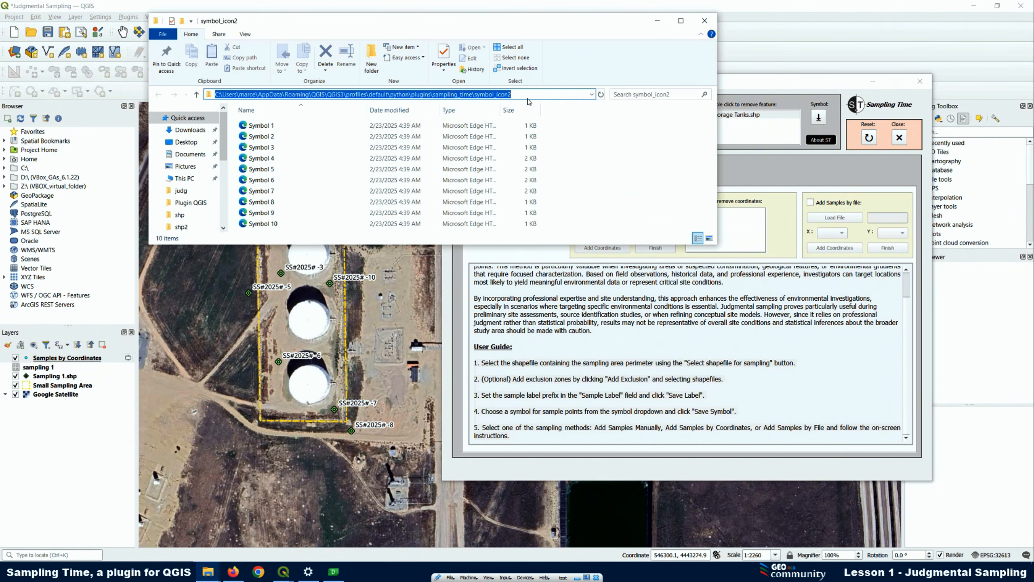
{"action": "left_click", "coordinate": [467, 94]}
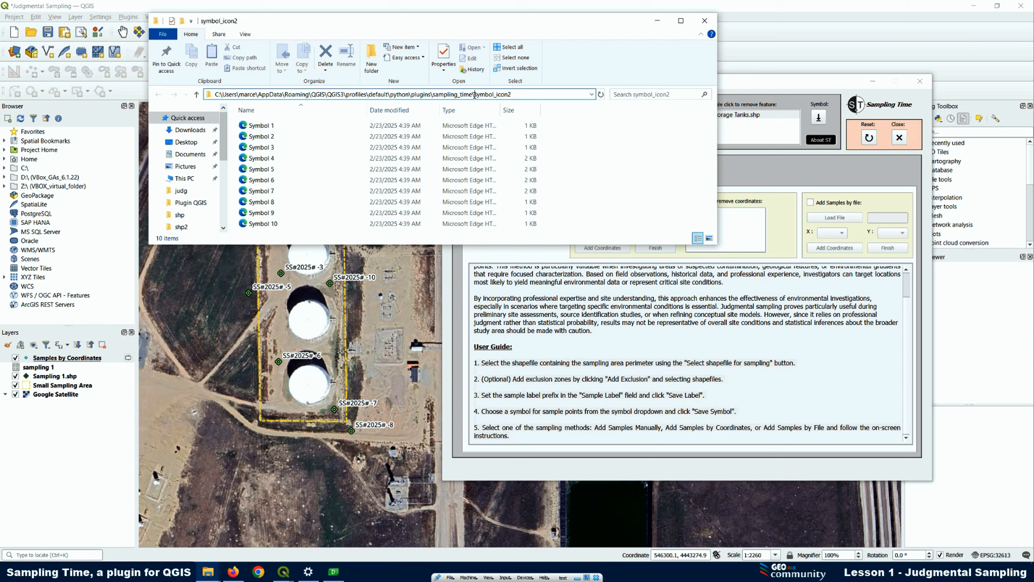
{"action": "left_click_drag", "start_coordinate": [474, 95], "coordinate": [214, 95]}
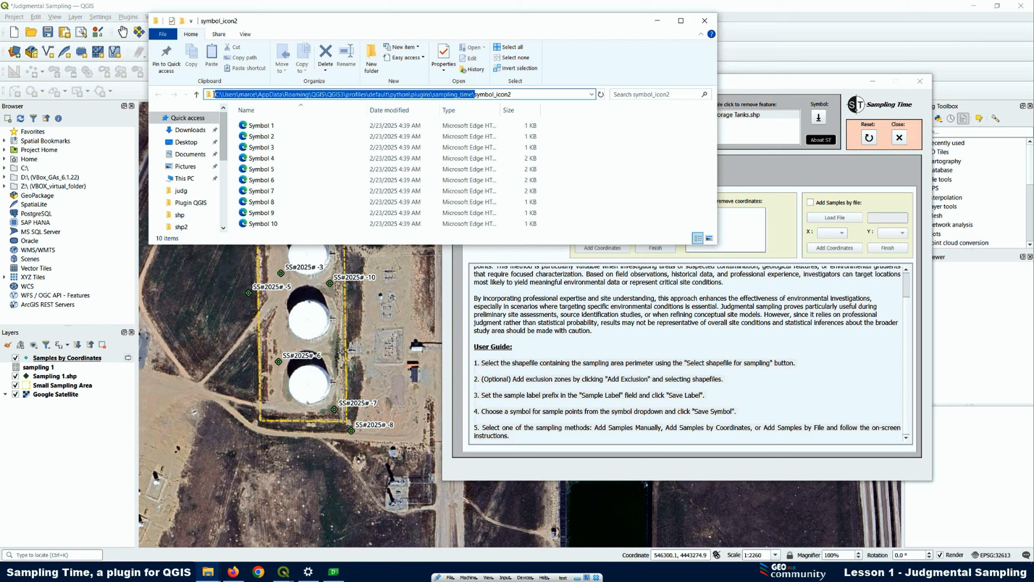
{"action": "right_click", "coordinate": [244, 96]}
{"action": "left_click", "coordinate": [274, 126]}
Return to Qt Designer and paste the copied path to browse to the sampling_time plugin folder
{"action": "left_click", "coordinate": [339, 578]}
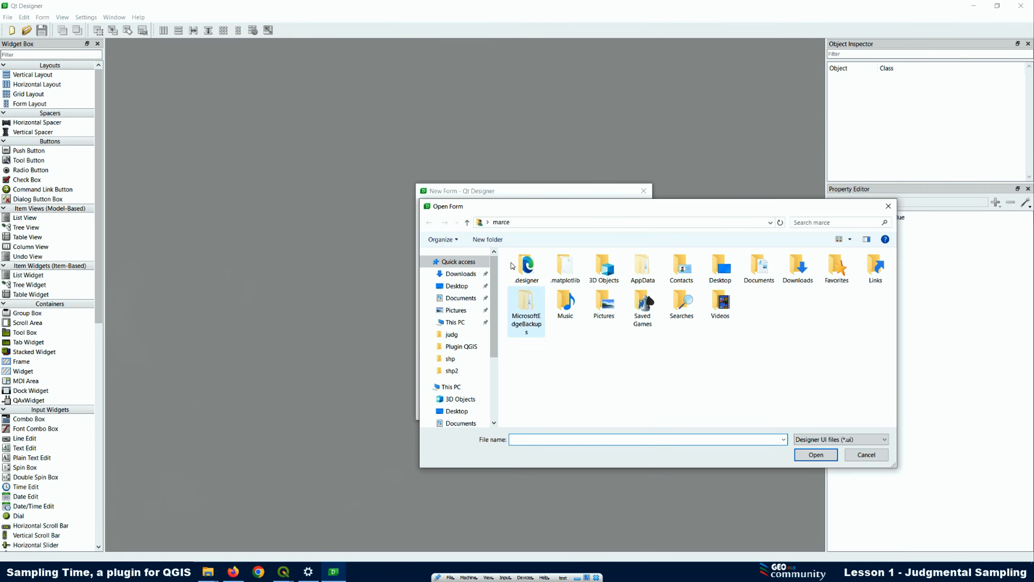
{"action": "left_click", "coordinate": [506, 223]}
{"action": "right_click", "coordinate": [494, 225]}
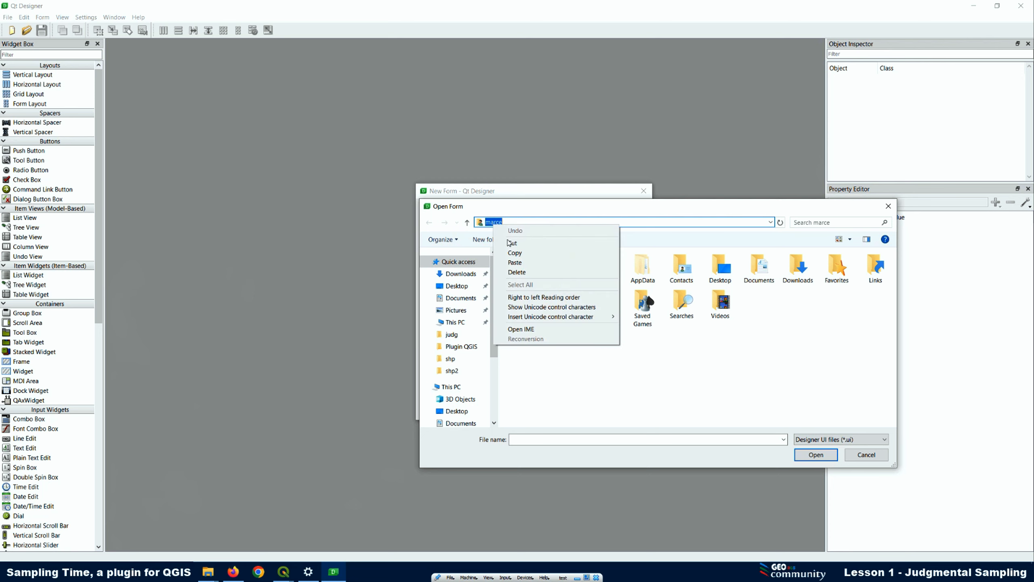
{"action": "left_click", "coordinate": [517, 261]}
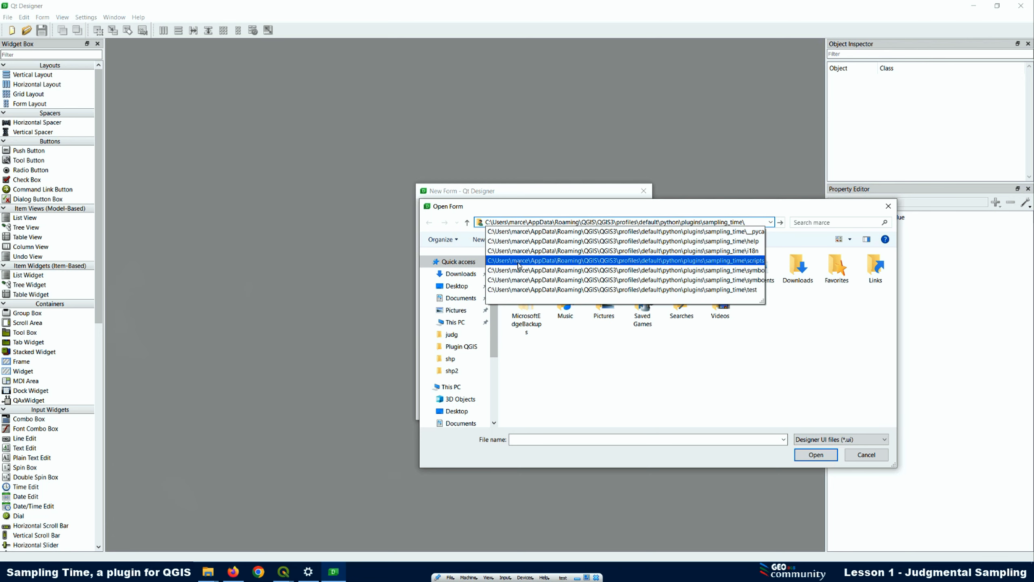
{"action": "key", "text": "Return"}
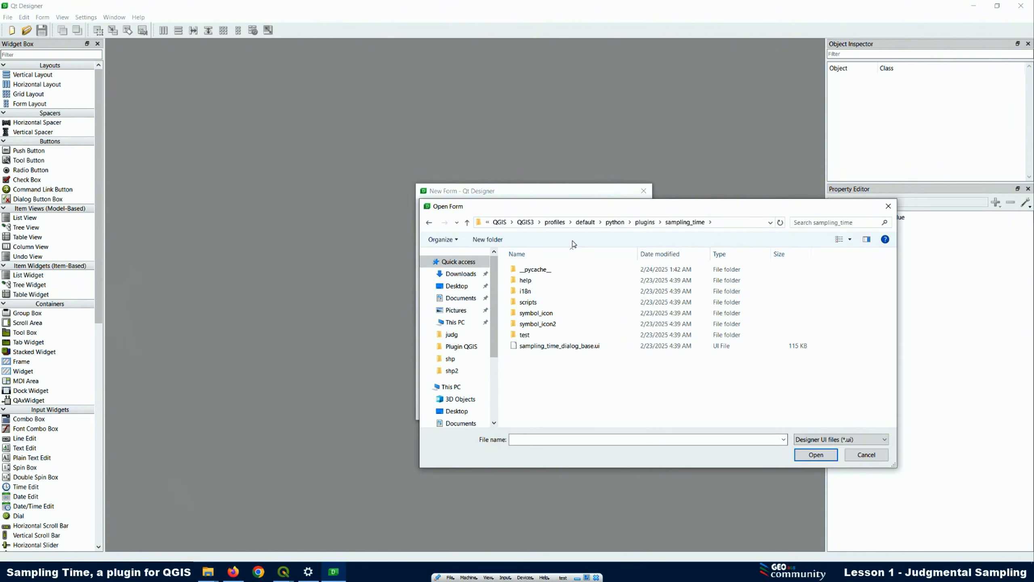
Open sampling_time_dialog_base.ui, move the form toward the centre of the workspace, and show its Judgmental page
{"action": "left_click", "coordinate": [541, 350]}
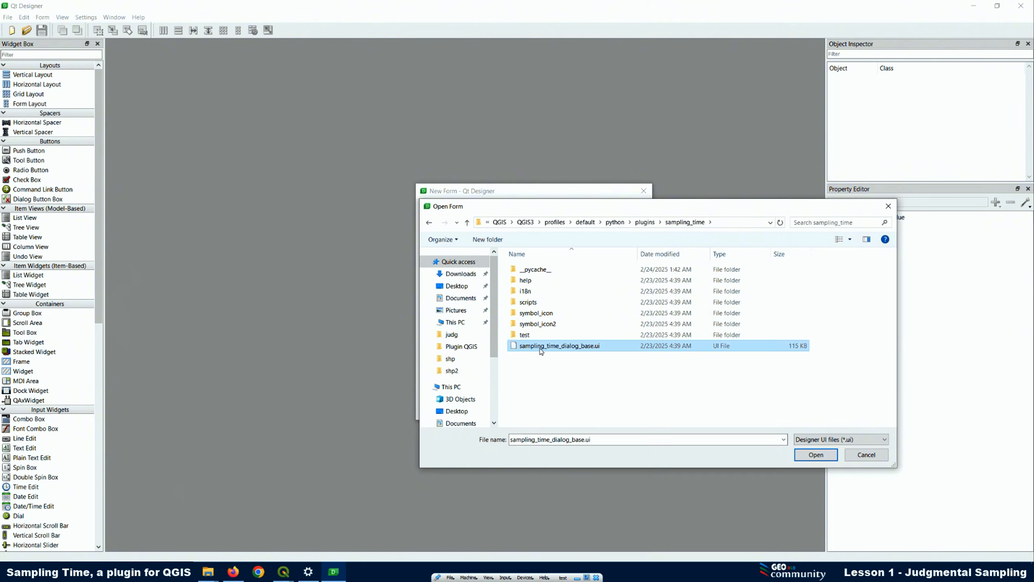
{"action": "left_click", "coordinate": [814, 457]}
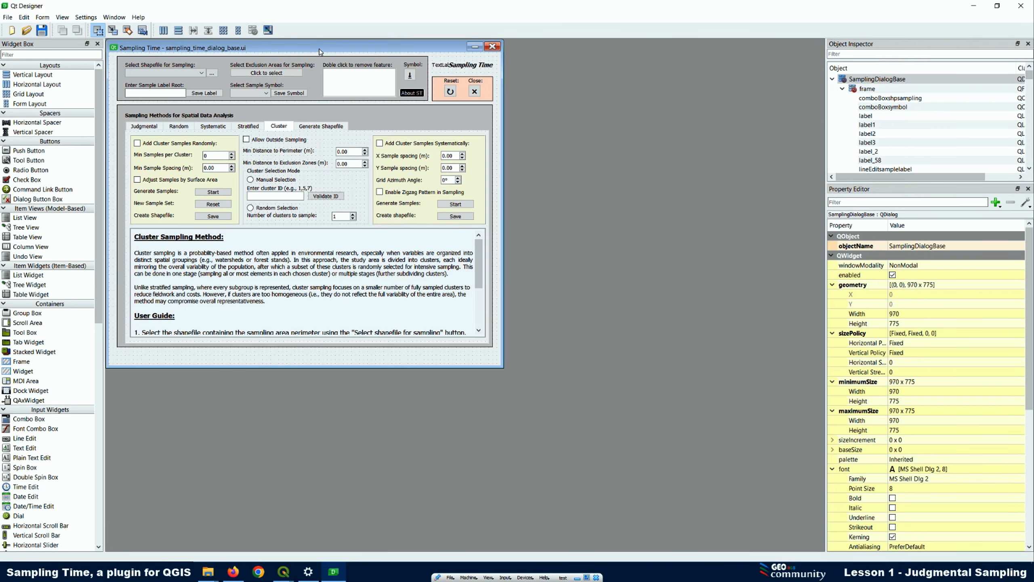
{"action": "left_click_drag", "start_coordinate": [319, 48], "coordinate": [455, 90]}
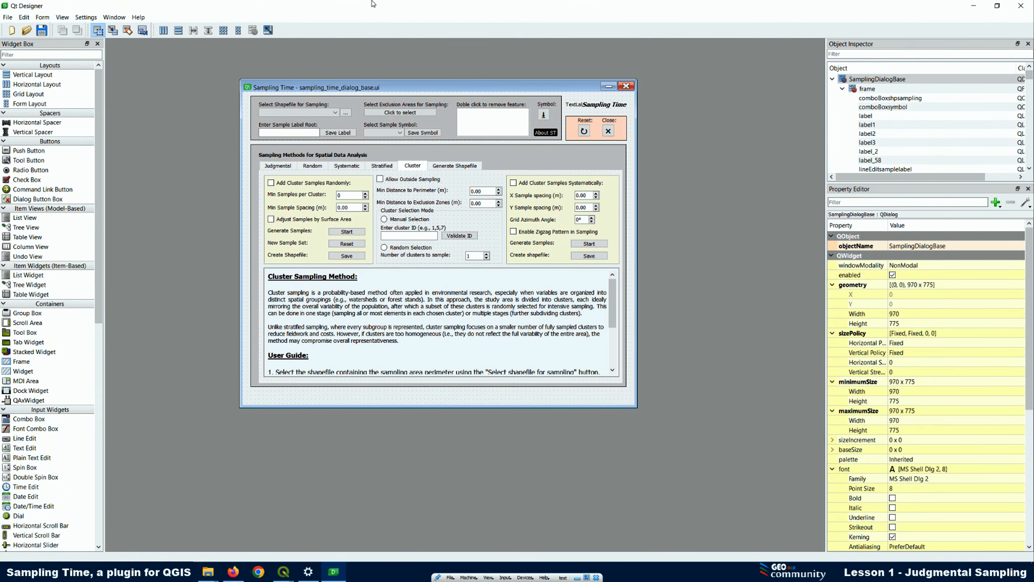
{"action": "left_click", "coordinate": [279, 166]}
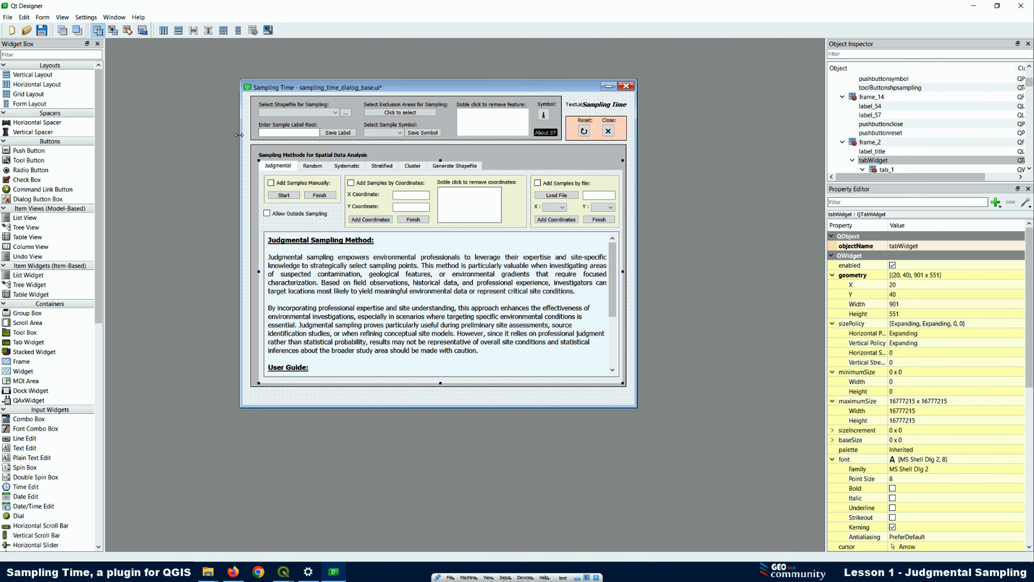
Switch to QGIS and look through the Sampling Time dialog's Random, Systematic, Stratified, Cluster and Generate Shapefile pages, ending on Judgmental
{"action": "left_click", "coordinate": [289, 578]}
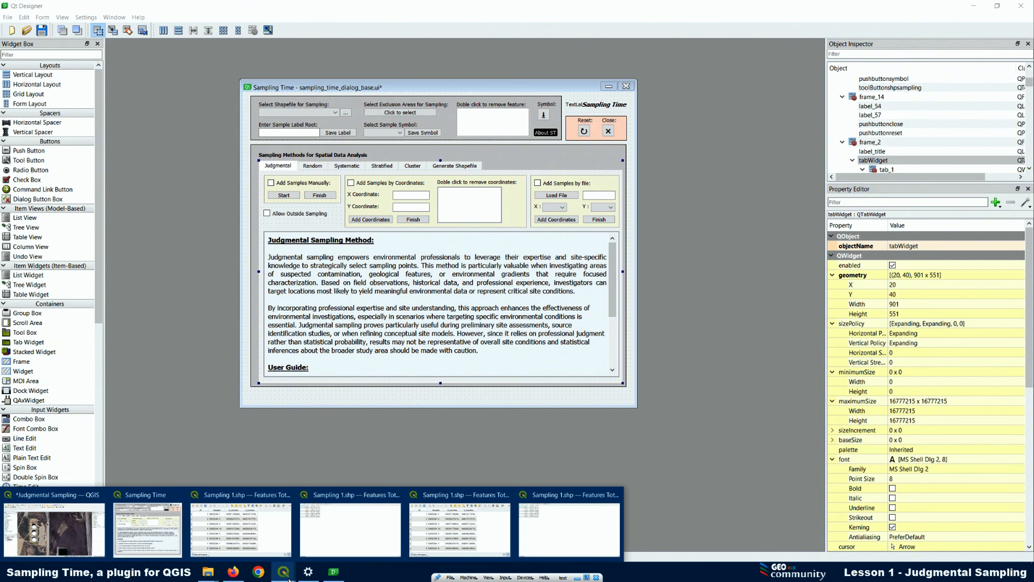
{"action": "left_click", "coordinate": [80, 501]}
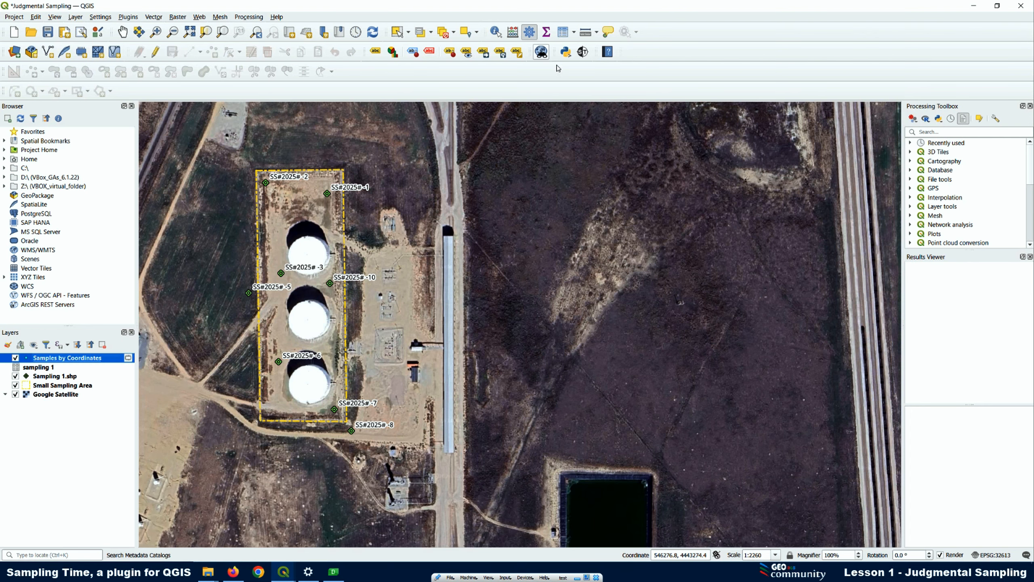
{"action": "left_click", "coordinate": [582, 51]}
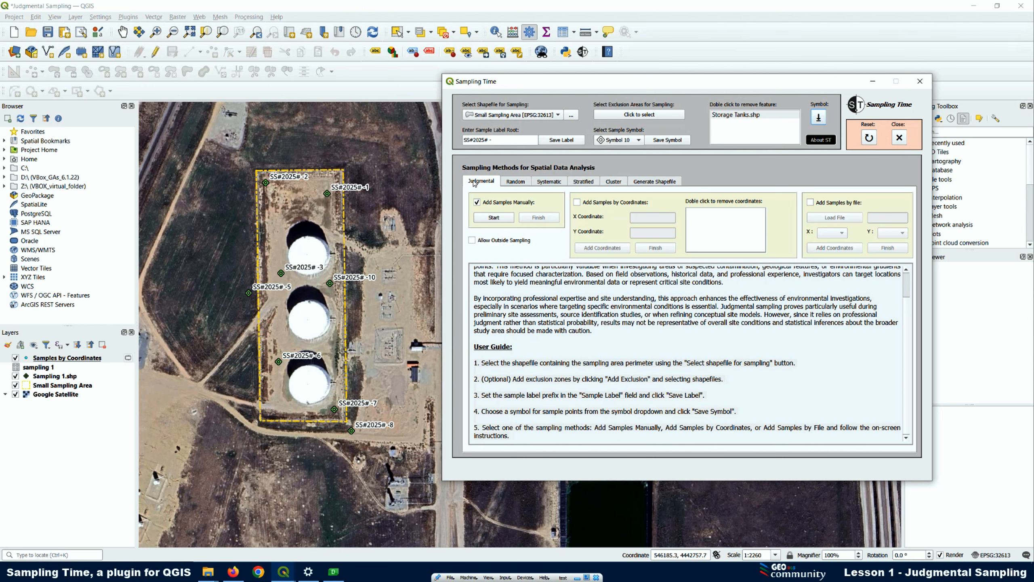
{"action": "left_click", "coordinate": [522, 183]}
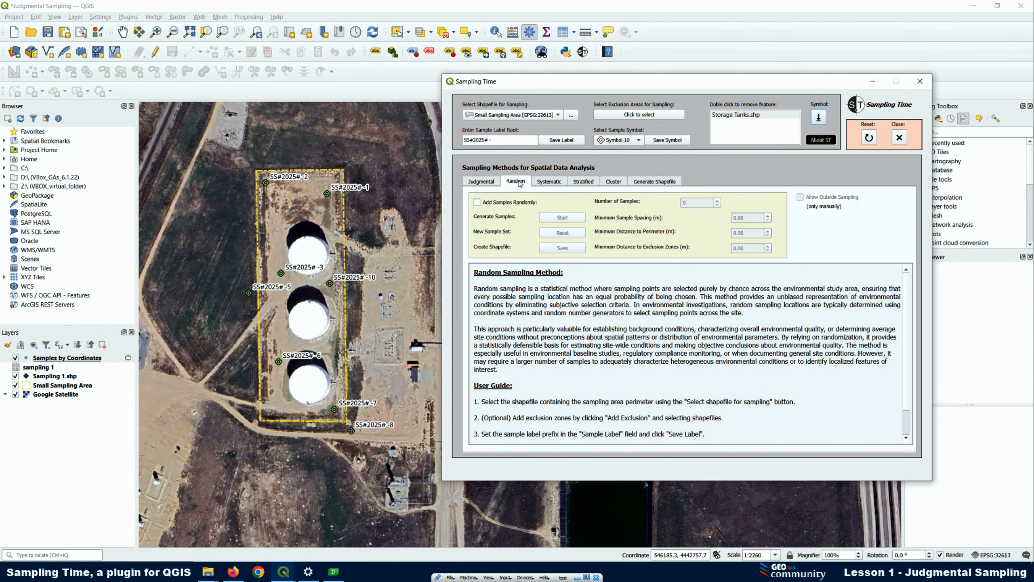
{"action": "left_click", "coordinate": [544, 186]}
{"action": "left_click", "coordinate": [588, 185]}
{"action": "left_click", "coordinate": [619, 182]}
{"action": "left_click", "coordinate": [647, 184]}
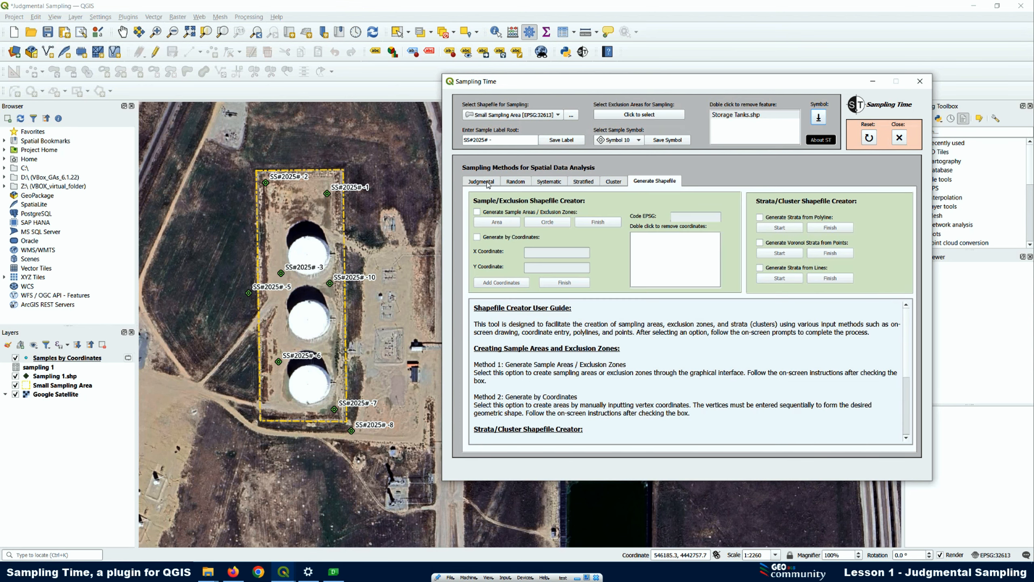
{"action": "left_click", "coordinate": [474, 183]}
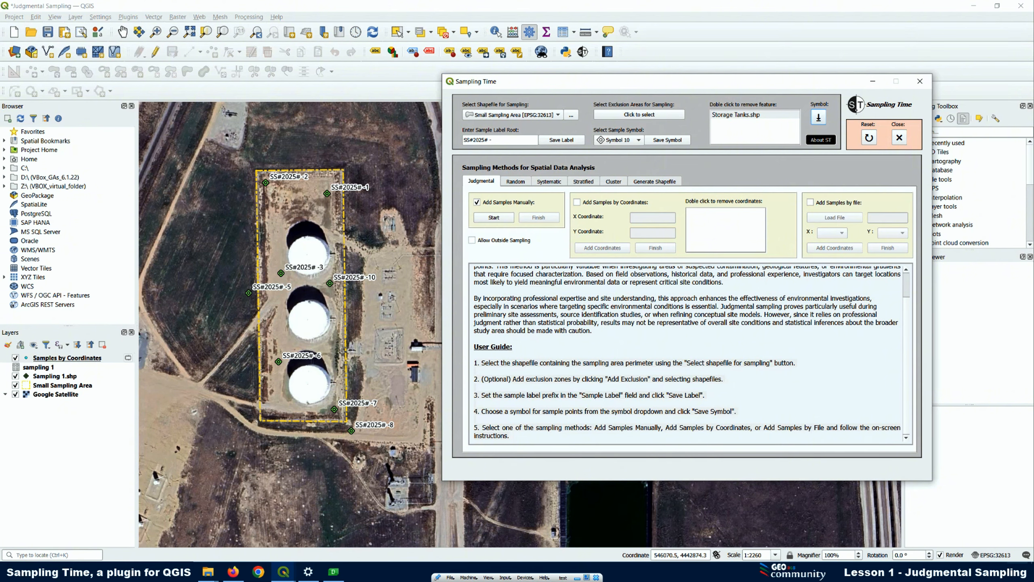
Show the desktop, check the scaling options in the Windows display settings, and minimize the Settings window
{"action": "key", "text": "super+d"}
{"action": "right_click", "coordinate": [611, 236]}
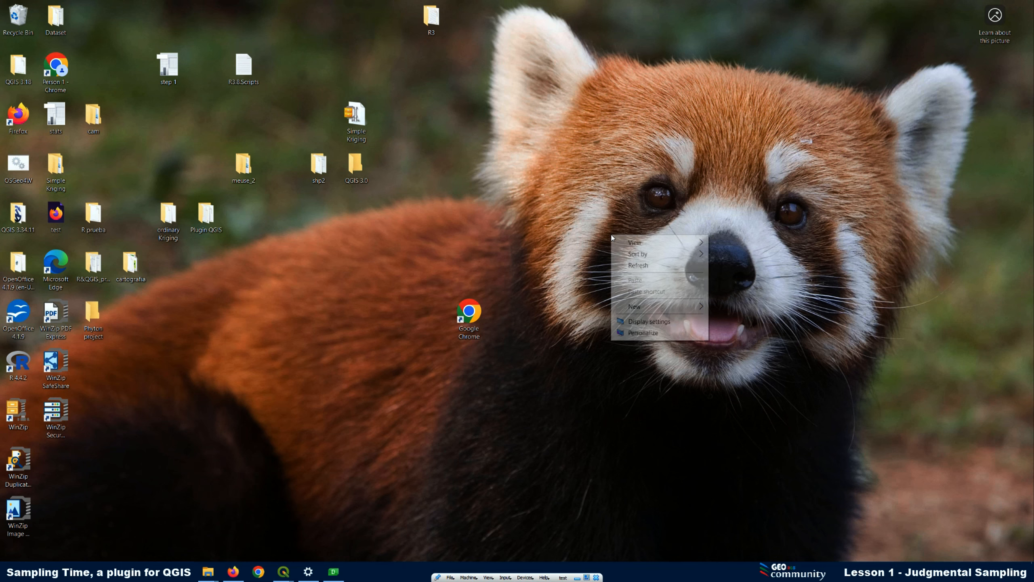
{"action": "left_click", "coordinate": [656, 322]}
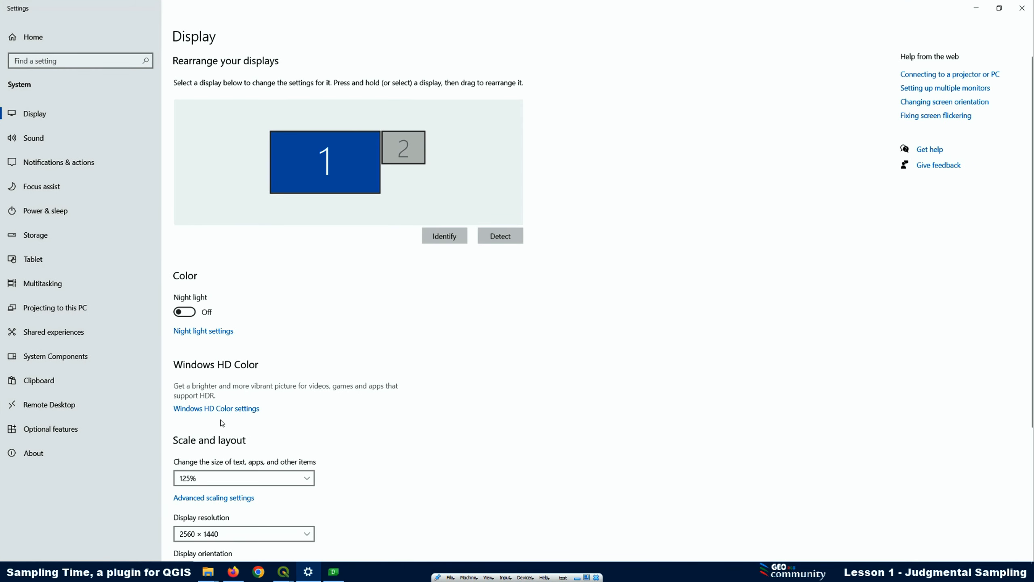
{"action": "left_click", "coordinate": [198, 483]}
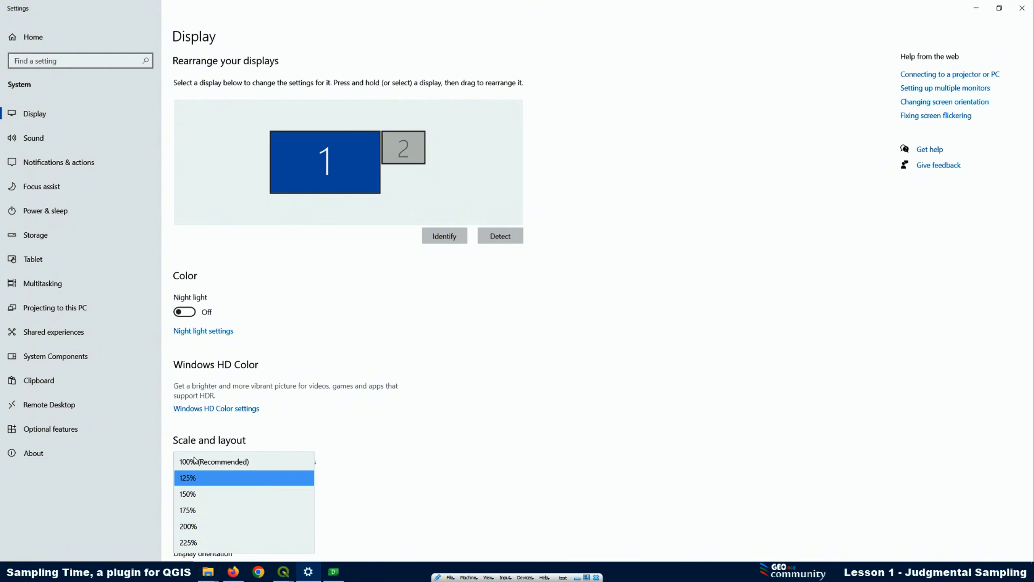
{"action": "left_click", "coordinate": [977, 8]}
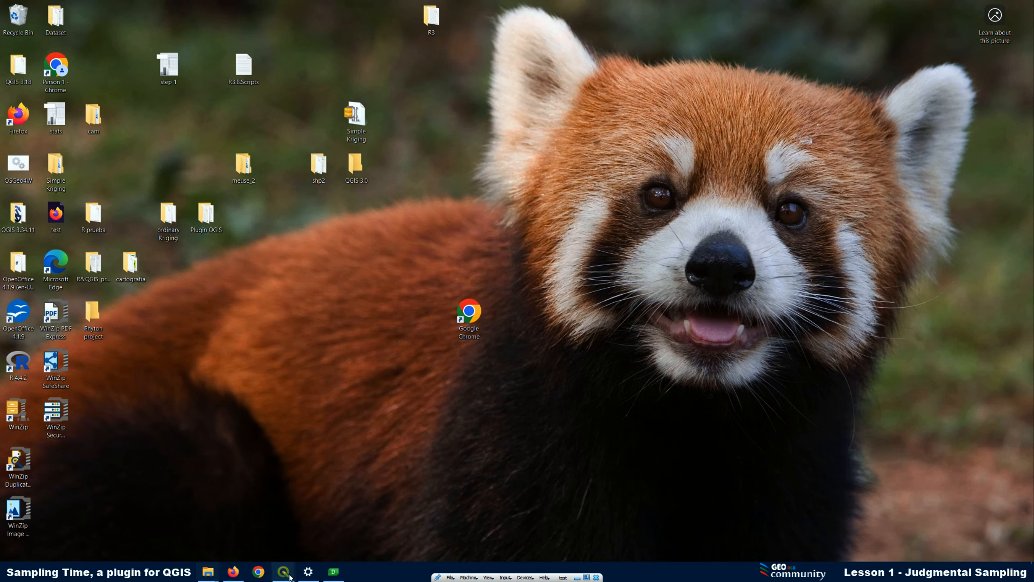
Return to QGIS, reopen the Sampling Time dialog, enable Add Samples by Coordinates, and dismiss its instructions
{"action": "mouse_move", "coordinate": [283, 572]}
{"action": "left_click", "coordinate": [68, 501]}
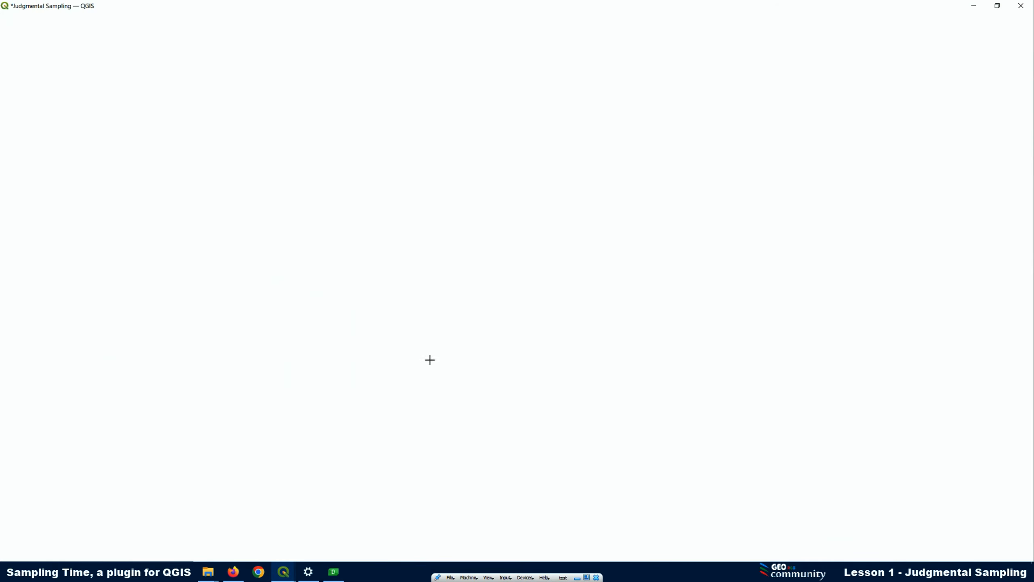
{"action": "left_click", "coordinate": [583, 52]}
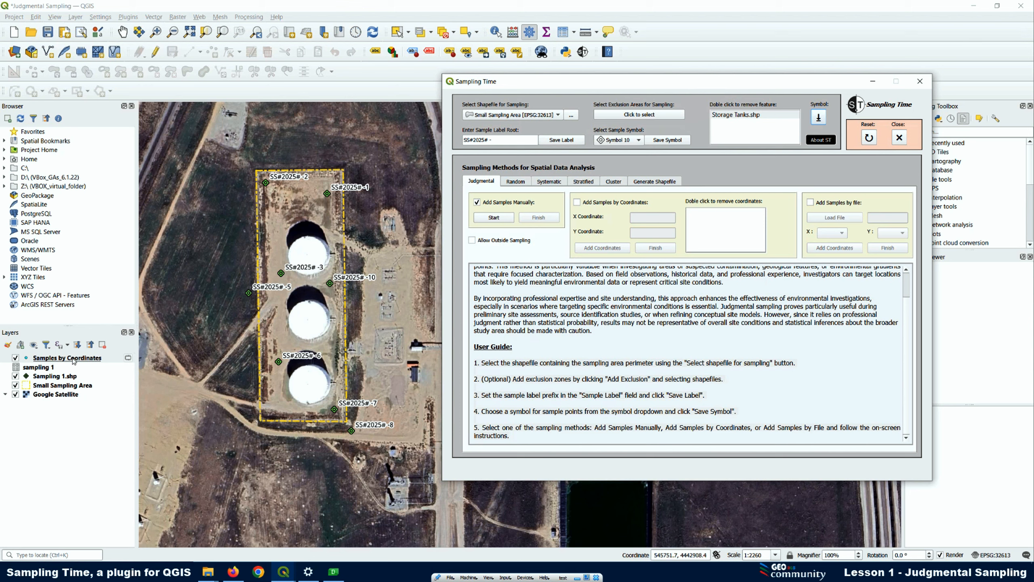
{"action": "left_click", "coordinate": [578, 203]}
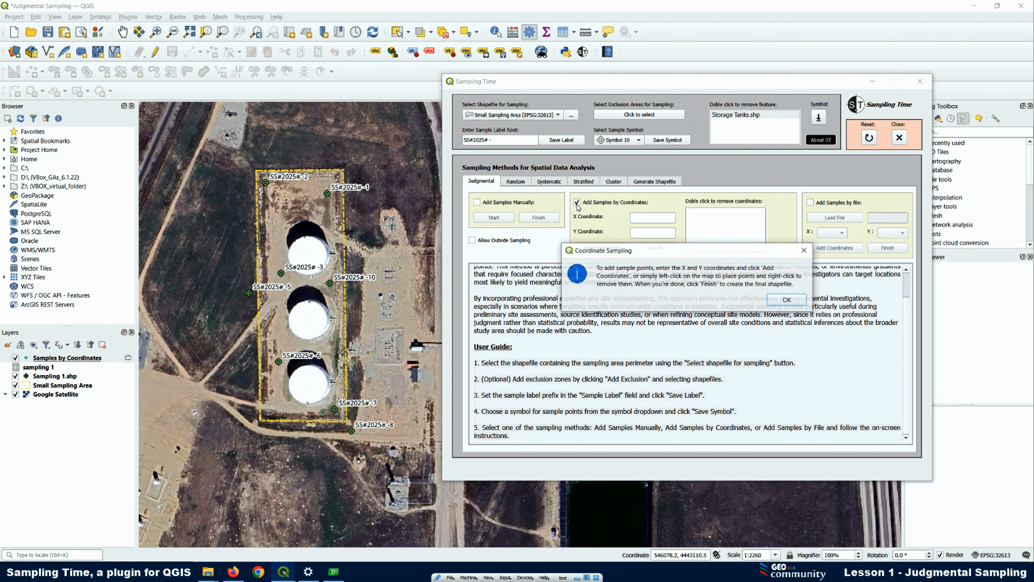
{"action": "left_click", "coordinate": [787, 299]}
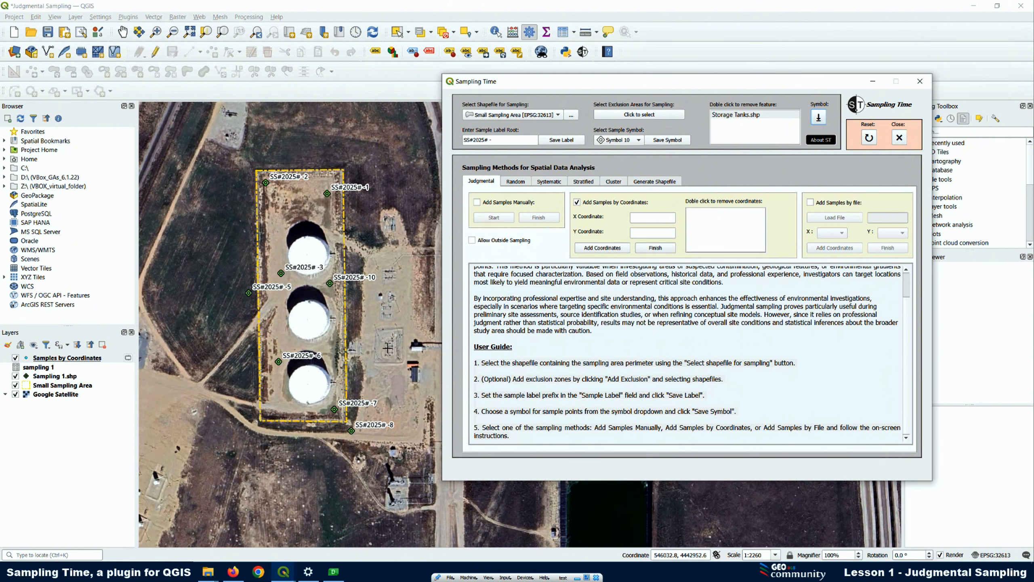
Remove the Samples by Coordinates layer from the project and hide the Sampling 1.shp layer
{"action": "right_click", "coordinate": [51, 361]}
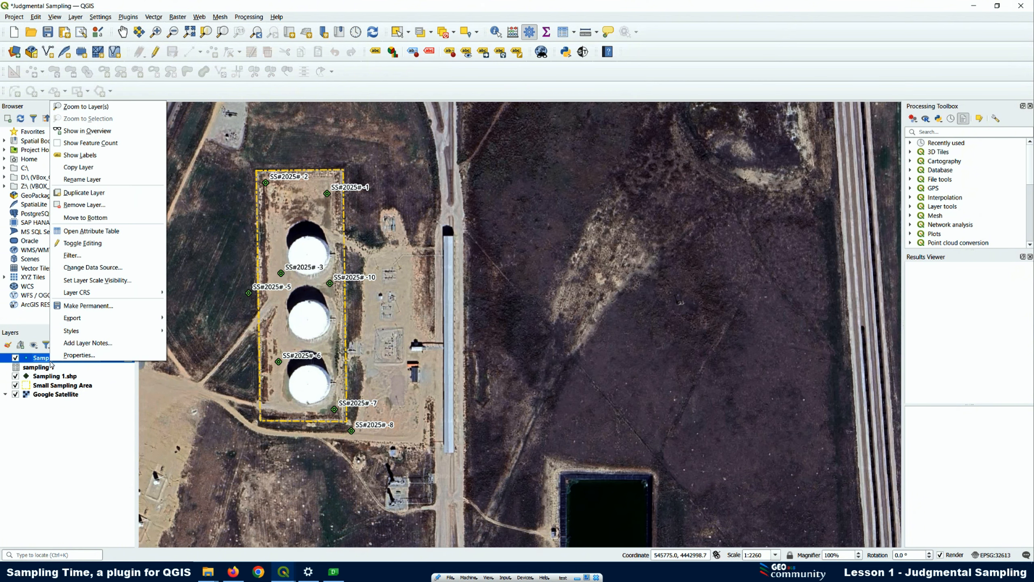
{"action": "left_click", "coordinate": [84, 204]}
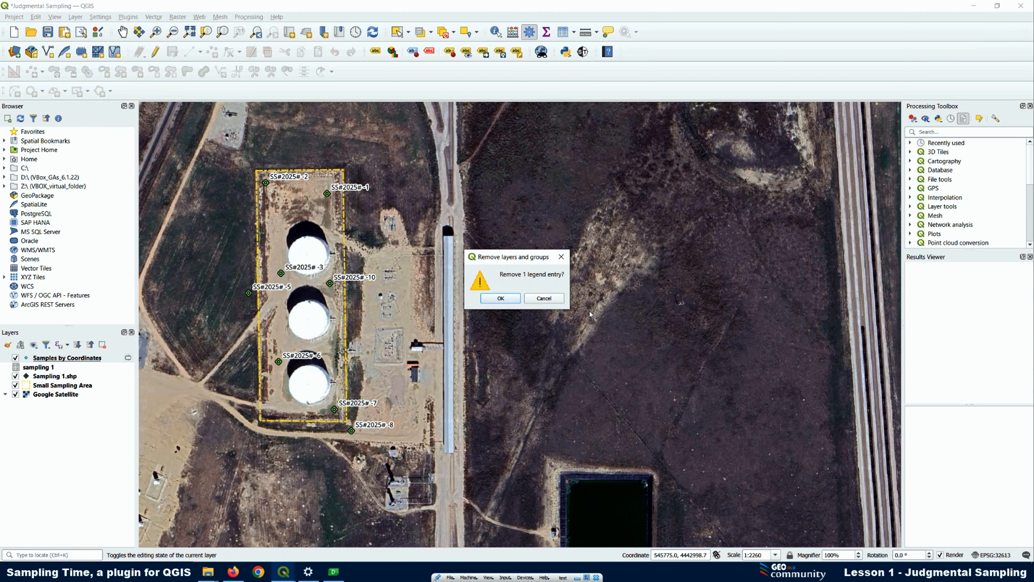
{"action": "left_click", "coordinate": [501, 298]}
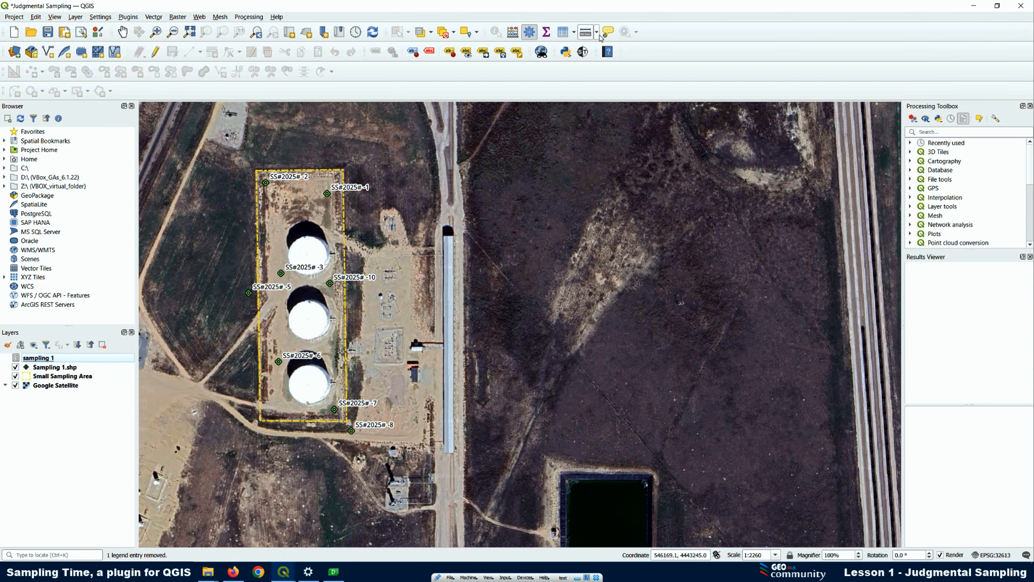
{"action": "left_click", "coordinate": [583, 51]}
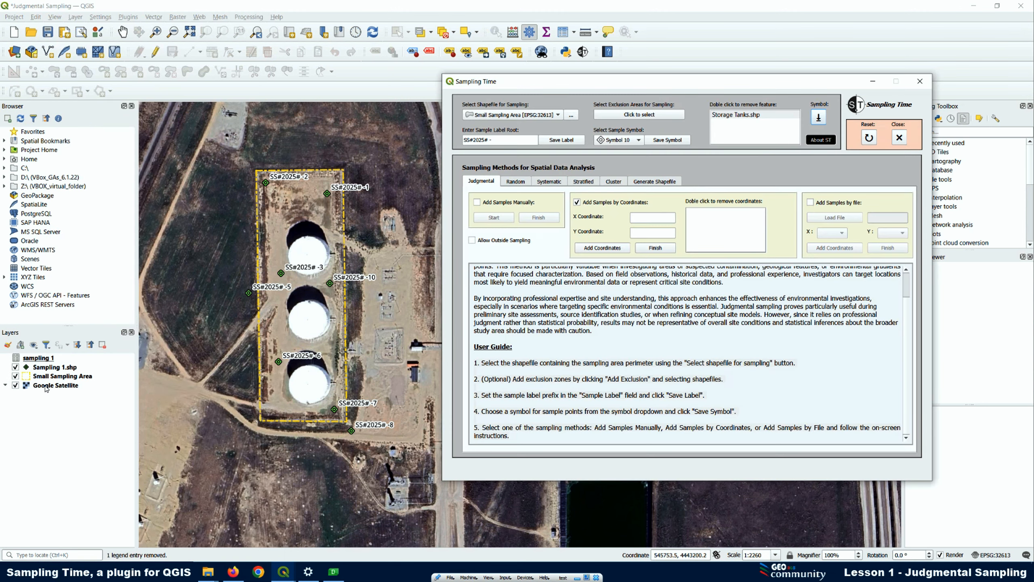
{"action": "left_click", "coordinate": [15, 367]}
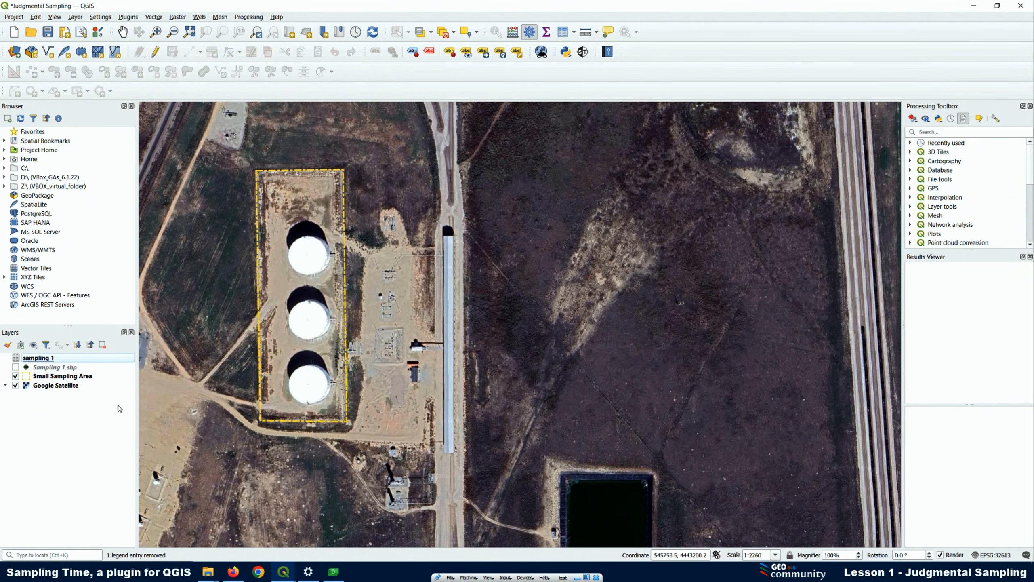
Close all the open attribute table windows of the Sampling 1.shp layer
{"action": "left_click", "coordinate": [291, 573]}
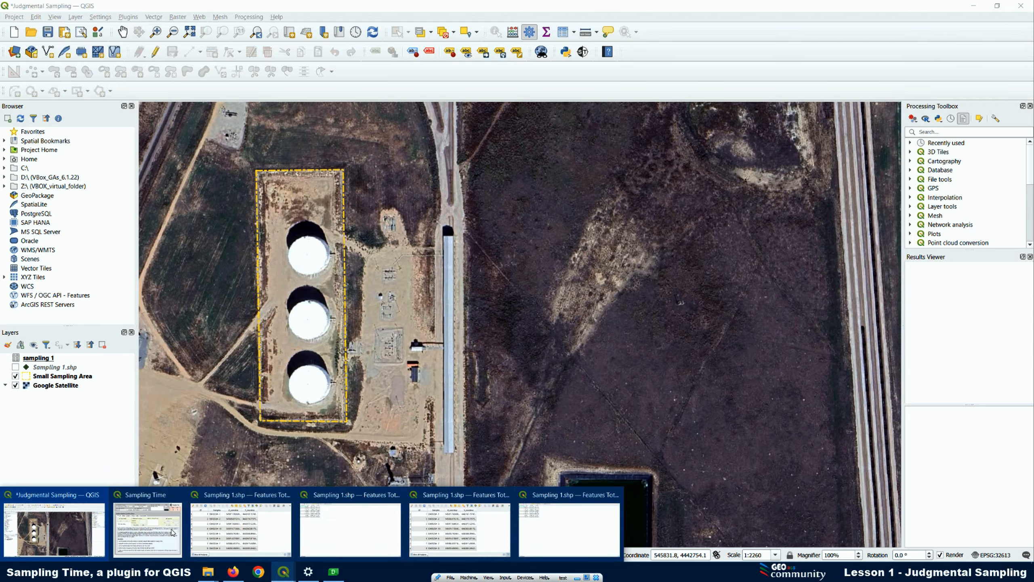
{"action": "left_click", "coordinate": [288, 496]}
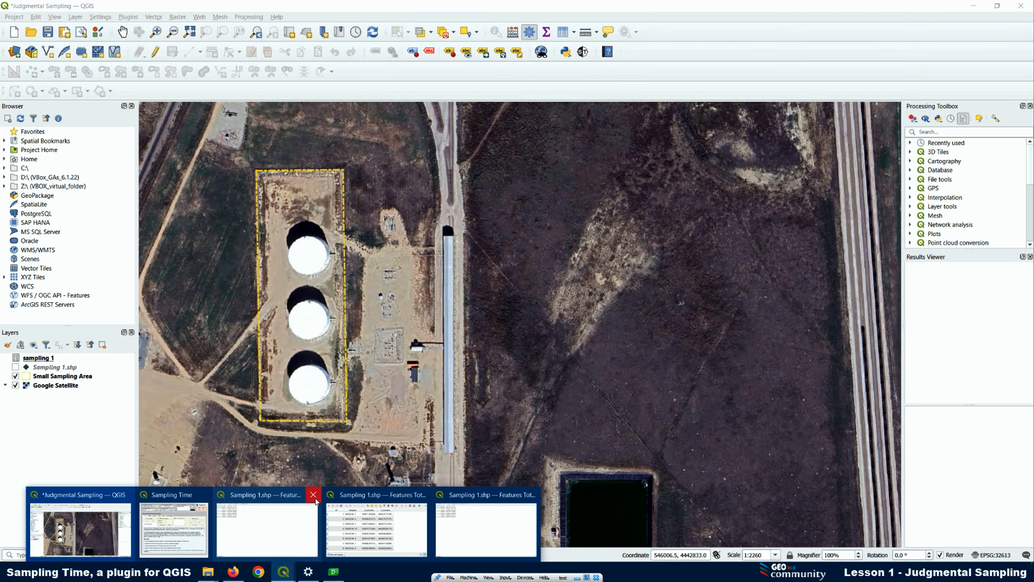
{"action": "left_click", "coordinate": [311, 494]}
{"action": "left_click", "coordinate": [368, 494]}
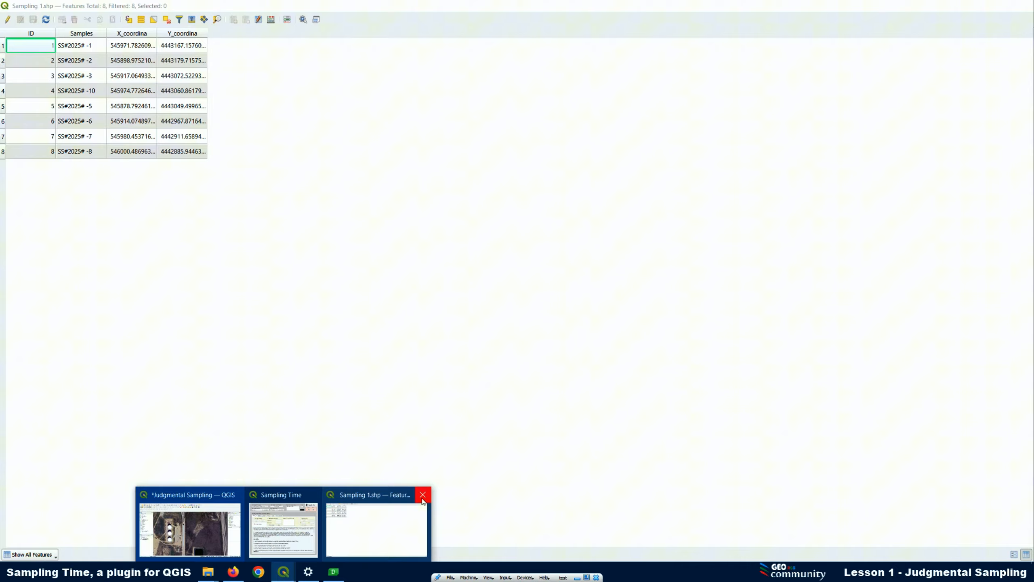
{"action": "left_click", "coordinate": [423, 494]}
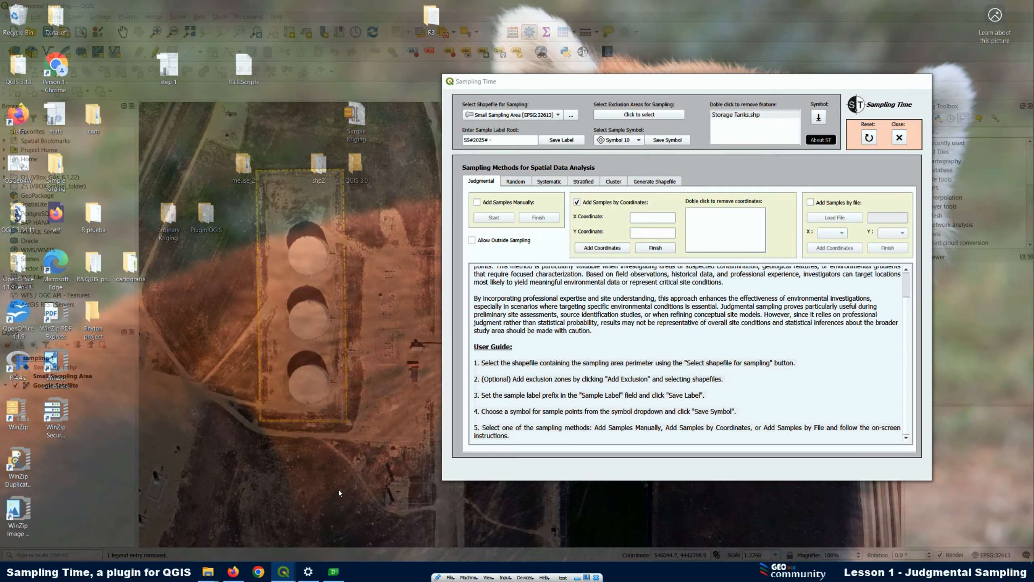
Bring back the Sampling Time dialog, turn Add Samples by Coordinates off and on again, and dismiss its instructions
{"action": "left_click", "coordinate": [339, 494]}
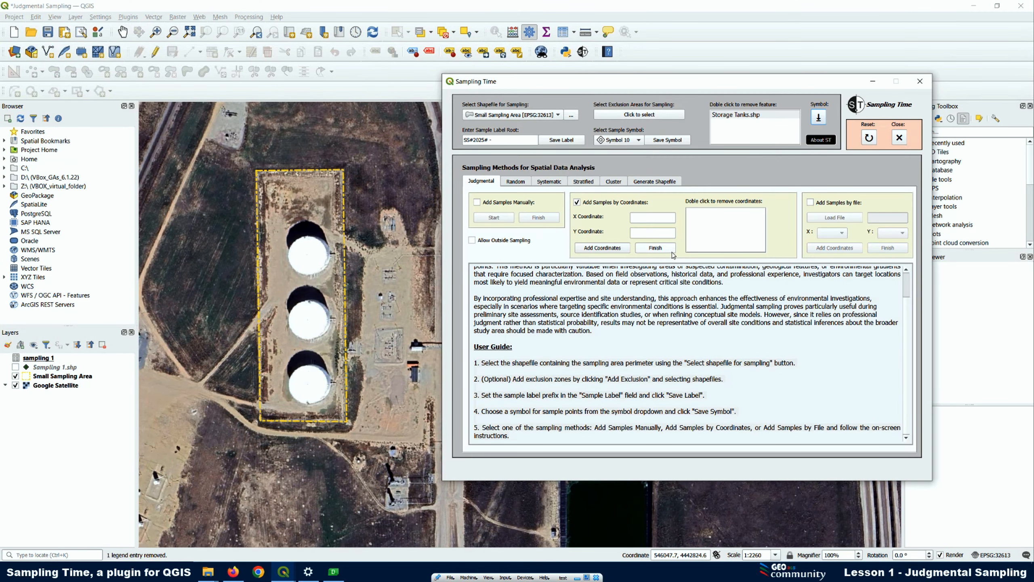
{"action": "left_click", "coordinate": [577, 202]}
{"action": "left_click", "coordinate": [577, 202]}
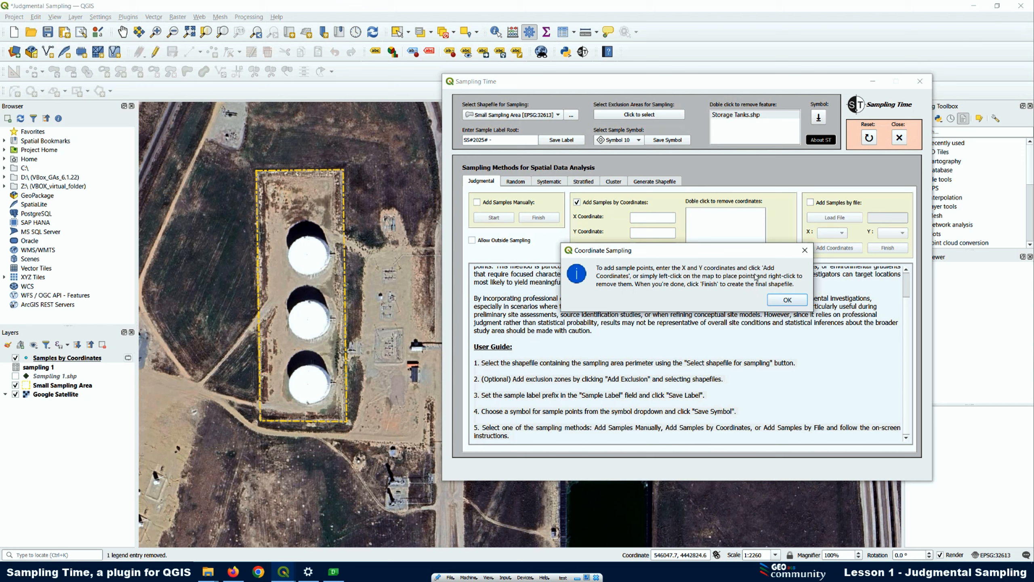
{"action": "left_click_drag", "start_coordinate": [672, 254], "coordinate": [656, 304]}
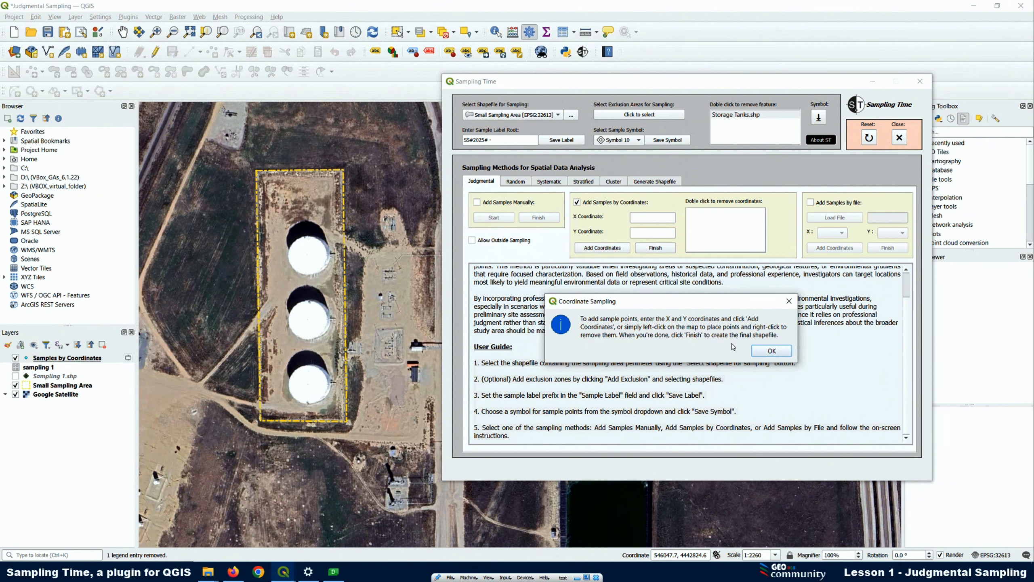
{"action": "left_click", "coordinate": [774, 355]}
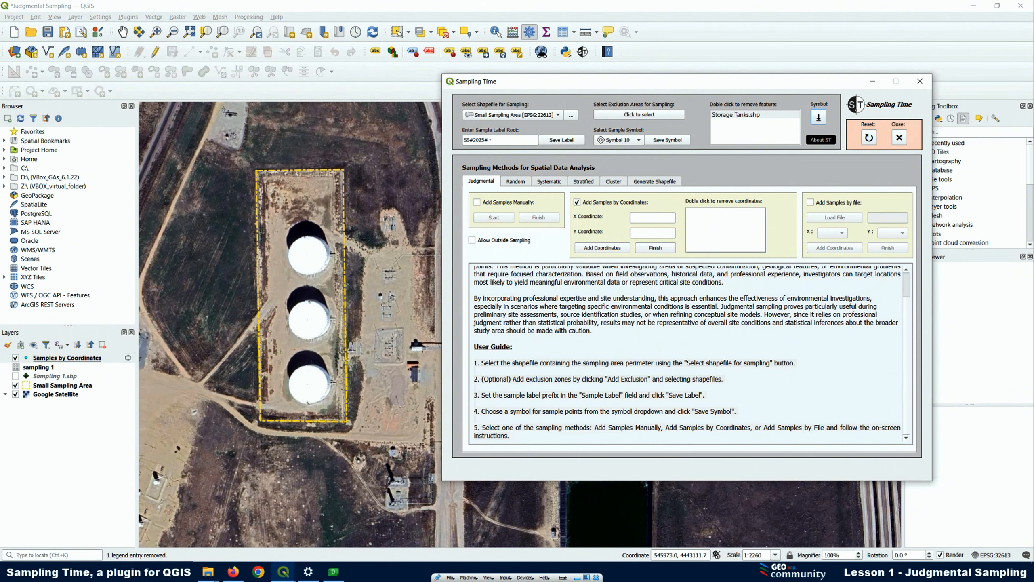
Place two sample points on the map north of the upper storage tank and check their coordinates in the Sampling Time dialog
{"action": "left_click", "coordinate": [268, 195]}
{"action": "left_click", "coordinate": [324, 212]}
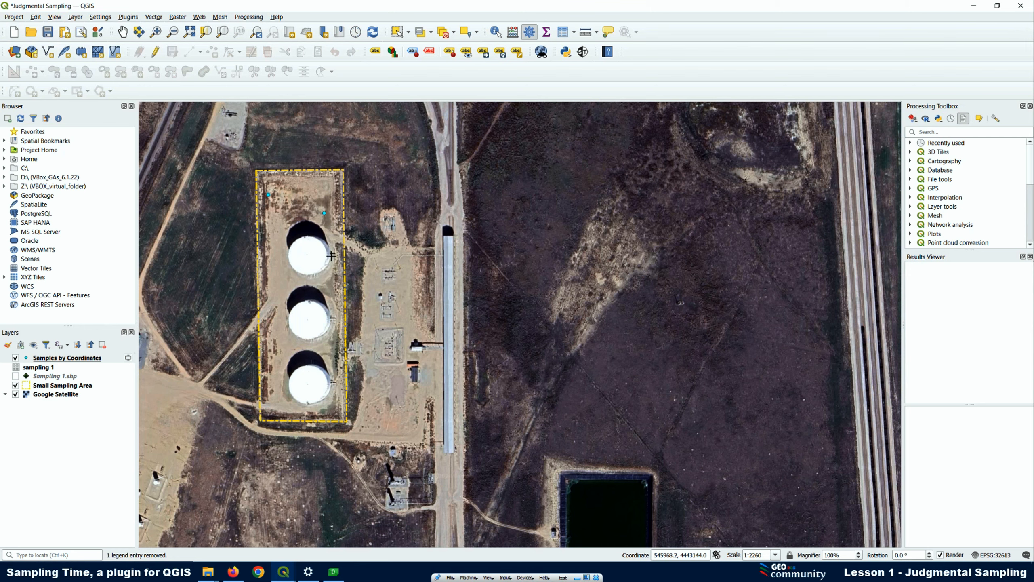
{"action": "mouse_move", "coordinate": [284, 571]}
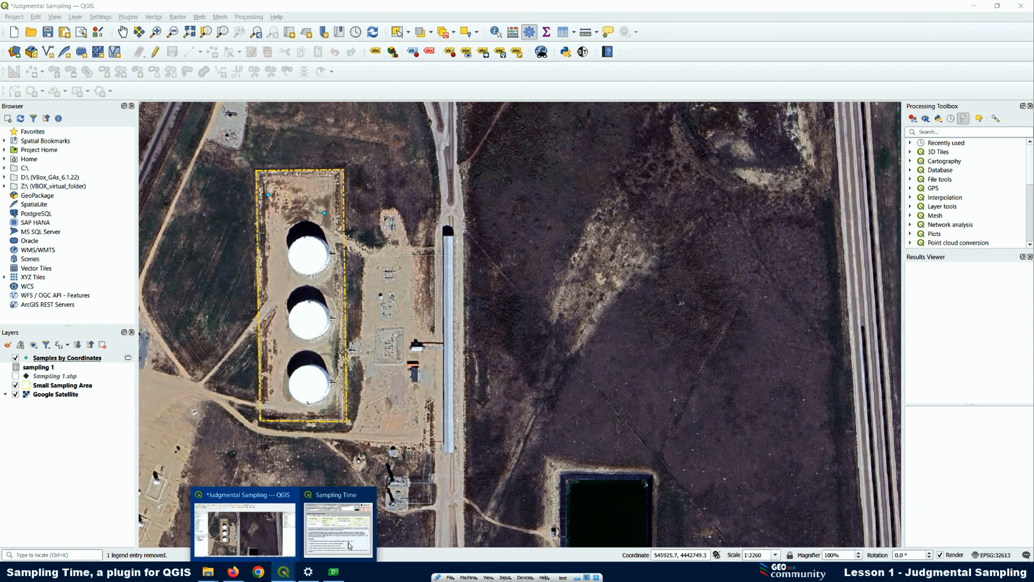
{"action": "left_click", "coordinate": [337, 499]}
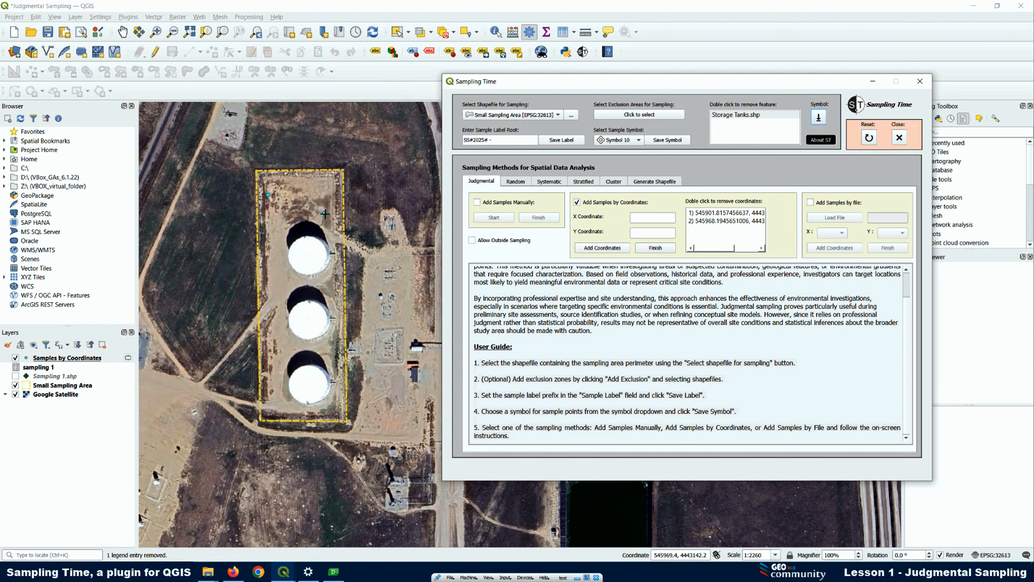
Remove the point northeast of the upper tank directly on the map, and the other one through the coordinates list
{"action": "left_click", "coordinate": [324, 213]}
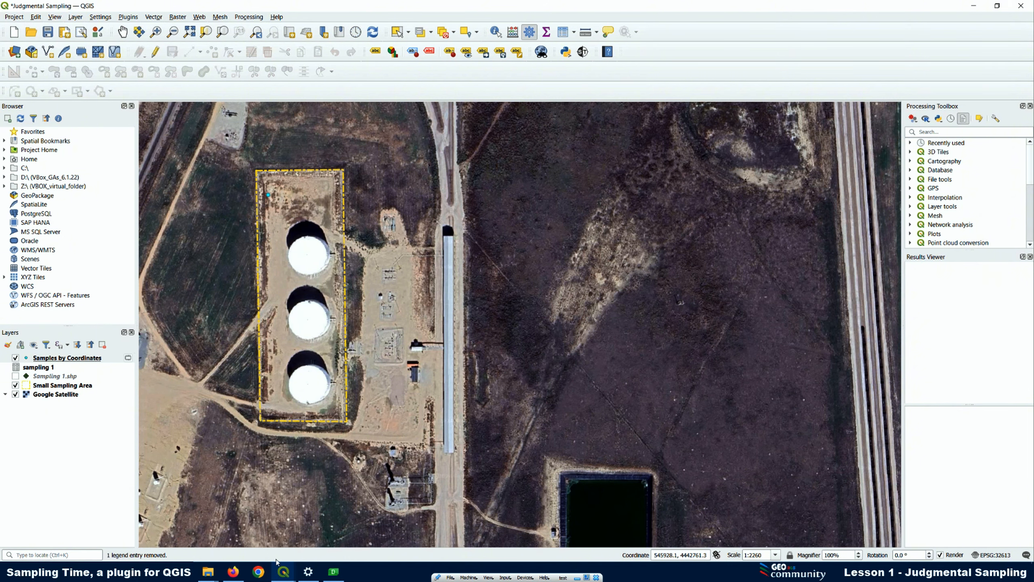
{"action": "left_click", "coordinate": [582, 51]}
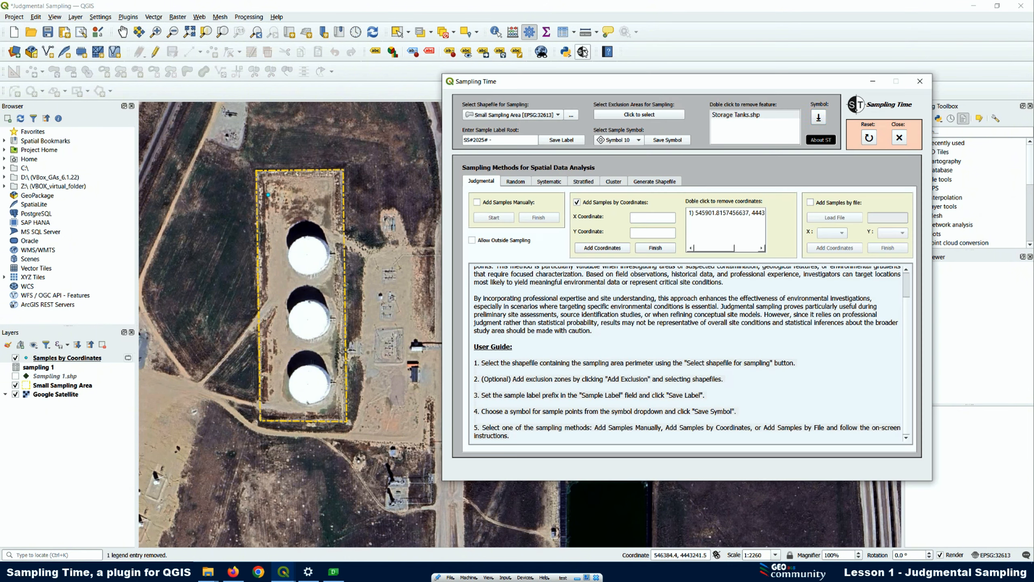
{"action": "double_click", "coordinate": [703, 213]}
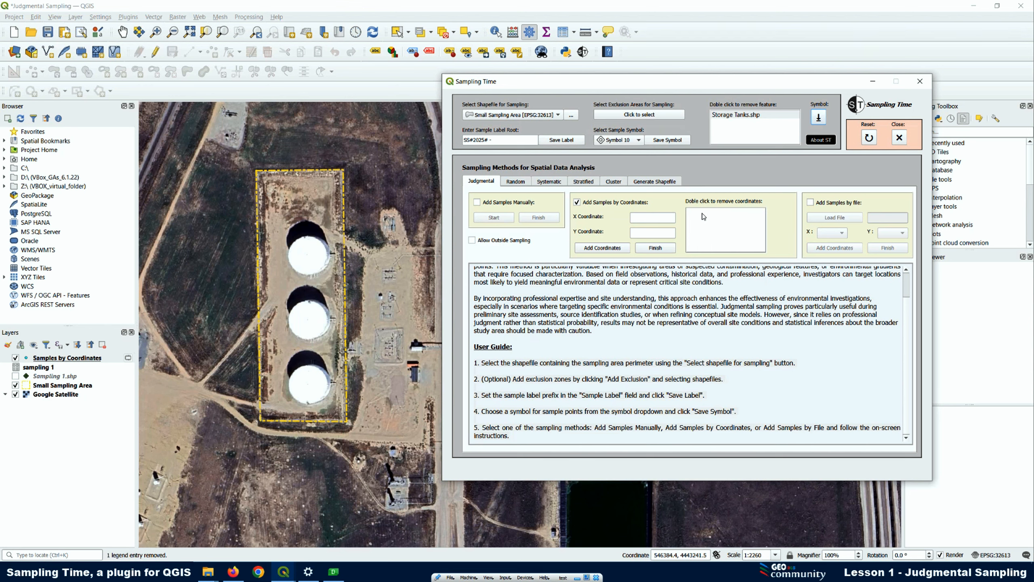
Place four sample points: one north of the upper tank, one west of it, and one on each side of the middle tank
{"action": "left_click", "coordinate": [282, 201]}
{"action": "left_click", "coordinate": [277, 262]}
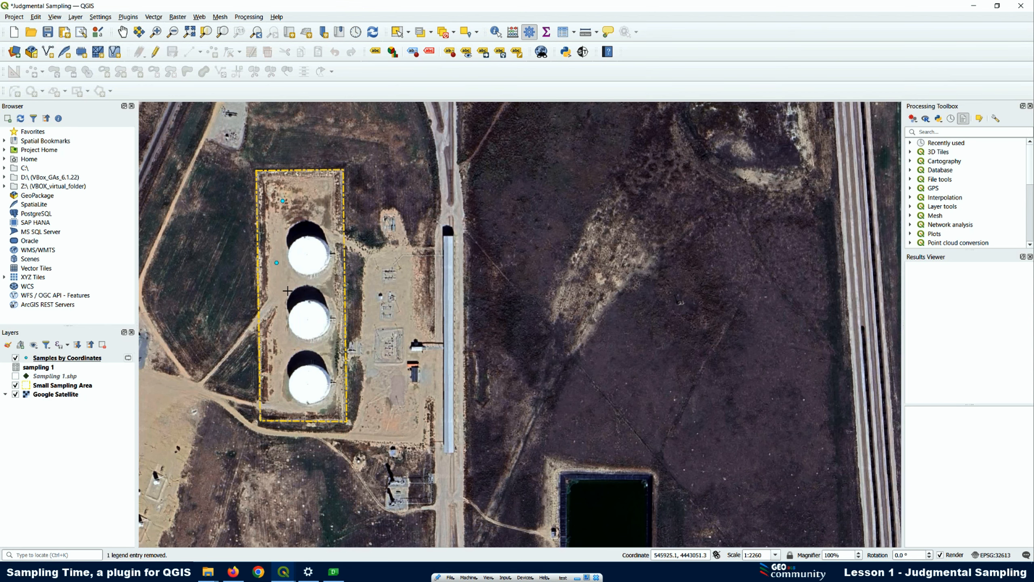
{"action": "left_click", "coordinate": [288, 292]}
{"action": "left_click", "coordinate": [334, 294]}
Try to place a sample on the upper storage tank and another west of the sampling area, dismissing each warning
{"action": "left_click", "coordinate": [316, 252]}
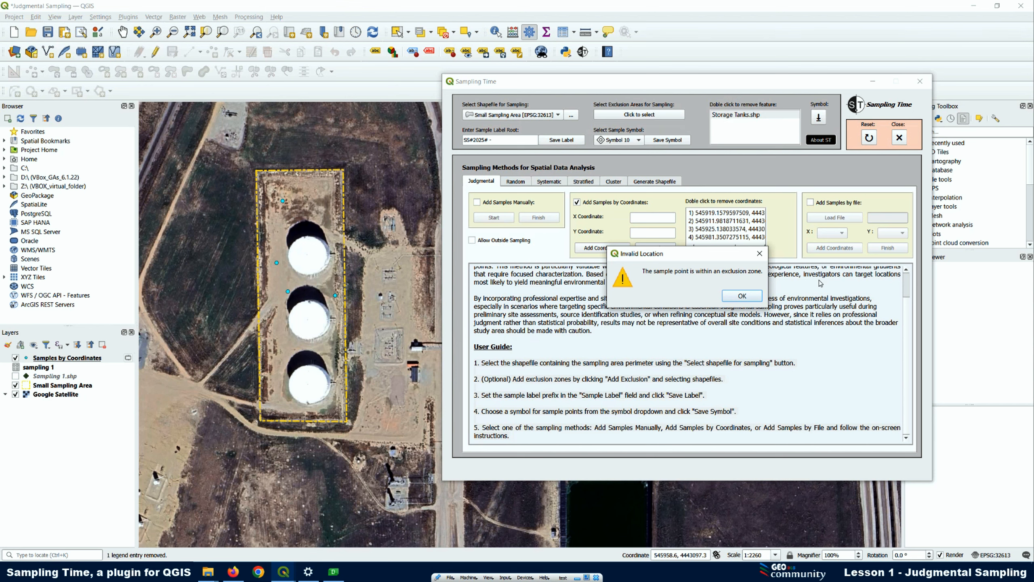
{"action": "left_click", "coordinate": [743, 296]}
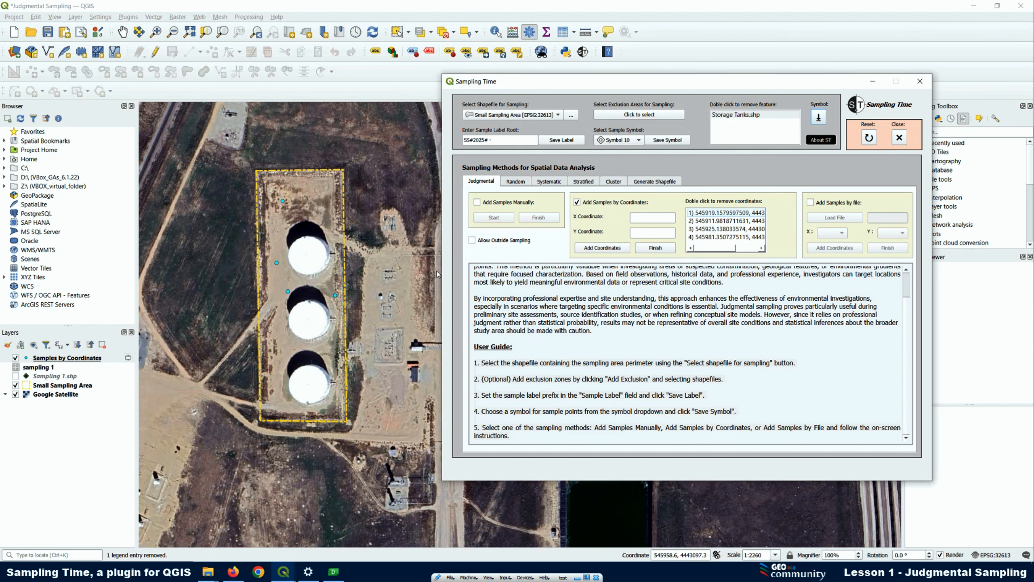
{"action": "left_click", "coordinate": [244, 293]}
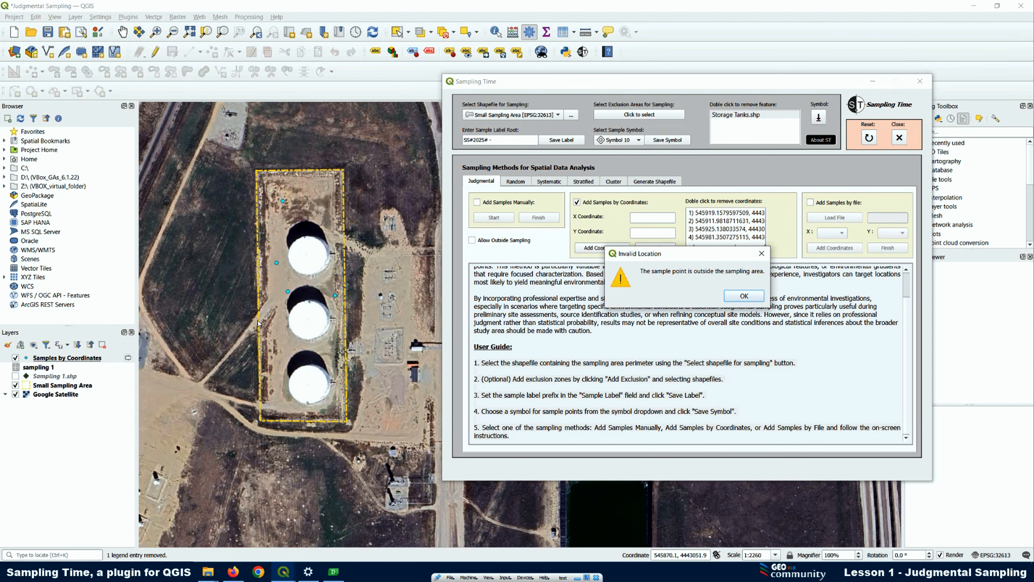
{"action": "left_click", "coordinate": [758, 297]}
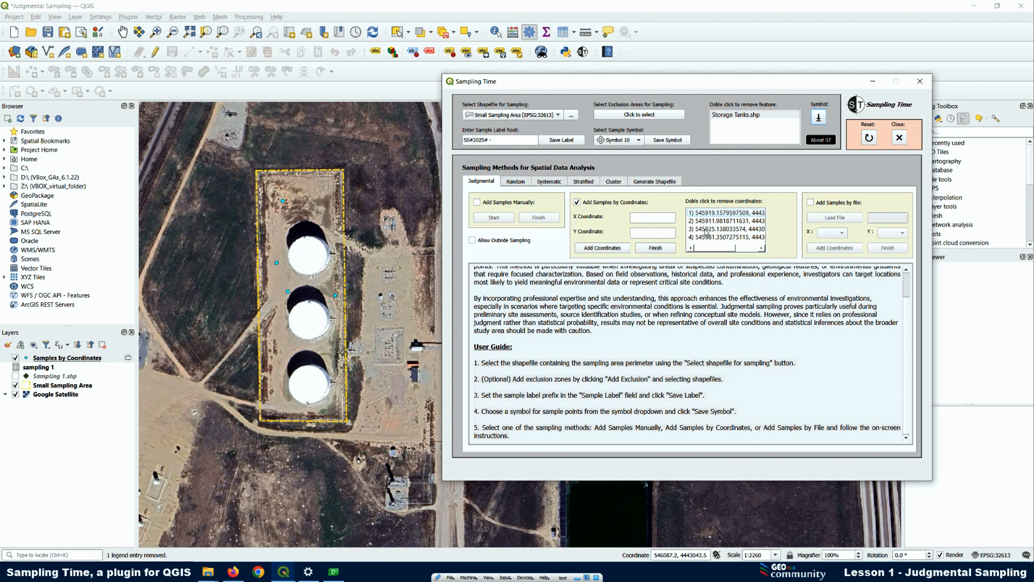
Remove the first entry from the coordinates list and select the remaining entries in turn
{"action": "double_click", "coordinate": [710, 213]}
{"action": "left_click", "coordinate": [713, 215]}
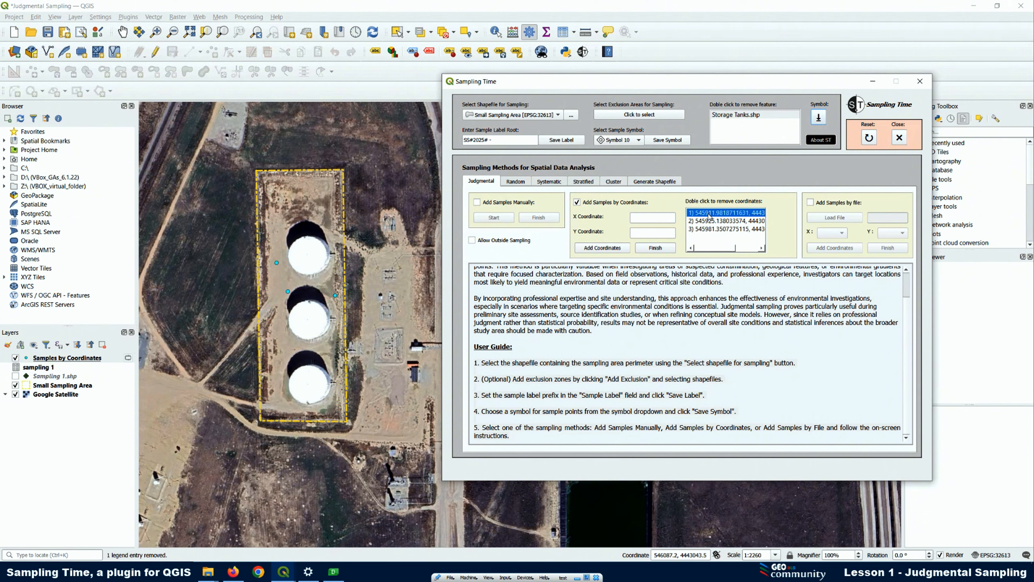
{"action": "left_click", "coordinate": [713, 222]}
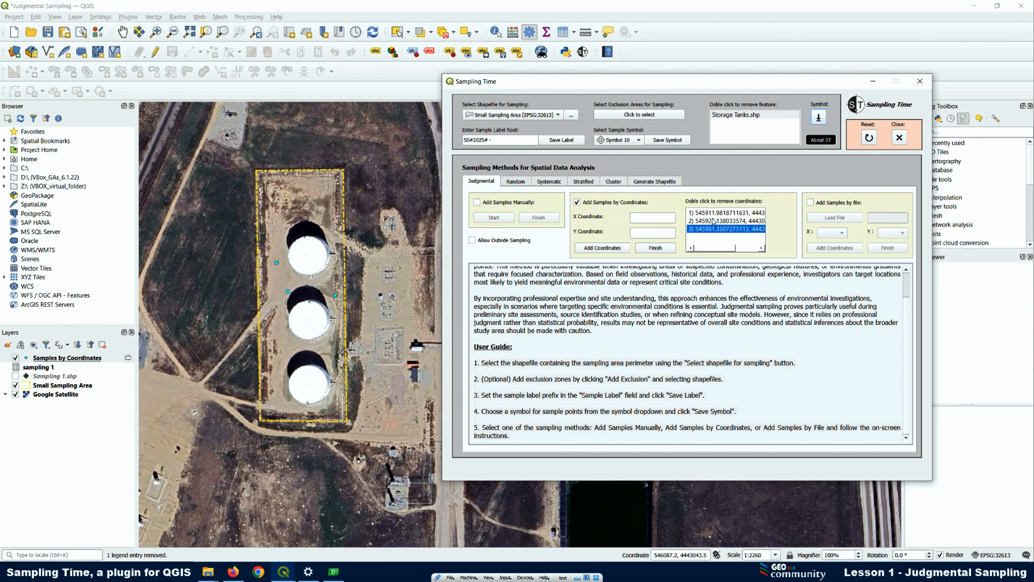
{"action": "left_click", "coordinate": [713, 213]}
{"action": "left_click", "coordinate": [708, 230]}
Remove the two sample points beside the middle tank on the map, and select the remaining entry in the Sampling Time coordinates list
{"action": "left_click", "coordinate": [287, 292]}
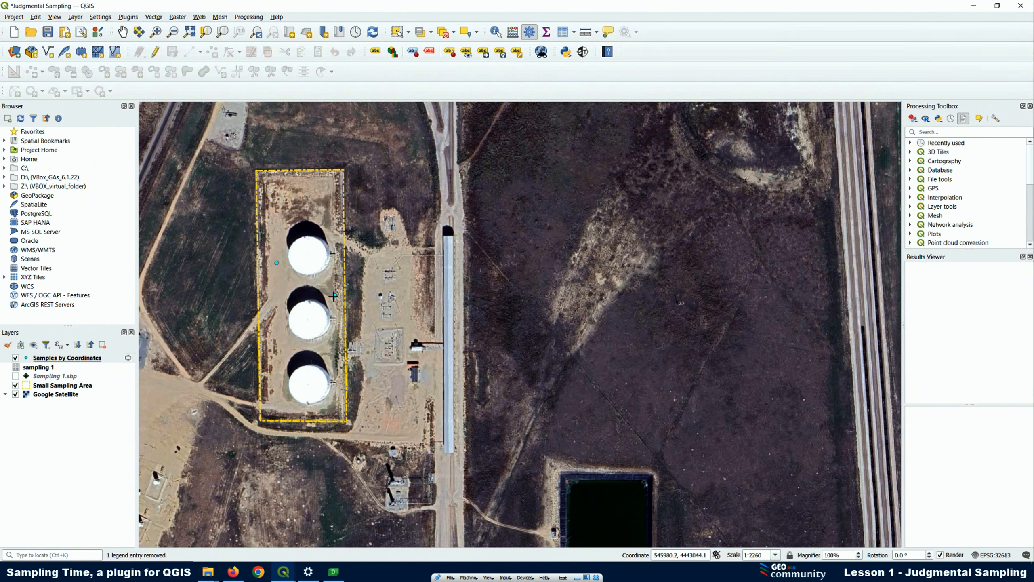
{"action": "mouse_move", "coordinate": [283, 572]}
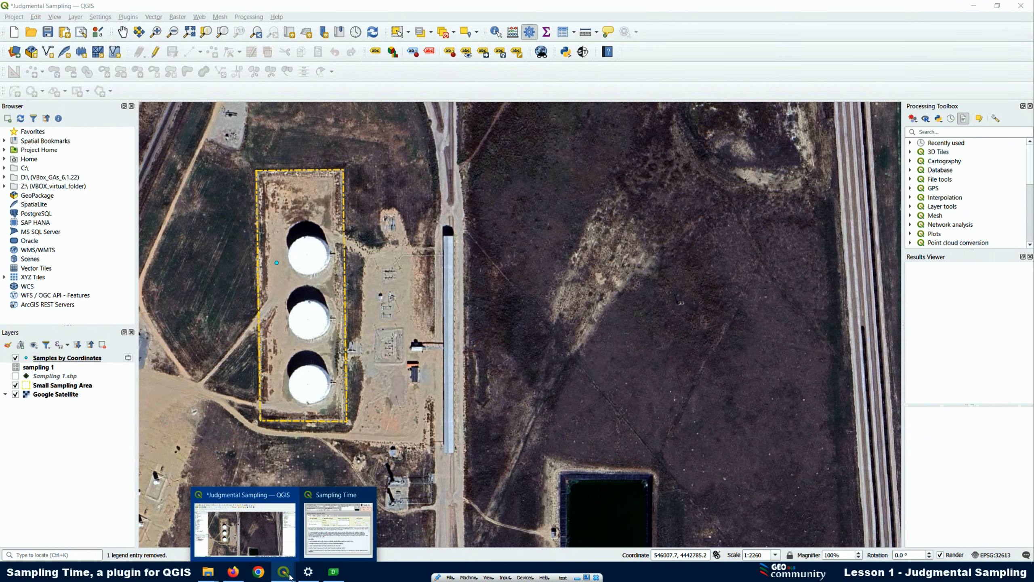
{"action": "left_click", "coordinate": [344, 495]}
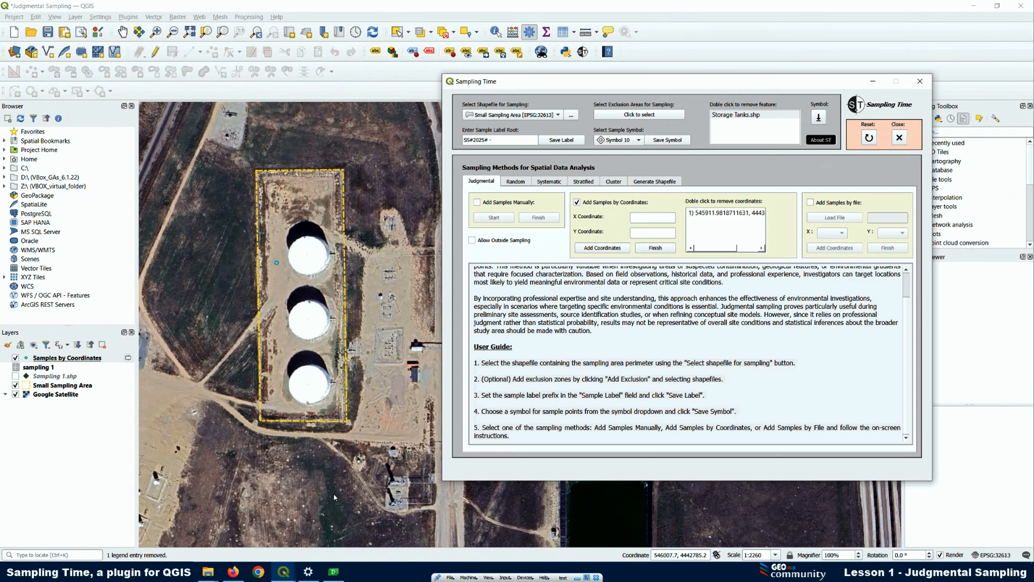
{"action": "left_click", "coordinate": [713, 213]}
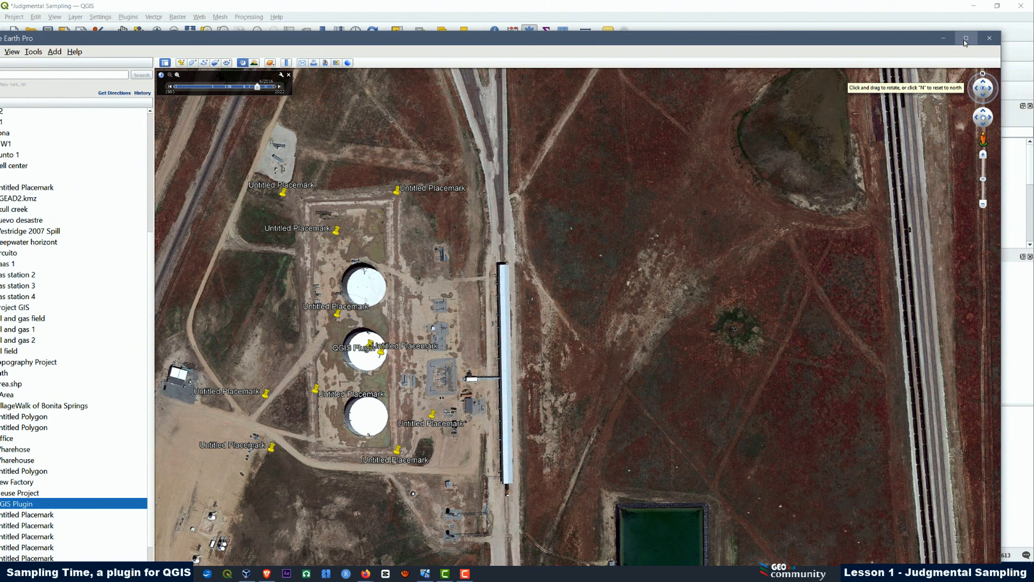
Switch to Google Earth Pro, maximize it, check the coordinate display format in its 3D View options, and close the options
{"action": "left_click", "coordinate": [966, 39]}
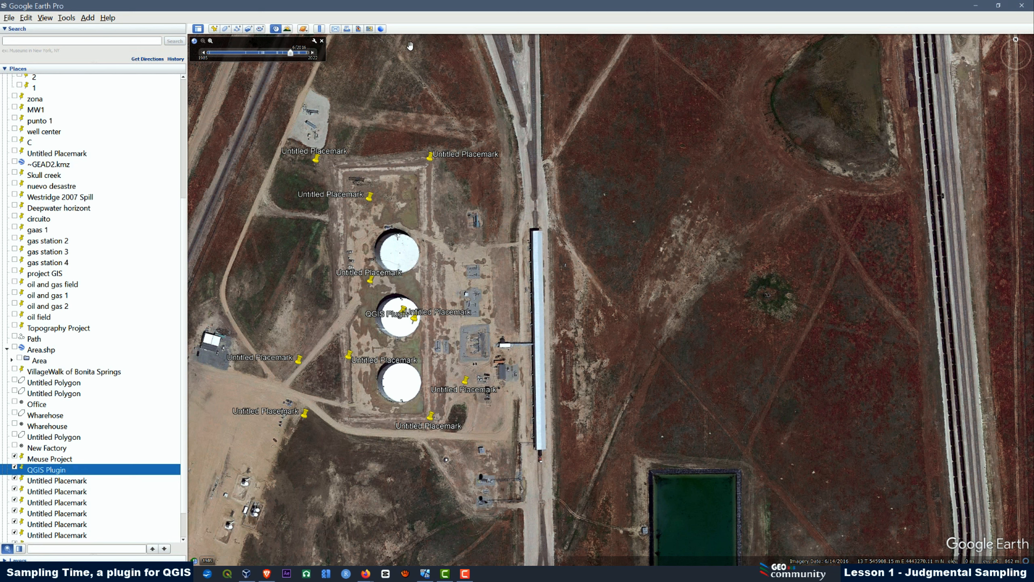
{"action": "left_click", "coordinate": [65, 19]}
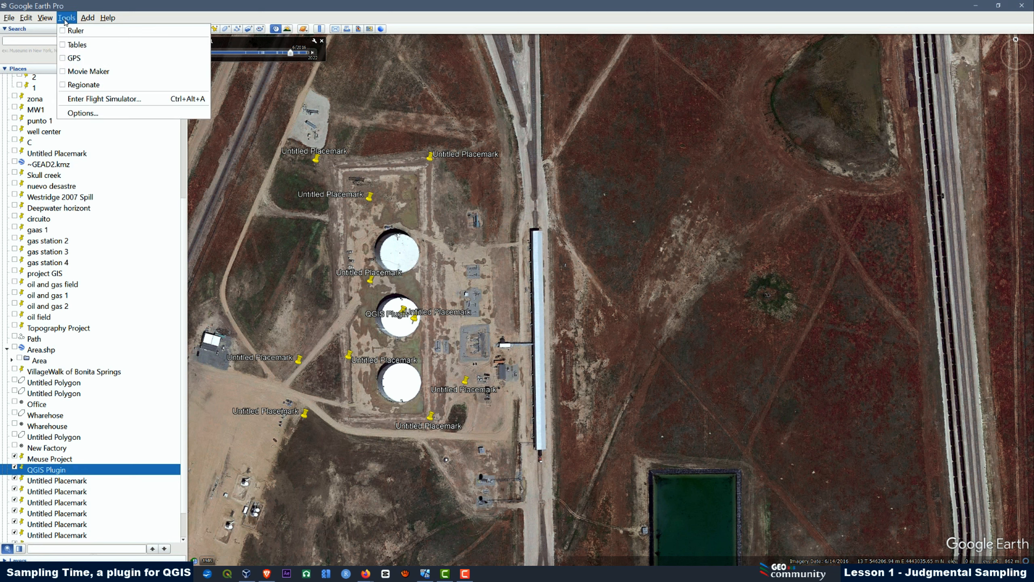
{"action": "left_click", "coordinate": [86, 113]}
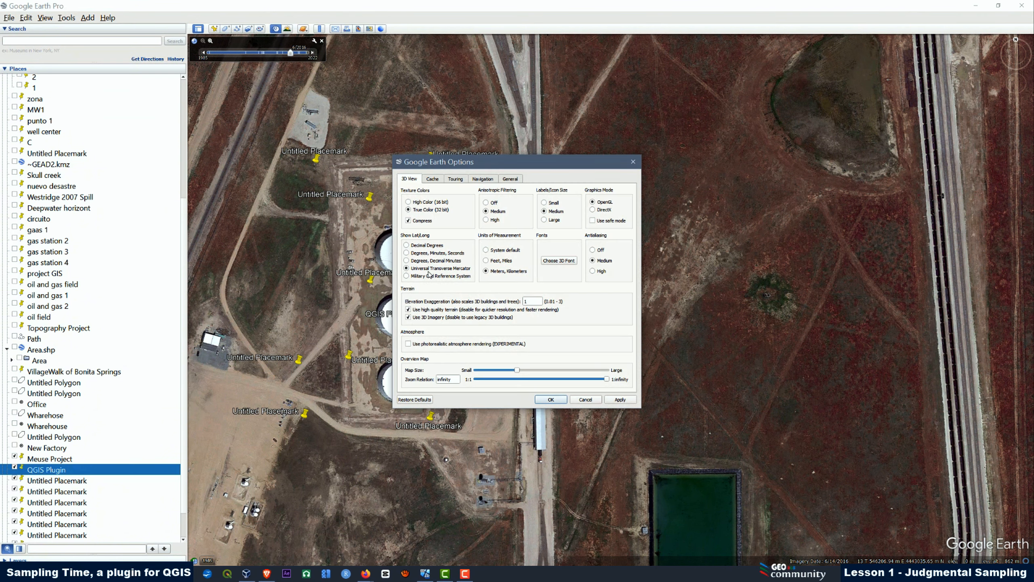
{"action": "left_click", "coordinate": [633, 163]}
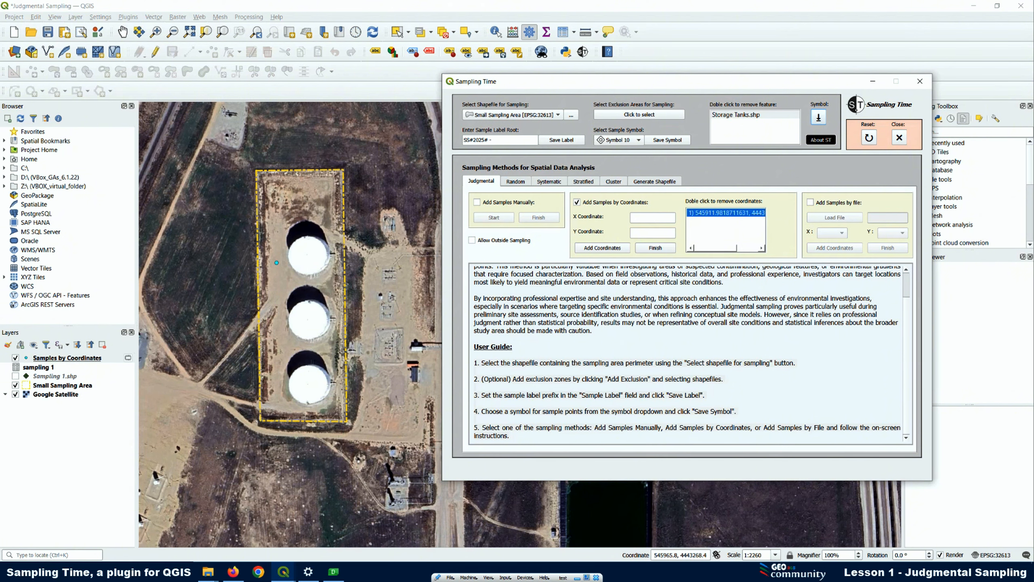
Open the project CRS properties in QGIS, and open the properties of the placemark north of the upper tank in Google Earth Pro
{"action": "left_click", "coordinate": [998, 558]}
{"action": "left_click", "coordinate": [998, 556]}
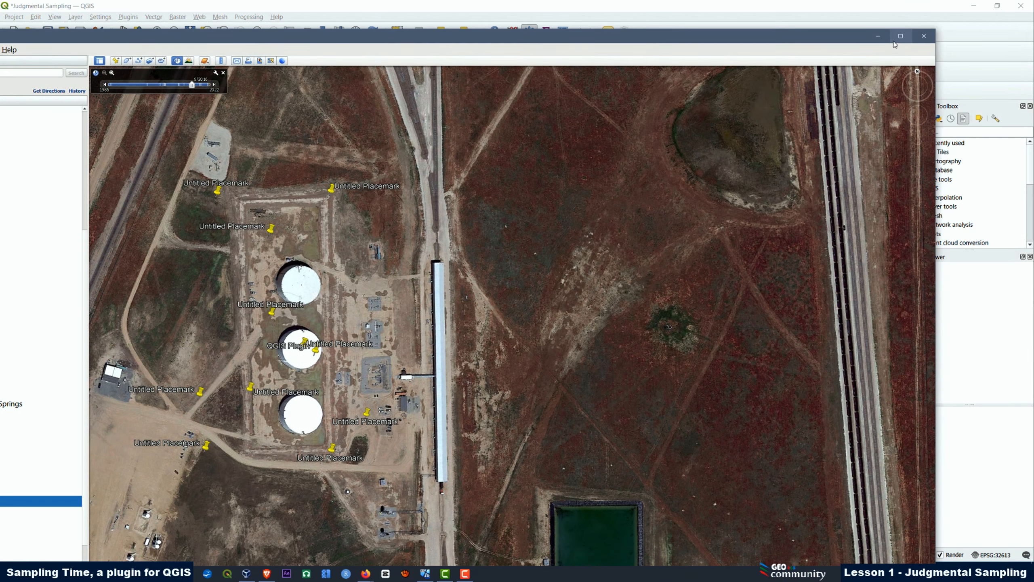
{"action": "left_click", "coordinate": [901, 37]}
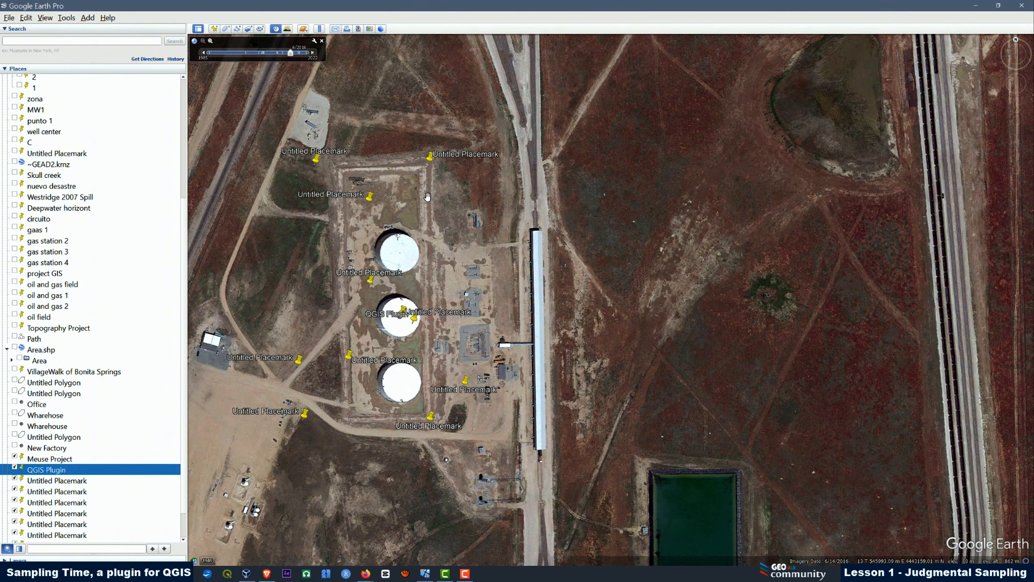
{"action": "right_click", "coordinate": [371, 196]}
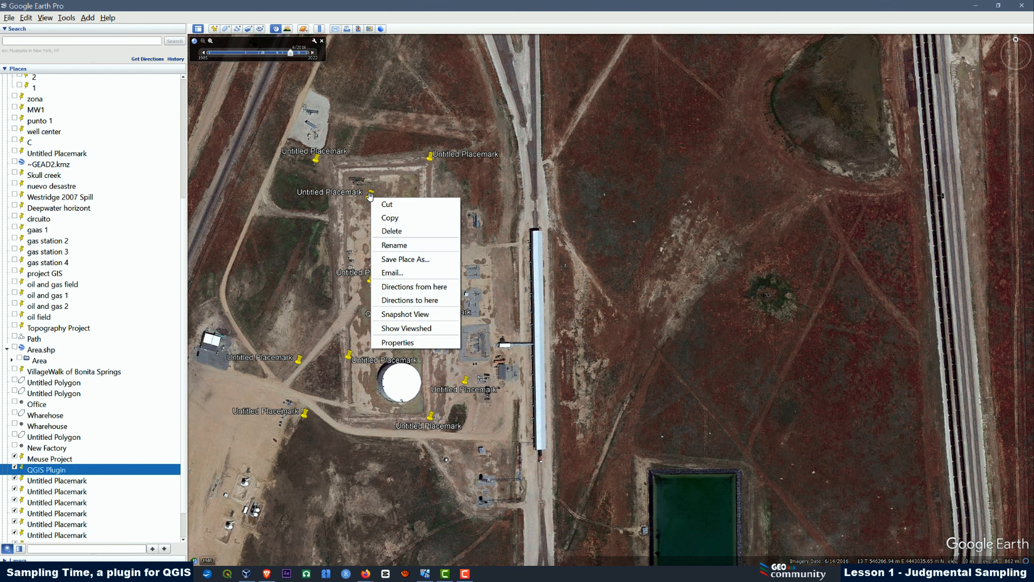
{"action": "left_click", "coordinate": [395, 346]}
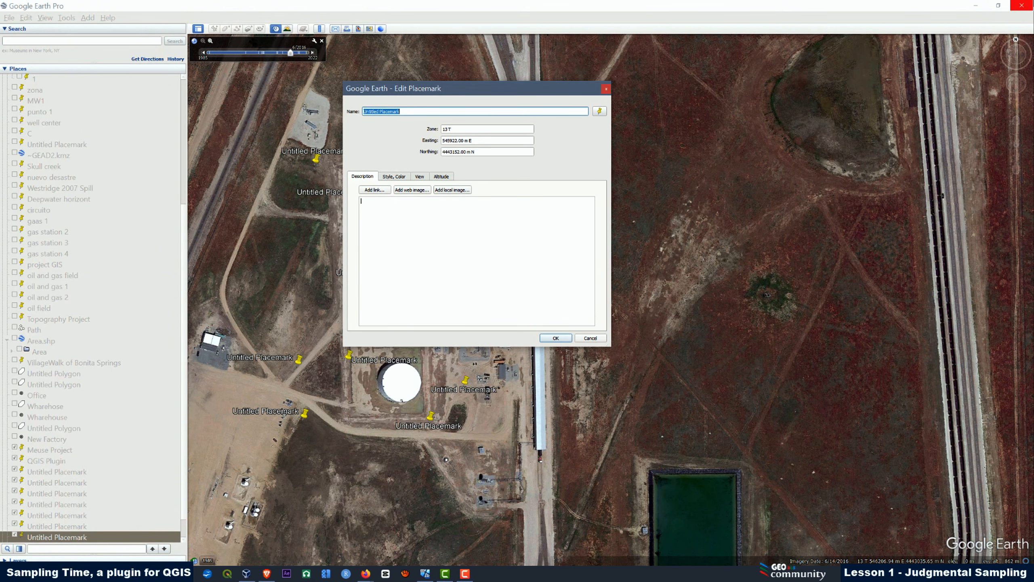
Return to QGIS, set the Edit Placemark window beside the project CRS properties to compare the UTM zones, and close the project properties
{"action": "left_click_drag", "start_coordinate": [838, 6], "coordinate": [285, 581]}
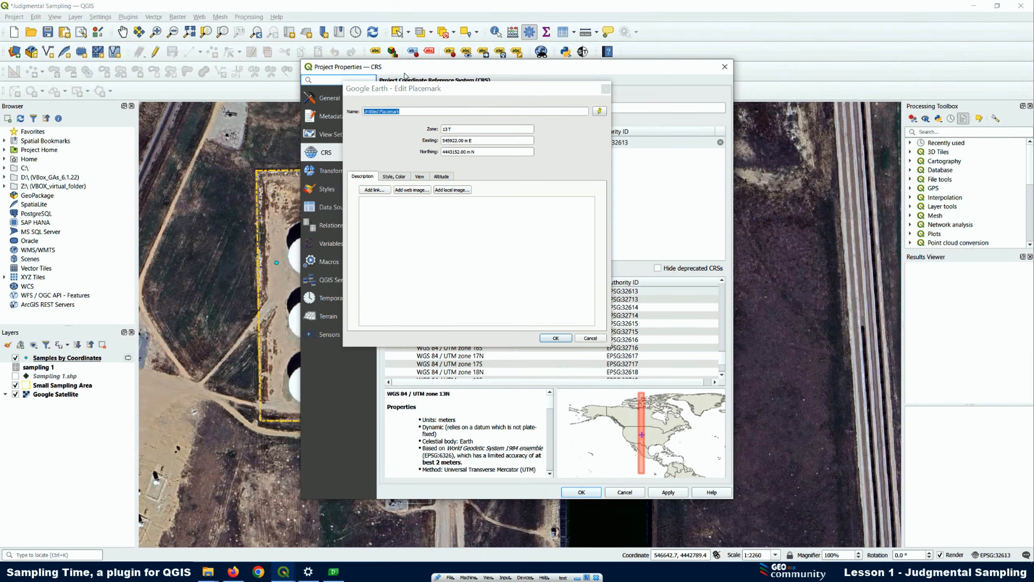
{"action": "left_click_drag", "start_coordinate": [441, 87], "coordinate": [148, 59]}
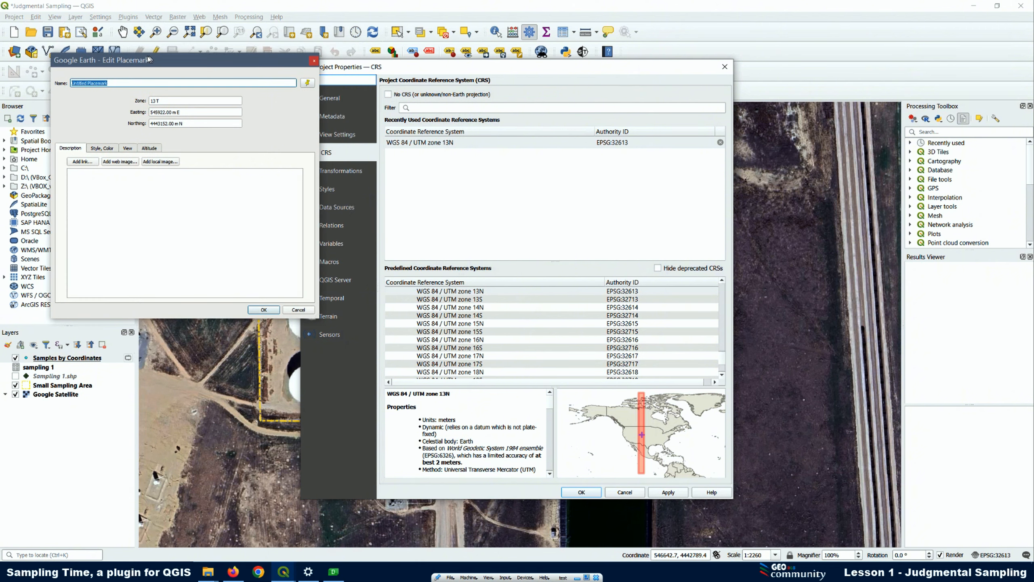
{"action": "left_click", "coordinate": [725, 66]}
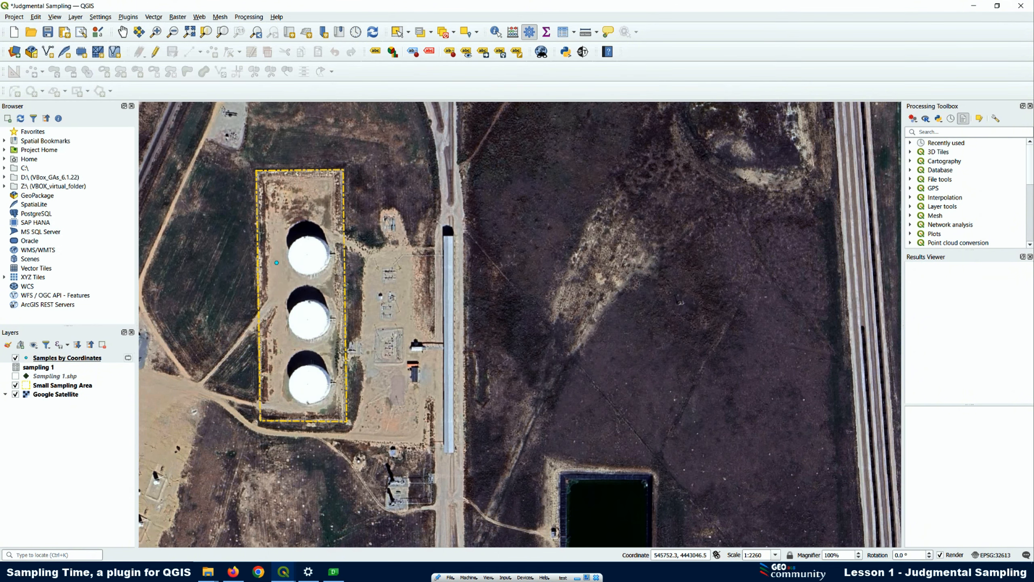
Bring the Google Earth placemark's UTM coordinates into Sampling Time and add a sample at X 545922.00, Y 4443152.00
{"action": "key", "text": "alt+Tab"}
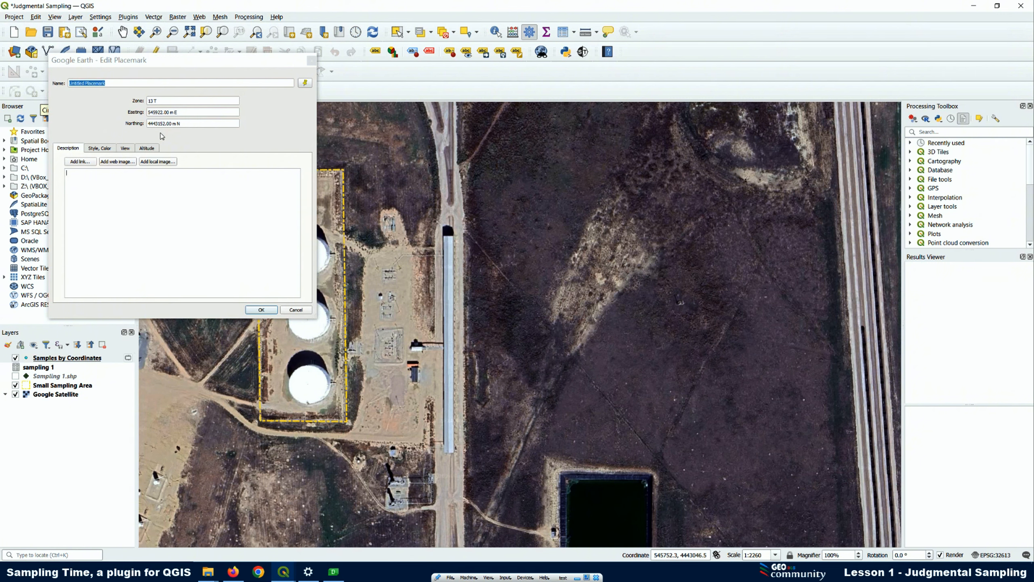
{"action": "key", "text": "alt+Tab"}
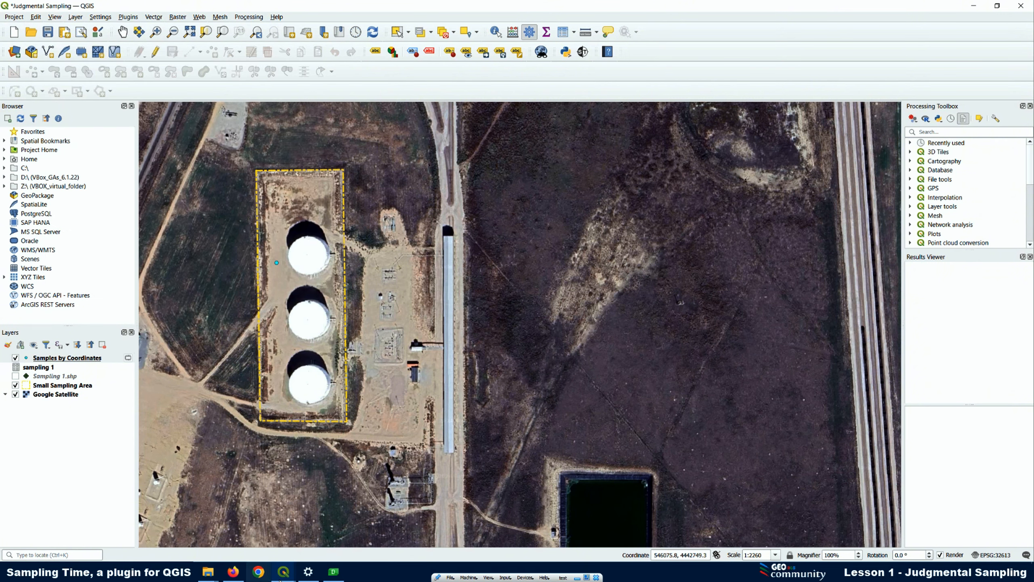
{"action": "left_click", "coordinate": [582, 52]}
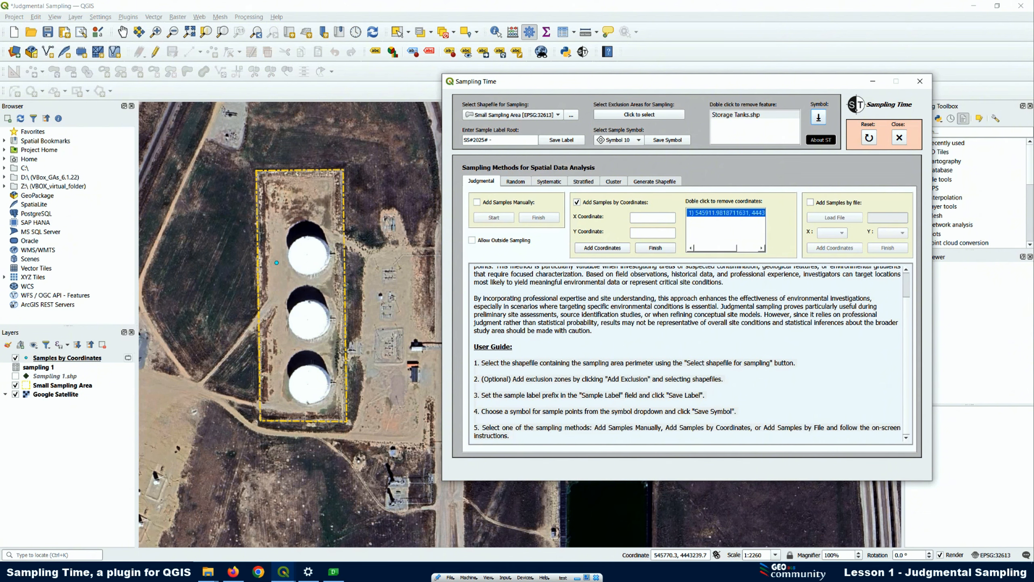
{"action": "right_click", "coordinate": [642, 217]}
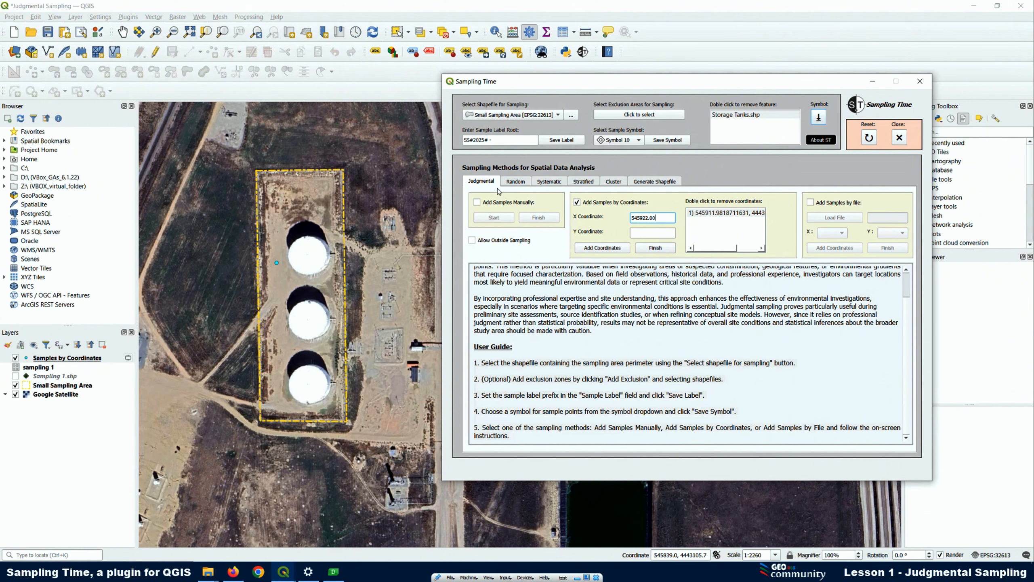
{"action": "right_click", "coordinate": [648, 235]}
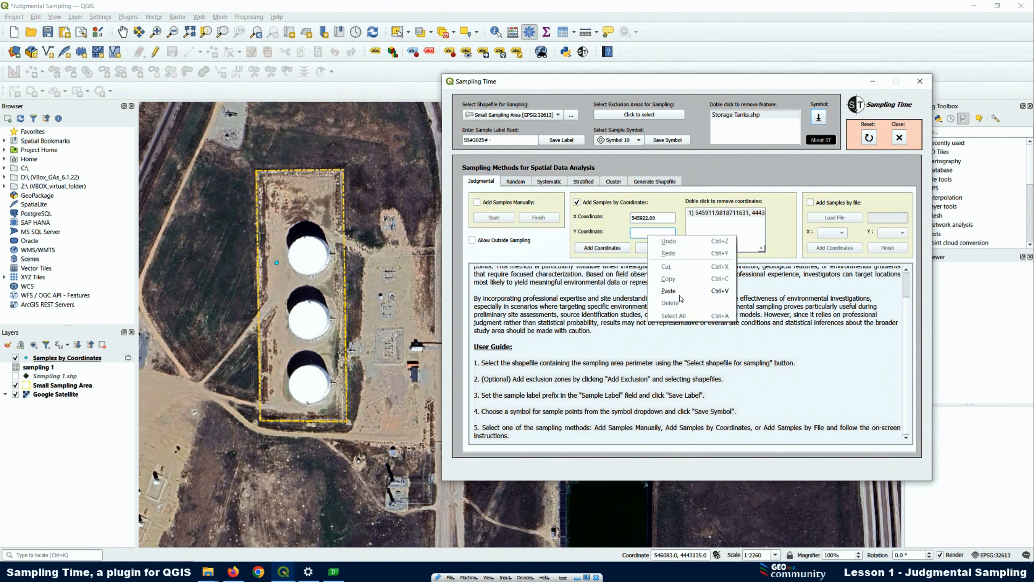
{"action": "left_click", "coordinate": [678, 291]}
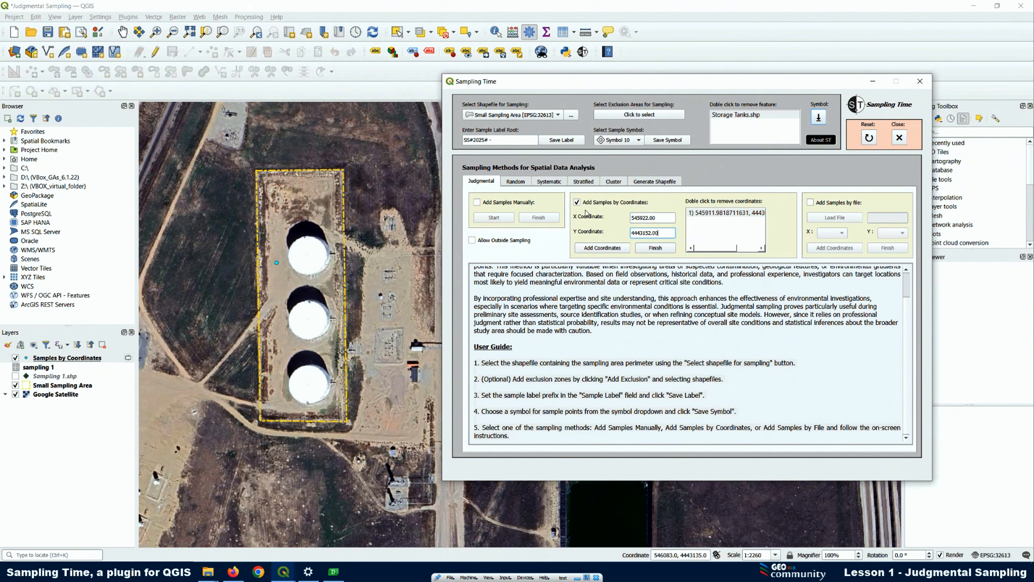
{"action": "left_click", "coordinate": [592, 248]}
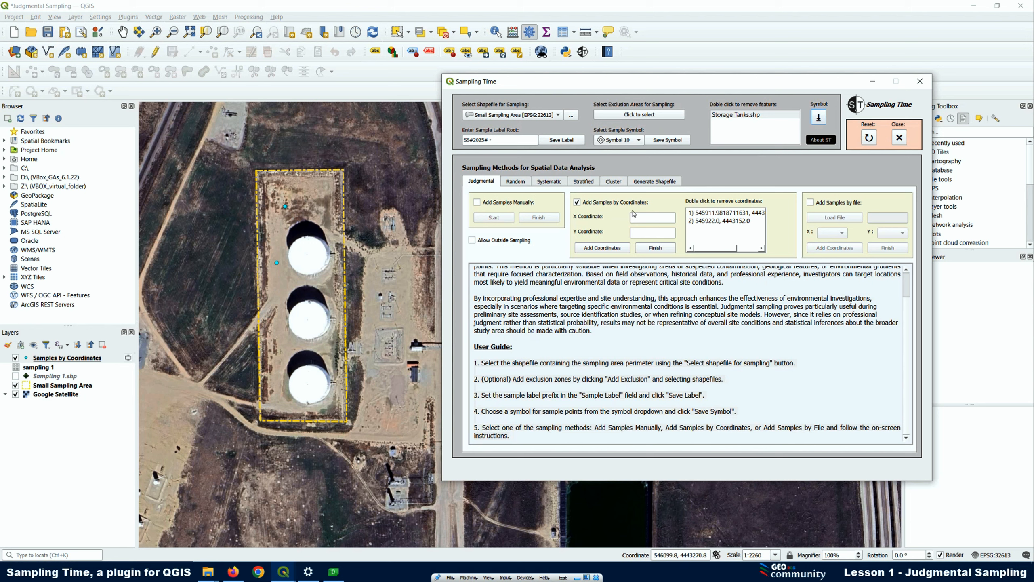
Add a sample by coordinates at X 545922.00, Y 4443056.00 in Sampling Time
{"action": "left_click", "coordinate": [652, 219]}
{"action": "right_click", "coordinate": [652, 219]}
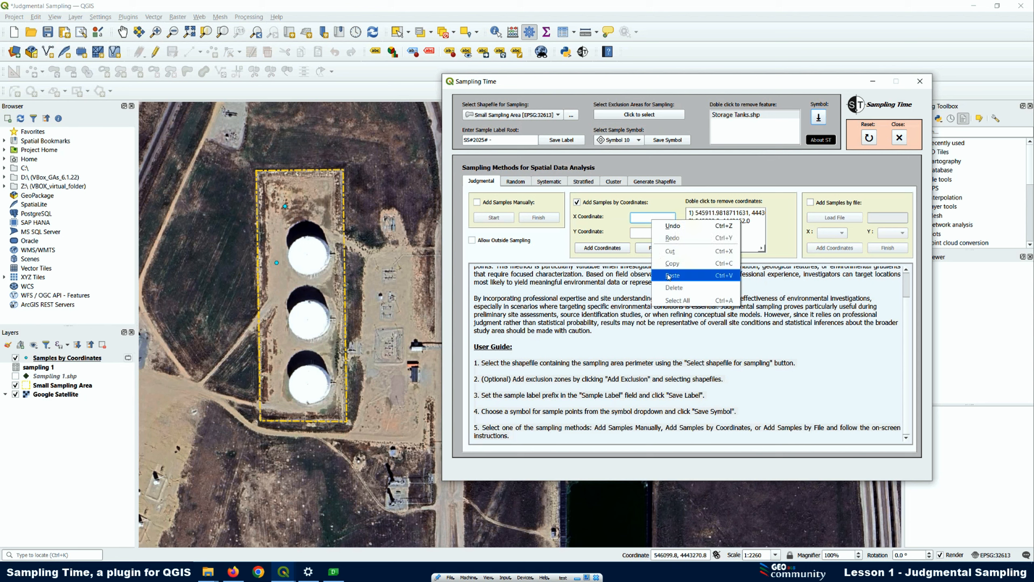
{"action": "left_click", "coordinate": [667, 277]}
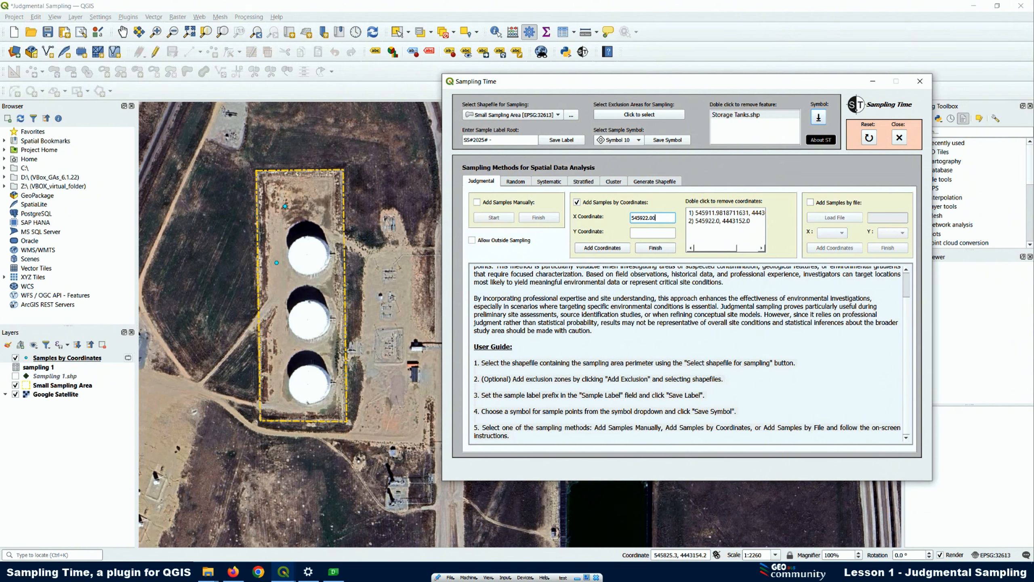
{"action": "left_click", "coordinate": [645, 233]}
{"action": "right_click", "coordinate": [644, 233]}
{"action": "left_click", "coordinate": [674, 289]}
{"action": "left_click", "coordinate": [607, 249]}
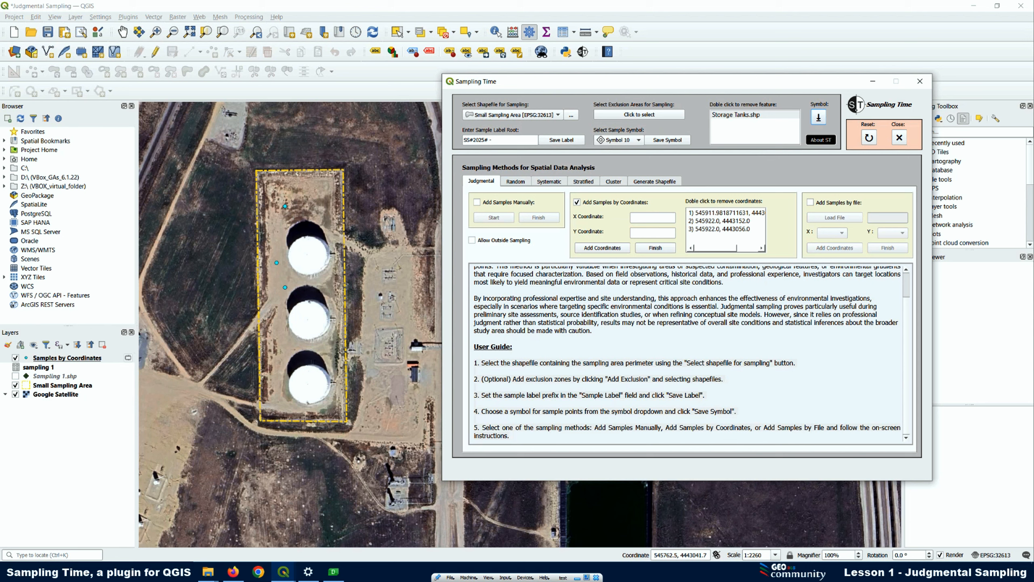
Add a sample by coordinates at X 545973.00, Y 4443011.00 beside the middle tank
{"action": "right_click", "coordinate": [634, 218]}
{"action": "left_click", "coordinate": [660, 271]}
{"action": "right_click", "coordinate": [638, 232]}
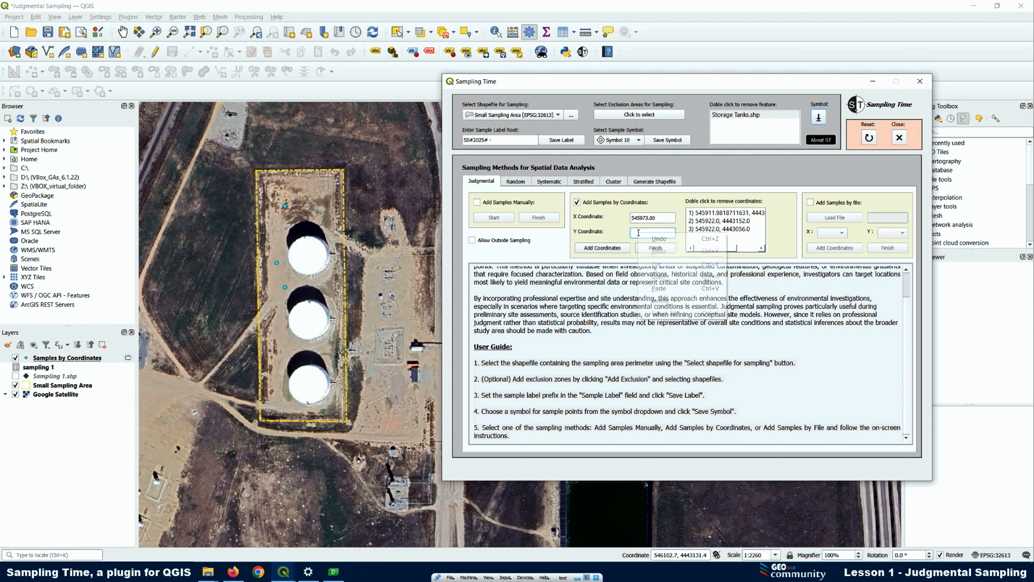
{"action": "left_click", "coordinate": [676, 288]}
{"action": "left_click", "coordinate": [613, 250]}
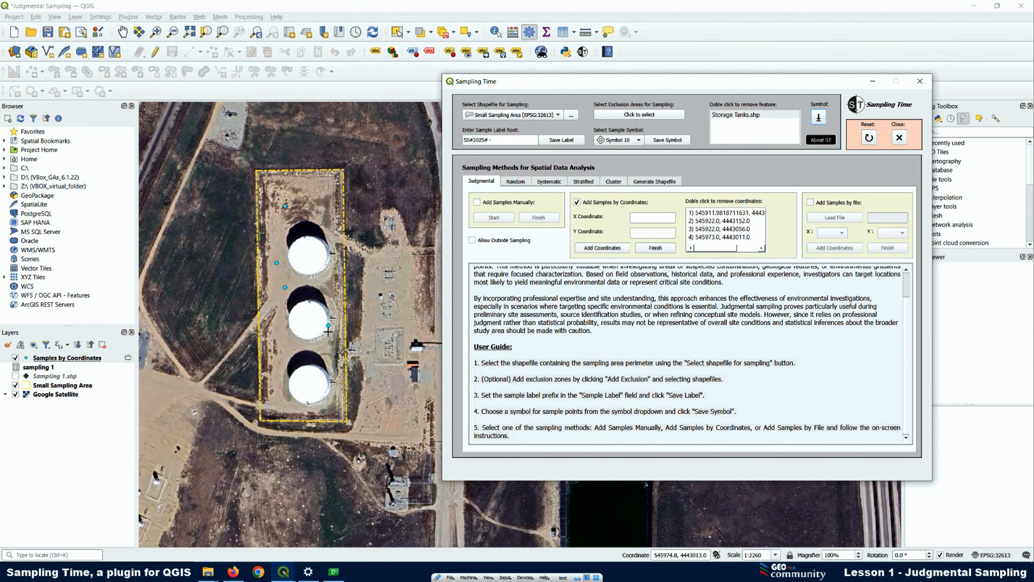
Examine the new sample point's position against the edge of the middle tank on the map
{"action": "scroll", "coordinate": [329, 328], "scroll_direction": "up", "scroll_amount": 4}
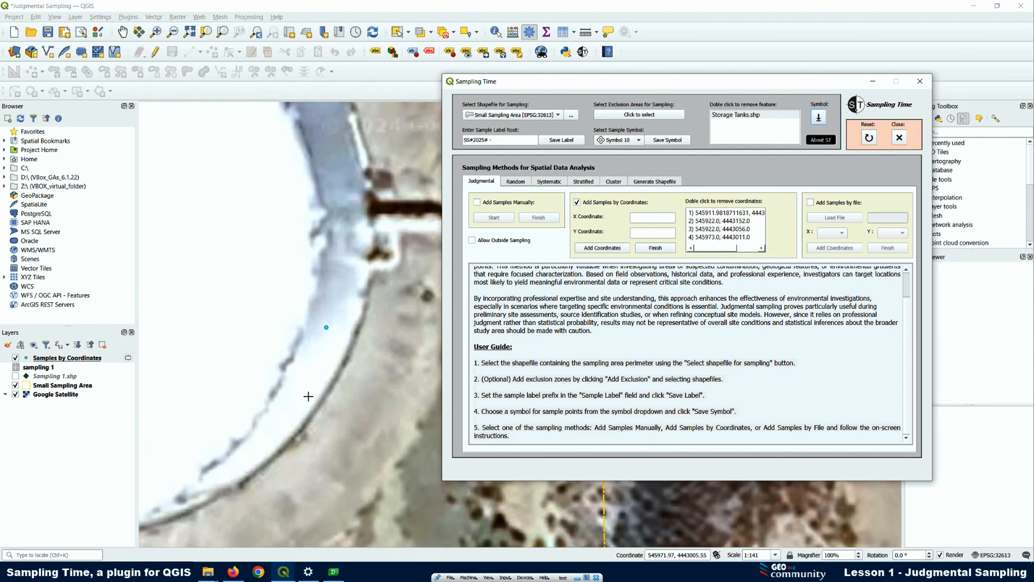
{"action": "scroll", "coordinate": [311, 320], "scroll_direction": "up", "scroll_amount": 1}
{"action": "scroll", "coordinate": [338, 278], "scroll_direction": "down", "scroll_amount": 1}
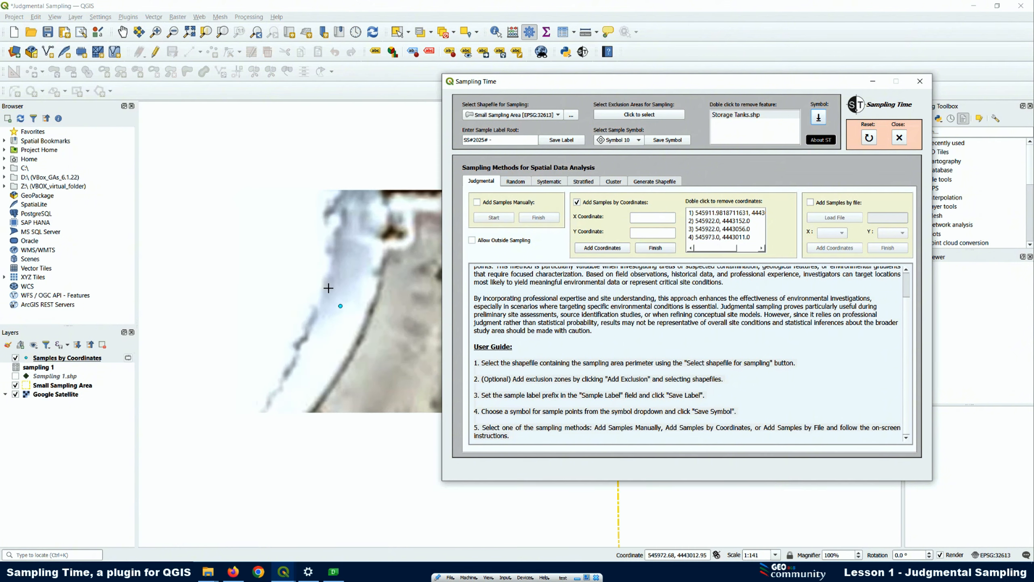
{"action": "scroll", "coordinate": [327, 282], "scroll_direction": "down", "scroll_amount": 1}
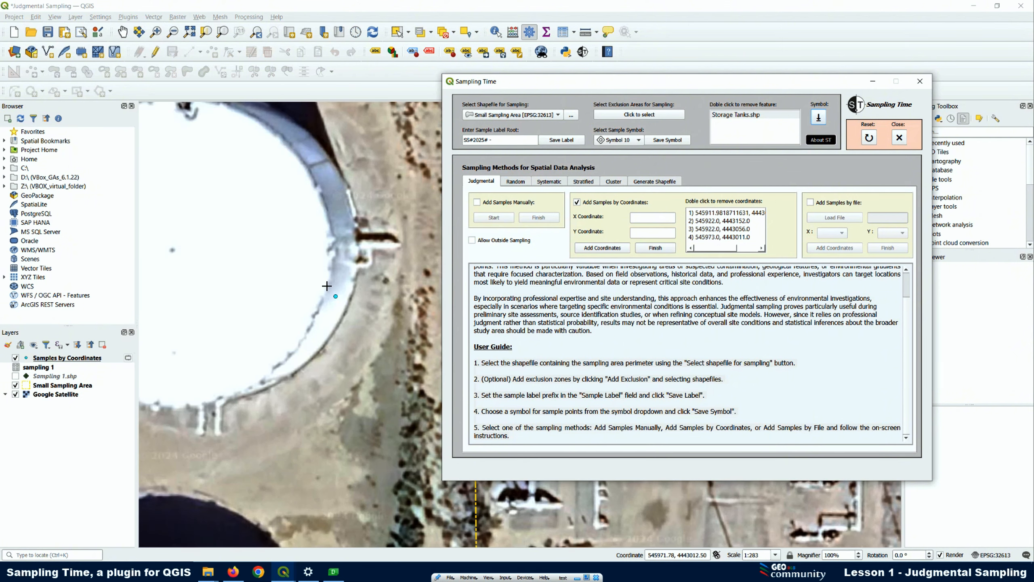
{"action": "scroll", "coordinate": [327, 318], "scroll_direction": "down", "scroll_amount": 1}
{"action": "scroll", "coordinate": [327, 319], "scroll_direction": "down", "scroll_amount": 1}
{"action": "scroll", "coordinate": [295, 291], "scroll_direction": "down", "scroll_amount": 1}
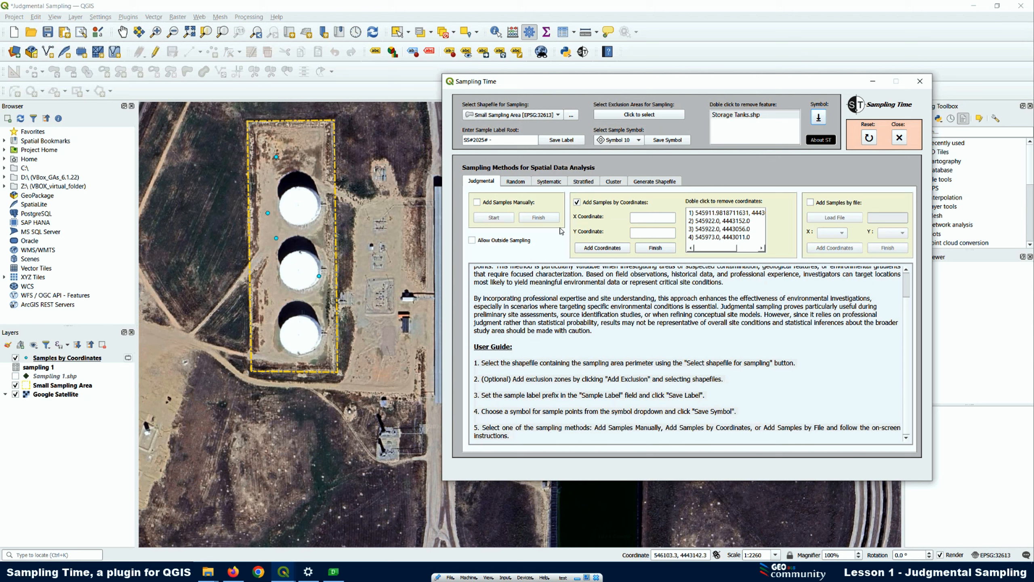
Try to add a sample by coordinates at X 545959.00, Y 4443018.00, inside the middle tank's exclusion area
{"action": "right_click", "coordinate": [641, 217]}
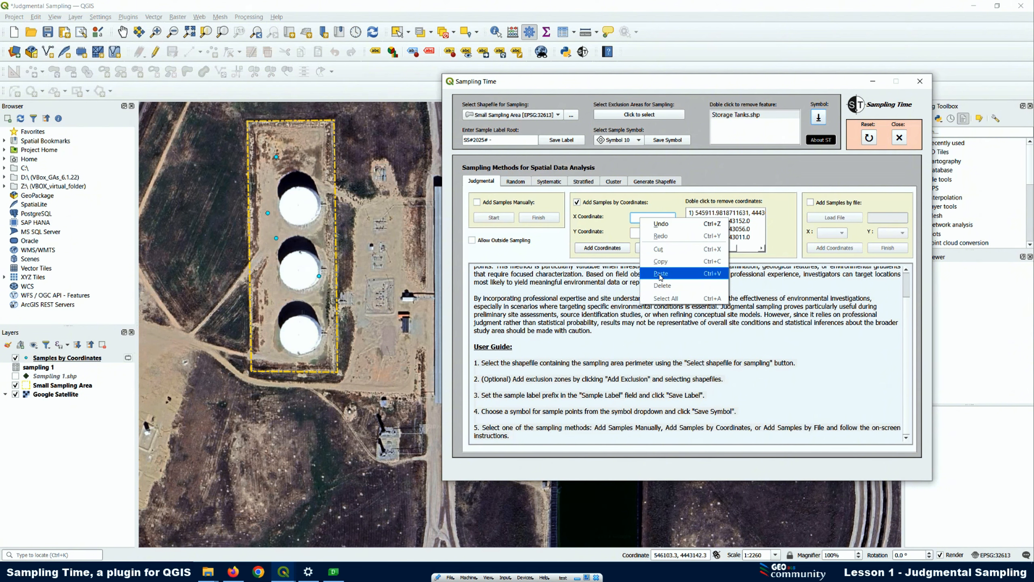
{"action": "left_click", "coordinate": [661, 273]}
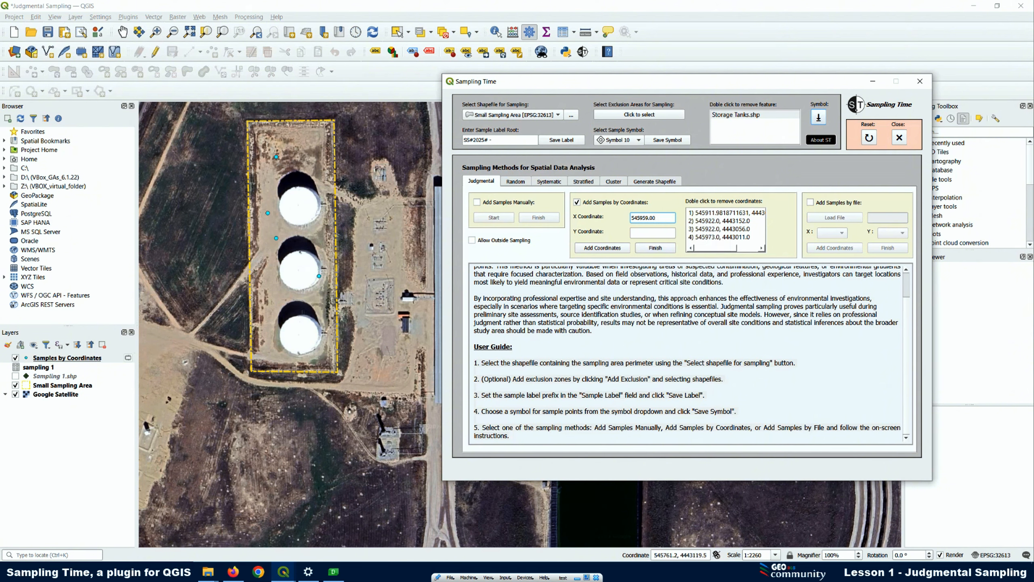
{"action": "right_click", "coordinate": [637, 233]}
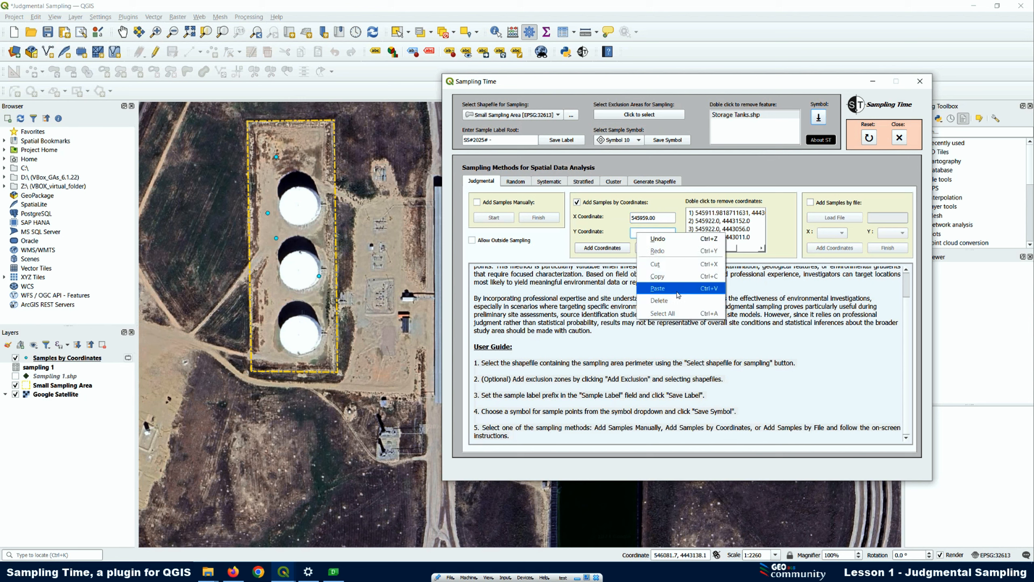
{"action": "left_click", "coordinate": [679, 294]}
{"action": "left_click", "coordinate": [605, 249]}
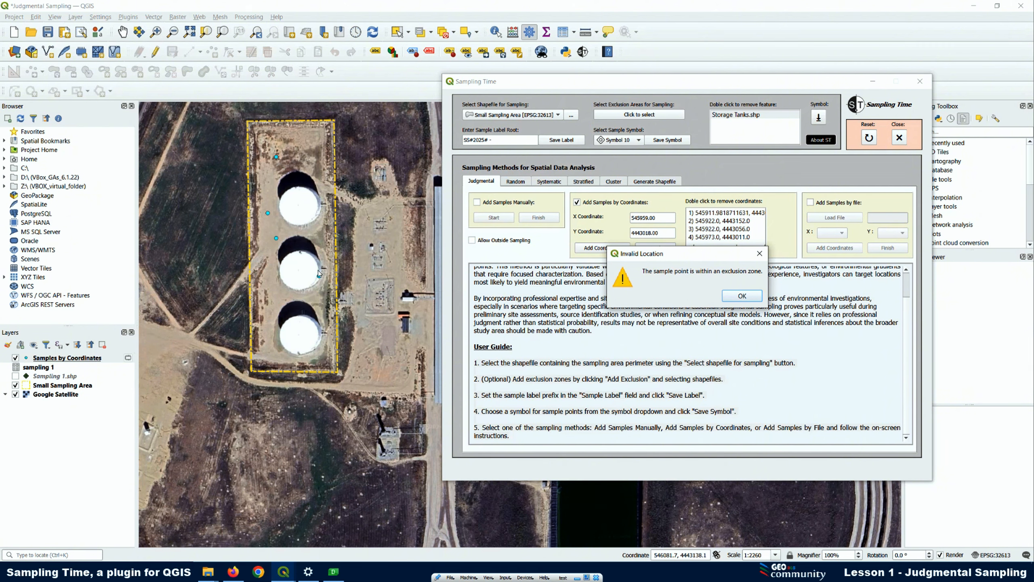
{"action": "left_click", "coordinate": [742, 297]}
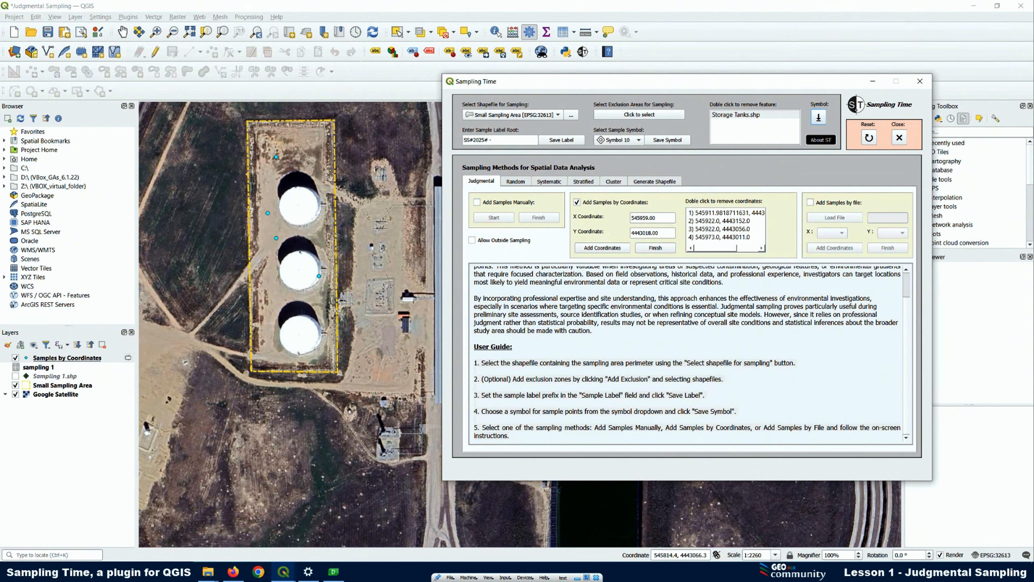
Add a sample at X 545836.00, Y 4442962.00, allowing sampling outside the sampling area
{"action": "left_click_drag", "start_coordinate": [668, 217], "coordinate": [632, 217]}
{"action": "type", "text": "545836.00"}
{"action": "left_click_drag", "start_coordinate": [670, 233], "coordinate": [630, 234]}
{"action": "type", "text": "4442962.0"}
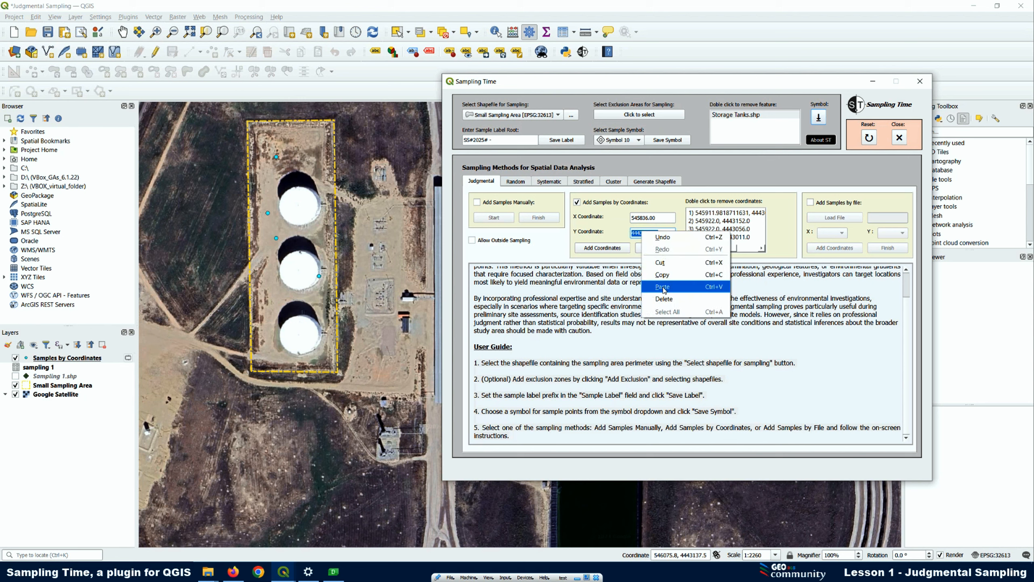
{"action": "left_click", "coordinate": [611, 252]}
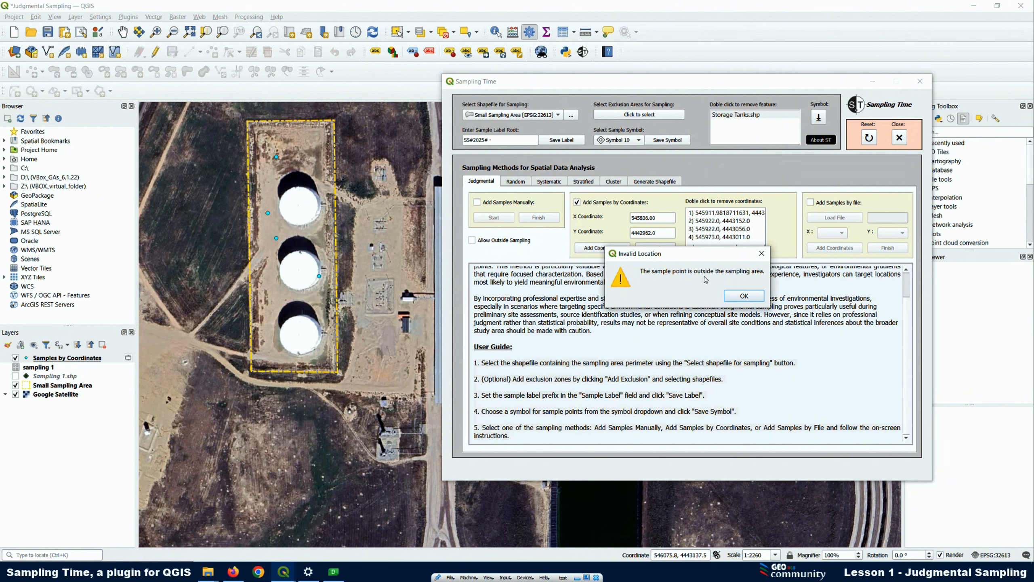
{"action": "left_click", "coordinate": [741, 297]}
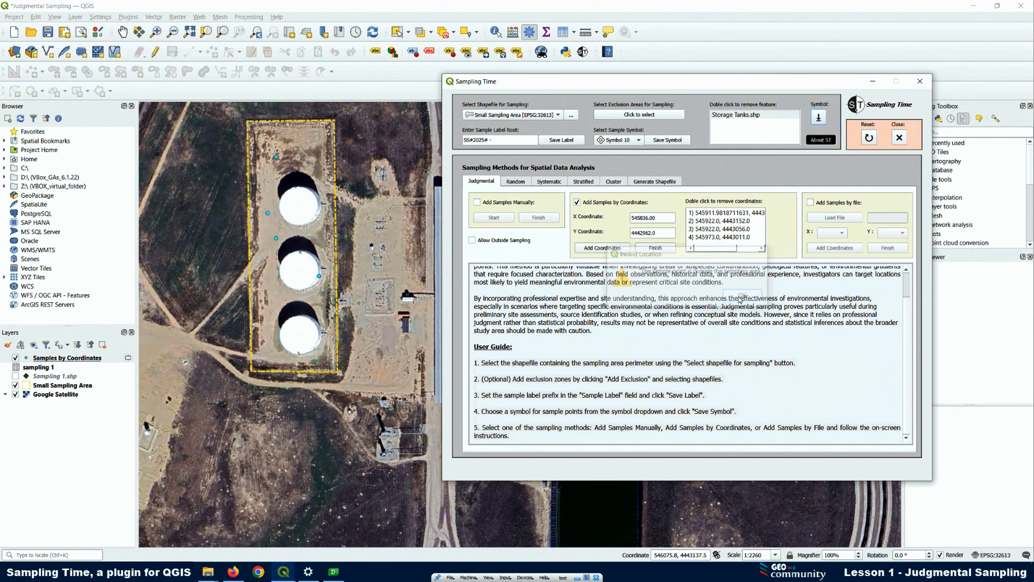
{"action": "left_click", "coordinate": [472, 240]}
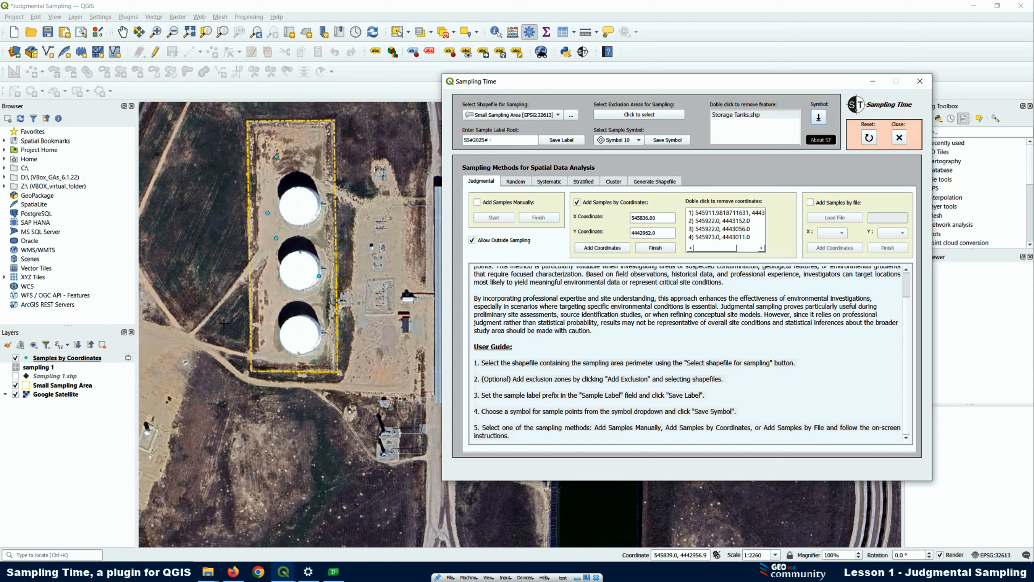
{"action": "left_click", "coordinate": [601, 248]}
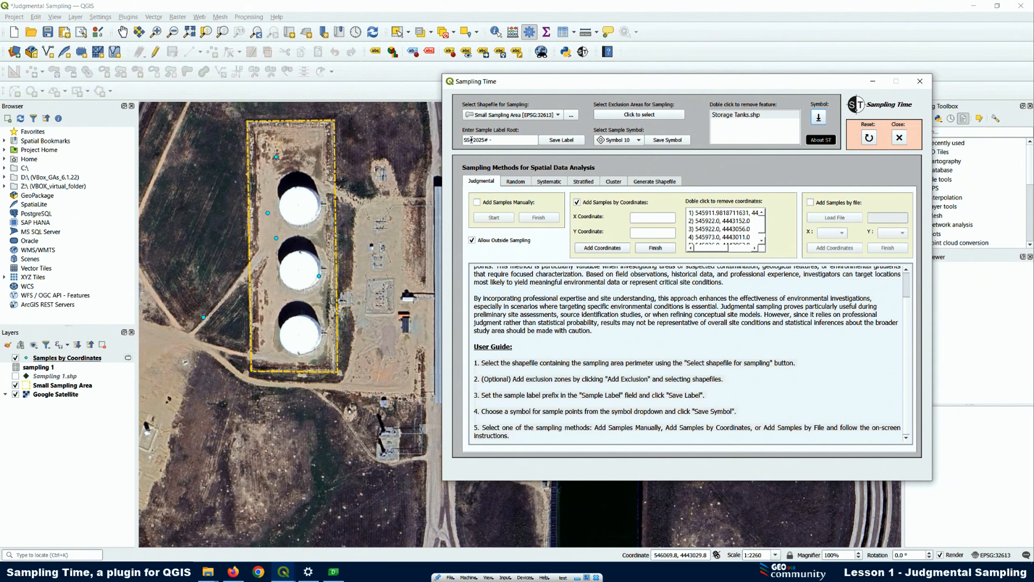
Save the sample label root as "RT -" and the sample symbol as Symbol 4
{"action": "left_click_drag", "start_coordinate": [507, 142], "coordinate": [455, 136]}
{"action": "type", "text": "RT"}
{"action": "left_click", "coordinate": [560, 141]}
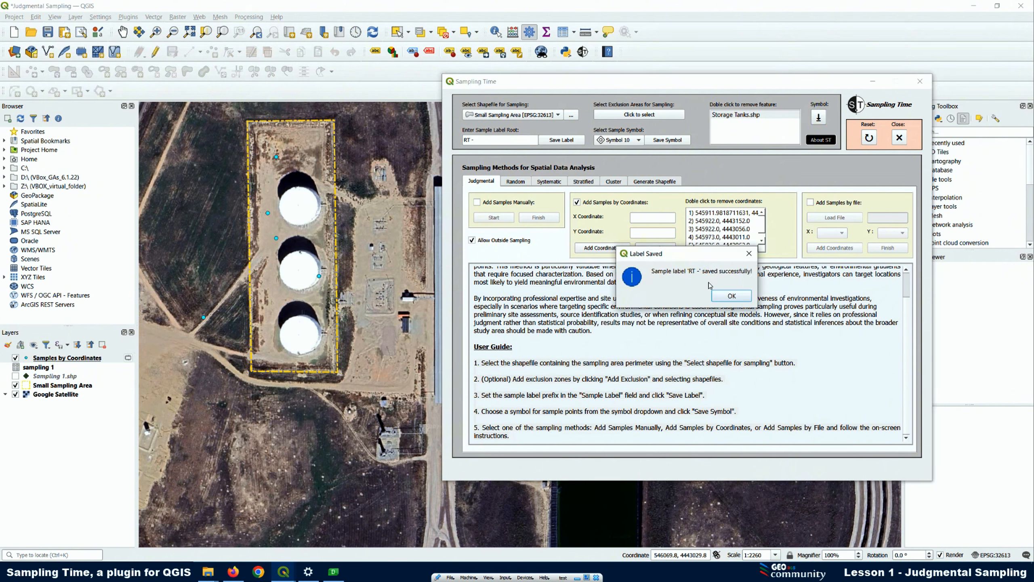
{"action": "left_click", "coordinate": [731, 295]}
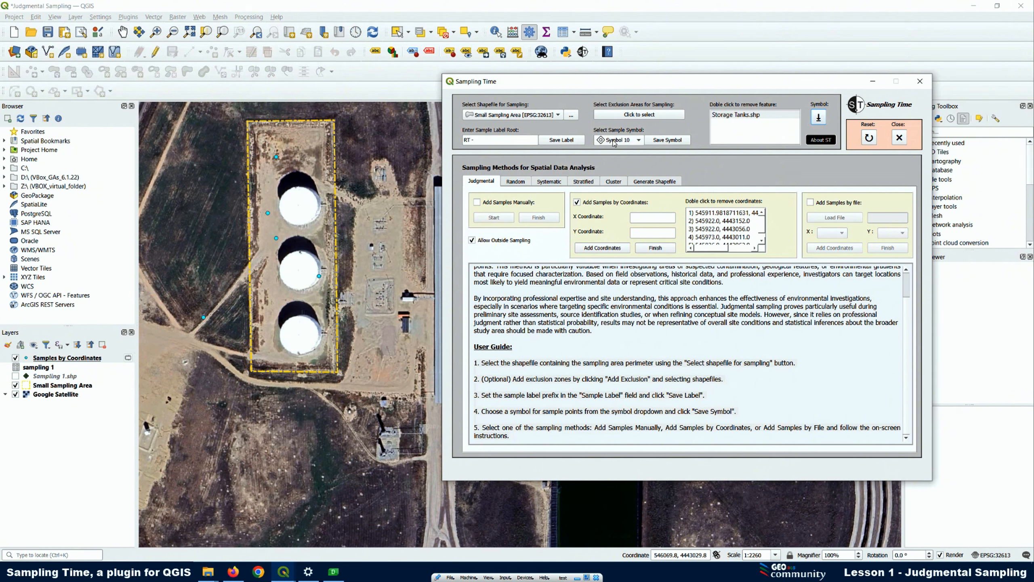
{"action": "left_click", "coordinate": [615, 141]}
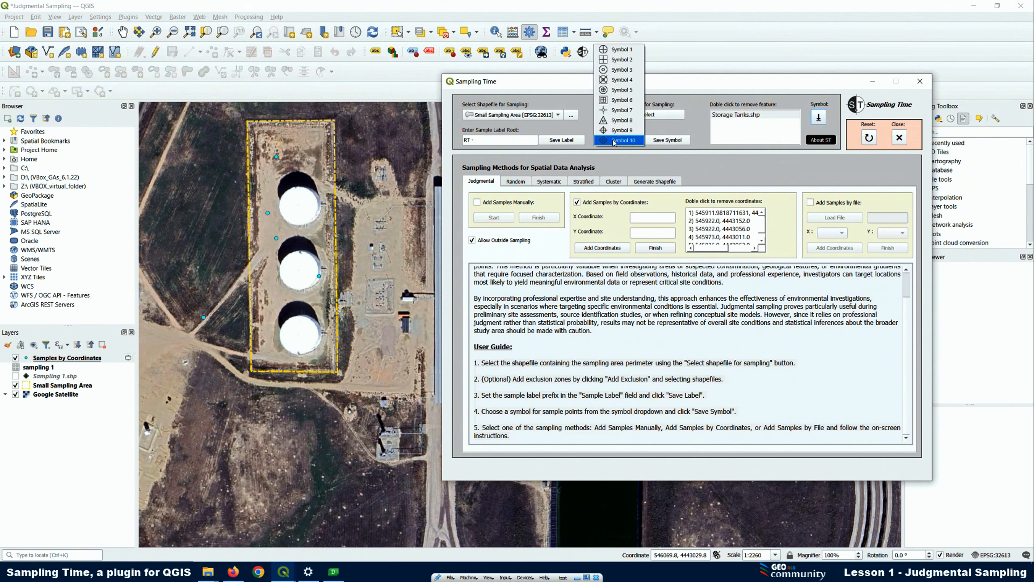
{"action": "left_click", "coordinate": [622, 80]}
{"action": "left_click", "coordinate": [667, 141]}
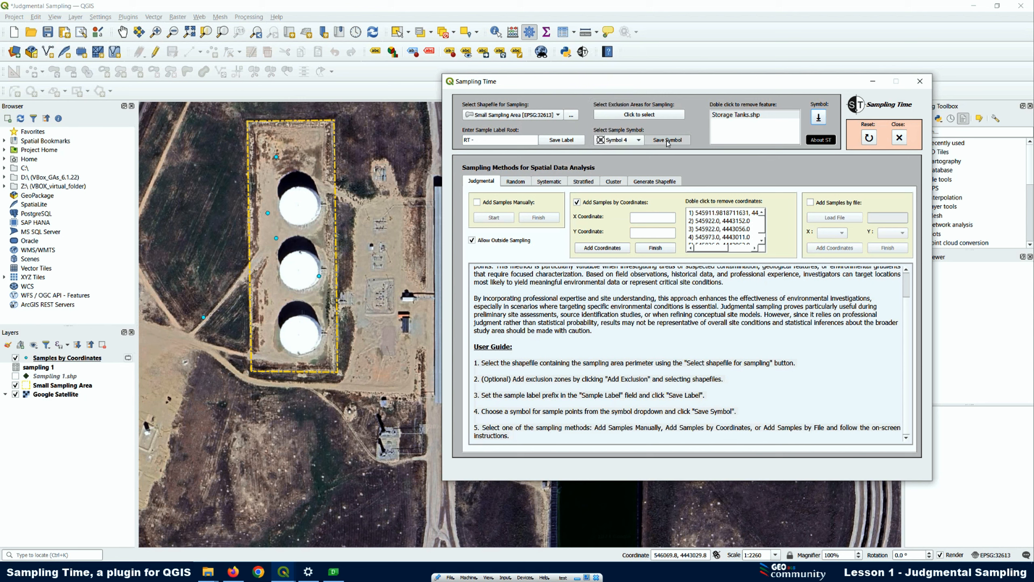
{"action": "left_click", "coordinate": [731, 296]}
Remove the sample point on the middle tank's edge, and save the remaining samples as shapefile "Samples by coordinates" in the shp folder
{"action": "left_click", "coordinate": [324, 278]}
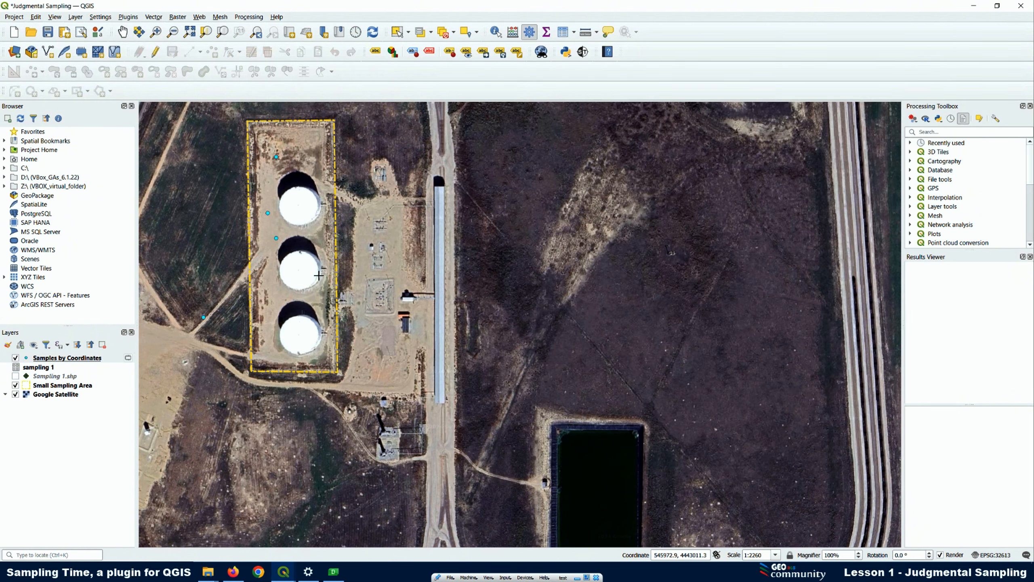
{"action": "left_click", "coordinate": [583, 52]}
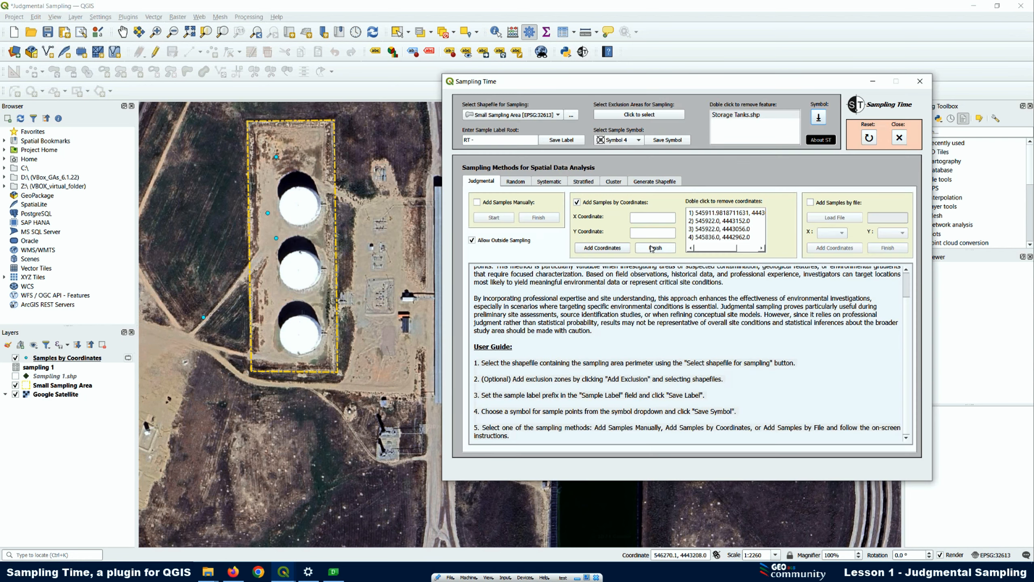
{"action": "left_click", "coordinate": [654, 247]}
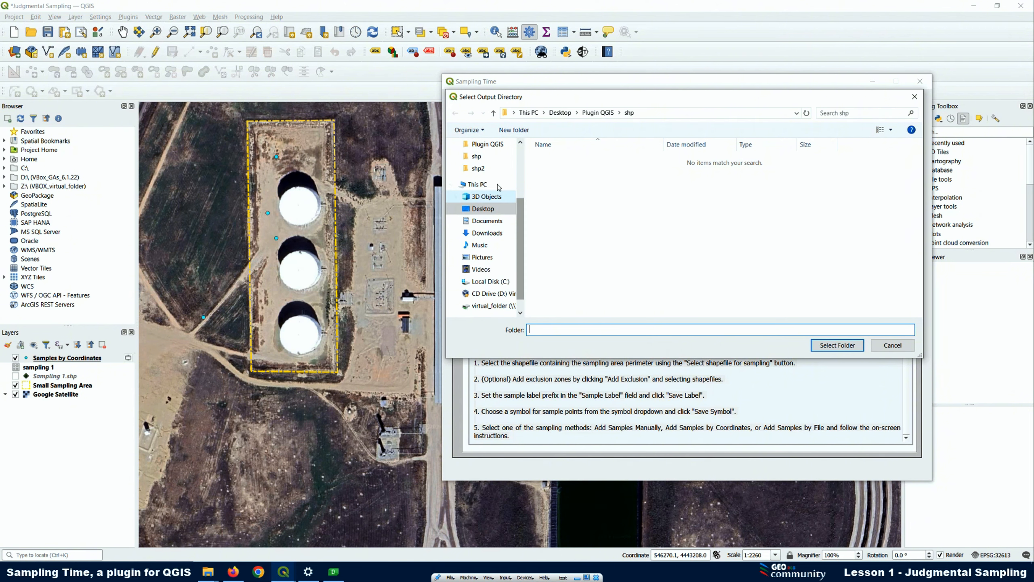
{"action": "left_click", "coordinate": [476, 157]}
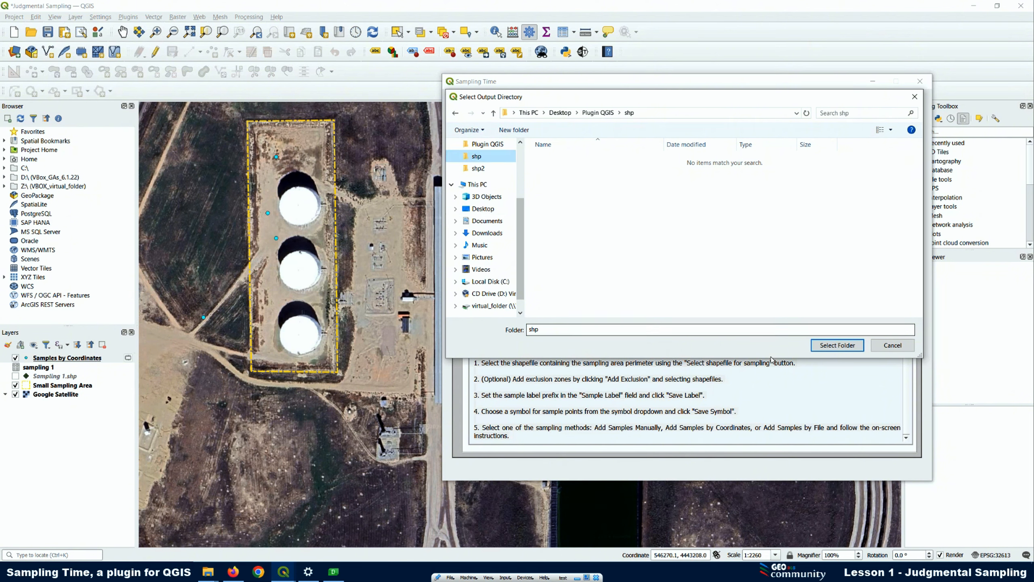
{"action": "left_click", "coordinate": [833, 345]}
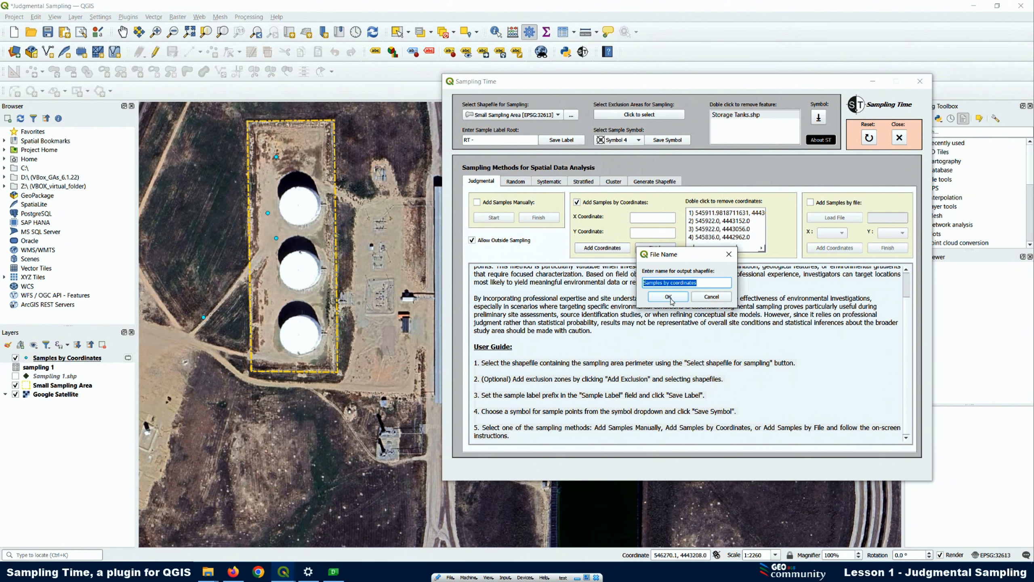
{"action": "left_click", "coordinate": [669, 297]}
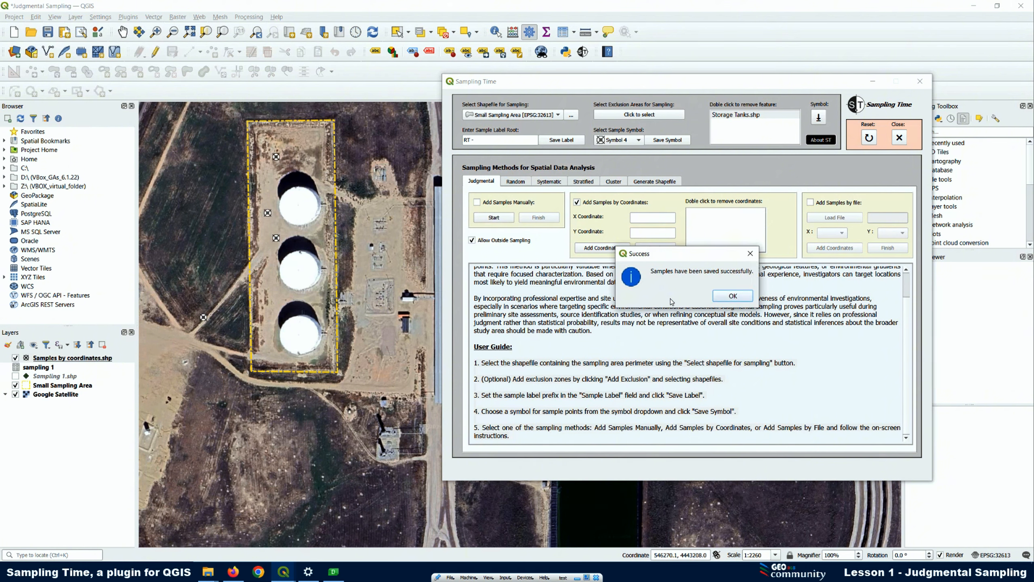
{"action": "left_click", "coordinate": [731, 298]}
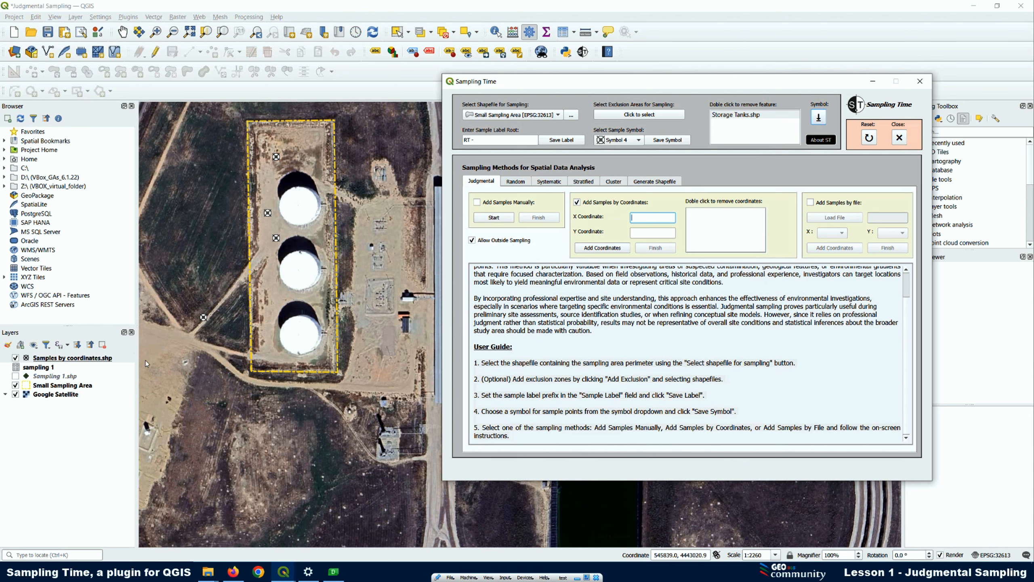
Examine the attribute table of the Samples by coordinates.shp layer, including sample labels and X and Y coordinates
{"action": "left_click", "coordinate": [93, 360]}
{"action": "right_click", "coordinate": [92, 359]}
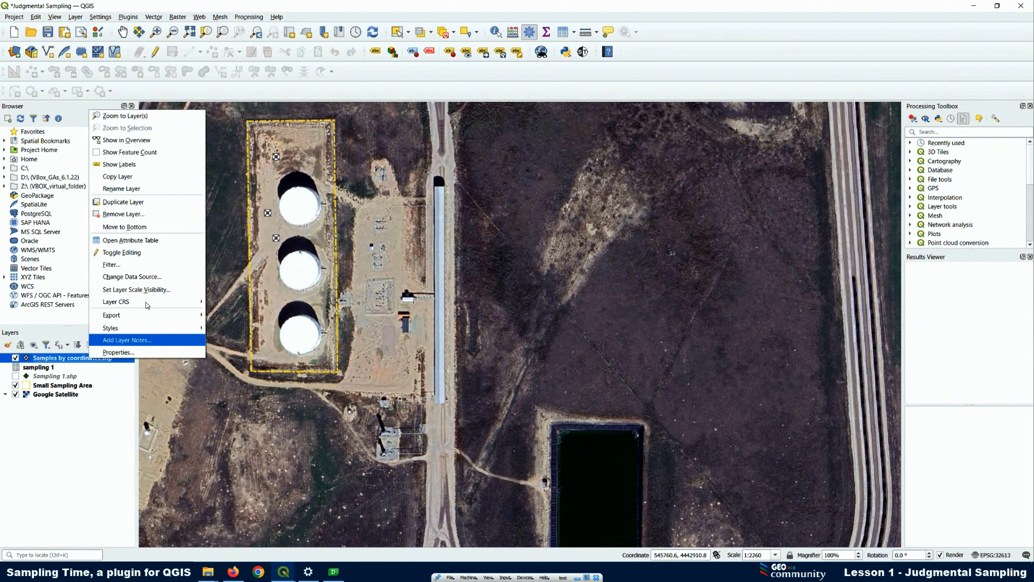
{"action": "left_click", "coordinate": [118, 242]}
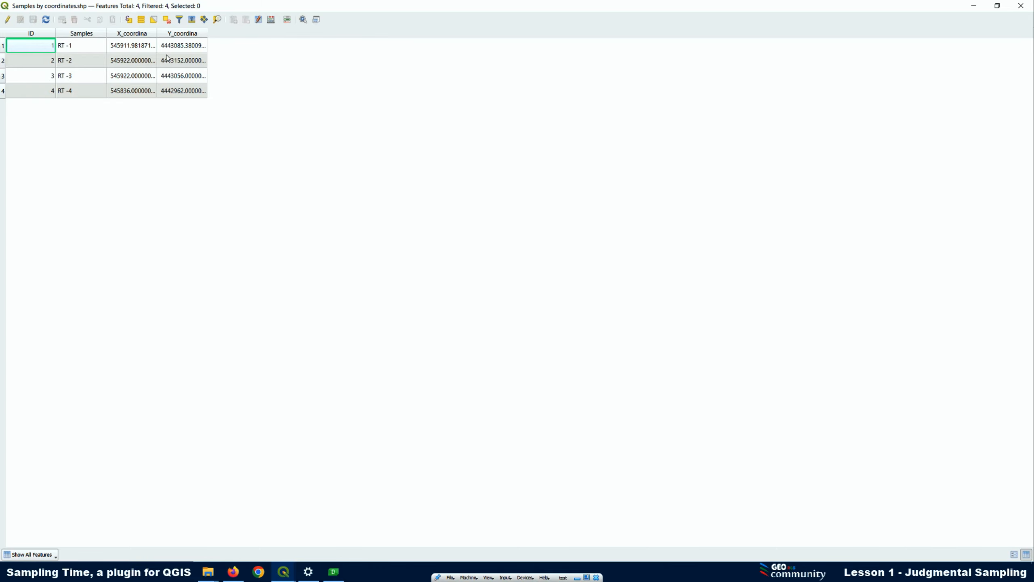
{"action": "left_click", "coordinate": [1021, 6]}
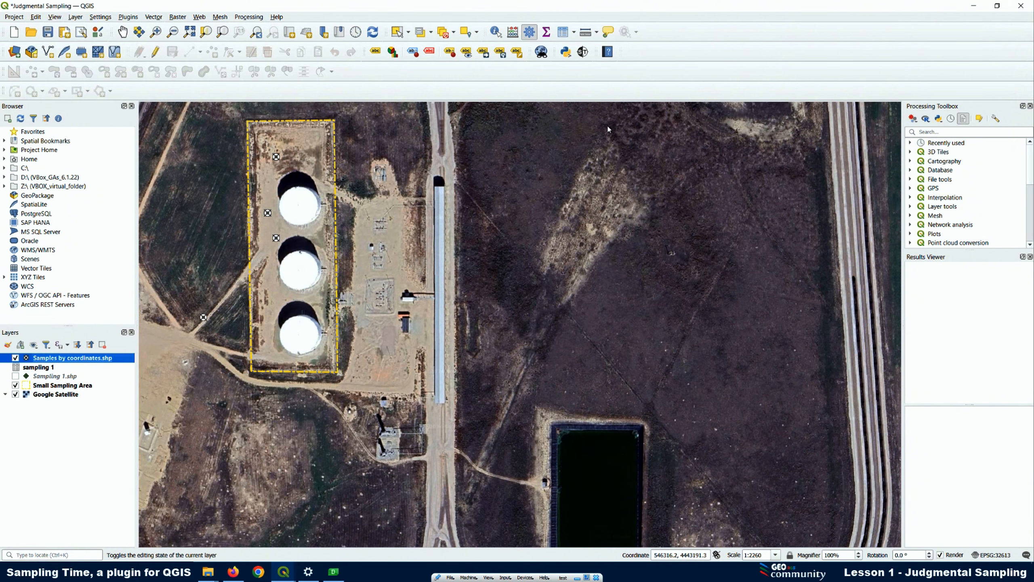
Hide the Samples by coordinates.shp layer on the map and return to the Sampling Time plugin
{"action": "left_click", "coordinate": [583, 52]}
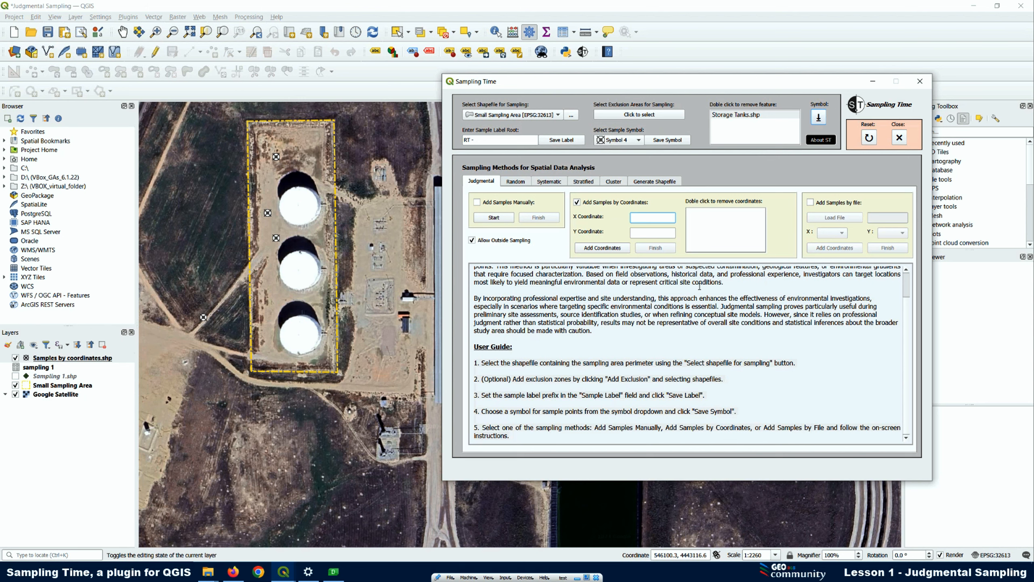
{"action": "left_click", "coordinate": [16, 358]}
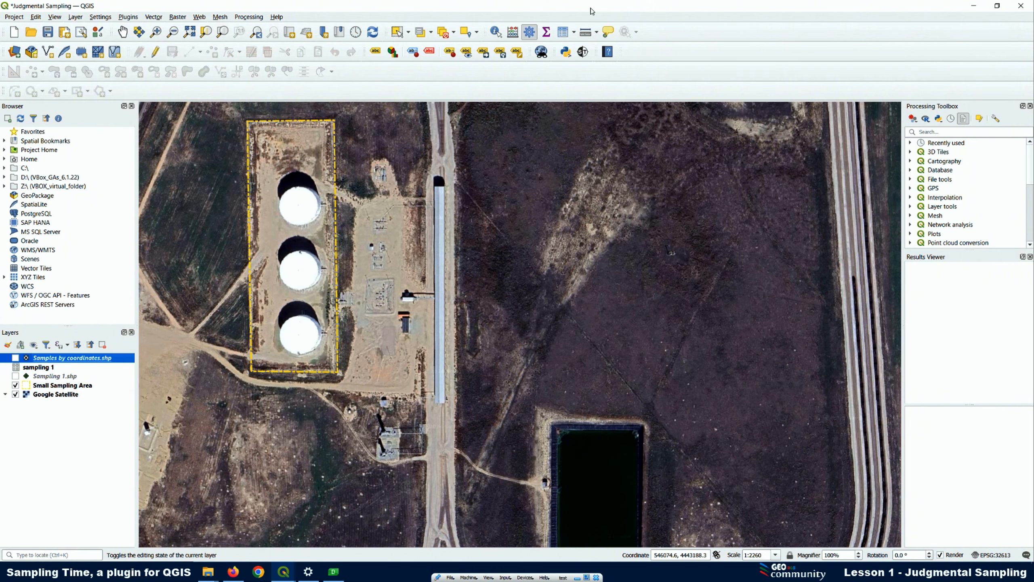
{"action": "left_click", "coordinate": [582, 52]}
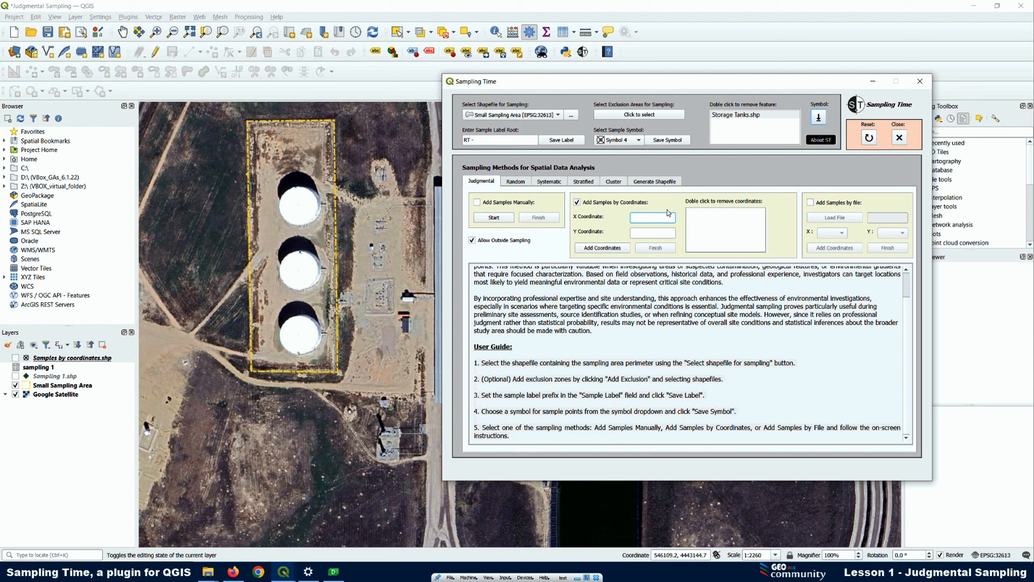
{"action": "left_click", "coordinate": [811, 203]}
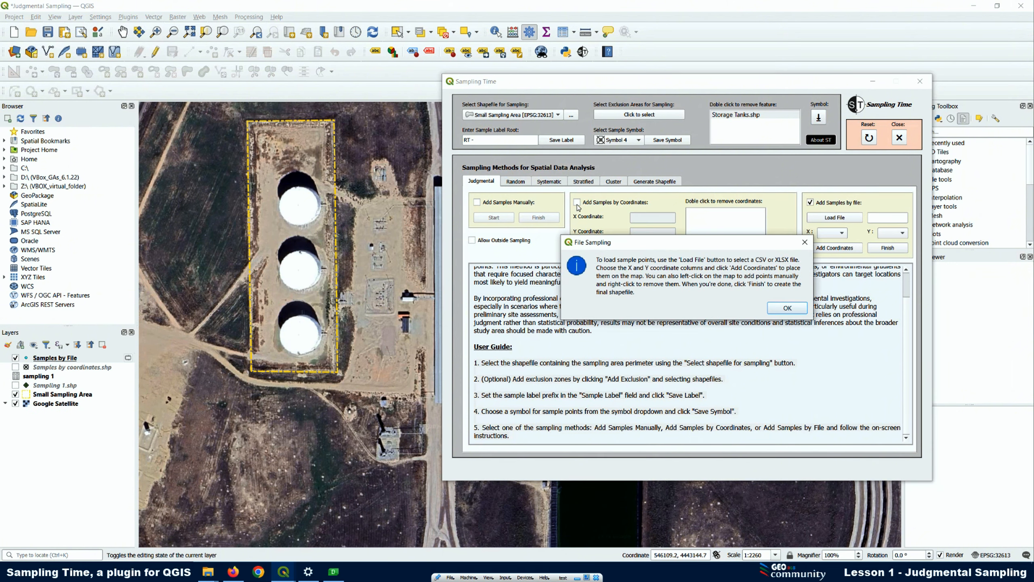
{"action": "left_click", "coordinate": [784, 310]}
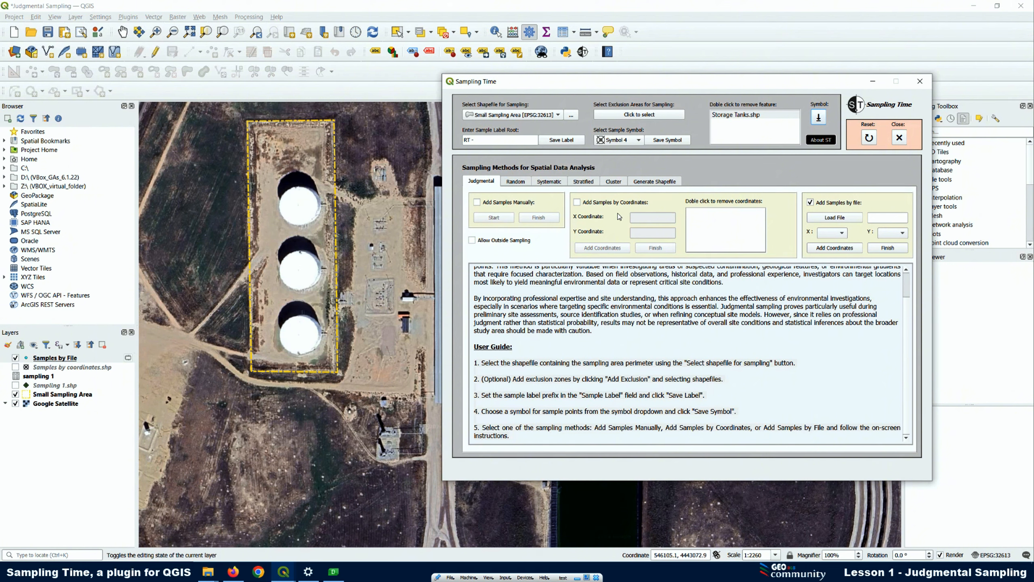
{"action": "left_click", "coordinate": [577, 202]}
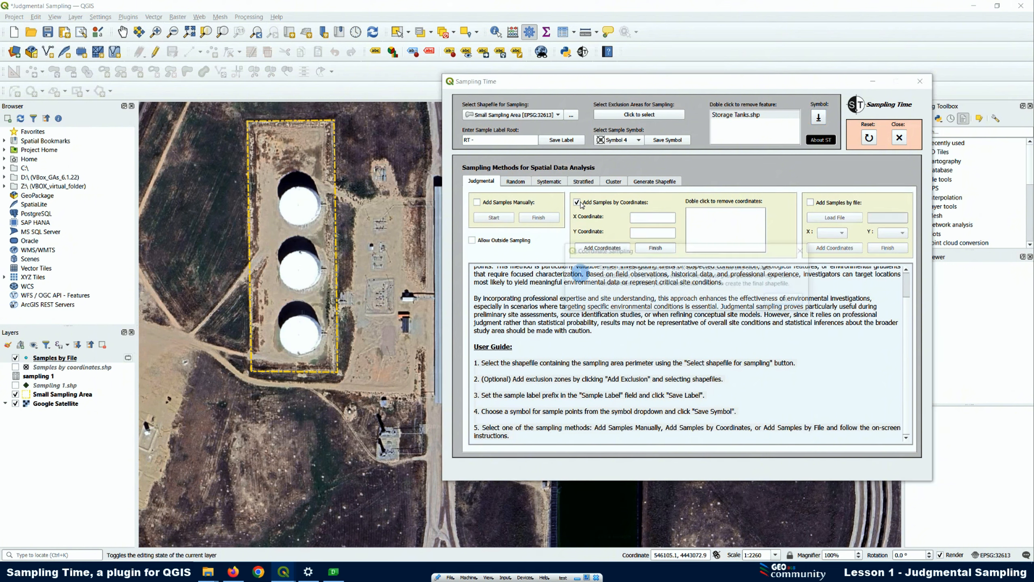
{"action": "left_click", "coordinate": [794, 301]}
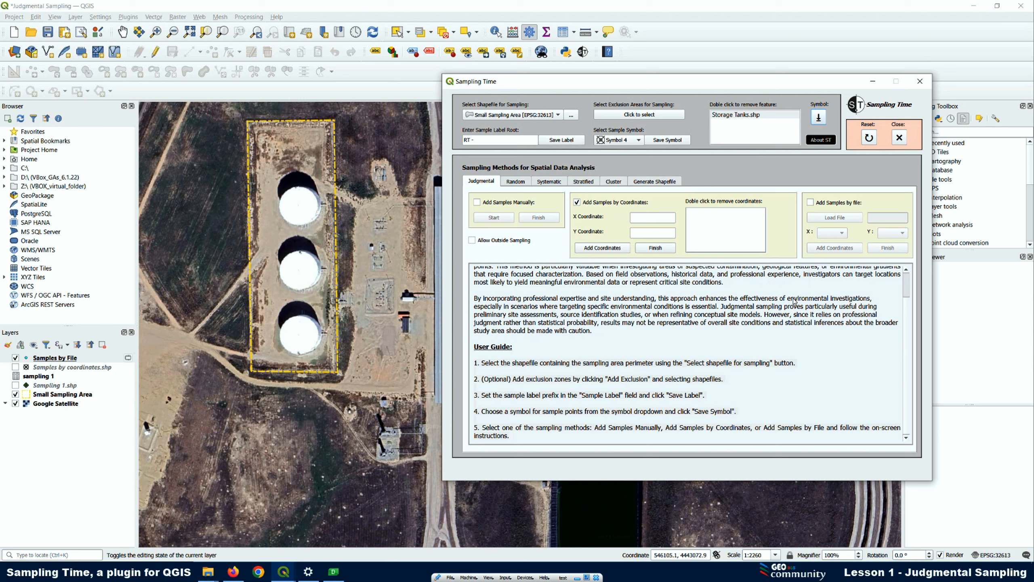
{"action": "left_click", "coordinate": [811, 203]}
{"action": "right_click", "coordinate": [61, 358]}
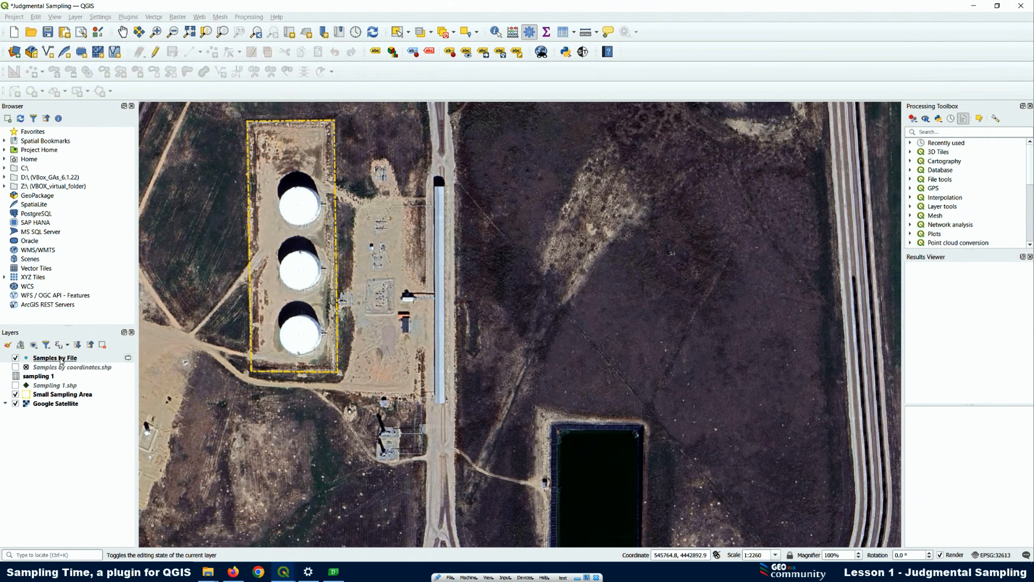
{"action": "left_click", "coordinate": [100, 202]}
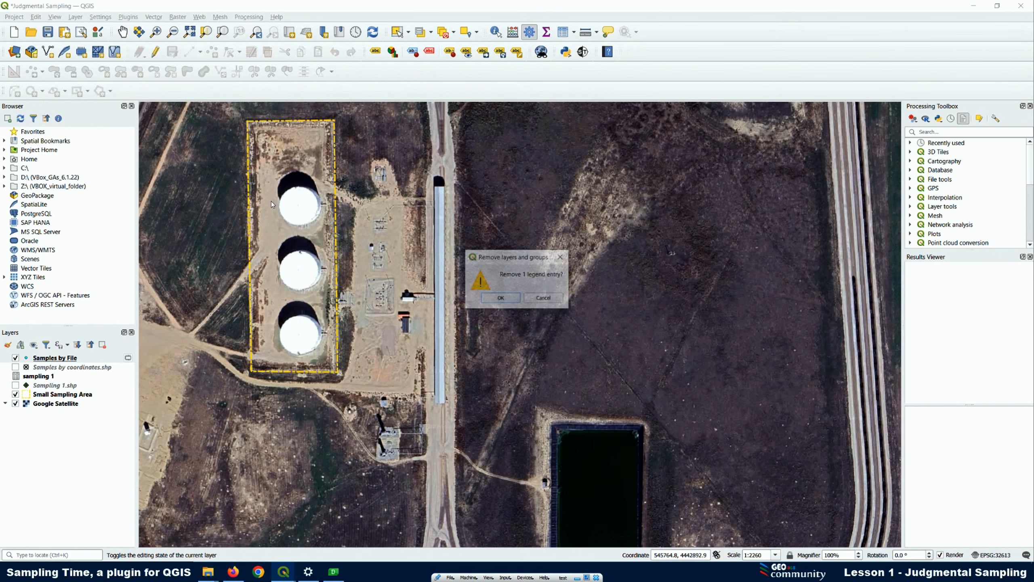
{"action": "left_click", "coordinate": [501, 298]}
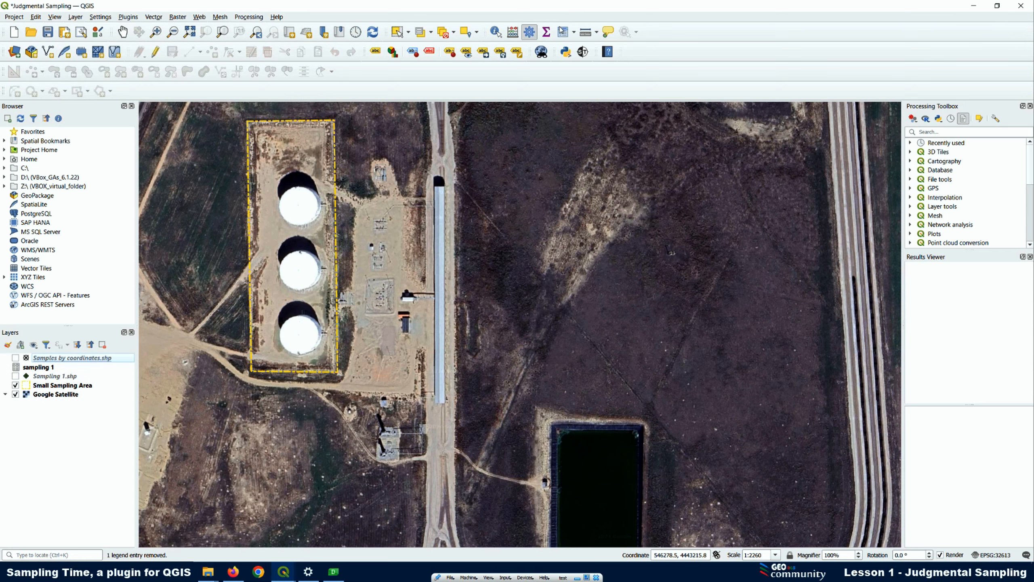
Enable adding samples by file in the Sampling Time plugin's judgmental sampling method
{"action": "left_click", "coordinate": [582, 52]}
{"action": "left_click", "coordinate": [811, 202]}
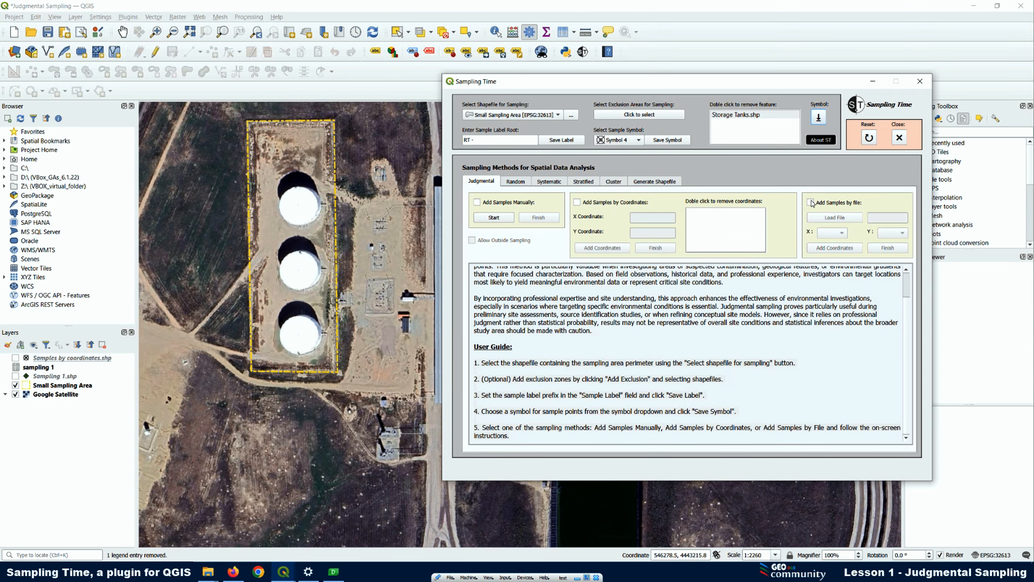
{"action": "left_click", "coordinate": [811, 202]}
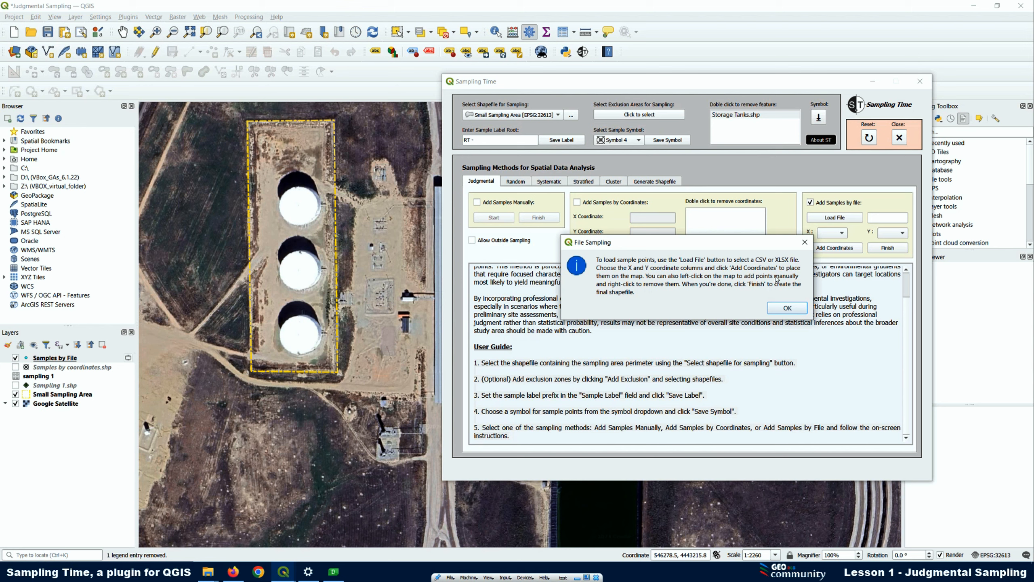
{"action": "left_click", "coordinate": [788, 308]}
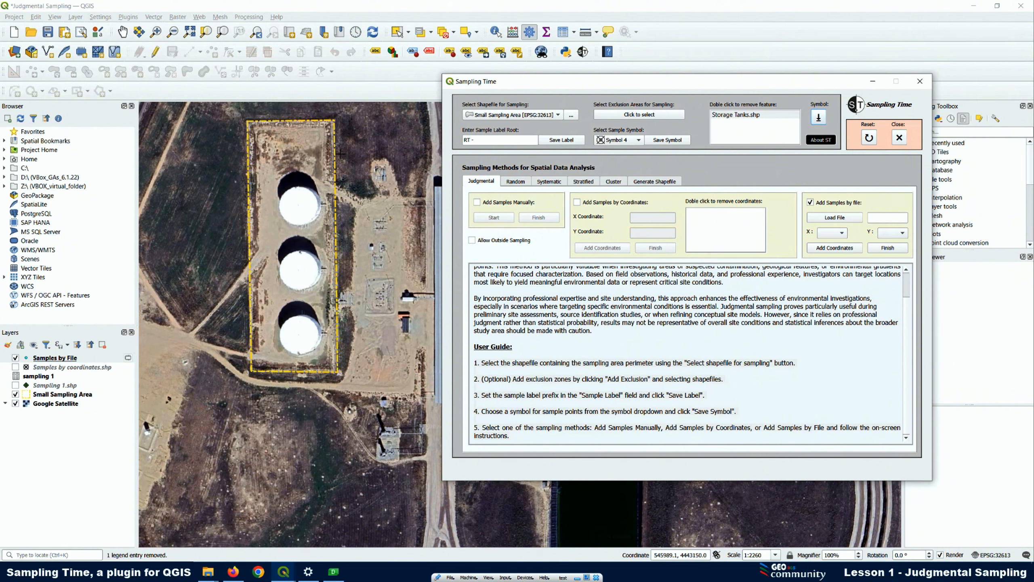
Try adding and removing a sample point by hand on the bare ground above the uppermost tank
{"action": "scroll", "coordinate": [286, 135], "scroll_direction": "up", "scroll_amount": 1}
{"action": "left_click", "coordinate": [250, 176]}
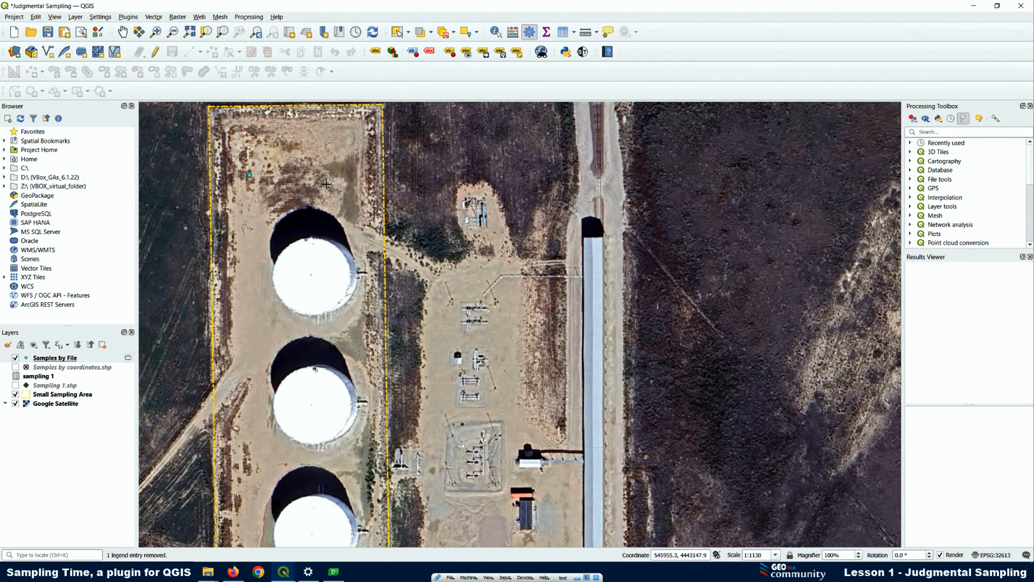
{"action": "left_click", "coordinate": [266, 229]}
Load the CSV file samplebyfilecsv from New folder in the Plugin QGIS folder as the source of sample points
{"action": "left_click", "coordinate": [583, 52]}
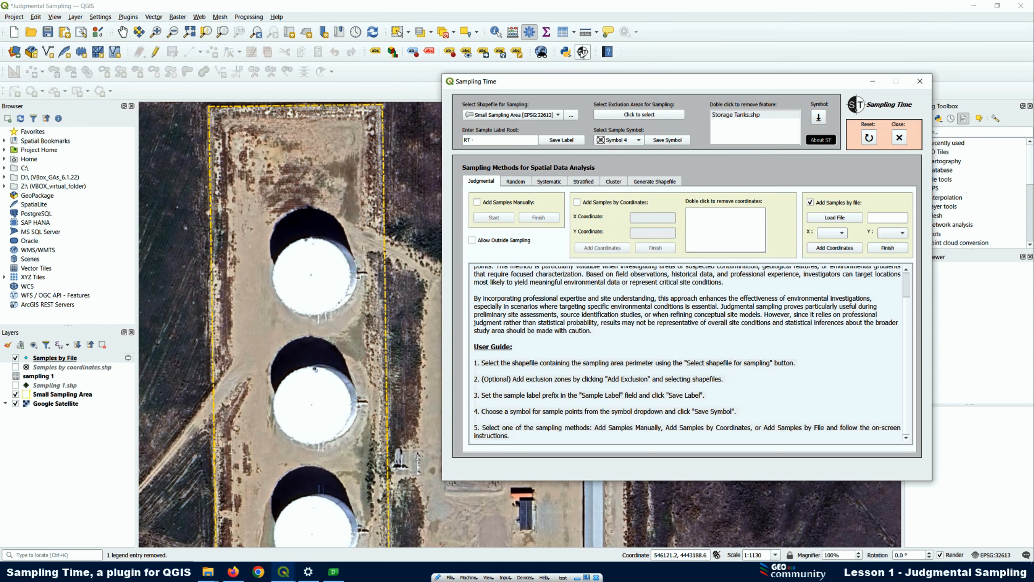
{"action": "left_click", "coordinate": [835, 217]}
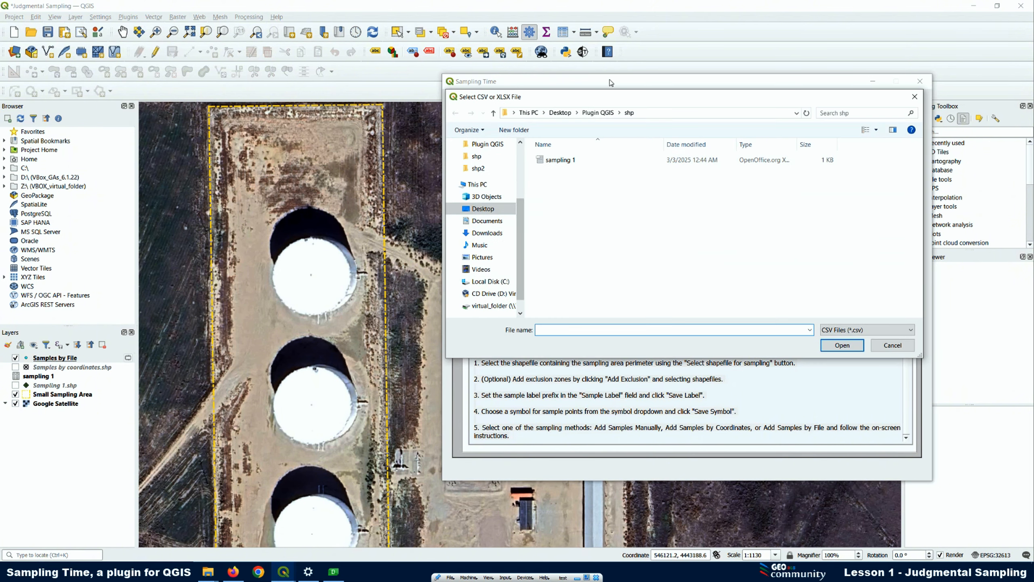
{"action": "left_click", "coordinate": [472, 158]}
{"action": "left_click", "coordinate": [484, 146]}
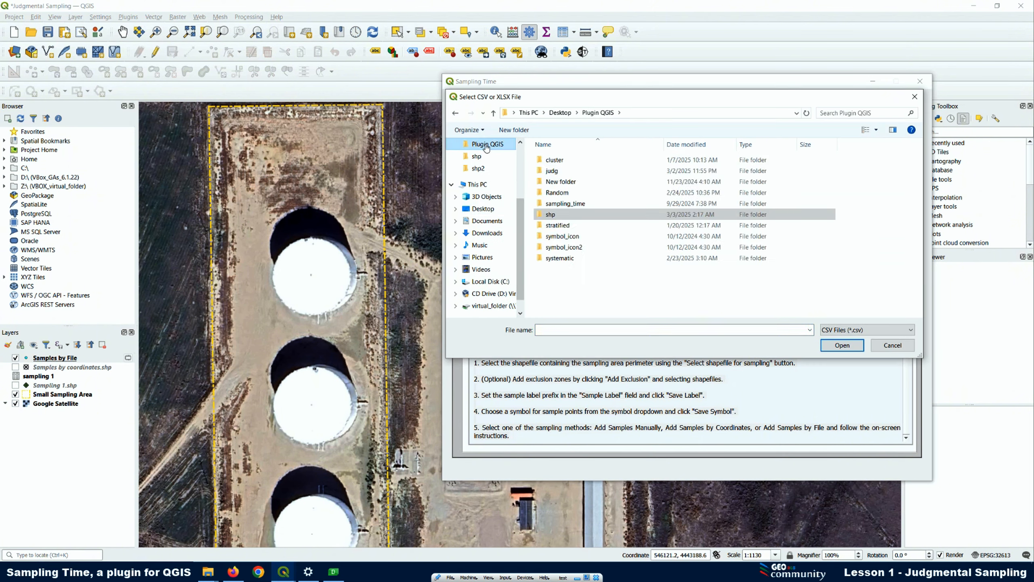
{"action": "double_click", "coordinate": [567, 182]}
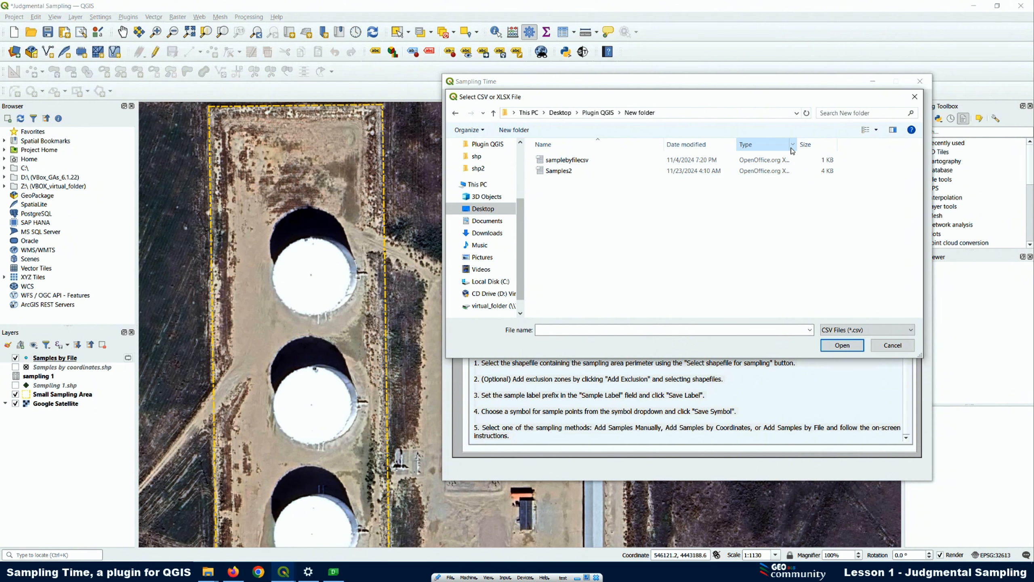
{"action": "left_click_drag", "start_coordinate": [799, 144], "coordinate": [901, 145]}
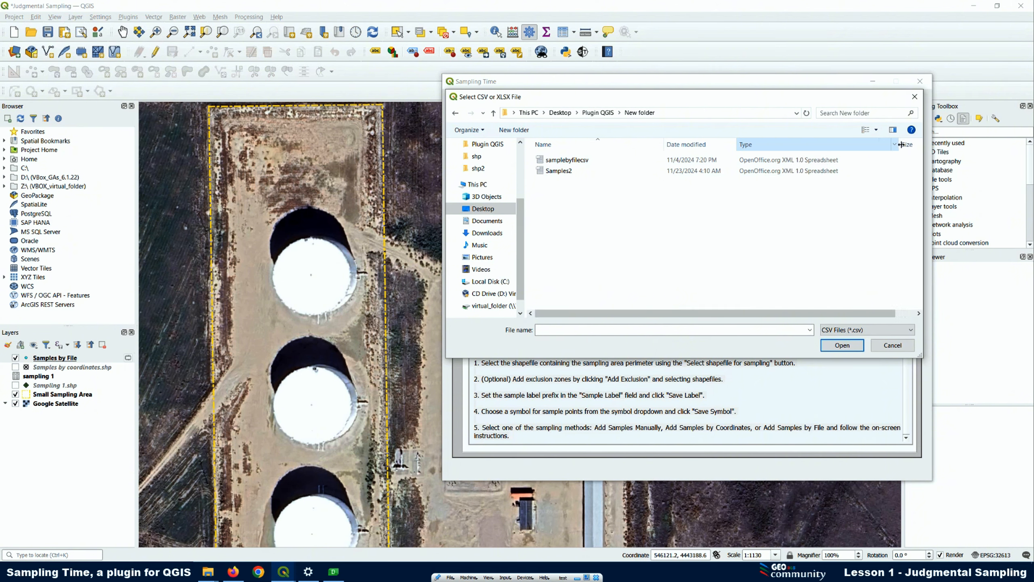
{"action": "left_click", "coordinate": [582, 162]}
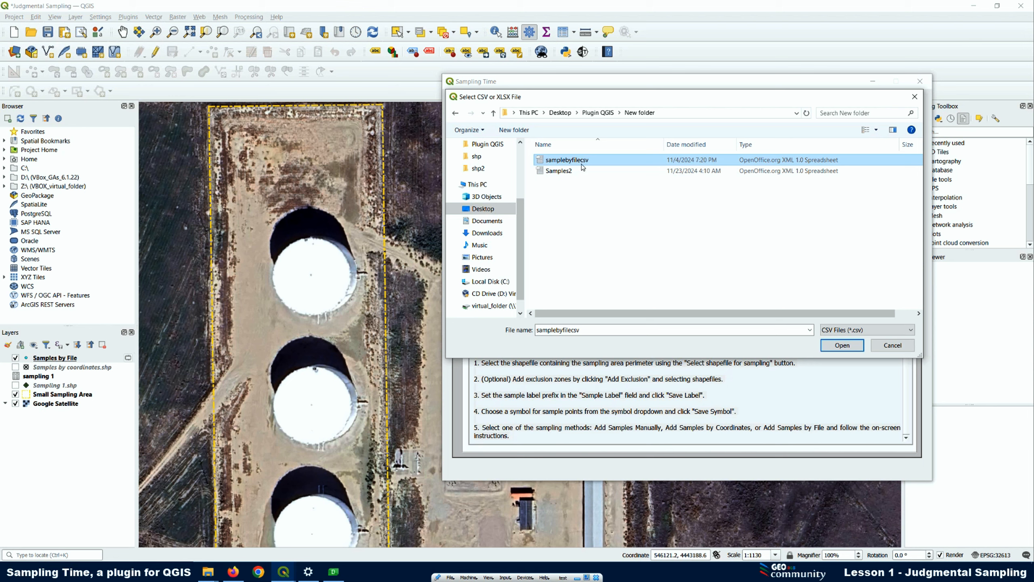
{"action": "left_click", "coordinate": [834, 345]}
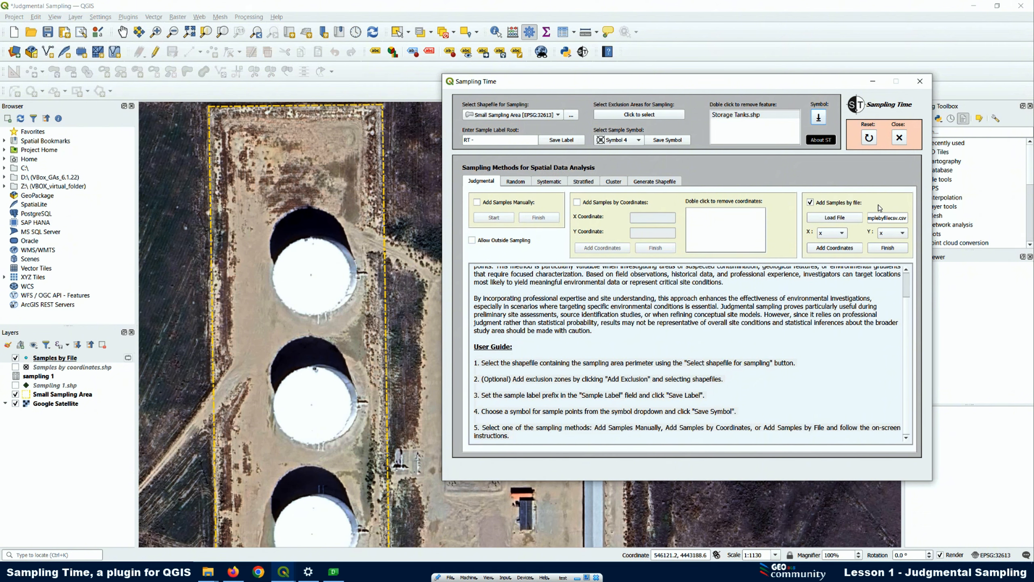
Assign the file's x column to the X coordinate and its y column to the Y coordinate
{"action": "left_click", "coordinate": [827, 234]}
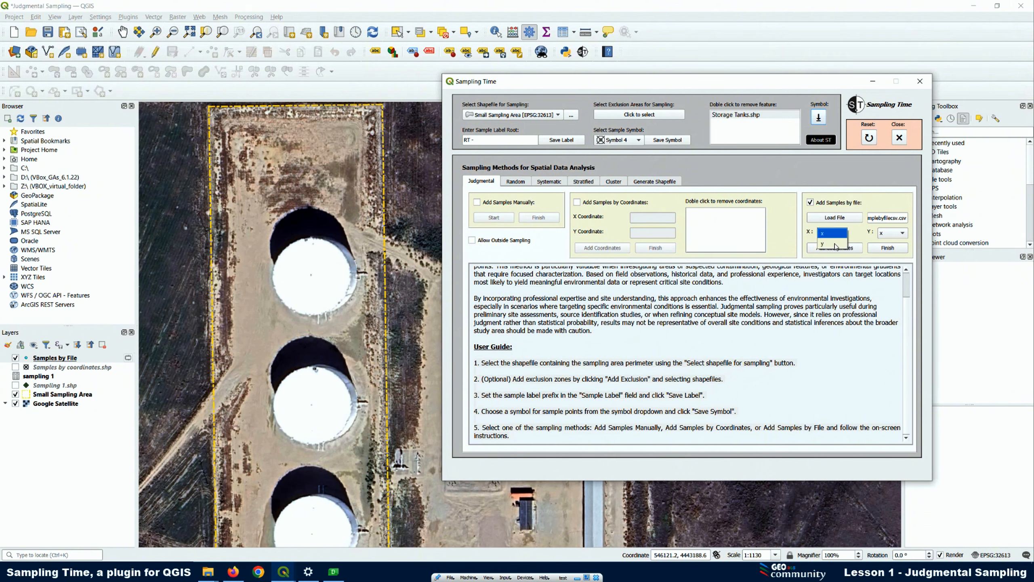
{"action": "left_click", "coordinate": [829, 234]}
{"action": "left_click", "coordinate": [888, 233]}
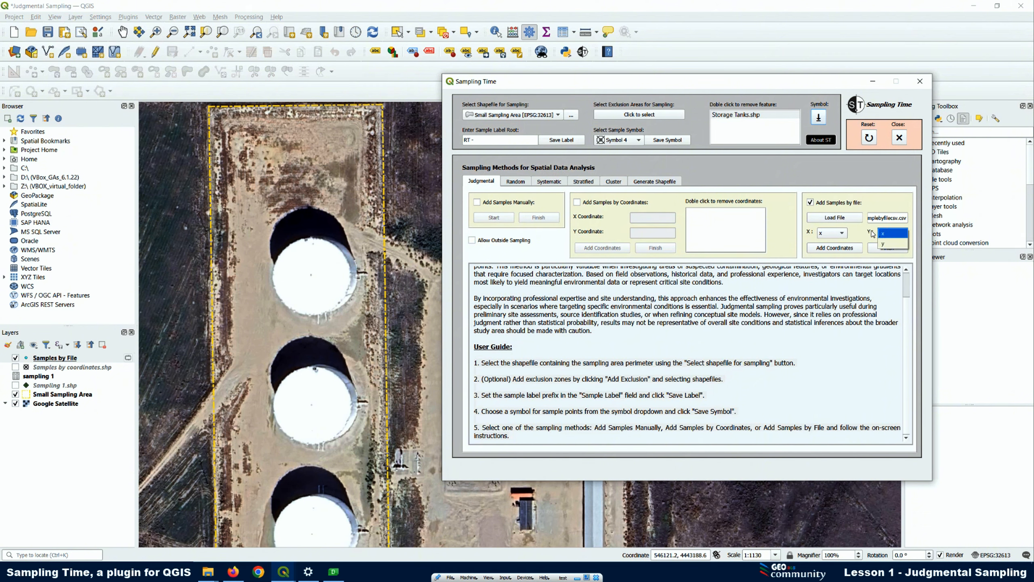
{"action": "left_click", "coordinate": [888, 244]}
Open samplebyfilecsv from New folder in OpenOffice Calc to check its x and y coordinates, and return to QGIS with the plugin window moved aside
{"action": "left_click", "coordinate": [208, 572]}
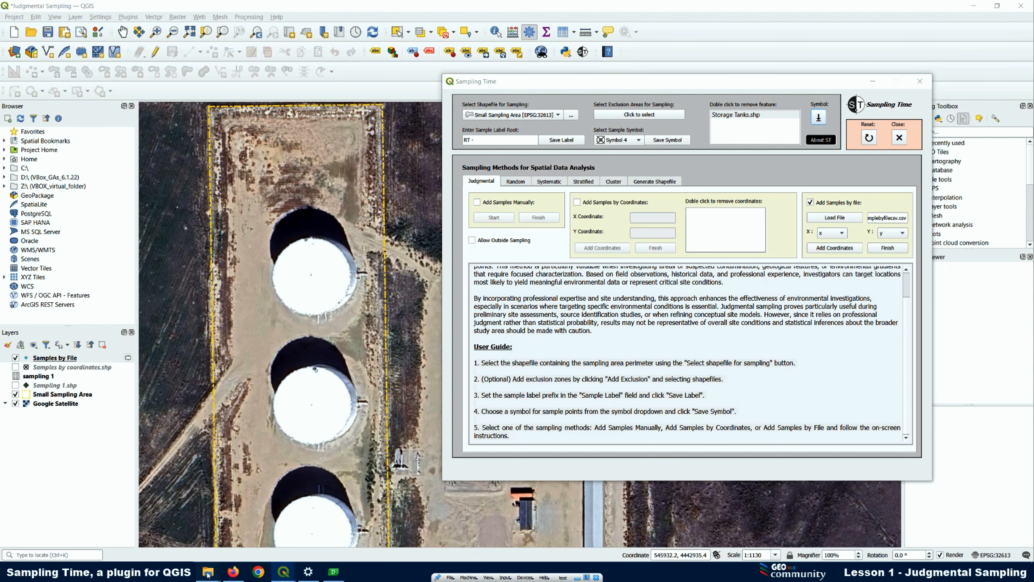
{"action": "left_click", "coordinate": [135, 495]}
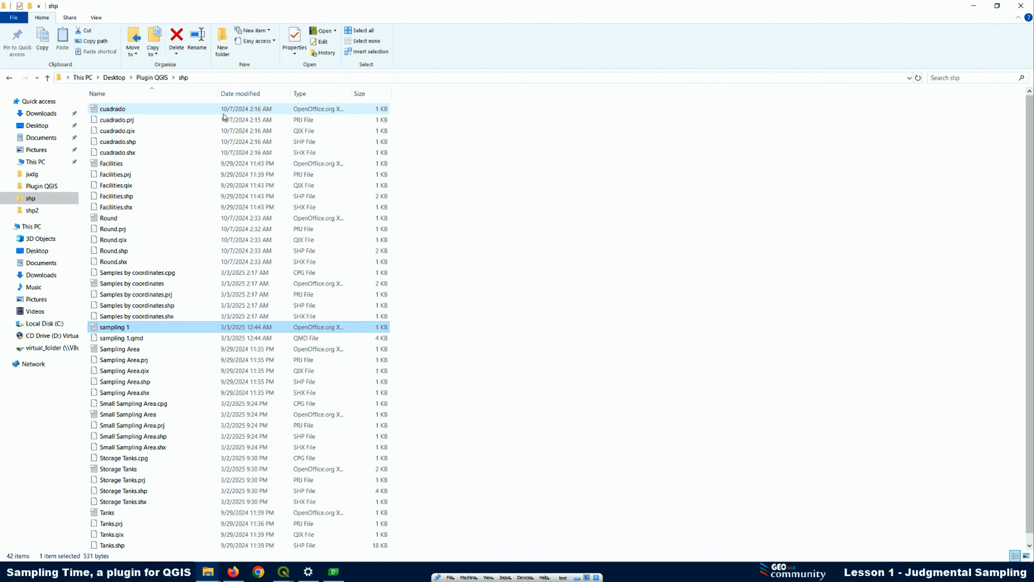
{"action": "left_click", "coordinate": [41, 187]}
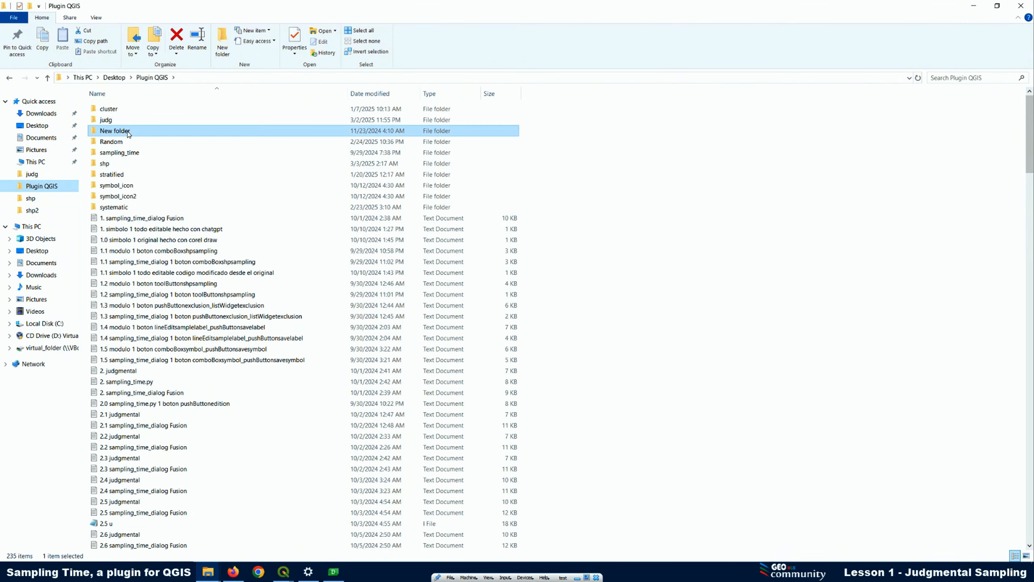
{"action": "double_click", "coordinate": [122, 131]}
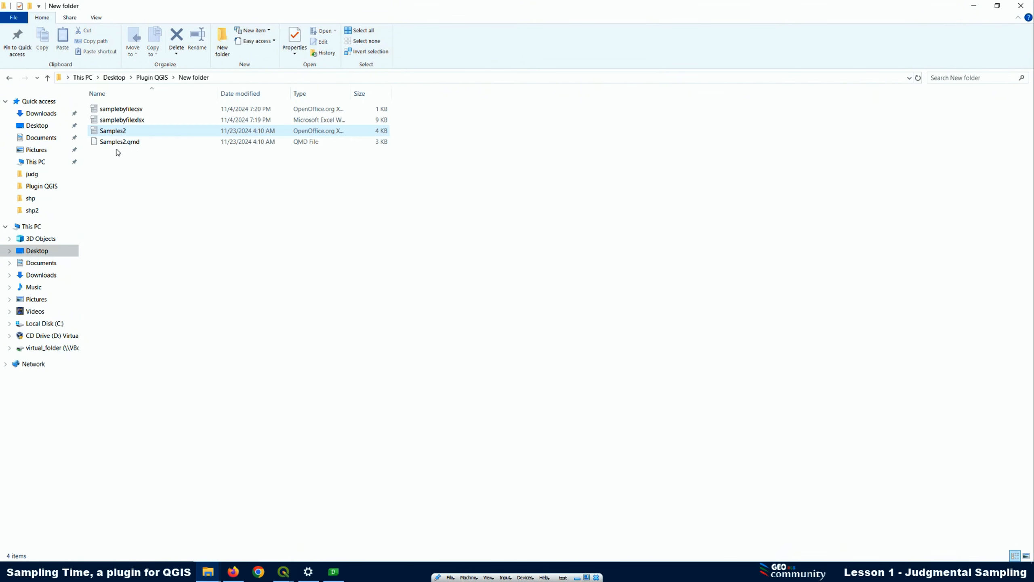
{"action": "left_click", "coordinate": [137, 111]}
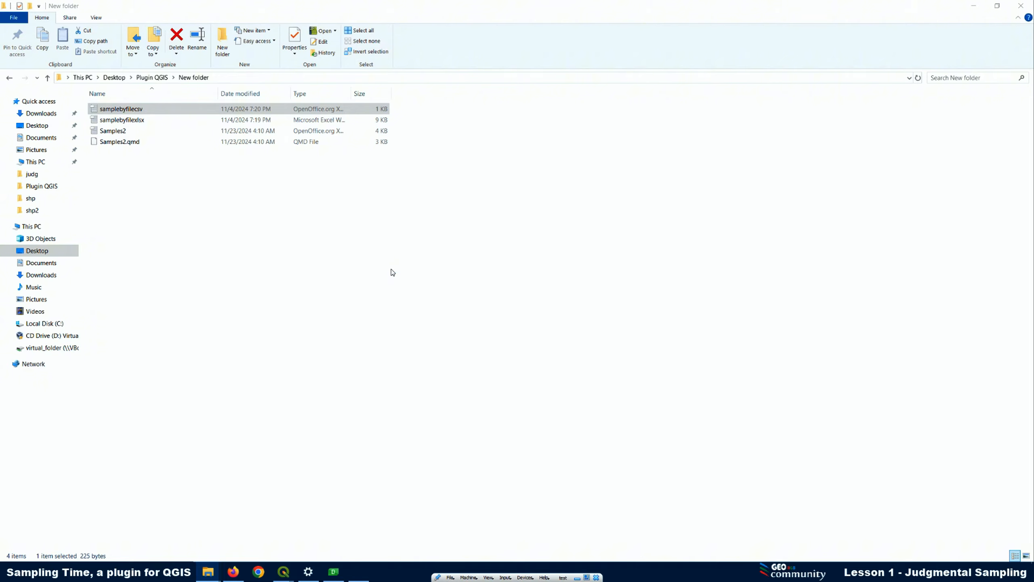
{"action": "left_click", "coordinate": [664, 154]}
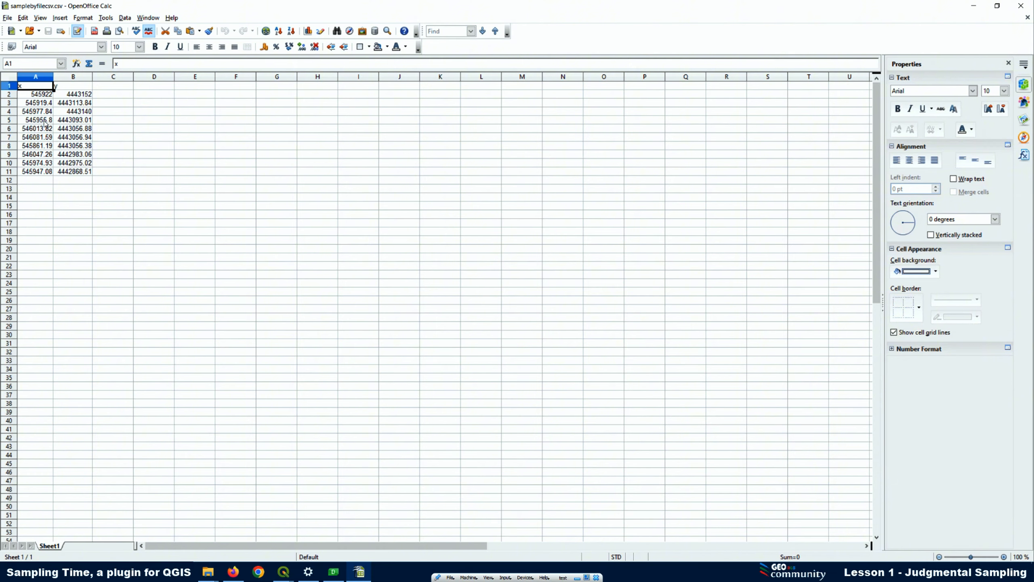
{"action": "left_click", "coordinate": [974, 6]}
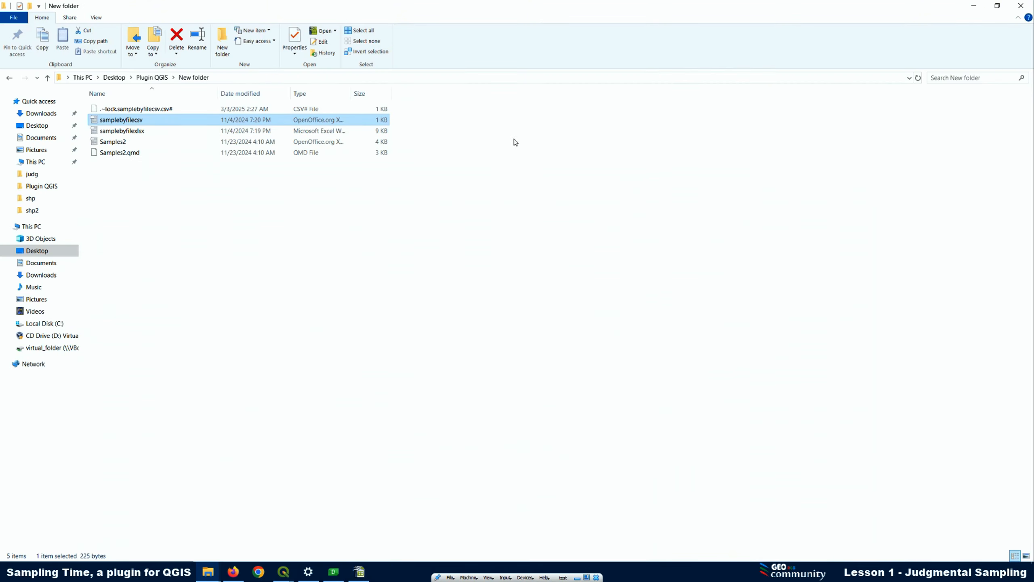
{"action": "left_click", "coordinate": [973, 5]}
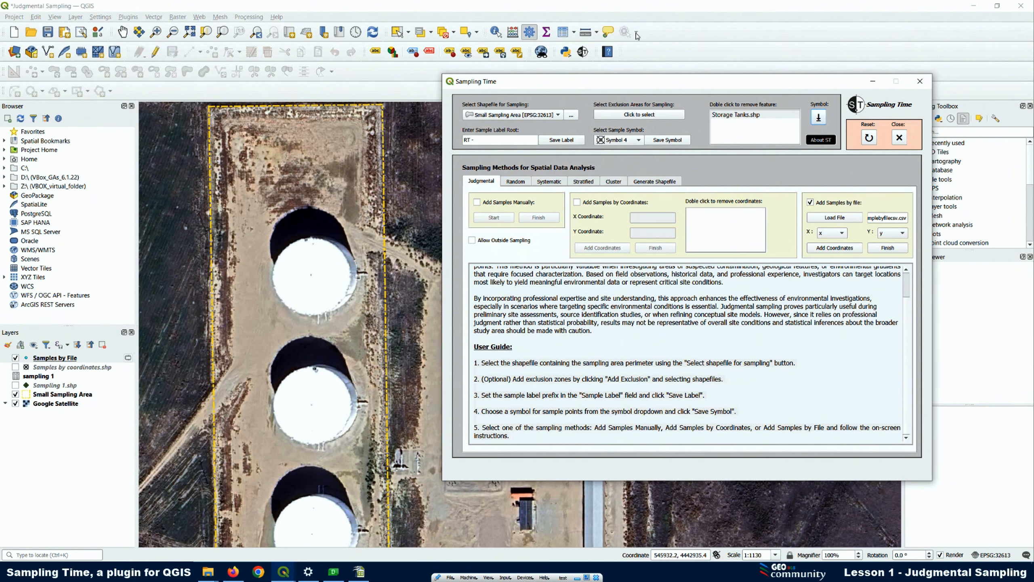
{"action": "left_click_drag", "start_coordinate": [580, 84], "coordinate": [625, 42]}
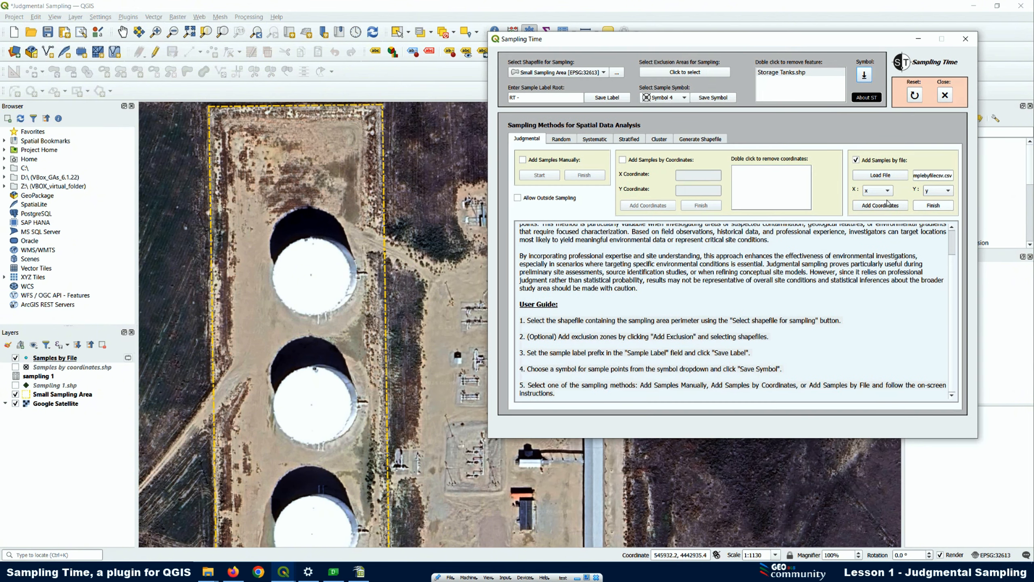
Add only the valid points from the loaded coordinate file to the map, skipping those outside the sampling area or within exclusion zones
{"action": "left_click", "coordinate": [873, 206]}
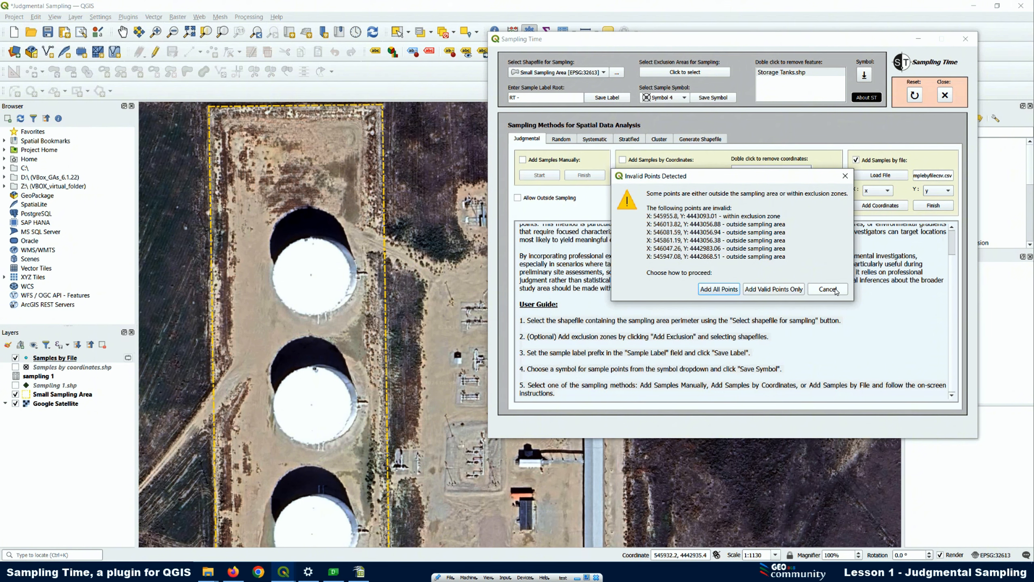
{"action": "left_click", "coordinate": [774, 289]}
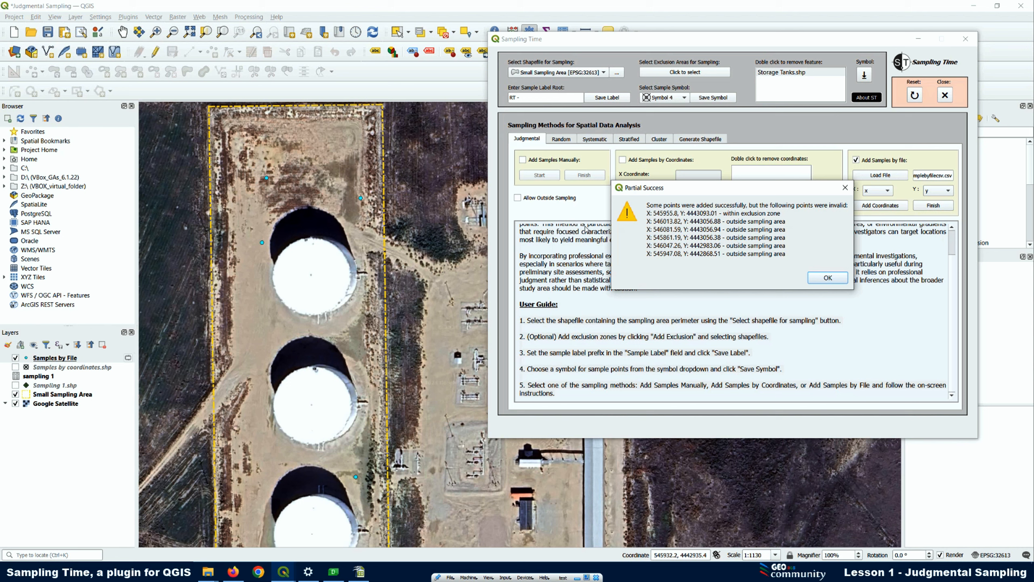
{"action": "left_click", "coordinate": [839, 282]}
{"action": "scroll", "coordinate": [251, 180], "scroll_direction": "down", "scroll_amount": 2}
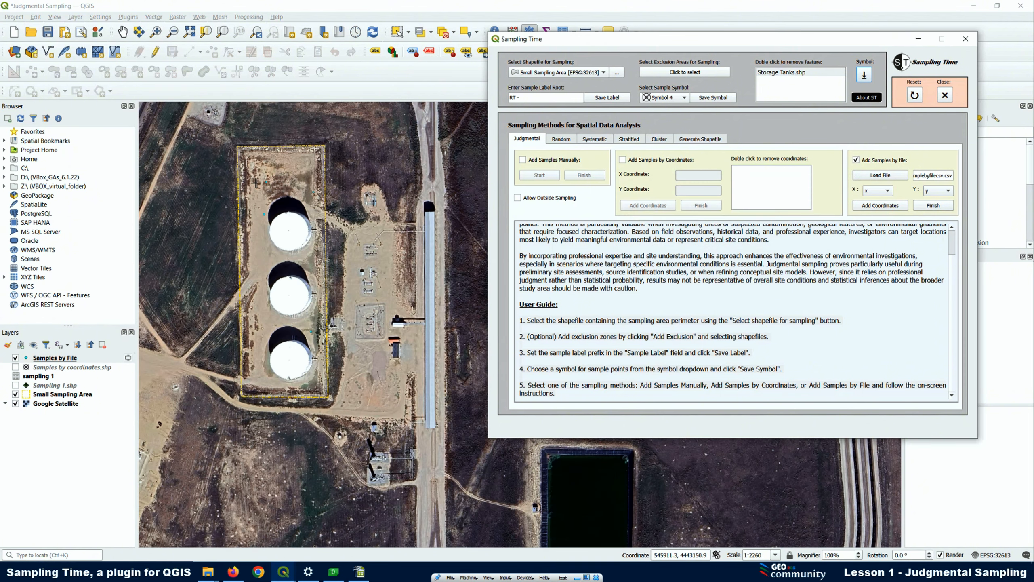
{"action": "scroll", "coordinate": [244, 178], "scroll_direction": "up", "scroll_amount": 1}
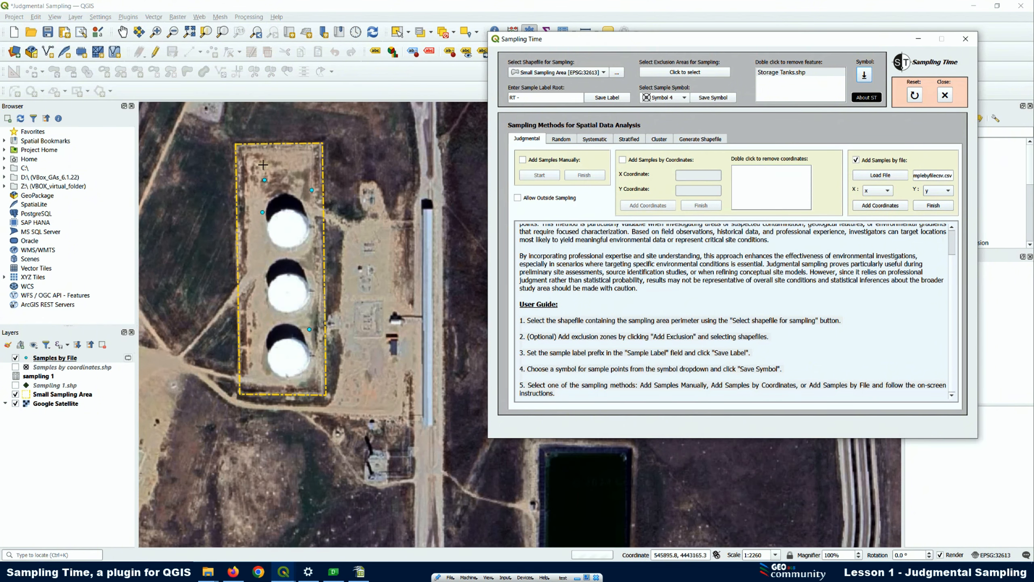
Check the labels and coordinates of the added samples in the attribute table of the Samples by File layer
{"action": "right_click", "coordinate": [66, 358]}
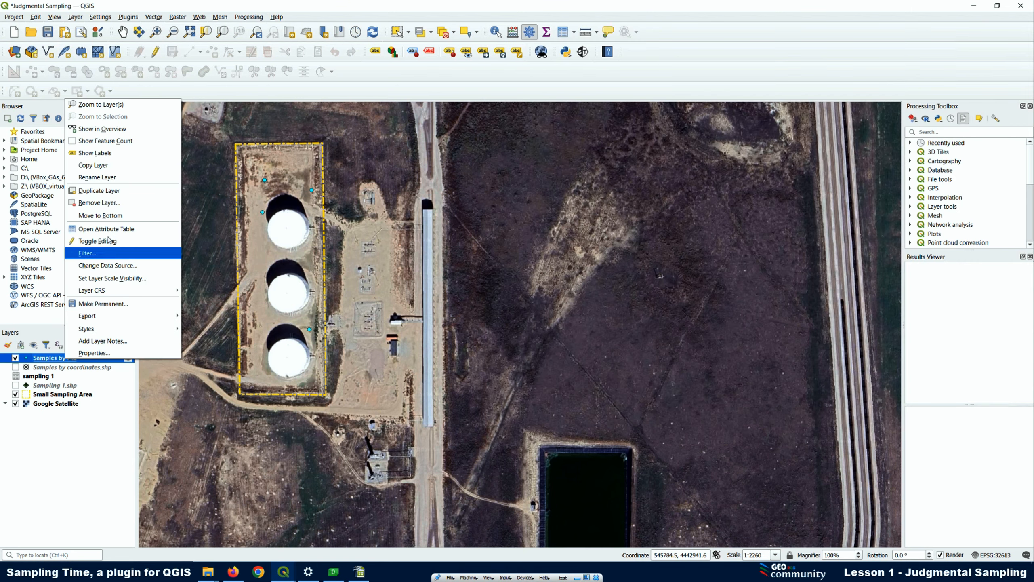
{"action": "left_click", "coordinate": [105, 229]}
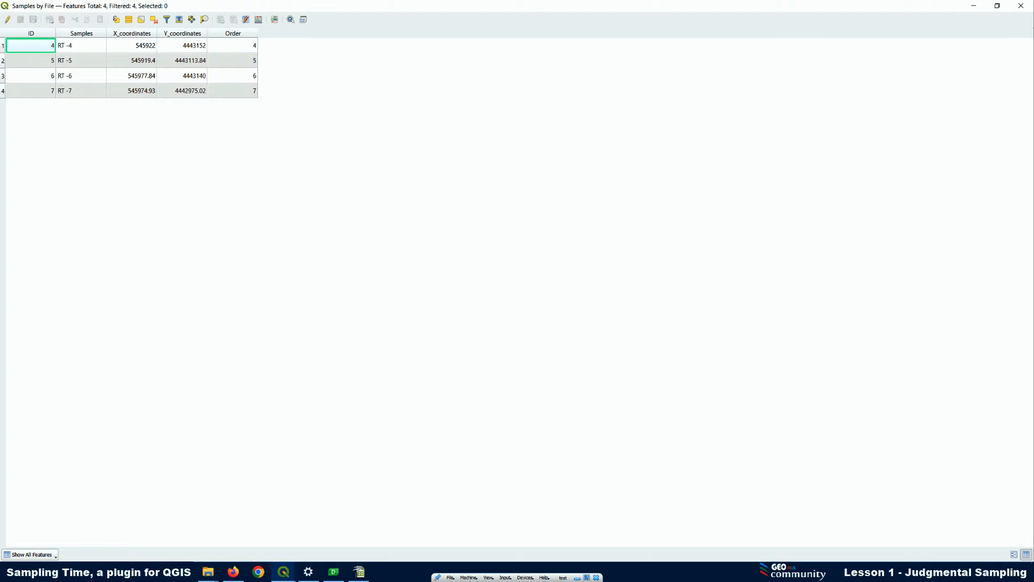
{"action": "left_click", "coordinate": [974, 6]}
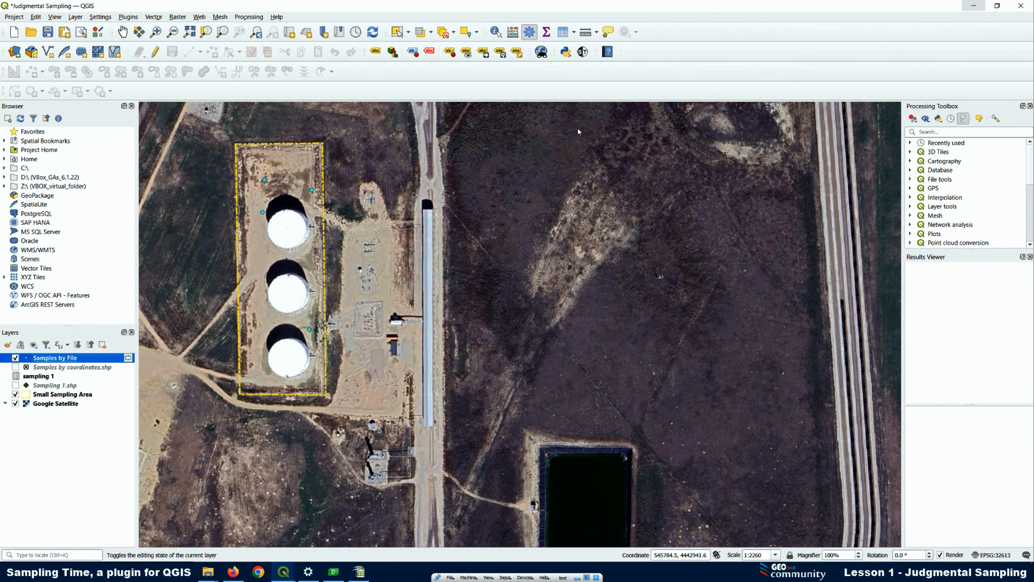
Remove the Samples by File layer from the project
{"action": "right_click", "coordinate": [54, 361]}
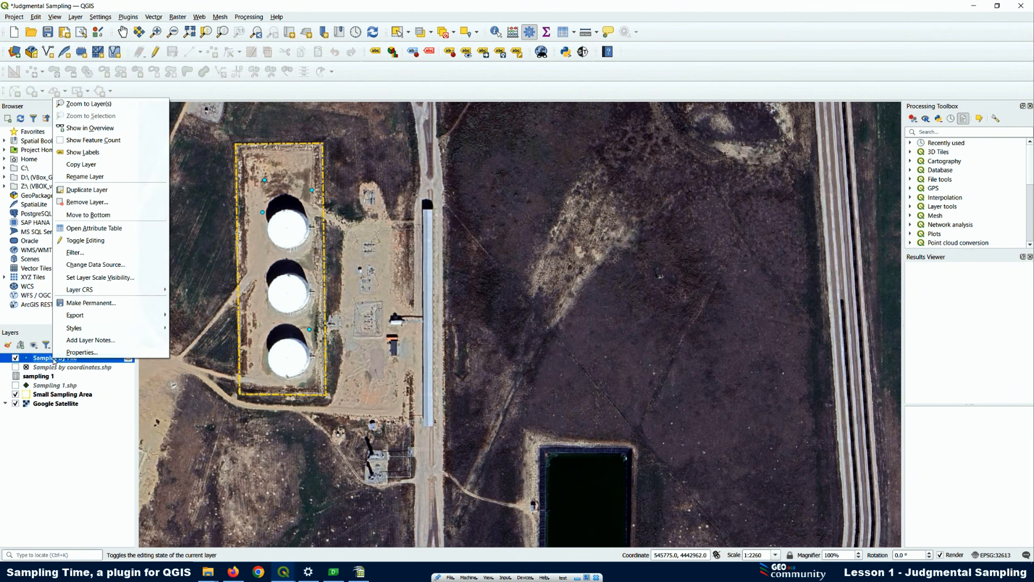
{"action": "left_click", "coordinate": [79, 203]}
{"action": "left_click", "coordinate": [500, 298]}
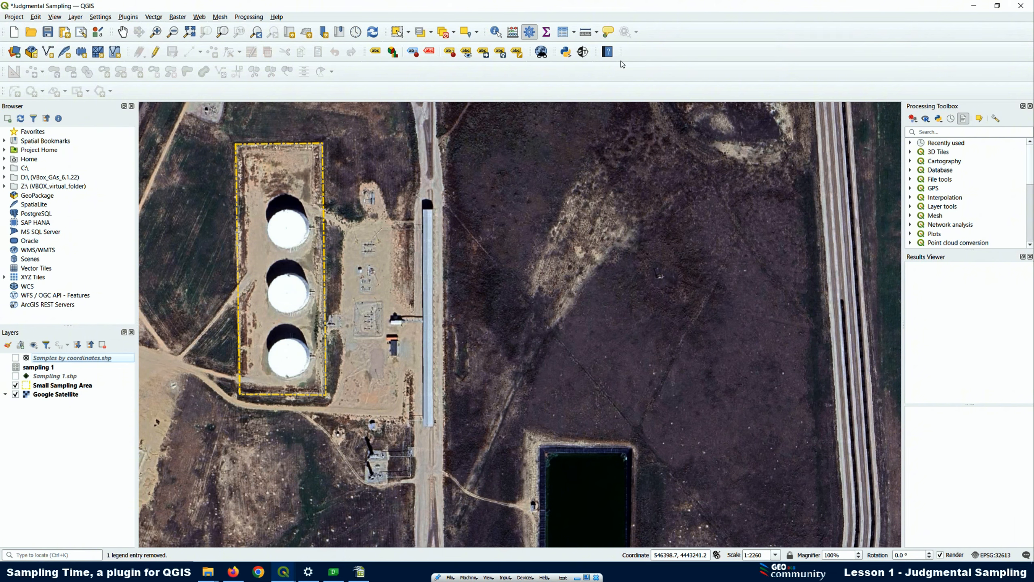
Restart adding samples by file in Sampling Time by turning the option off and on again
{"action": "left_click", "coordinate": [582, 52]}
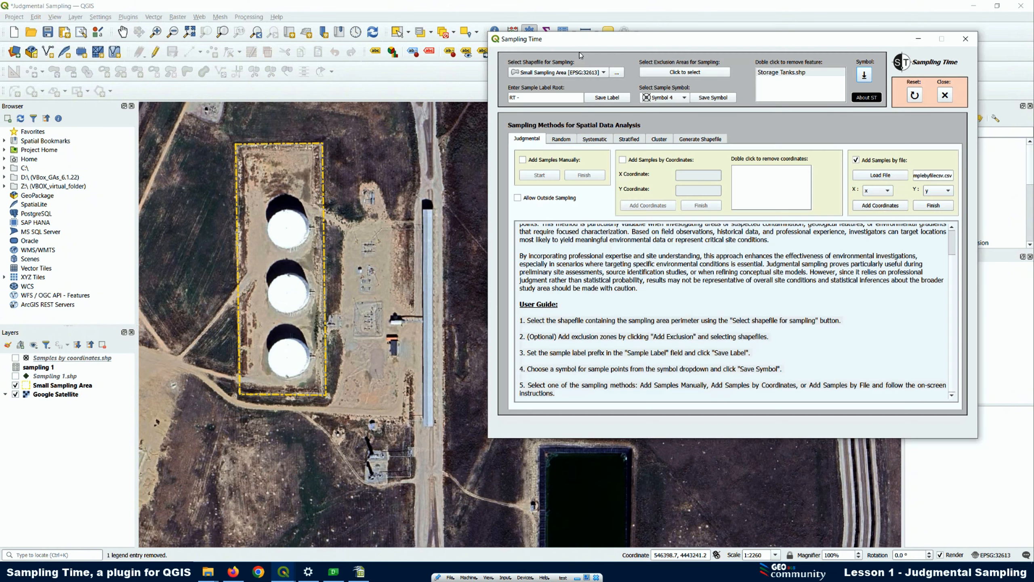
{"action": "left_click", "coordinate": [856, 161]}
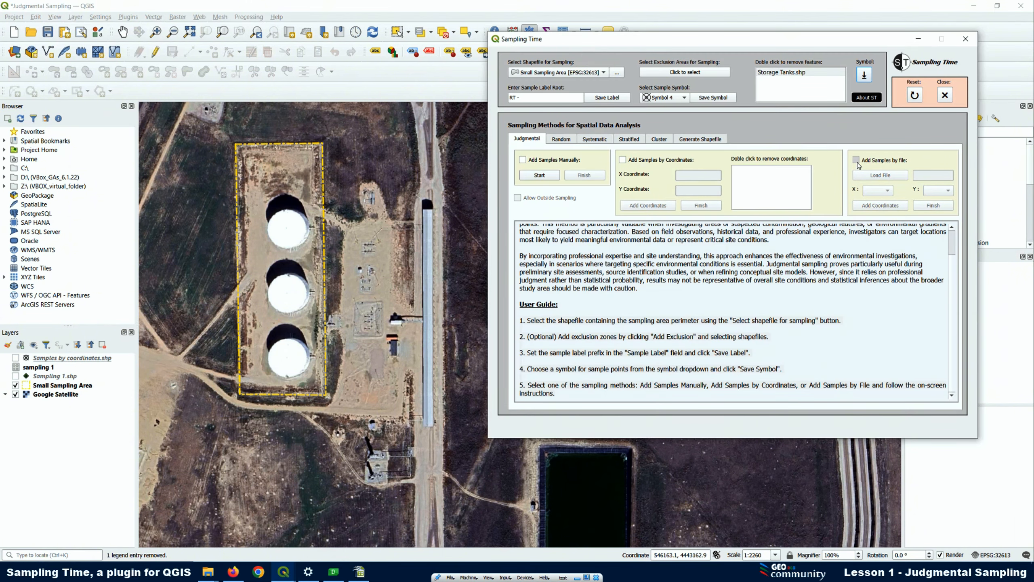
{"action": "left_click", "coordinate": [856, 160]}
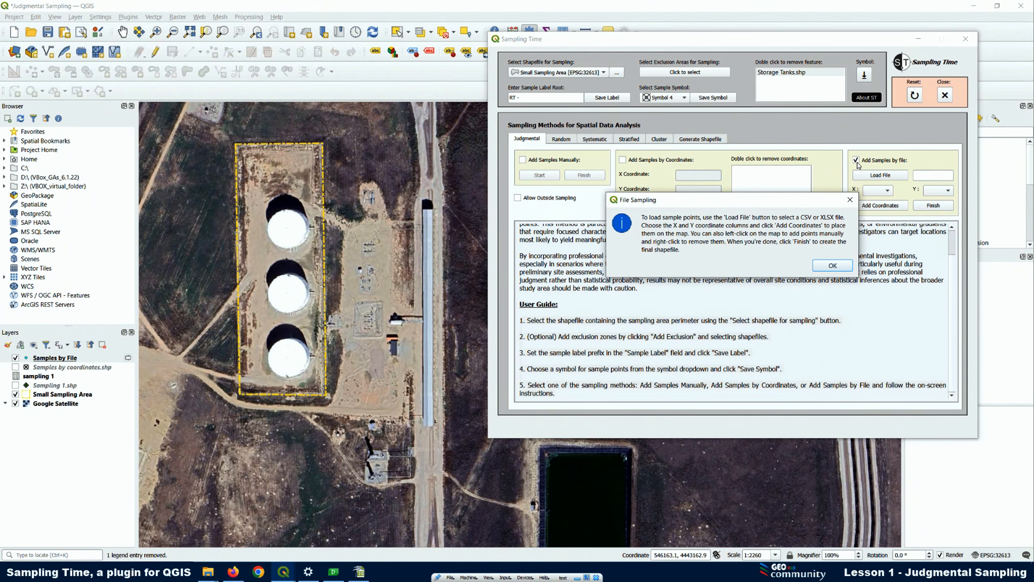
{"action": "left_click", "coordinate": [833, 265]}
Clear the sample label root and allow sampling outside the sampling area
{"action": "left_click_drag", "start_coordinate": [521, 97], "coordinate": [485, 97]}
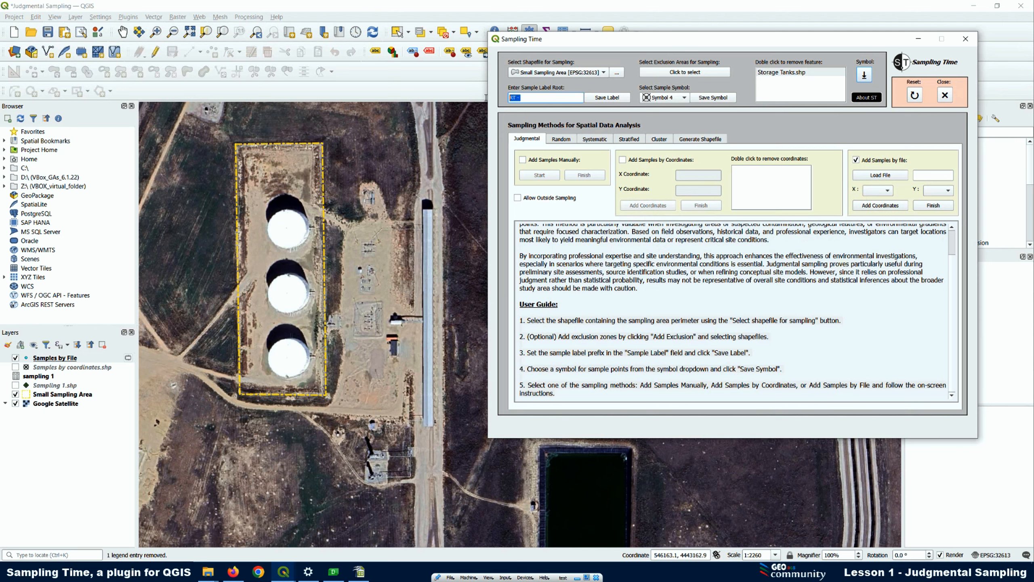
{"action": "key", "text": "BackSpace"}
{"action": "left_click", "coordinate": [603, 98]}
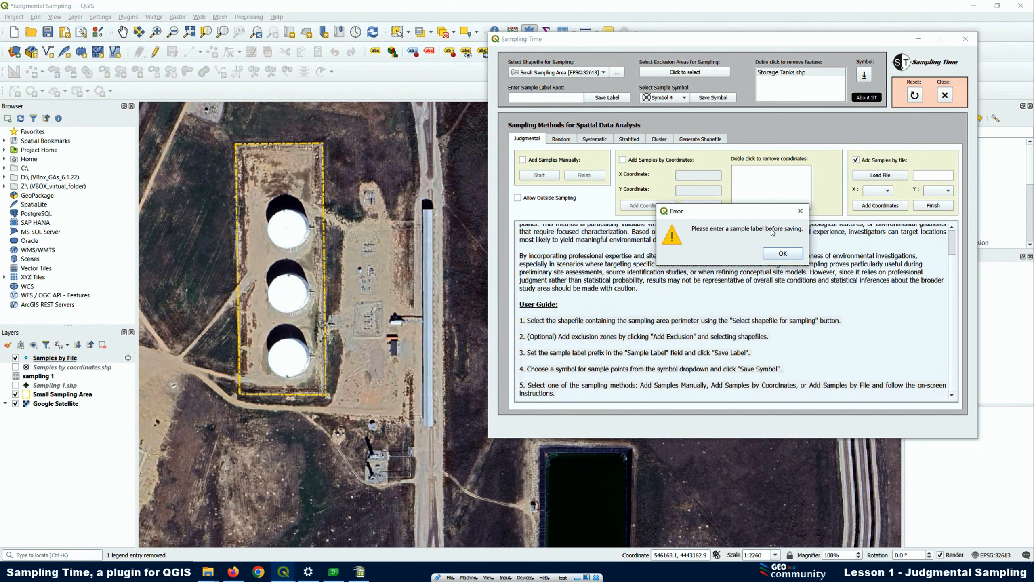
{"action": "left_click", "coordinate": [782, 254]}
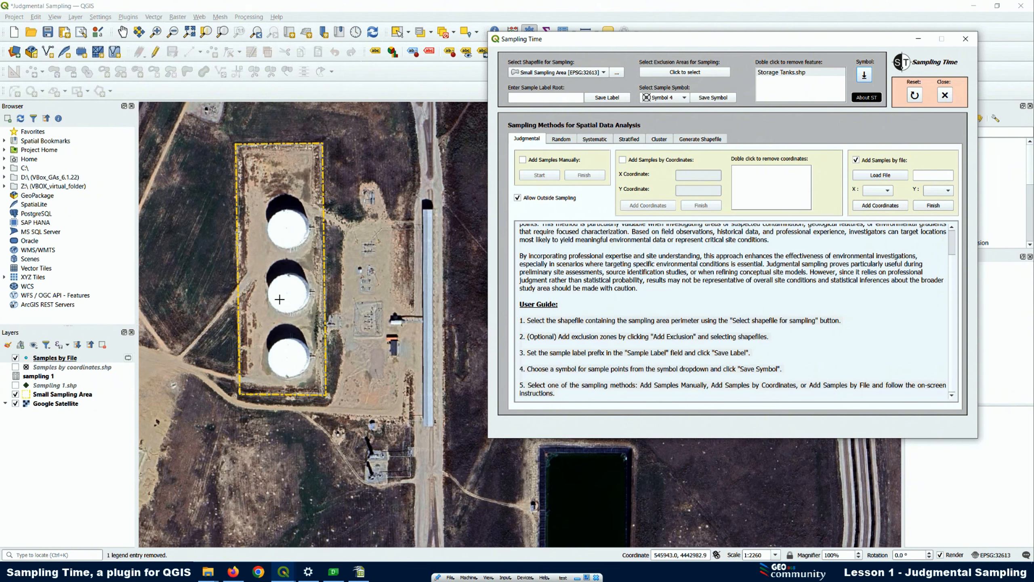
Load samplebyfilecsv from New folder and assign its x column to X and its y column to Y
{"action": "left_click", "coordinate": [894, 177]}
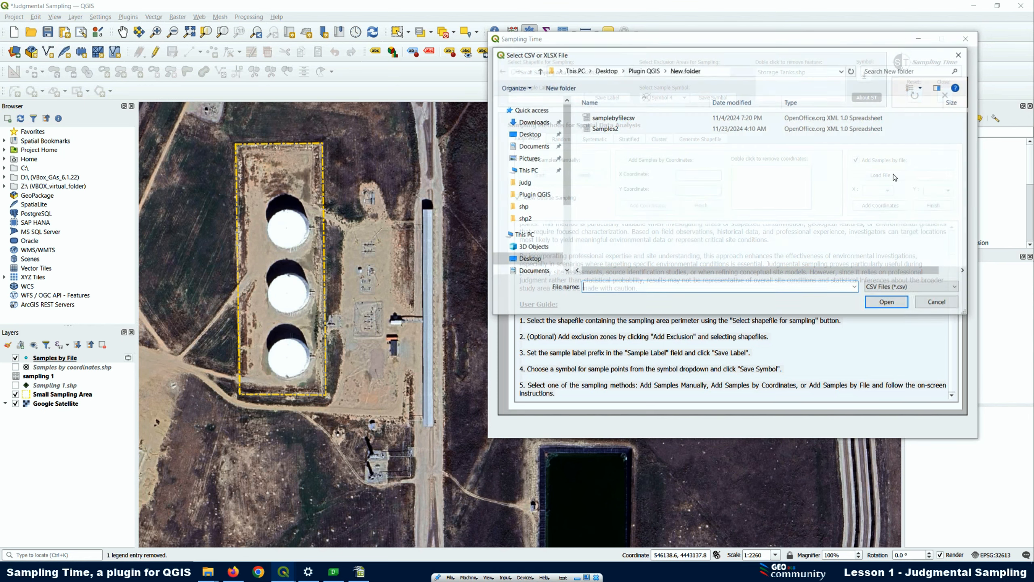
{"action": "left_click", "coordinate": [612, 118]}
{"action": "left_click", "coordinate": [882, 303]}
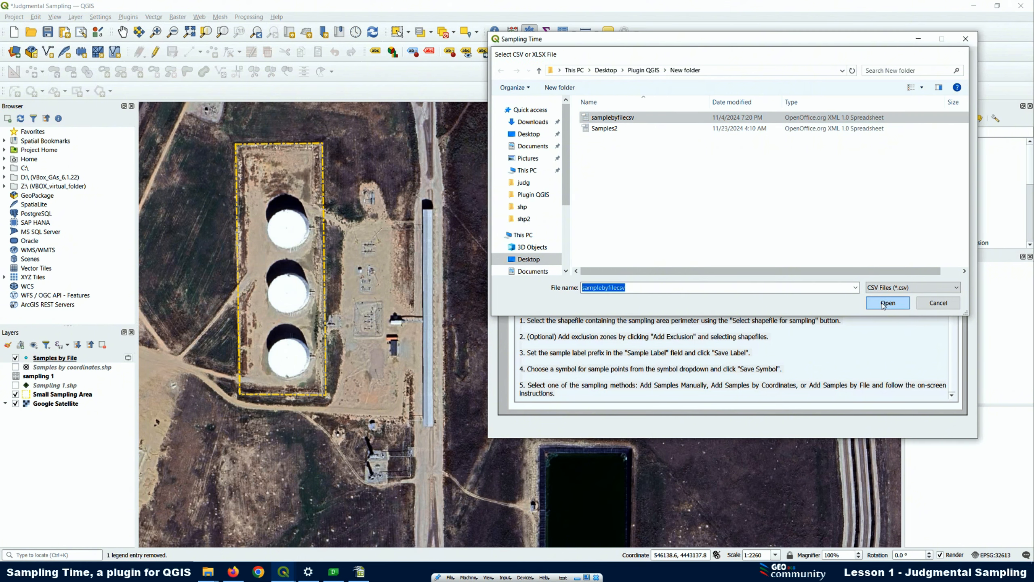
{"action": "left_click", "coordinate": [877, 192]}
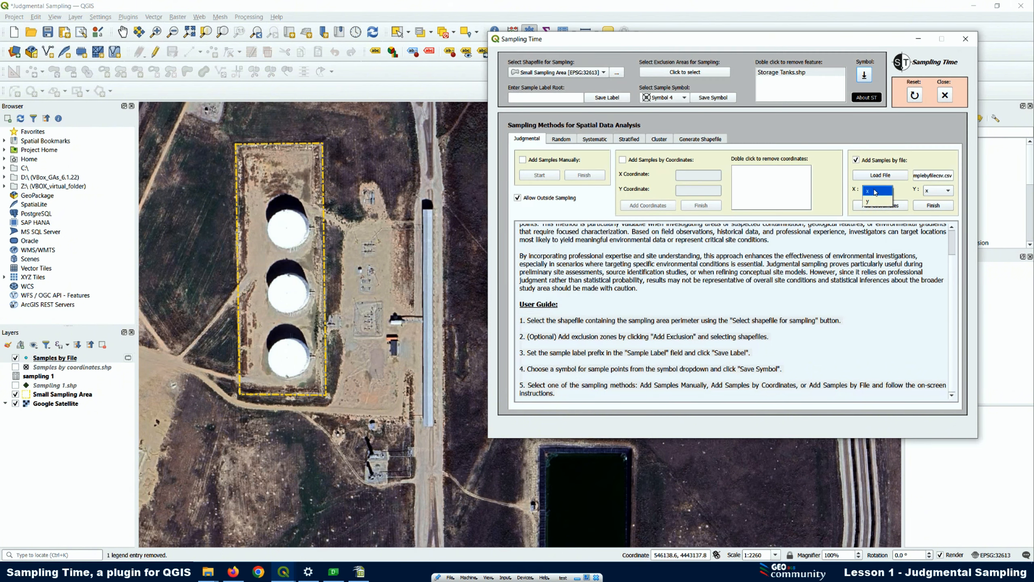
{"action": "left_click", "coordinate": [876, 193]}
{"action": "left_click", "coordinate": [941, 192]}
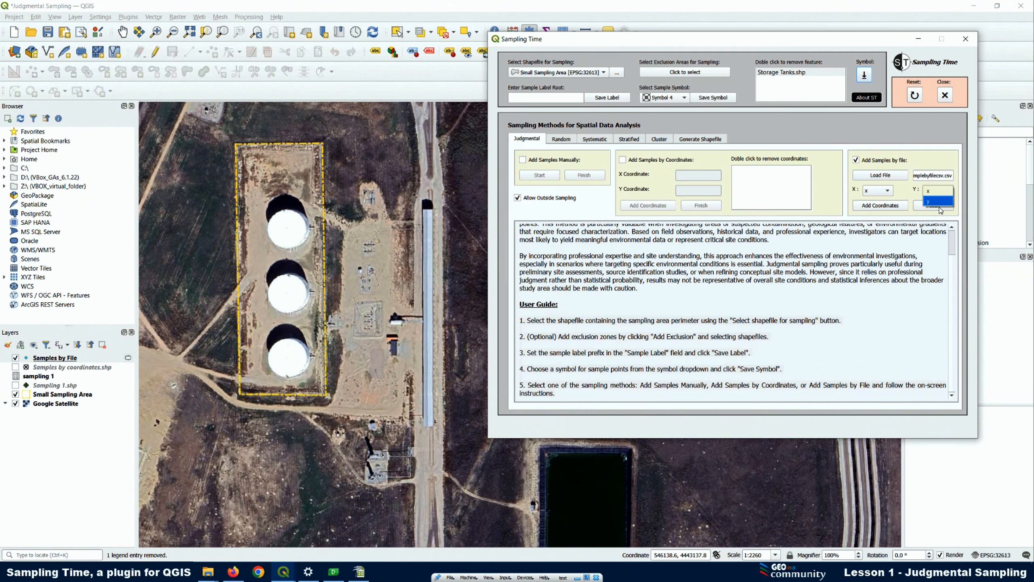
{"action": "left_click", "coordinate": [936, 201]}
Add the file's coordinates to the map, keeping only the valid points outside the exclusion zone
{"action": "left_click", "coordinate": [888, 207]}
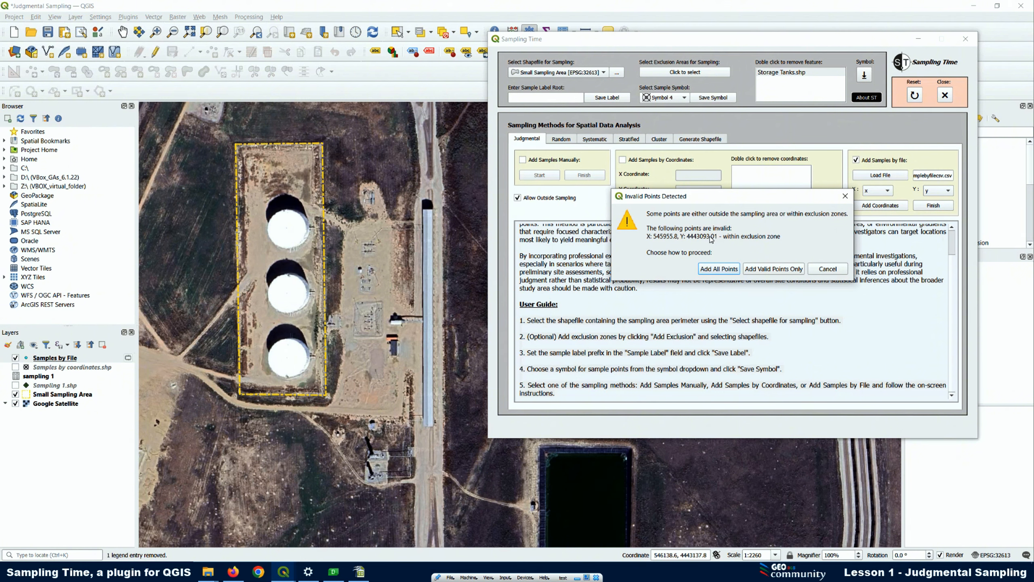
{"action": "left_click", "coordinate": [773, 269]}
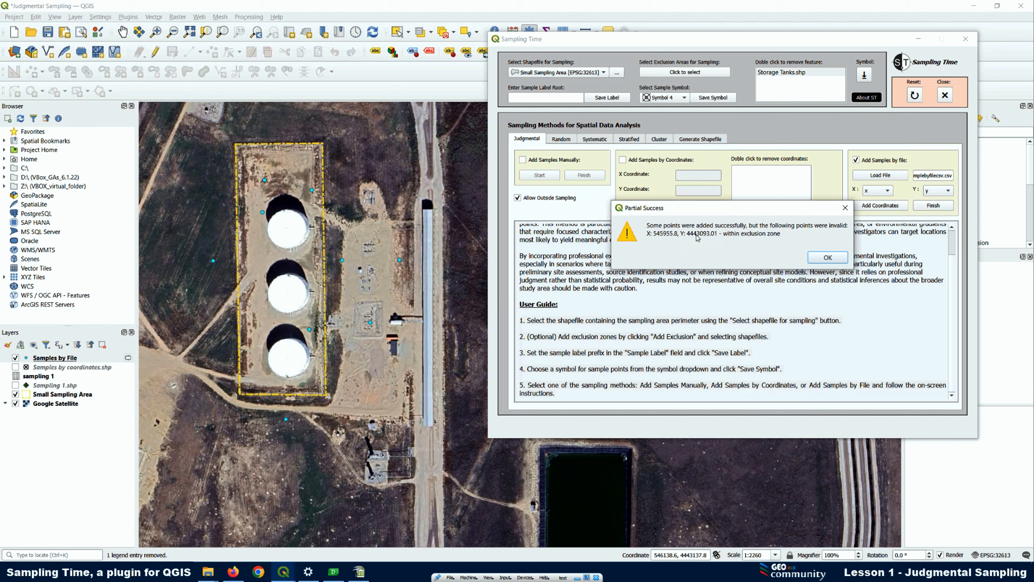
{"action": "left_click", "coordinate": [829, 257]}
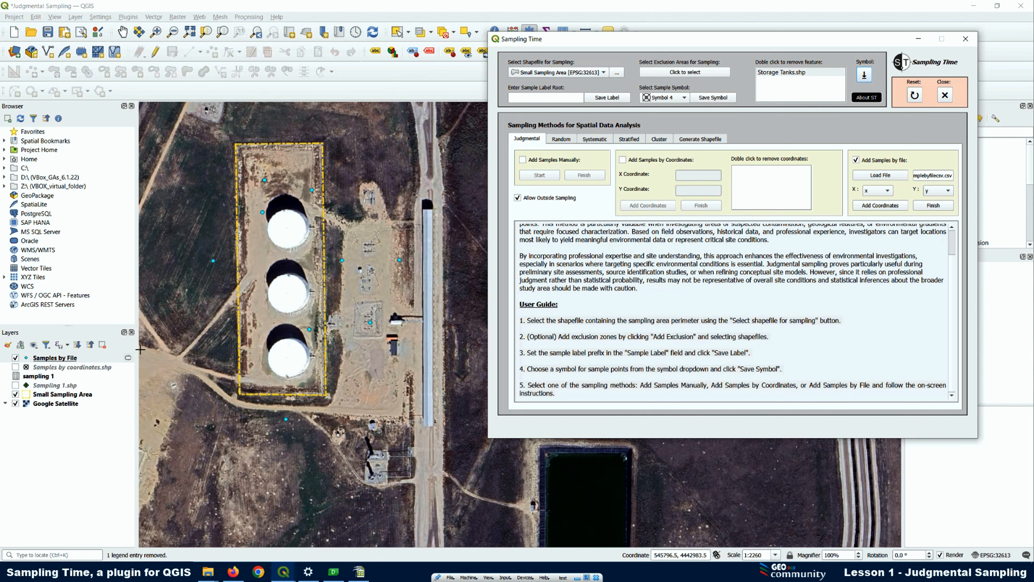
Review the sample labels, coordinates and order in the Samples by File attribute table
{"action": "right_click", "coordinate": [62, 358]}
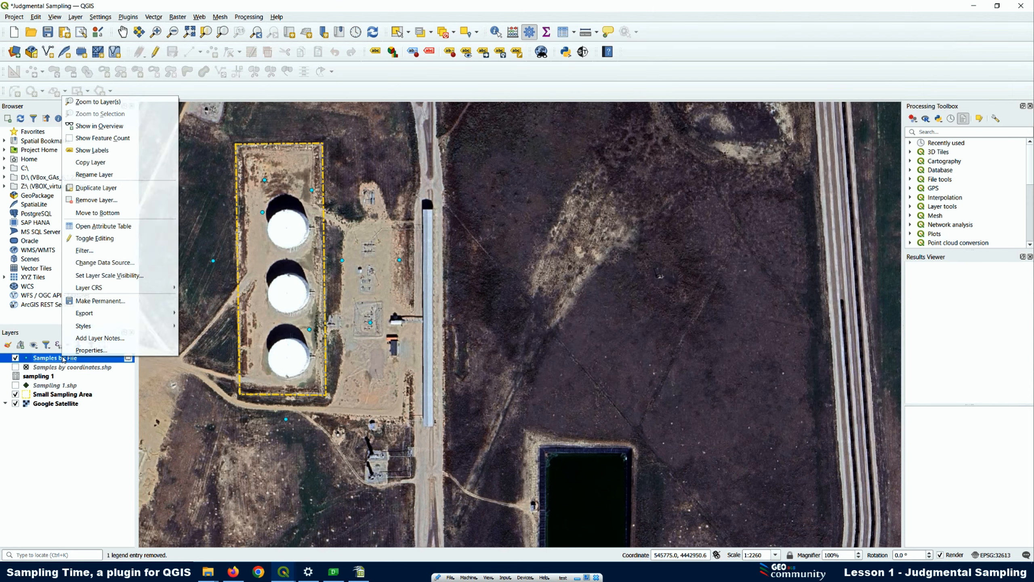
{"action": "left_click", "coordinate": [114, 226]}
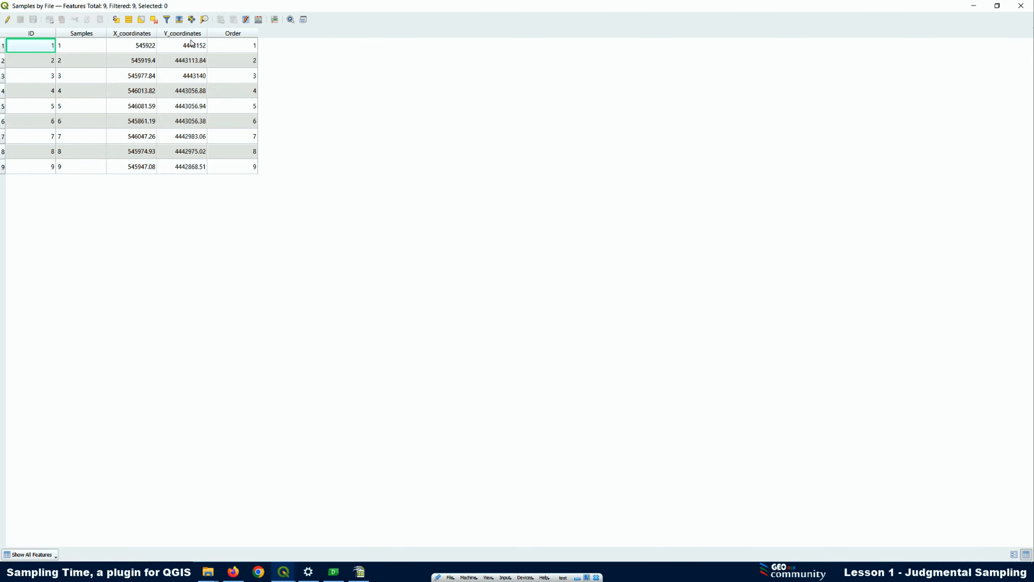
{"action": "left_click", "coordinate": [974, 6]}
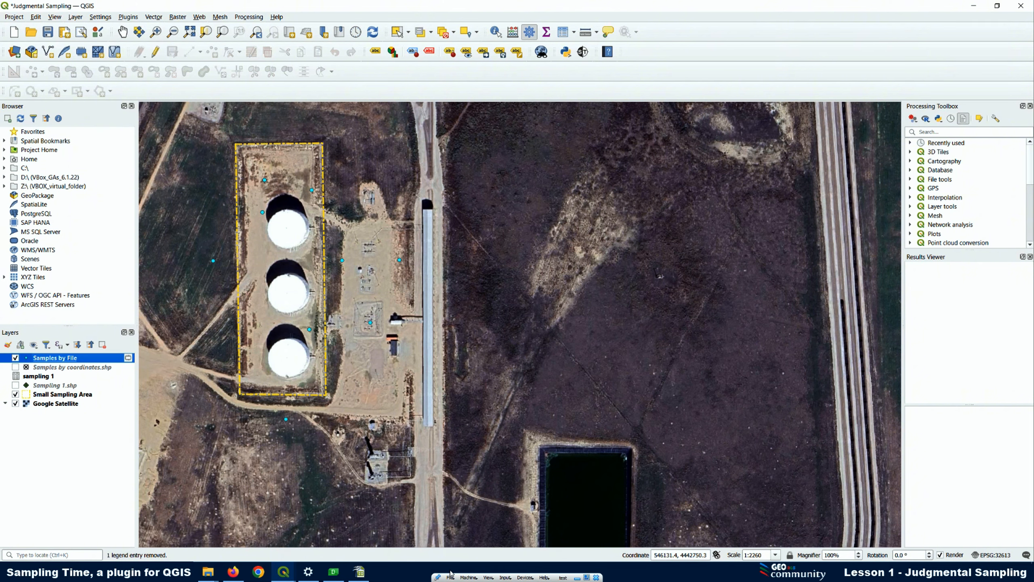
Add sample points by hand above the uppermost tank and beside the lowest tank, and remove the point near the long building
{"action": "left_click", "coordinate": [290, 572]}
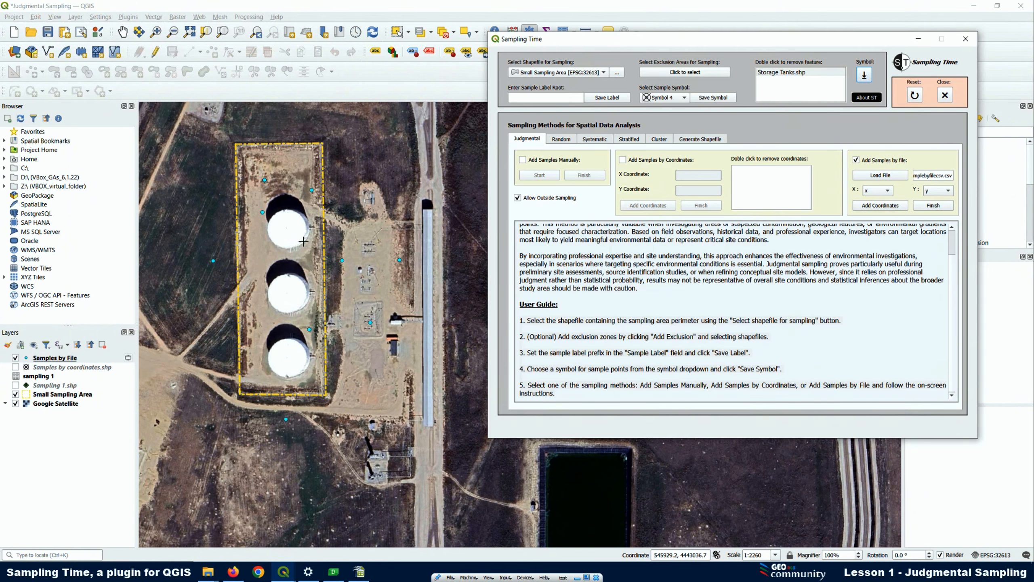
{"action": "left_click", "coordinate": [303, 162]}
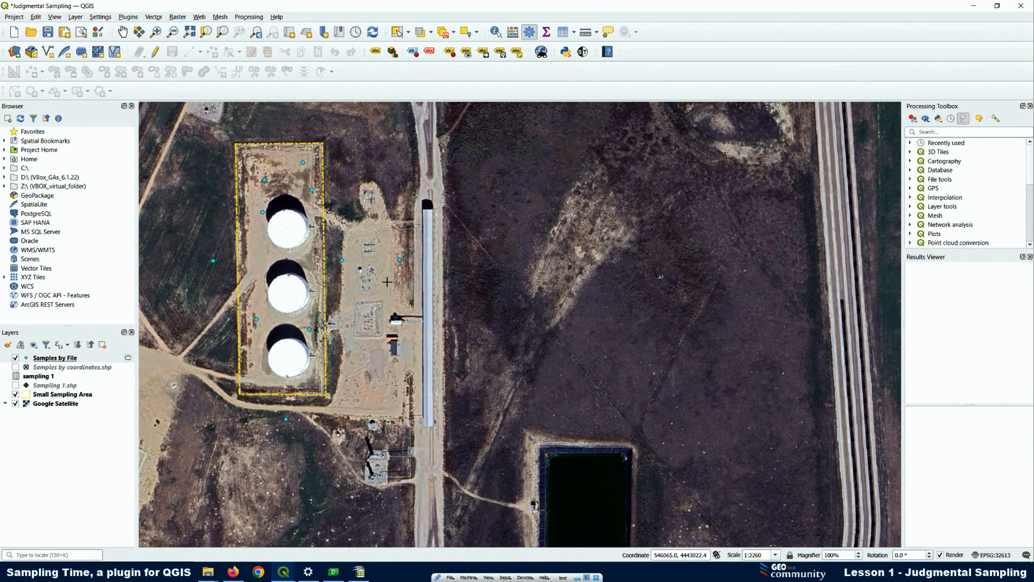
{"action": "left_click", "coordinate": [400, 260]}
Finish the file sampling and save the samples as the shapefile Samples by file in the shp folder
{"action": "left_click", "coordinate": [582, 52]}
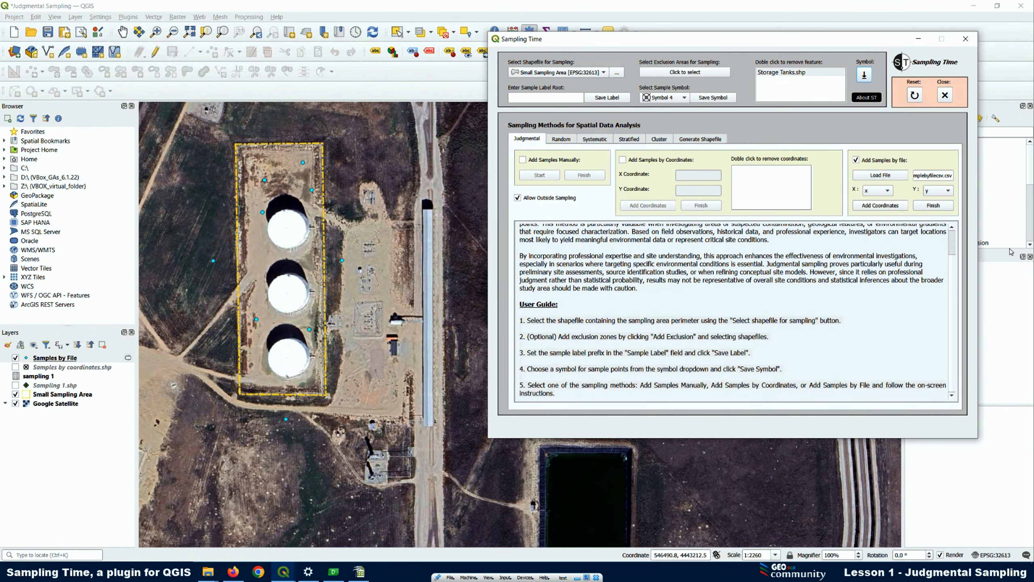
{"action": "left_click", "coordinate": [933, 206]}
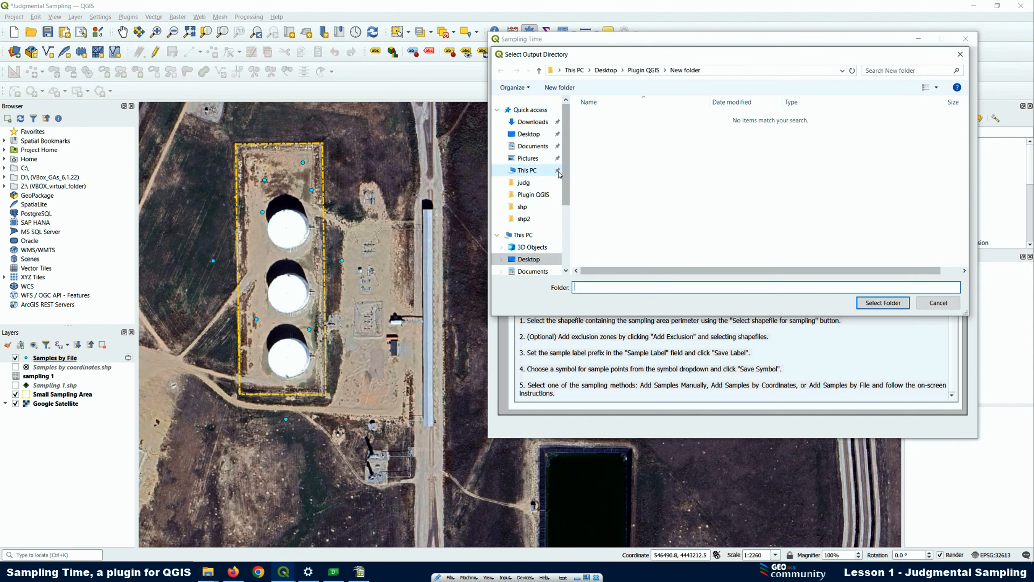
{"action": "left_click", "coordinate": [519, 208]}
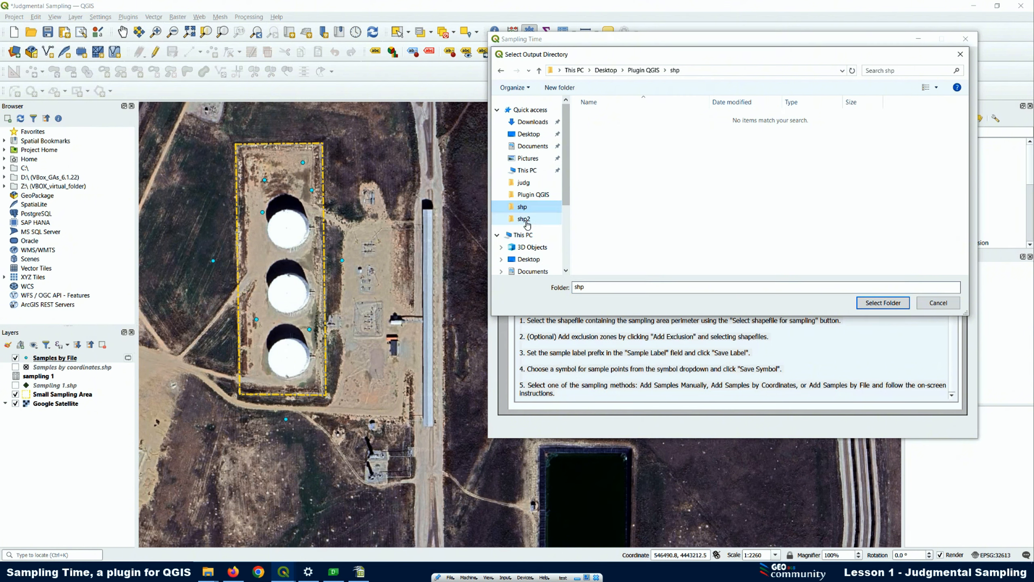
{"action": "left_click", "coordinate": [883, 303]}
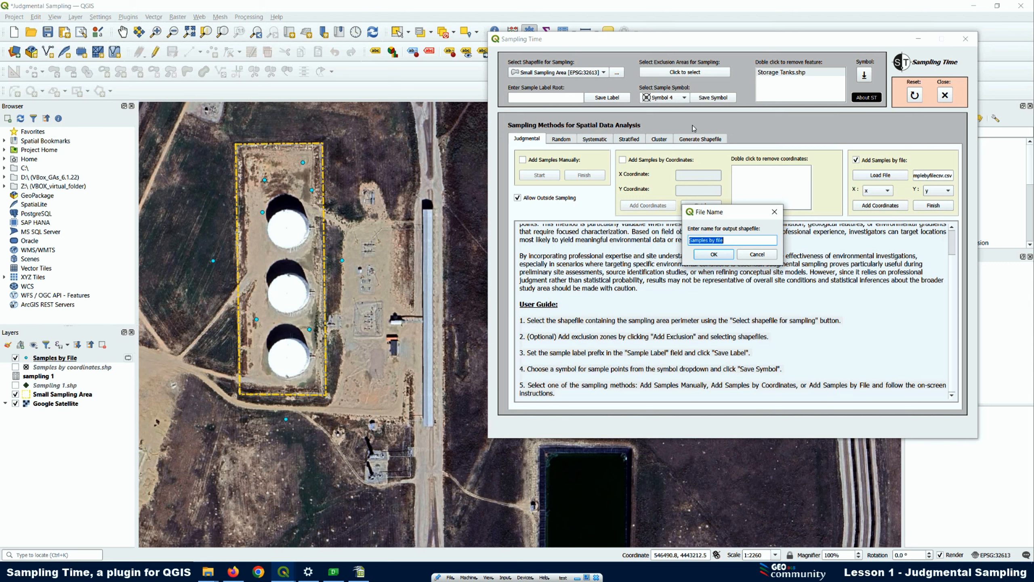
{"action": "left_click", "coordinate": [720, 255]}
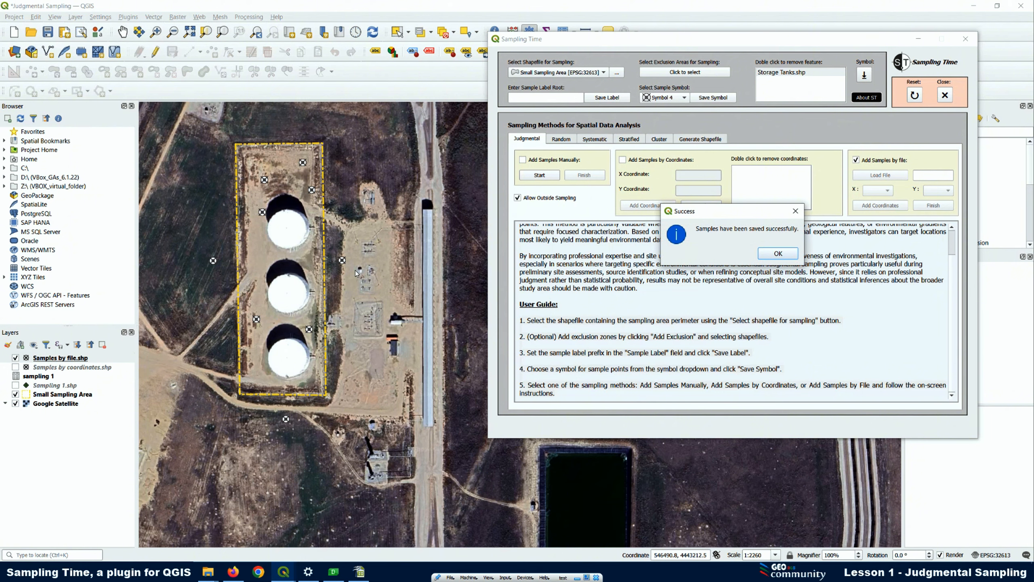
{"action": "left_click", "coordinate": [778, 254]}
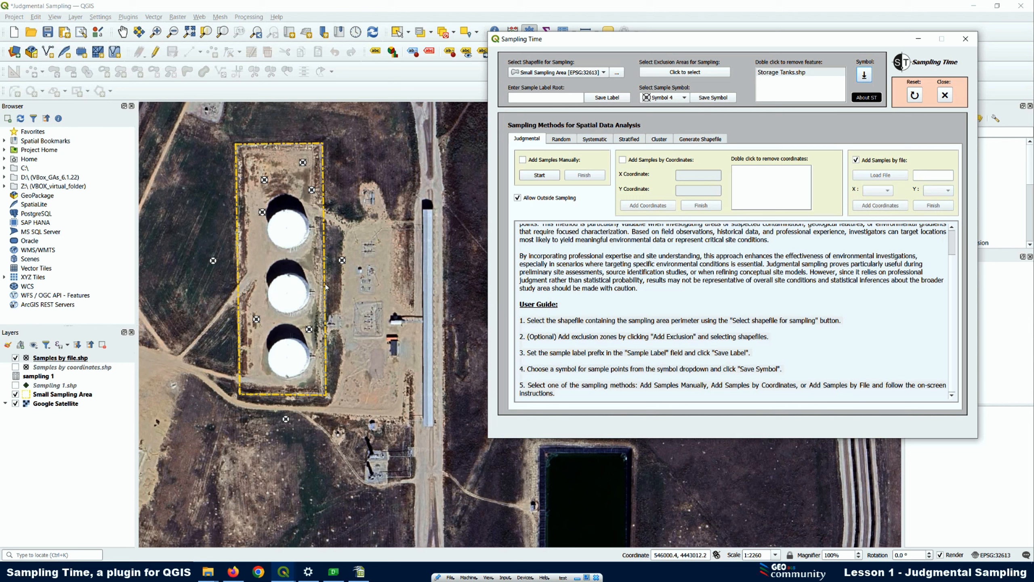
Hide the Samples by file layer and turn off adding samples by file in Sampling Time
{"action": "left_click", "coordinate": [15, 359]}
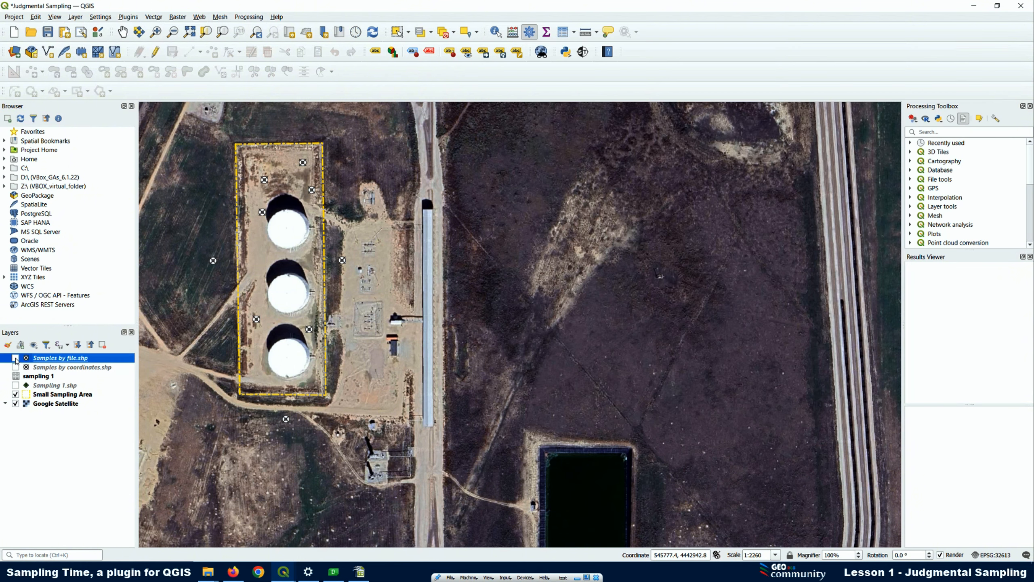
{"action": "left_click", "coordinate": [577, 52]}
{"action": "left_click", "coordinate": [857, 160]}
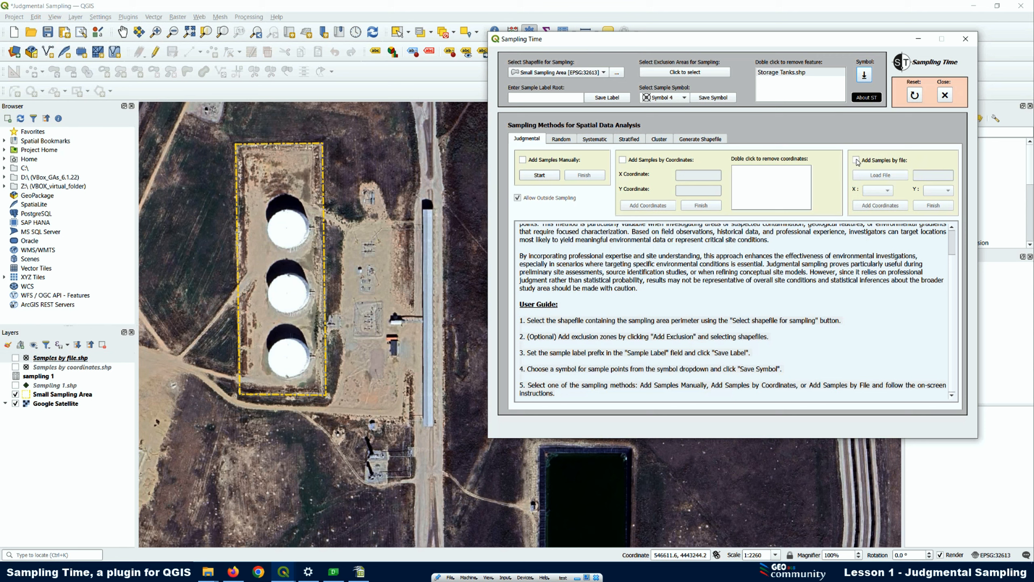
Turn on adding samples by file and browse for Excel files in the New folder of Plugin QGIS
{"action": "left_click", "coordinate": [857, 160]}
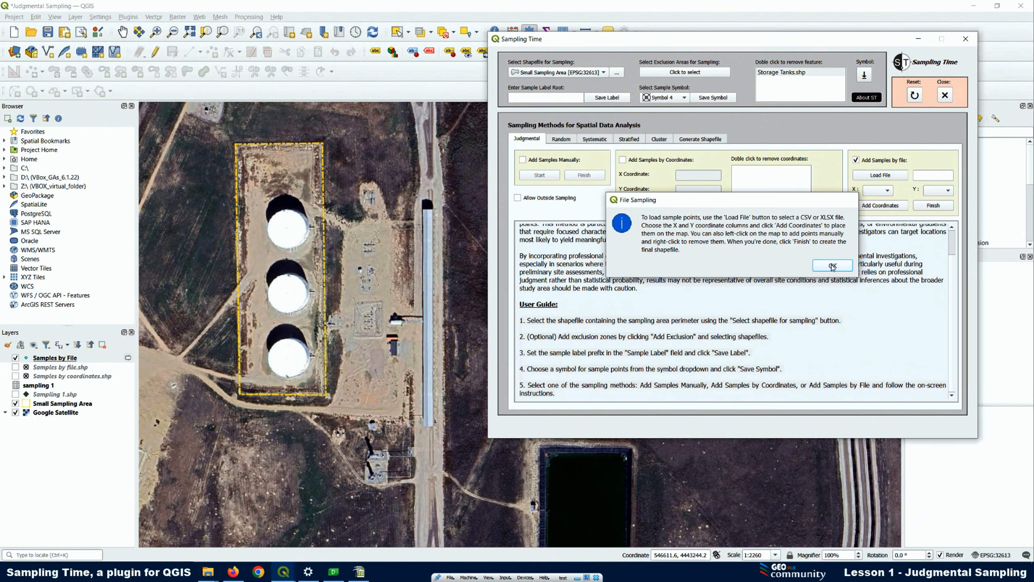
{"action": "left_click", "coordinate": [833, 266]}
{"action": "left_click", "coordinate": [881, 175]}
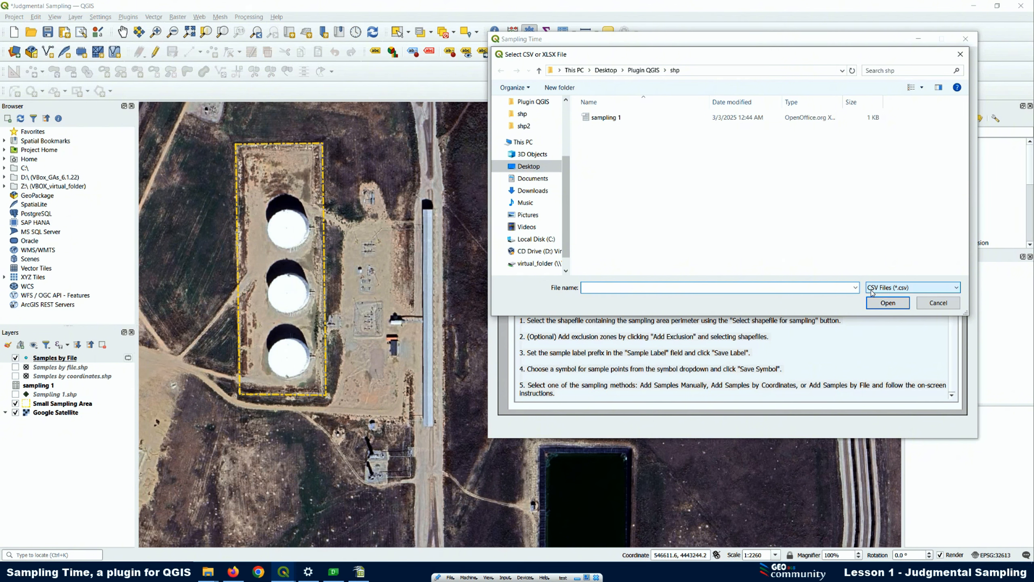
{"action": "left_click", "coordinate": [891, 290]}
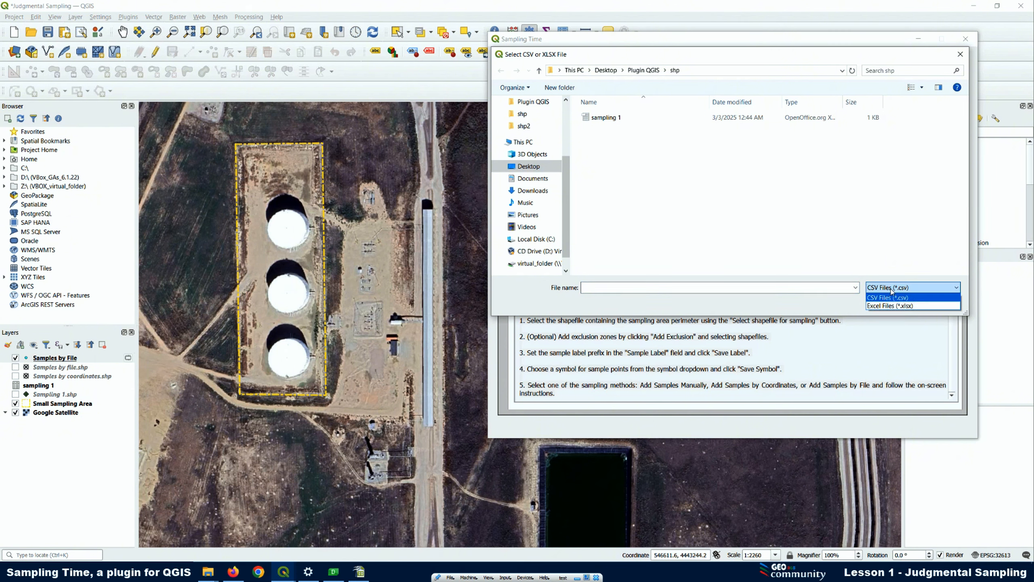
{"action": "left_click", "coordinate": [874, 306]}
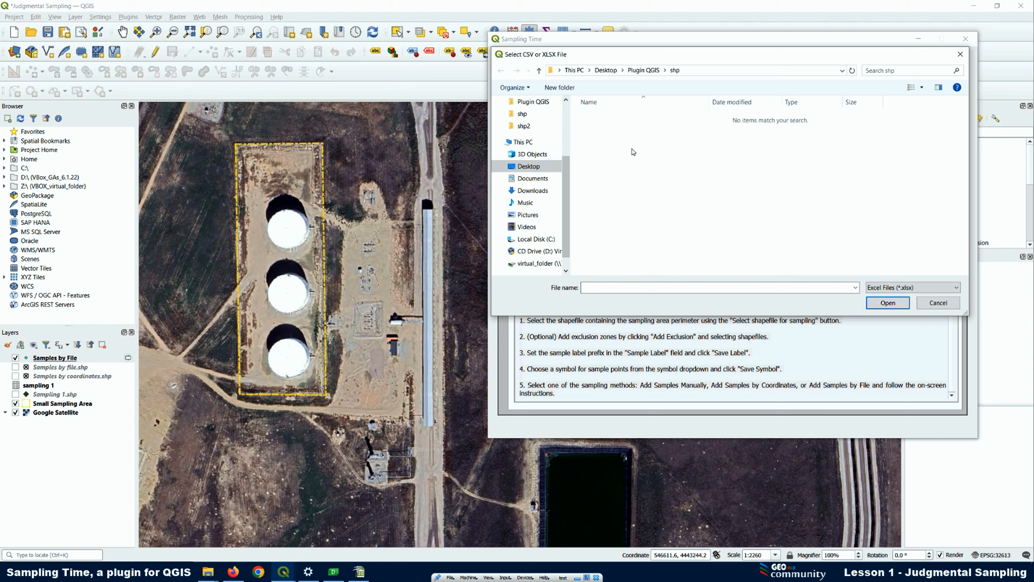
{"action": "left_click", "coordinate": [533, 103]}
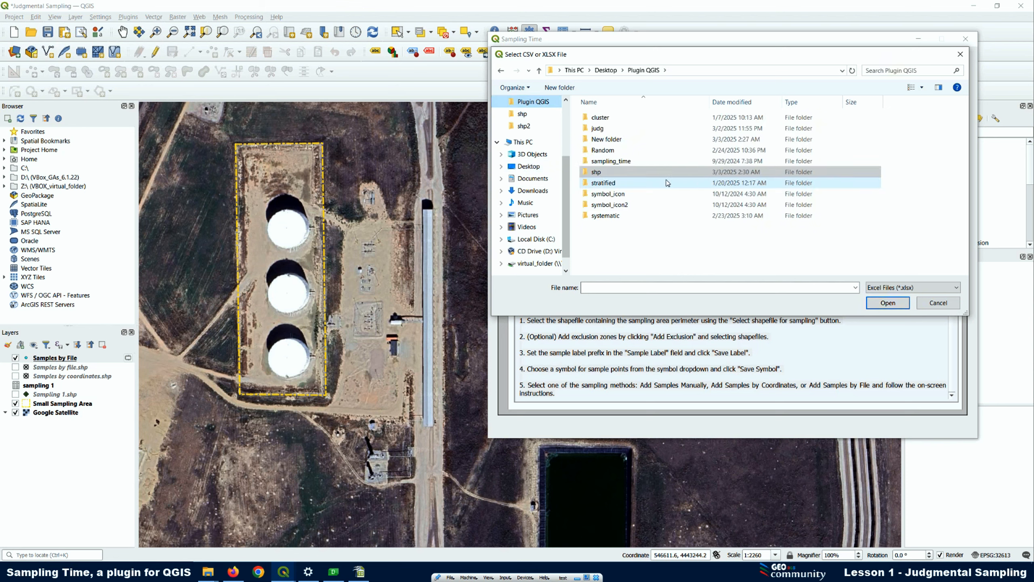
{"action": "double_click", "coordinate": [607, 139]}
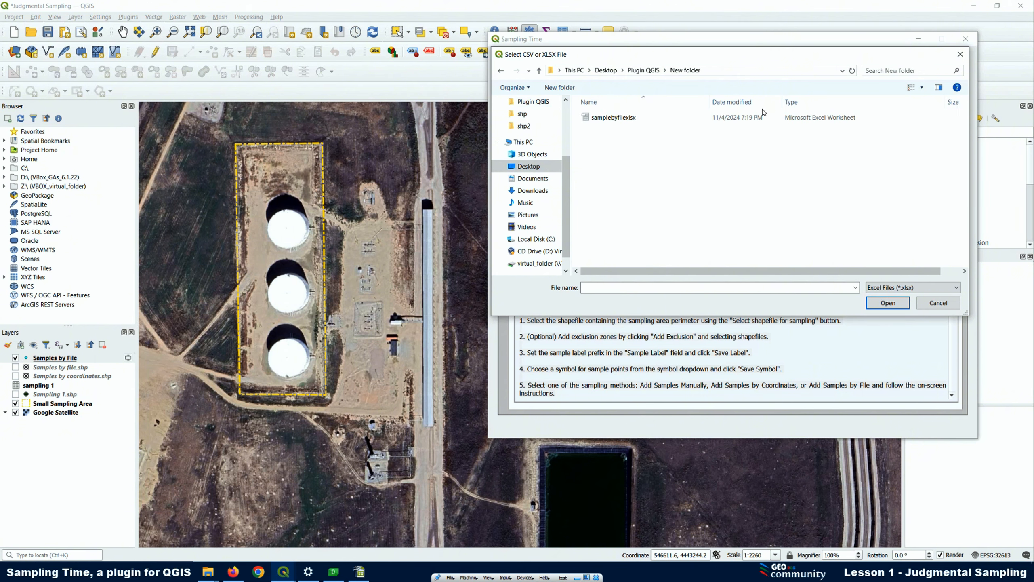
{"action": "left_click_drag", "start_coordinate": [782, 102], "coordinate": [854, 101]}
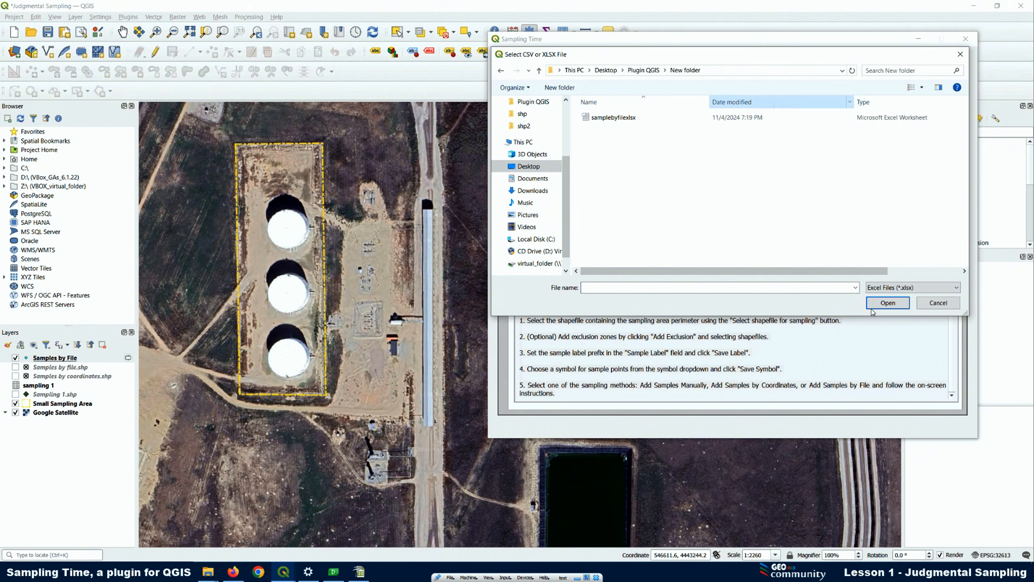
Switch the file type filter to CSV files and back to Excel files
{"action": "left_click", "coordinate": [909, 290]}
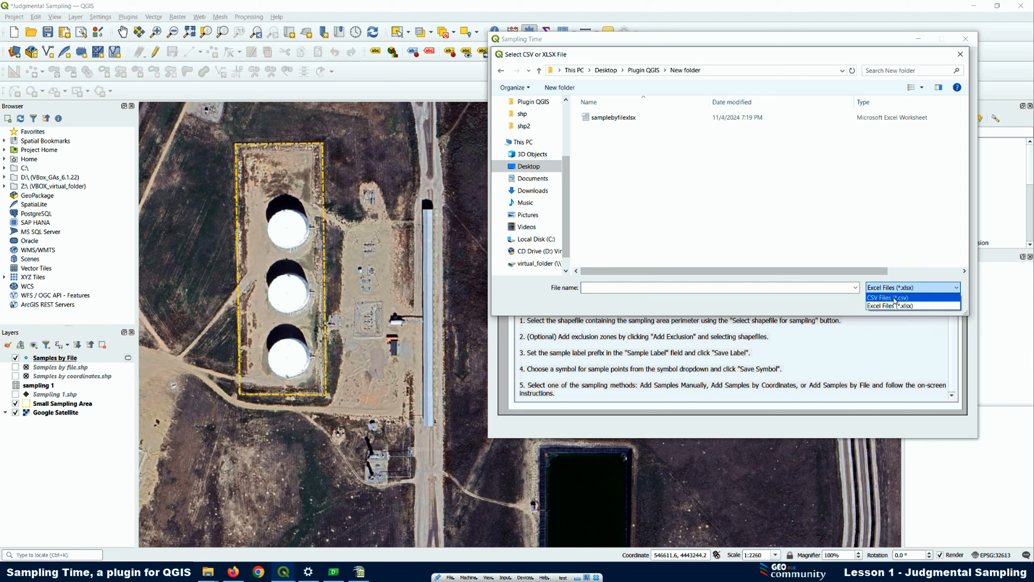
{"action": "left_click", "coordinate": [894, 298]}
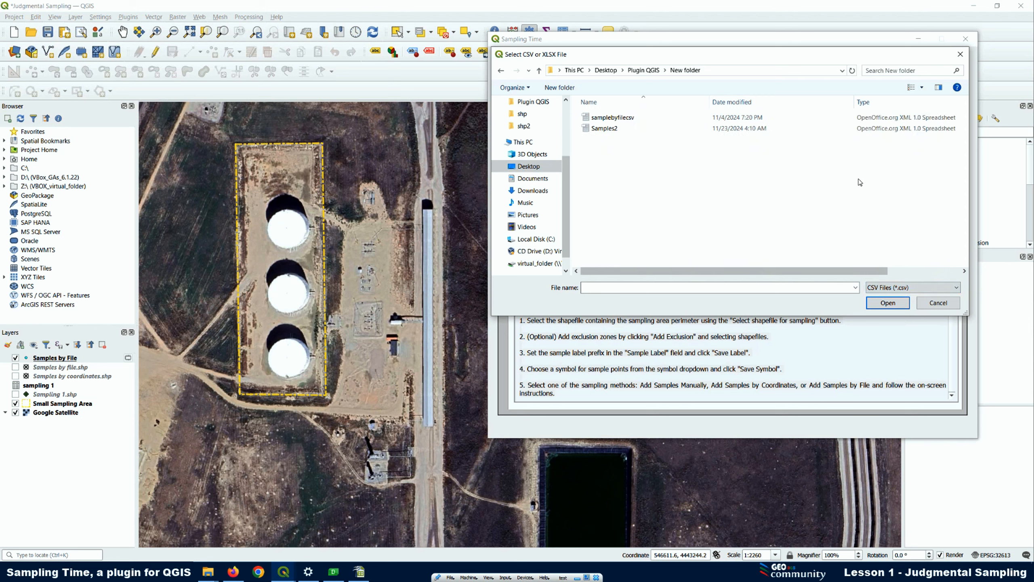
{"action": "left_click", "coordinate": [880, 288]}
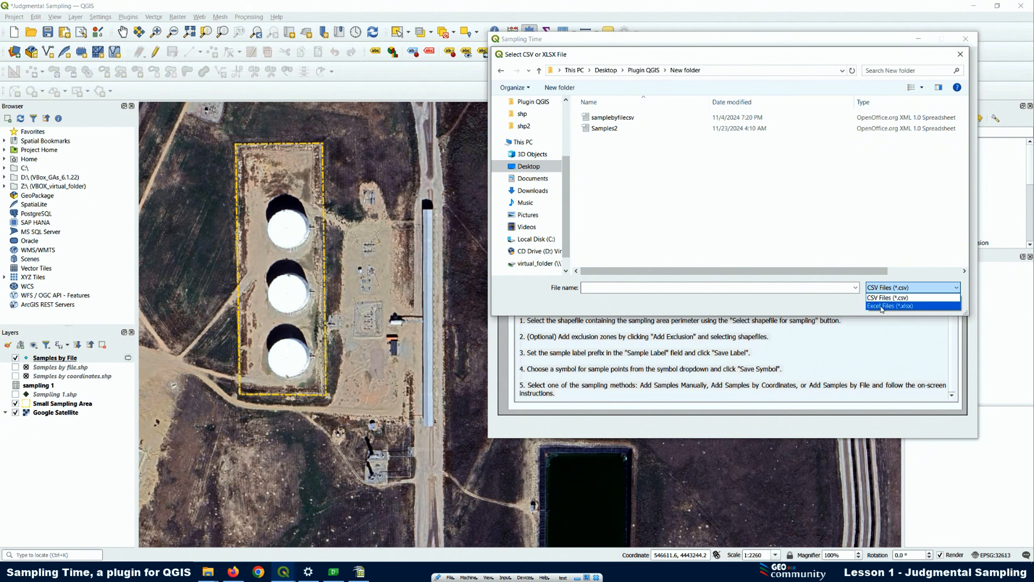
{"action": "left_click", "coordinate": [881, 307]}
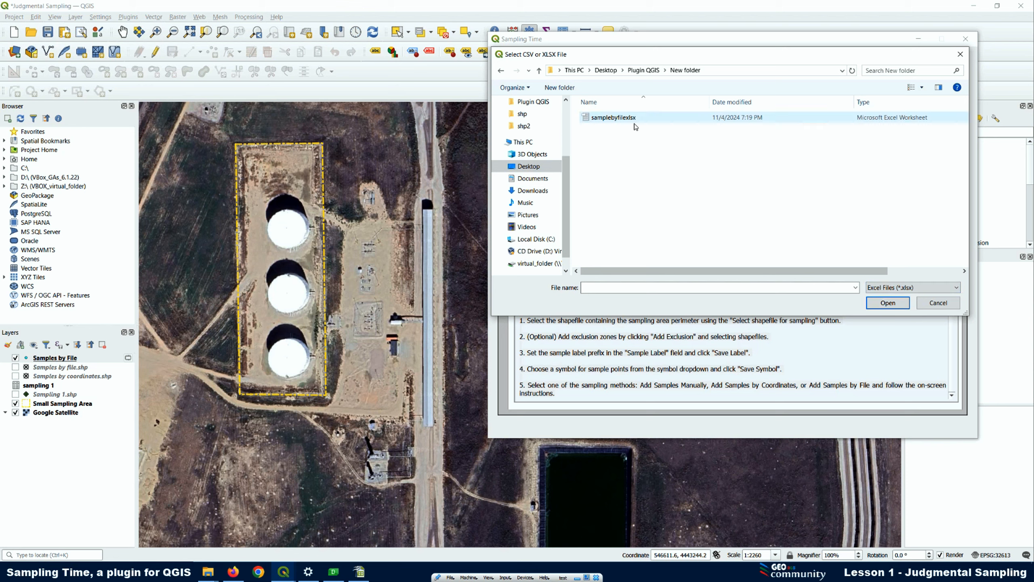
Load samplebyfilexlsx and assign its x and y columns as the X and Y coordinates
{"action": "left_click", "coordinate": [614, 118]}
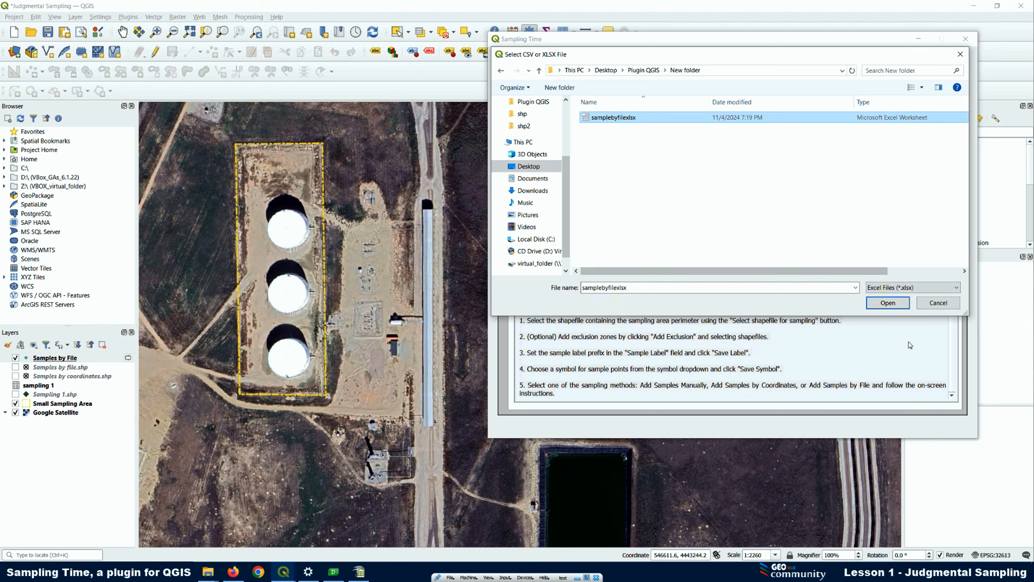
{"action": "left_click", "coordinate": [888, 303]}
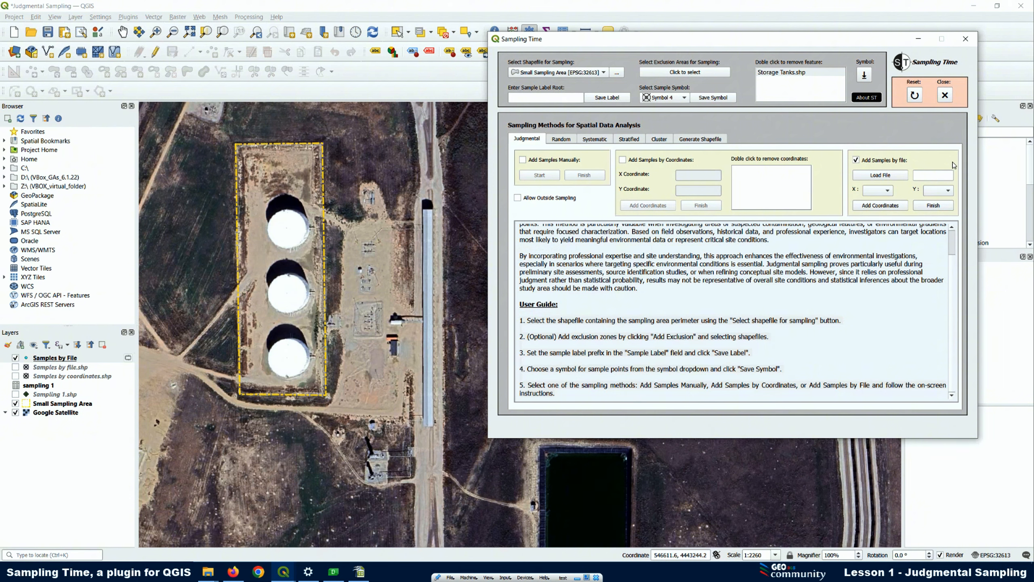
{"action": "left_click", "coordinate": [887, 191]}
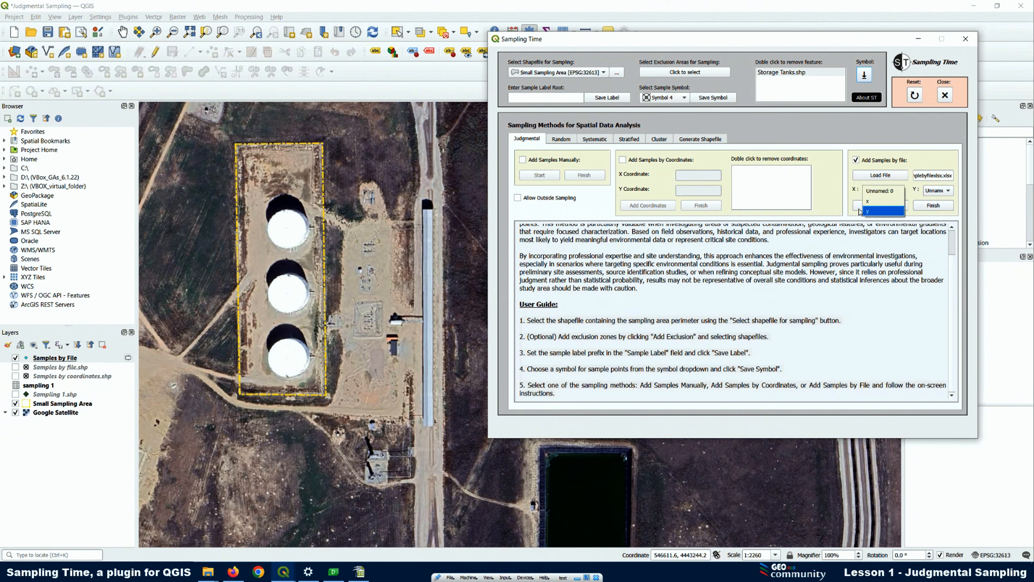
{"action": "left_click", "coordinate": [873, 205]}
{"action": "left_click", "coordinate": [938, 190]}
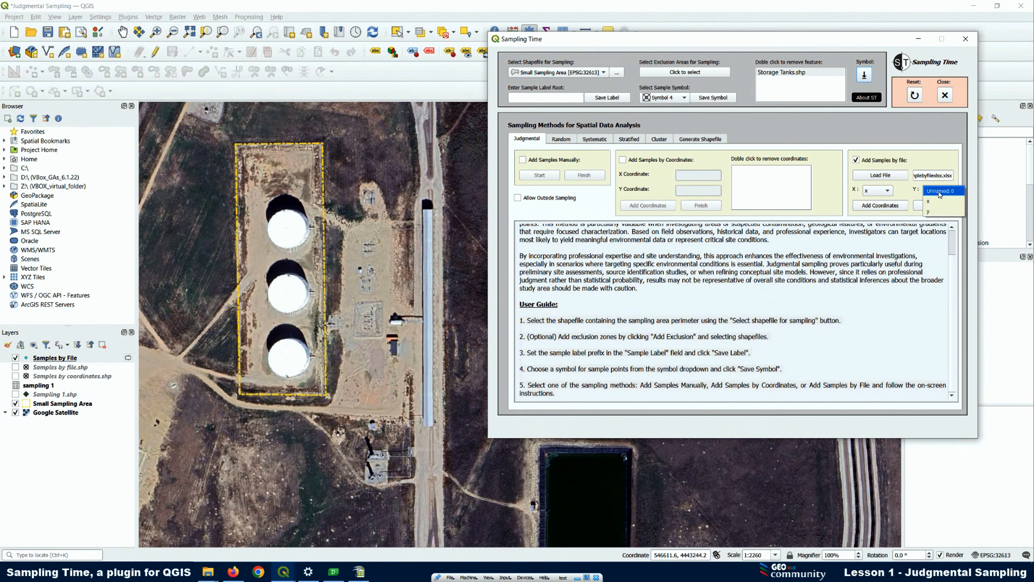
{"action": "left_click", "coordinate": [933, 210]}
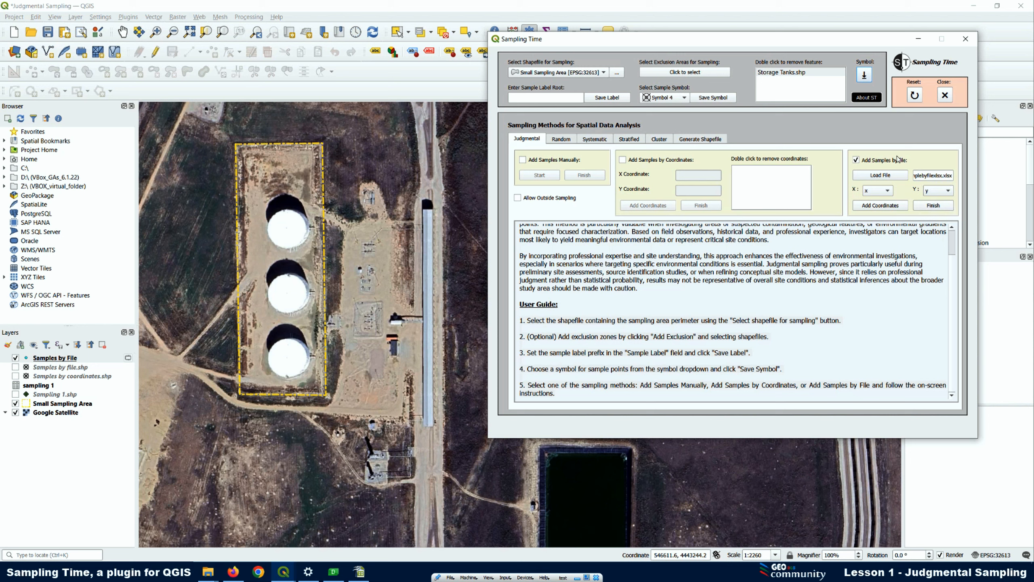
Add all points from the file, including the invalid ones, and remove those on the uppermost tank and the fenced equipment pad
{"action": "left_click", "coordinate": [871, 208]}
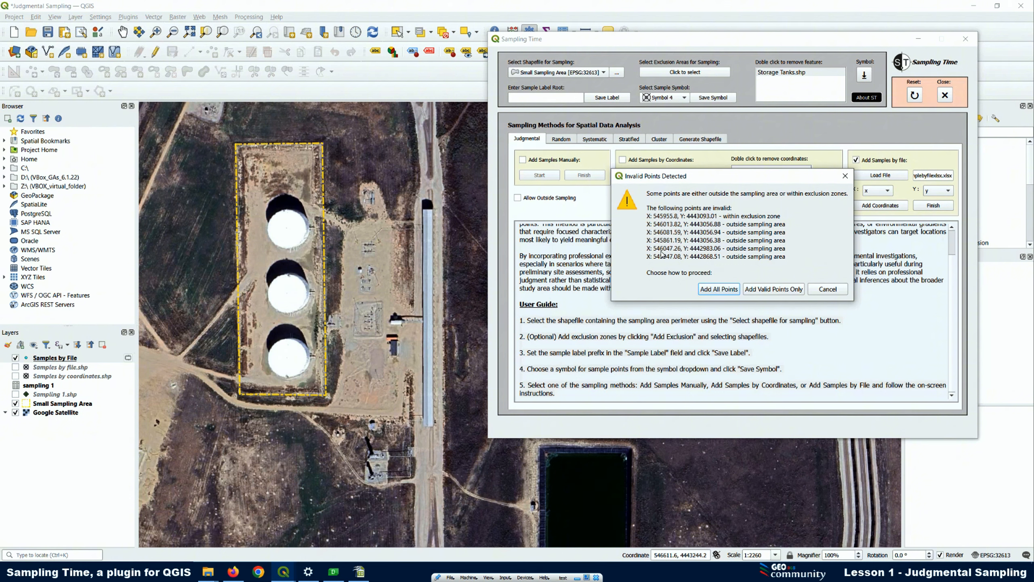
{"action": "left_click", "coordinate": [715, 290]}
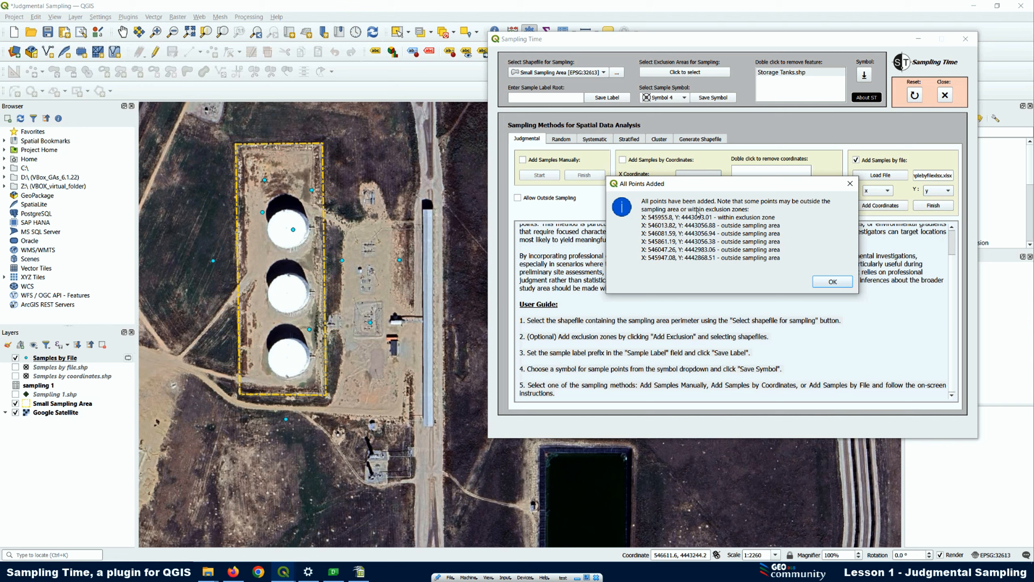
{"action": "left_click", "coordinate": [832, 282]}
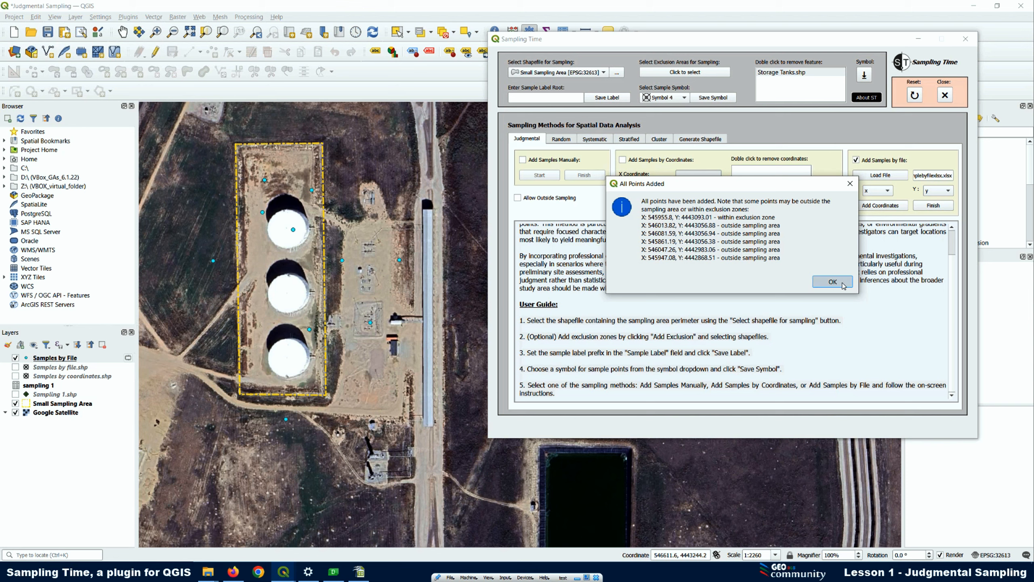
{"action": "left_click", "coordinate": [292, 229]}
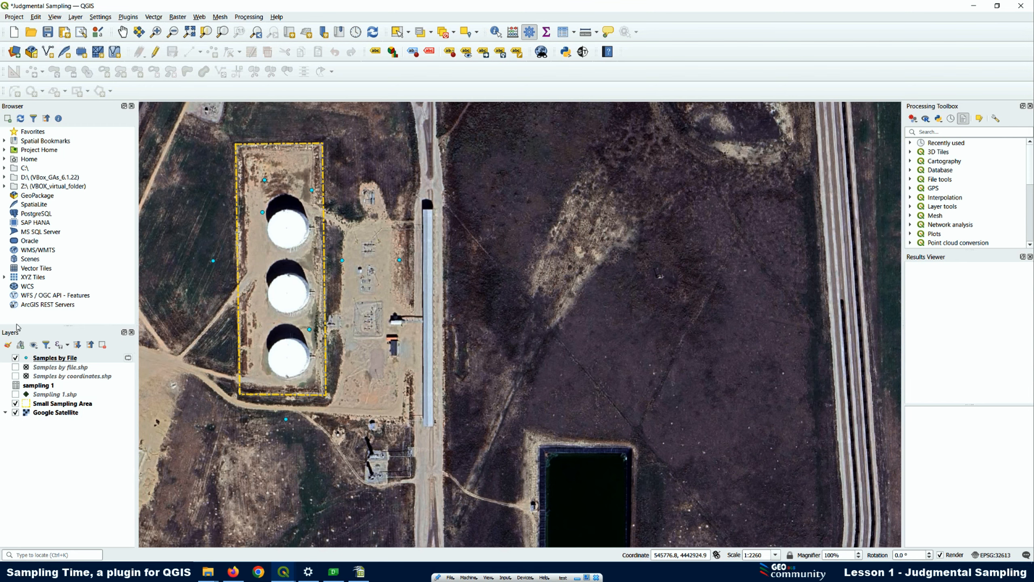
Review the sample IDs, coordinates and order in the temporary Samples by File attribute table
{"action": "right_click", "coordinate": [65, 360]}
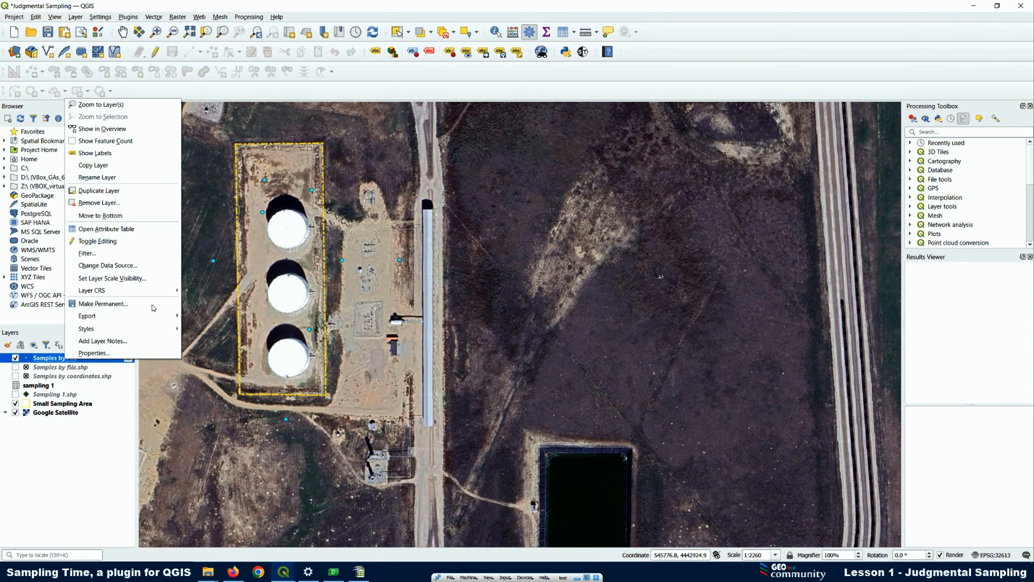
{"action": "left_click", "coordinate": [119, 231]}
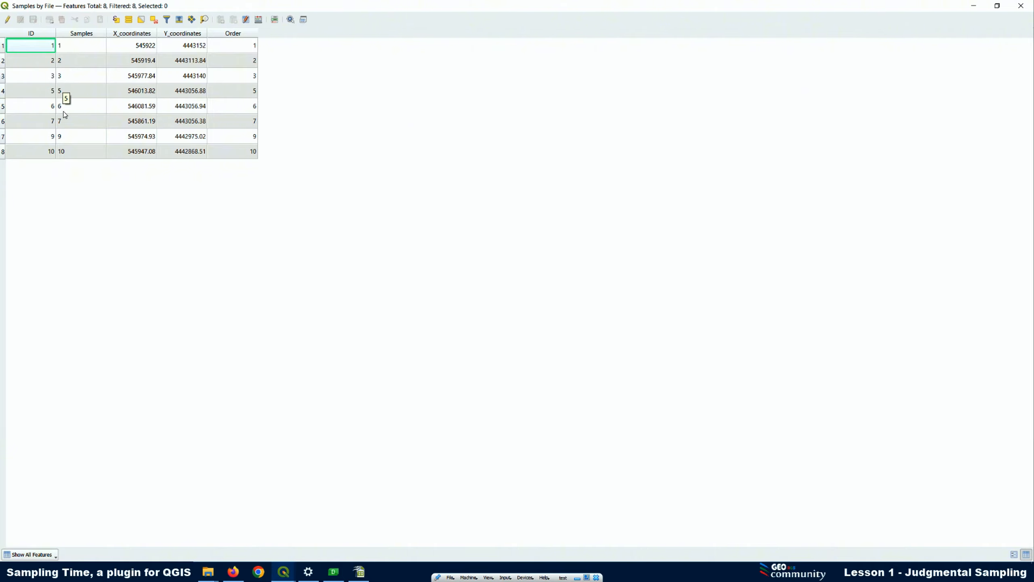
{"action": "left_click", "coordinate": [1021, 8]}
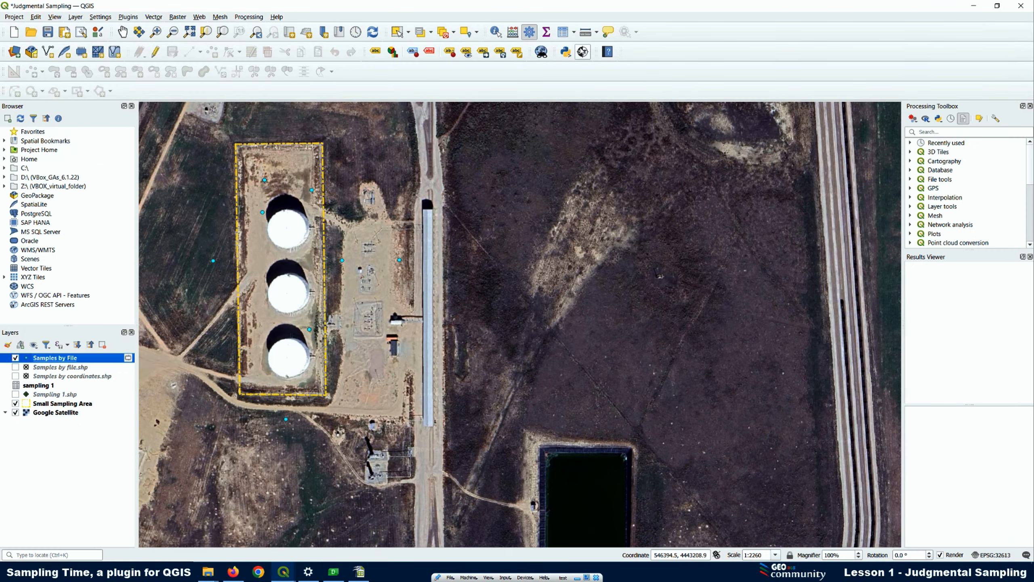
Finish the file sampling and save the samples as the shapefile Samples by file1 in the judg folder
{"action": "left_click", "coordinate": [583, 52]}
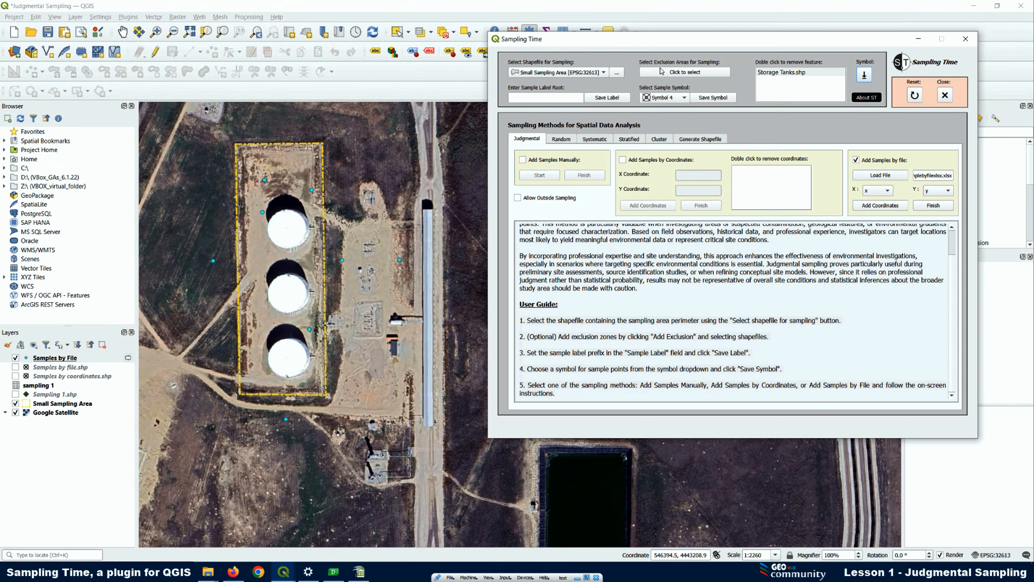
{"action": "left_click", "coordinate": [934, 205]}
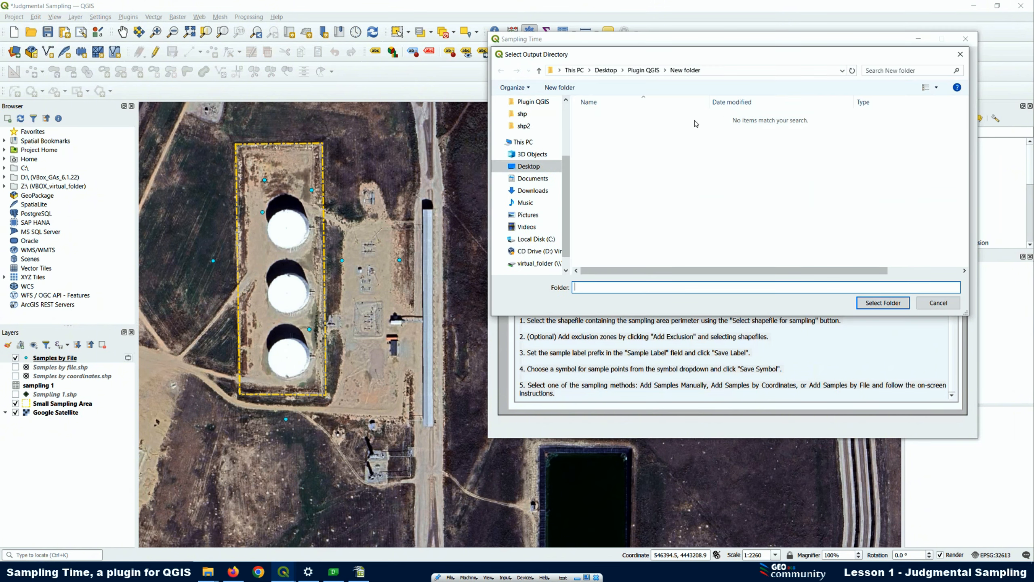
{"action": "left_click", "coordinate": [520, 118]}
{"action": "left_click", "coordinate": [530, 102]}
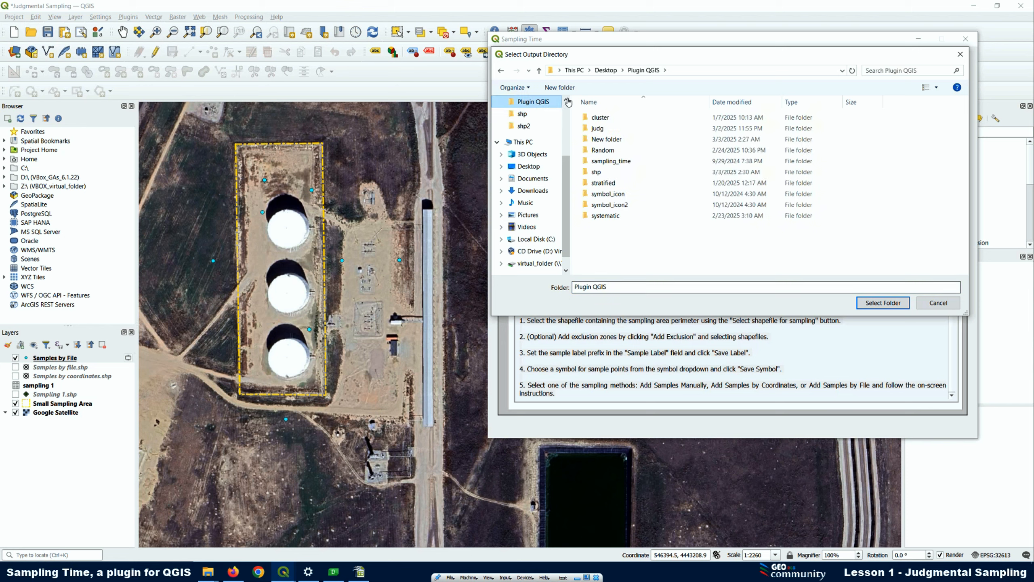
{"action": "left_click", "coordinate": [597, 128]}
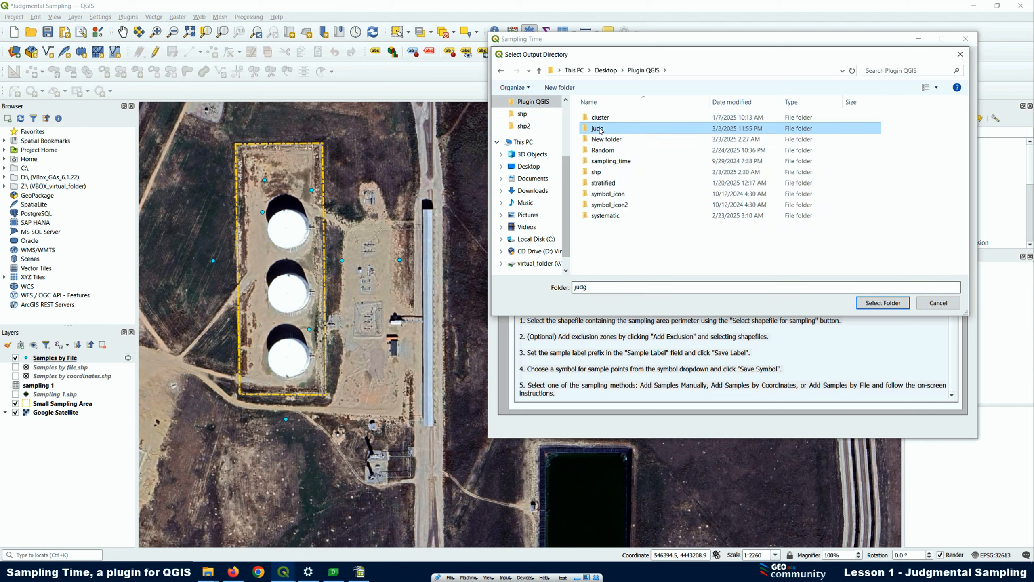
{"action": "left_click", "coordinate": [883, 302]}
{"action": "left_click", "coordinate": [724, 240]}
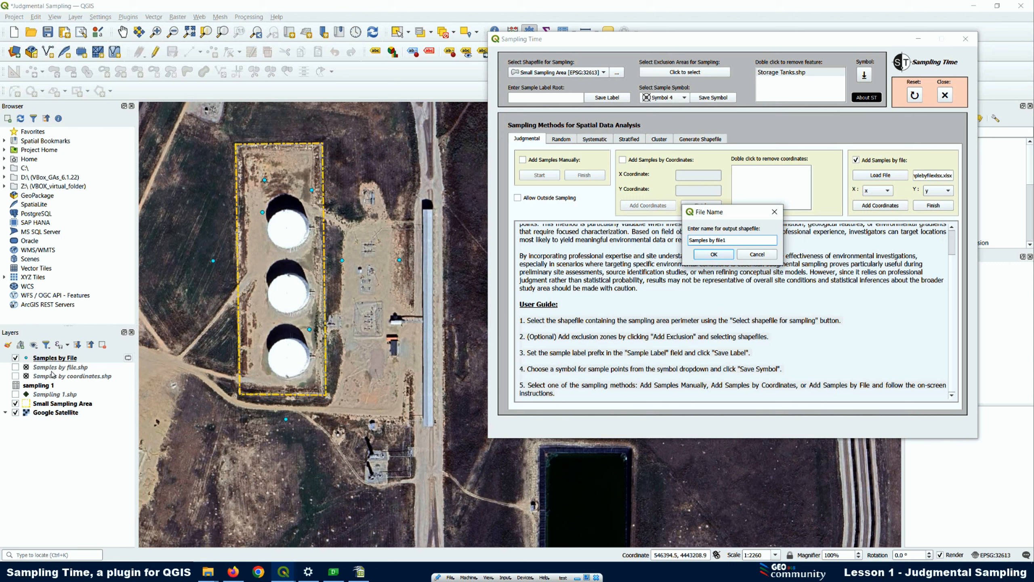
{"action": "left_click", "coordinate": [714, 254]}
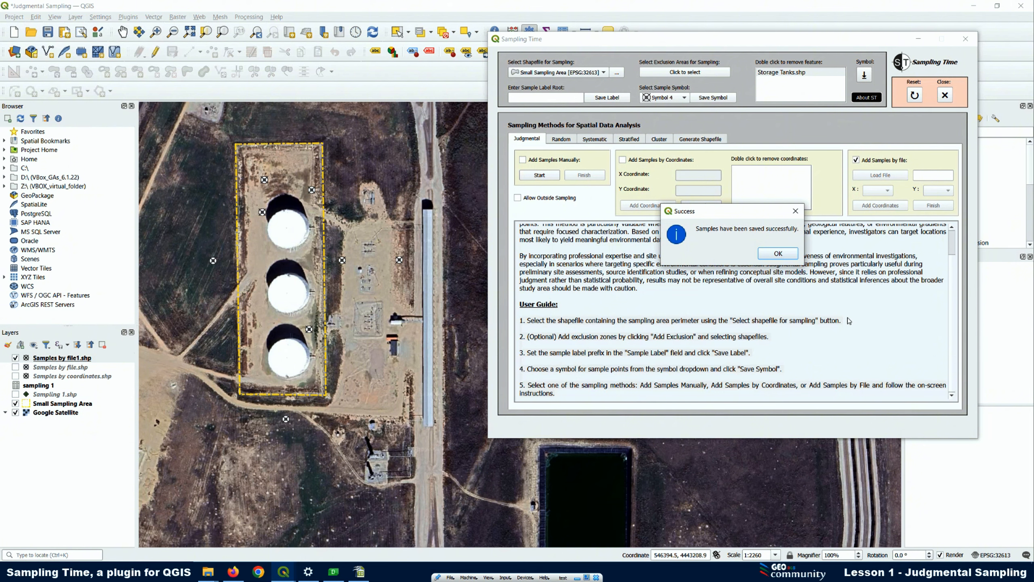
{"action": "left_click", "coordinate": [757, 256]}
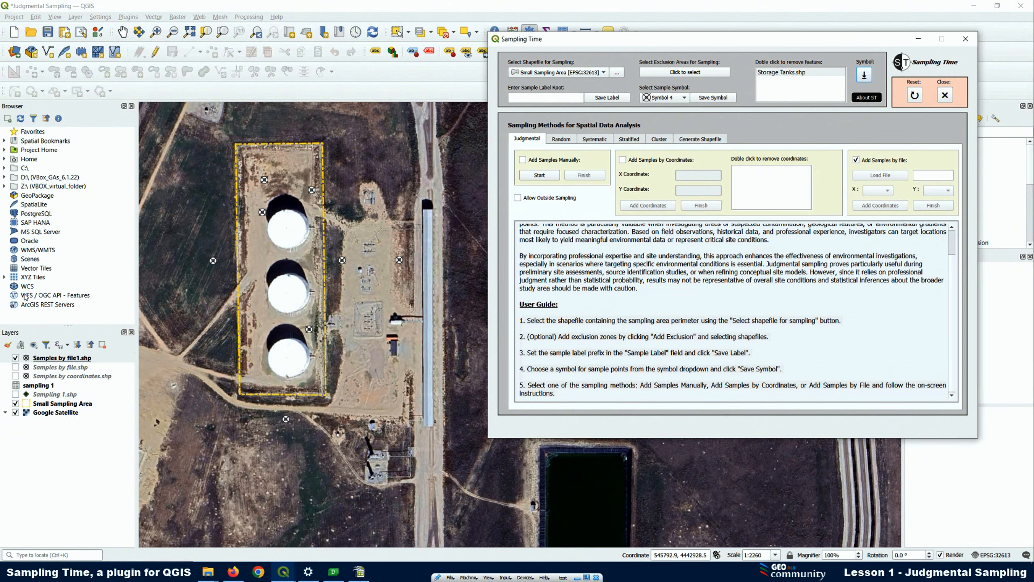
Review the sample numbering and coordinates in the attribute table of Samples by file1.shp
{"action": "right_click", "coordinate": [69, 359]}
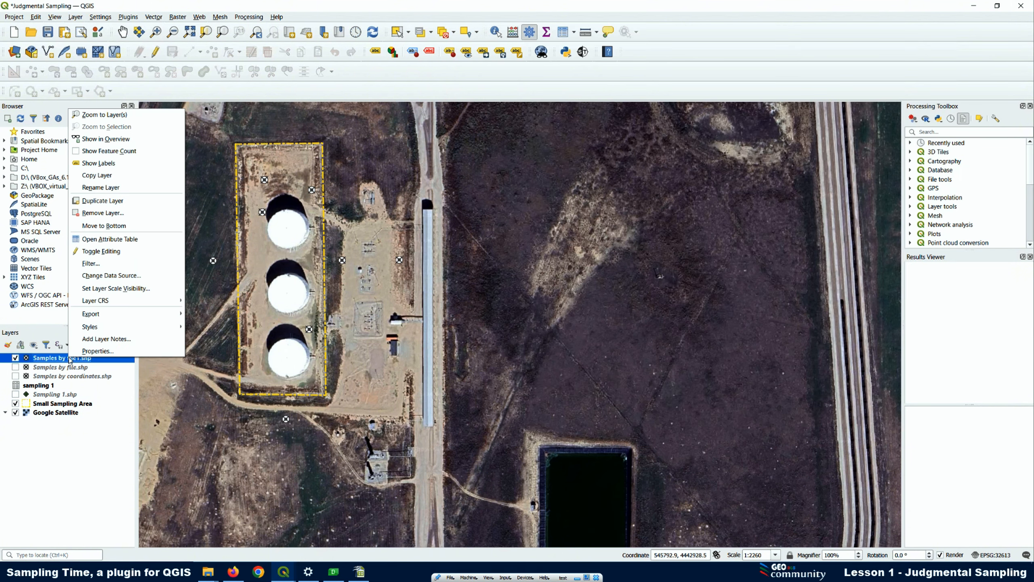
{"action": "left_click", "coordinate": [104, 239]}
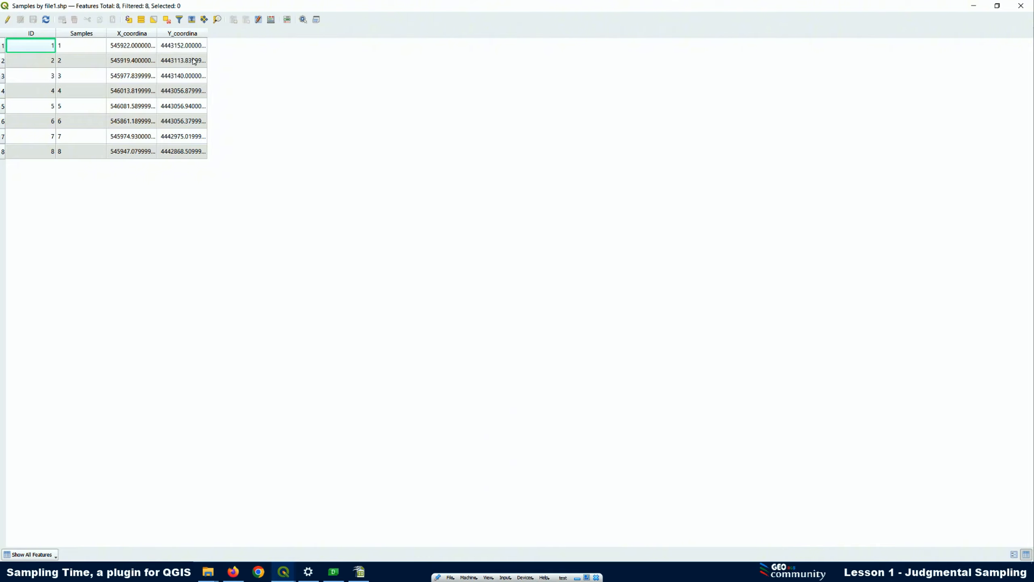
{"action": "left_click", "coordinate": [1030, 5]}
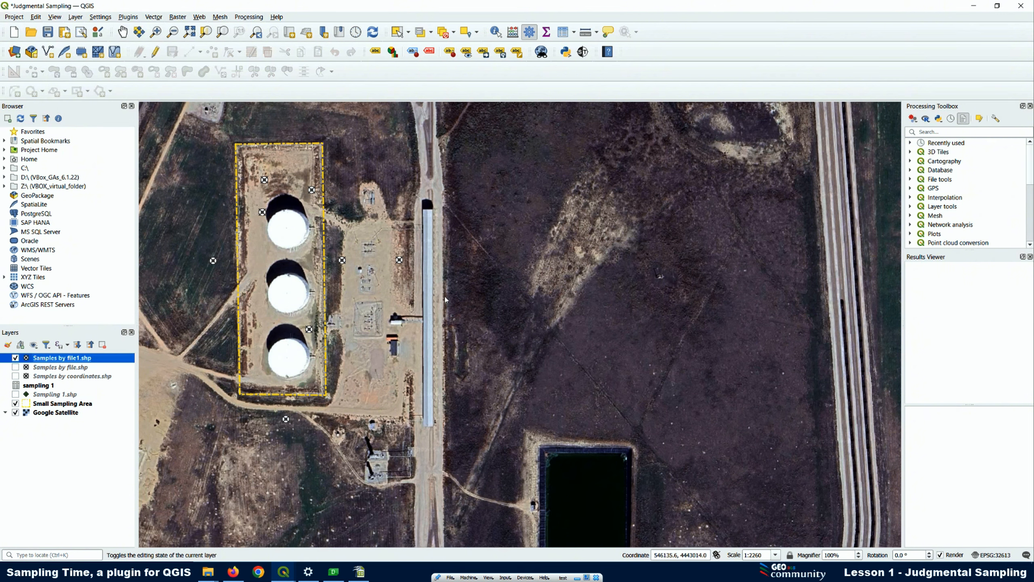
Return to Sampling Time and open the Generate Shapefile tools
{"action": "left_click", "coordinate": [583, 51]}
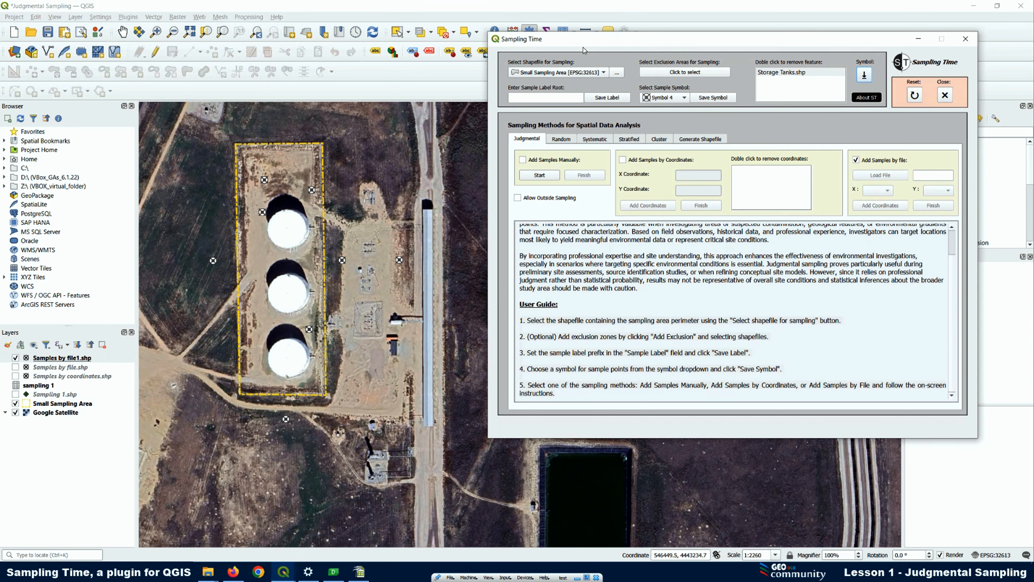
{"action": "left_click", "coordinate": [693, 141]}
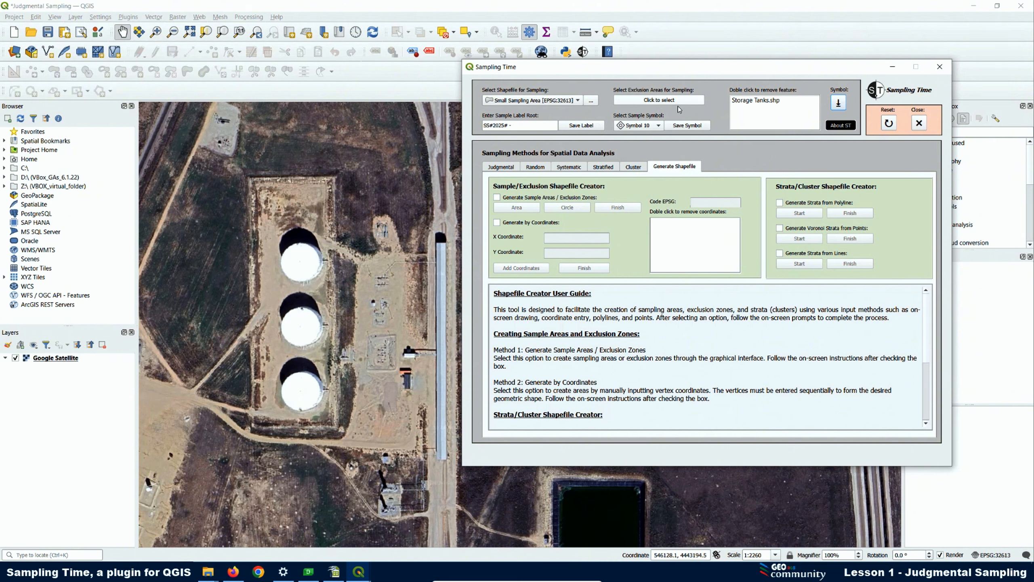
Reset the Sampling Time plugin to its initial state, clearing the sampling area, exclusion area, label root and symbol settings
{"action": "left_click", "coordinate": [889, 123]}
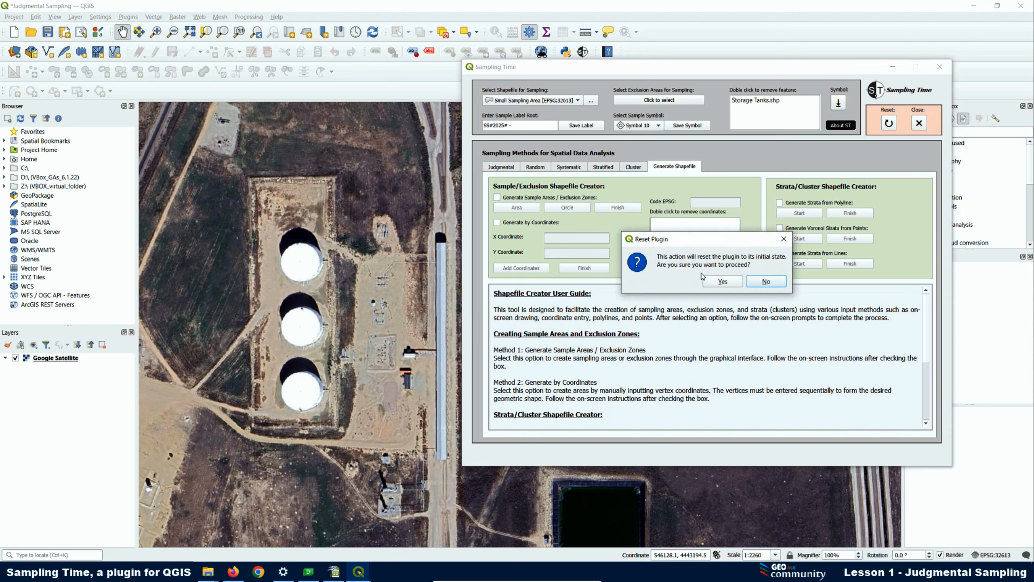
{"action": "left_click", "coordinate": [718, 282]}
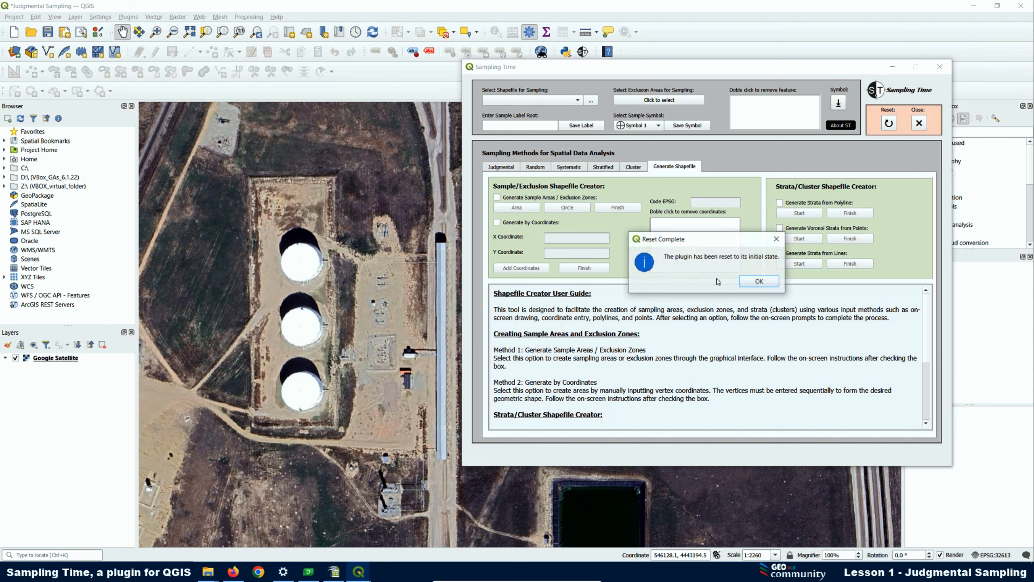
{"action": "left_click", "coordinate": [755, 283]}
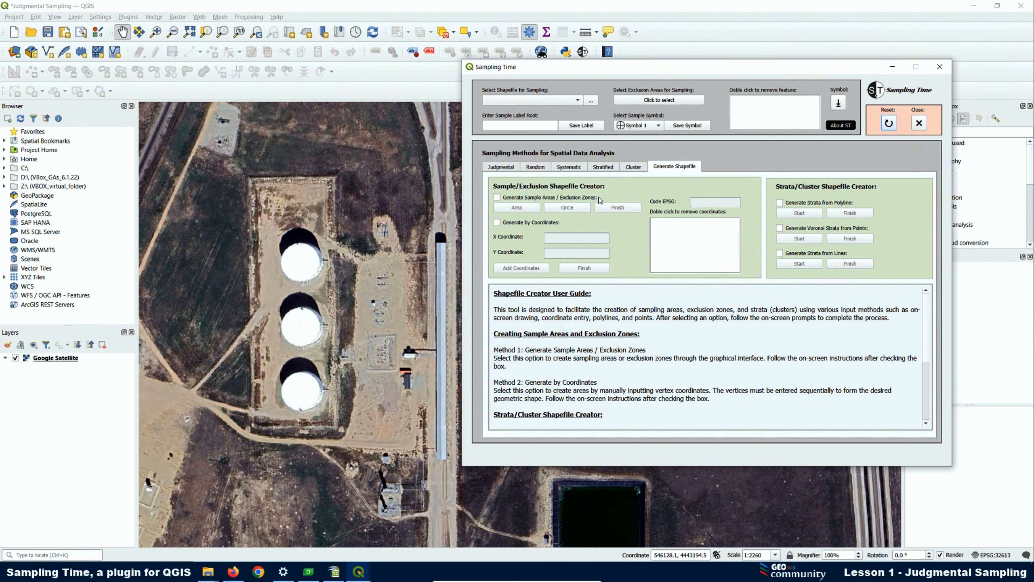
Close the Sampling Time plugin, reopen it and move its window clear of the storage tanks on the map
{"action": "left_click", "coordinate": [920, 124]}
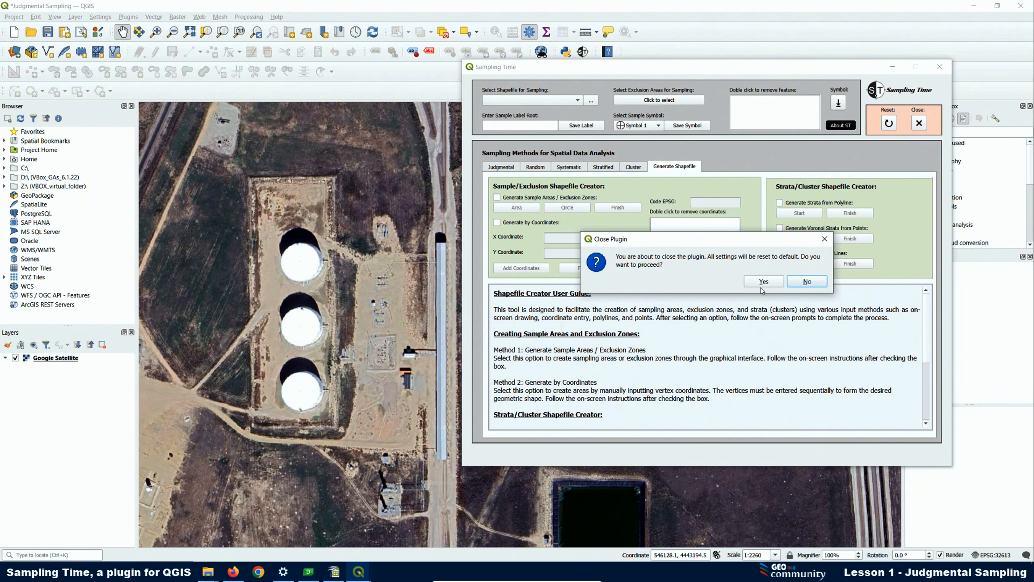
{"action": "left_click", "coordinate": [765, 282]}
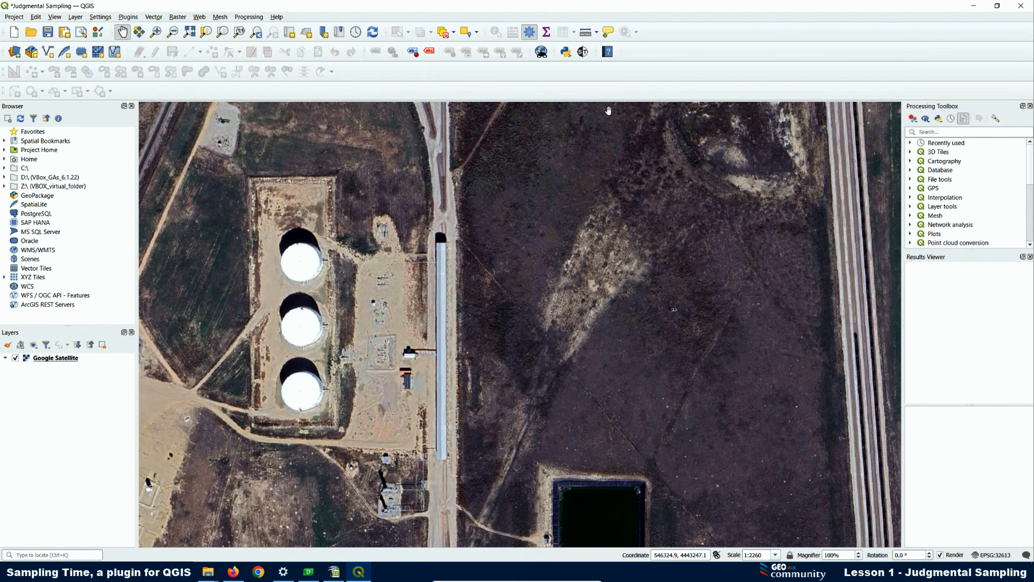
{"action": "left_click", "coordinate": [583, 52]}
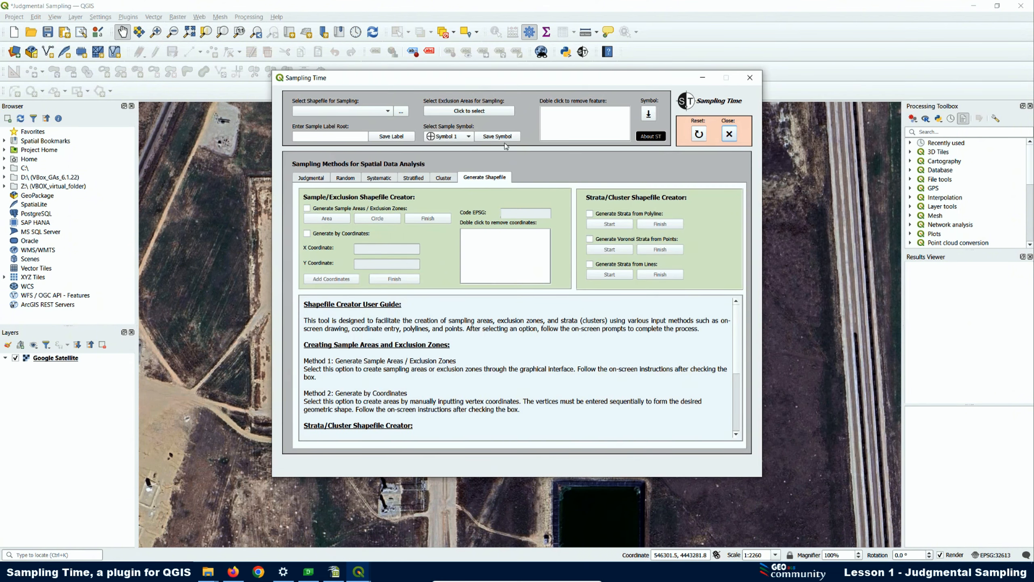
{"action": "left_click_drag", "start_coordinate": [473, 81], "coordinate": [648, 102]}
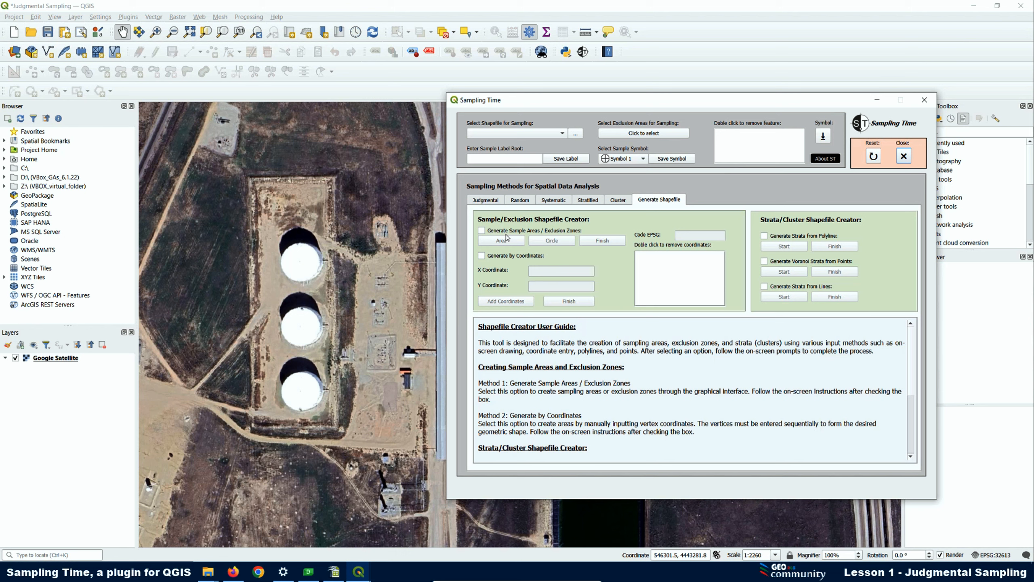
Enable Generate Sample Areas / Exclusion Zones, read its usage instructions and dismiss them
{"action": "left_click", "coordinate": [482, 231]}
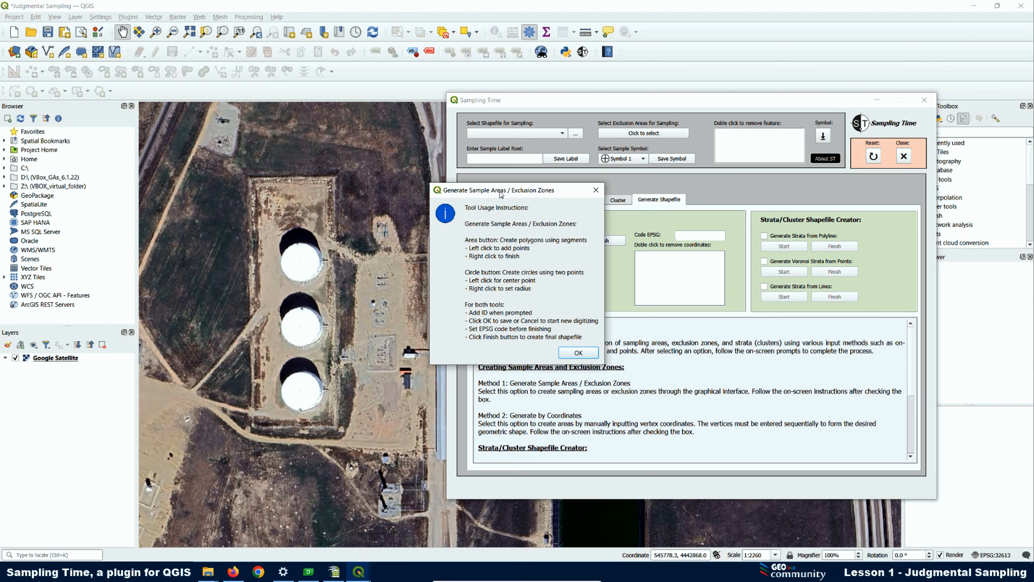
{"action": "left_click_drag", "start_coordinate": [501, 194], "coordinate": [708, 187]}
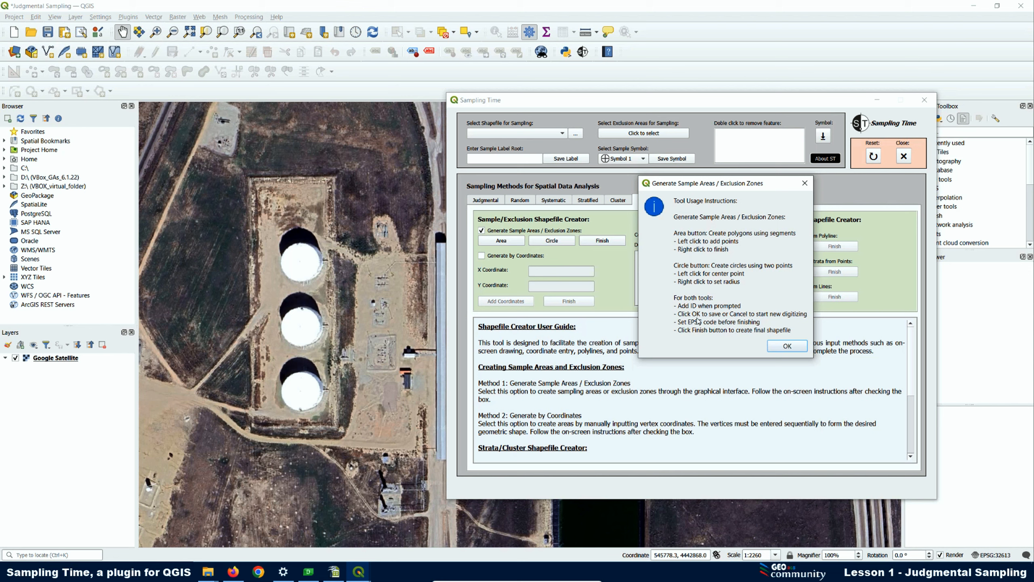
{"action": "left_click_drag", "start_coordinate": [716, 185], "coordinate": [809, 195]}
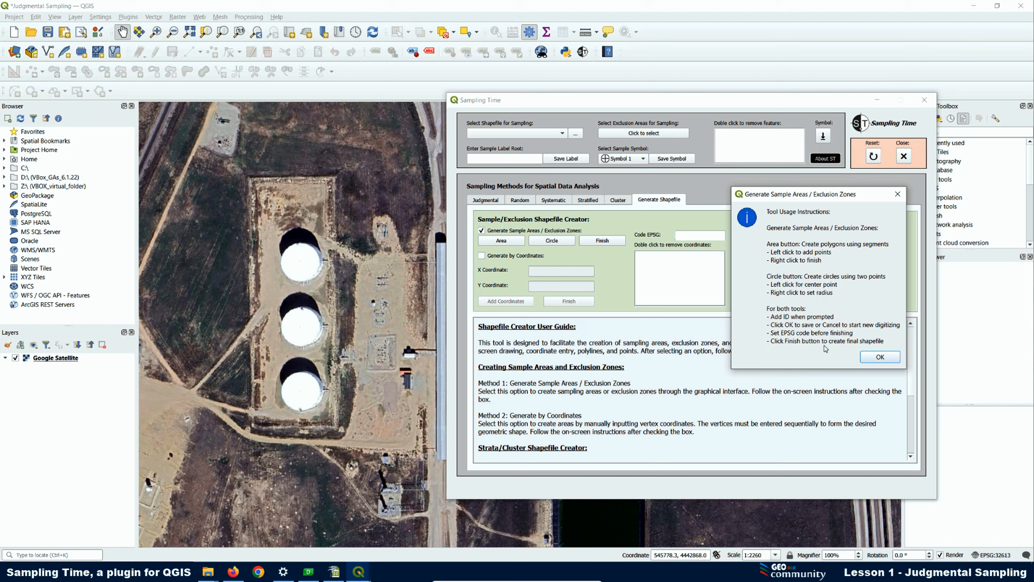
{"action": "left_click", "coordinate": [882, 359]}
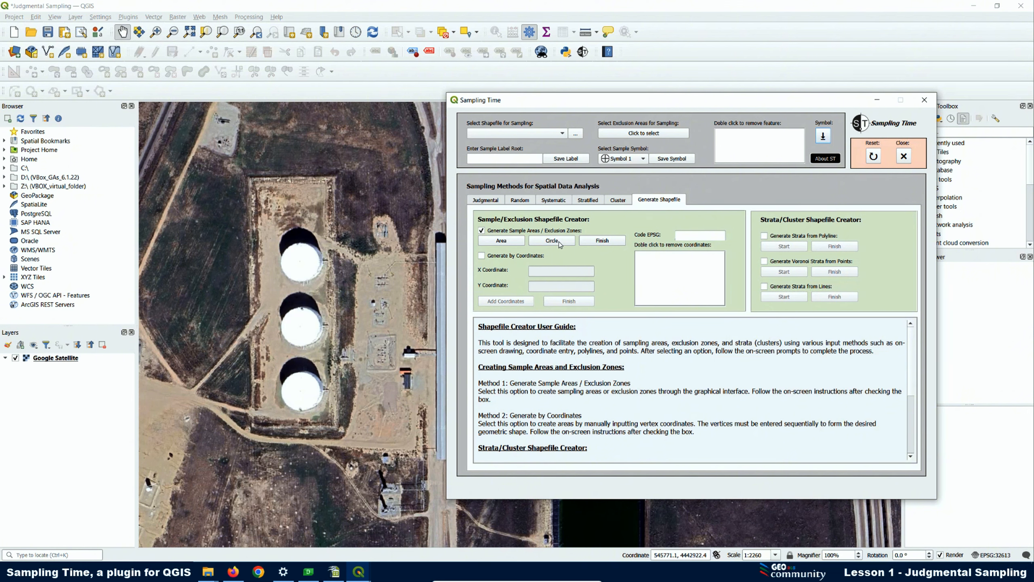
Start an area polygon by placing its two northern corners on the edge of the storage tank enclosure
{"action": "left_click", "coordinate": [501, 241]}
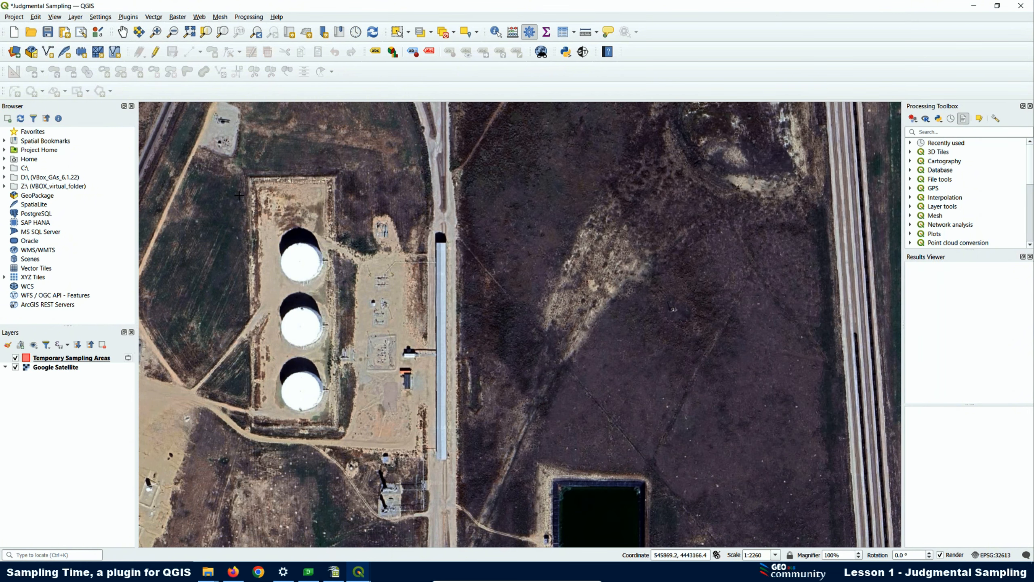
{"action": "scroll", "coordinate": [294, 191], "scroll_direction": "up", "scroll_amount": 1}
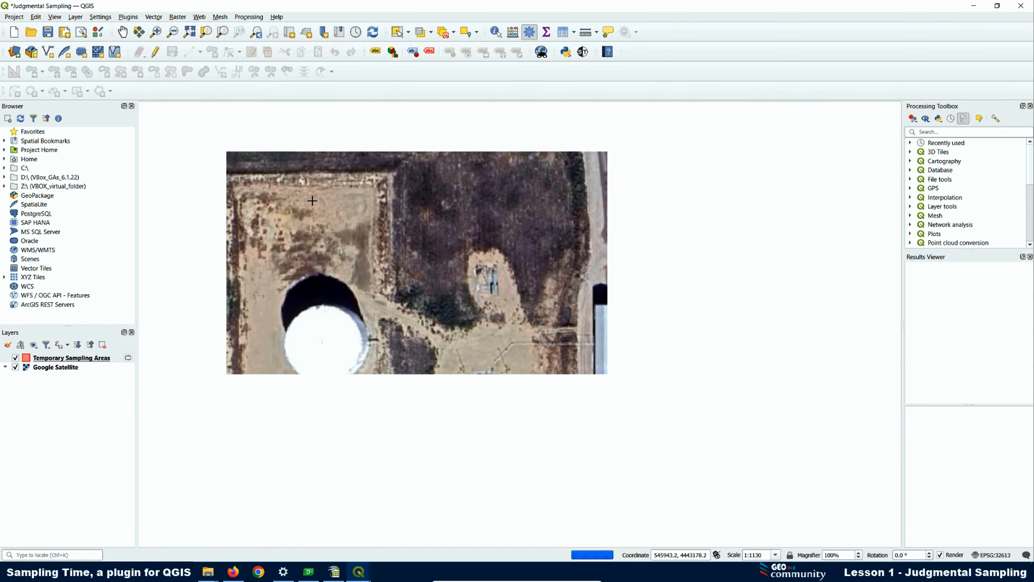
{"action": "scroll", "coordinate": [222, 166], "scroll_direction": "up", "scroll_amount": 1}
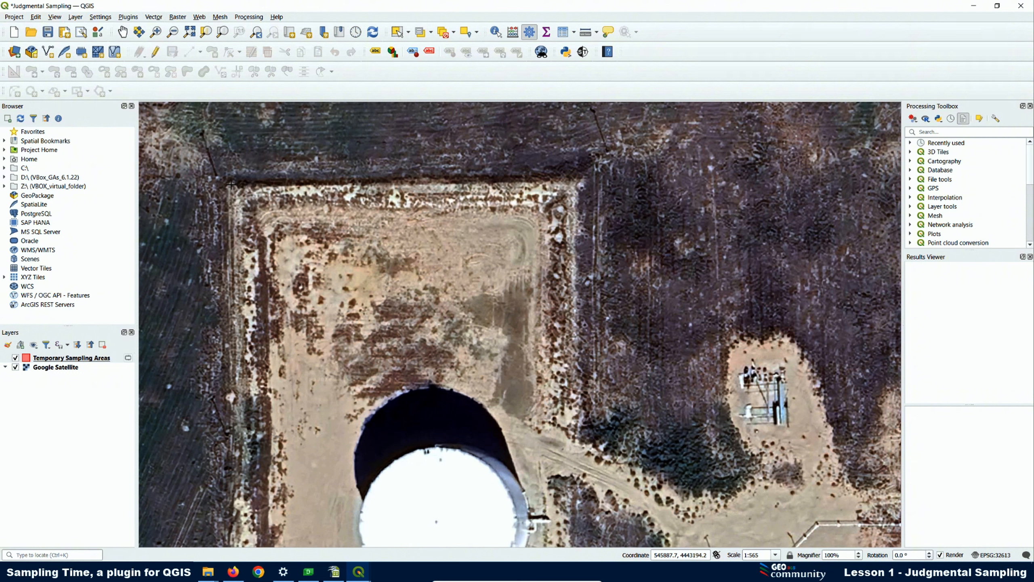
{"action": "left_click", "coordinate": [231, 185]}
{"action": "left_click", "coordinate": [576, 182]}
Complete the polygon at the two southern corners of the tank enclosure and save it with ID 1
{"action": "scroll", "coordinate": [455, 197], "scroll_direction": "down", "scroll_amount": 2}
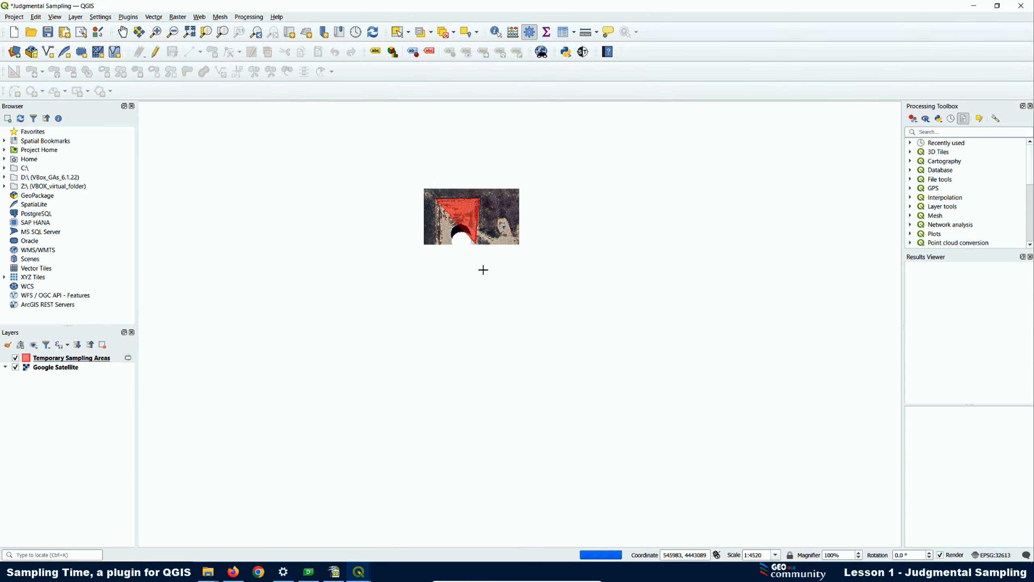
{"action": "scroll", "coordinate": [488, 366], "scroll_direction": "up", "scroll_amount": 2}
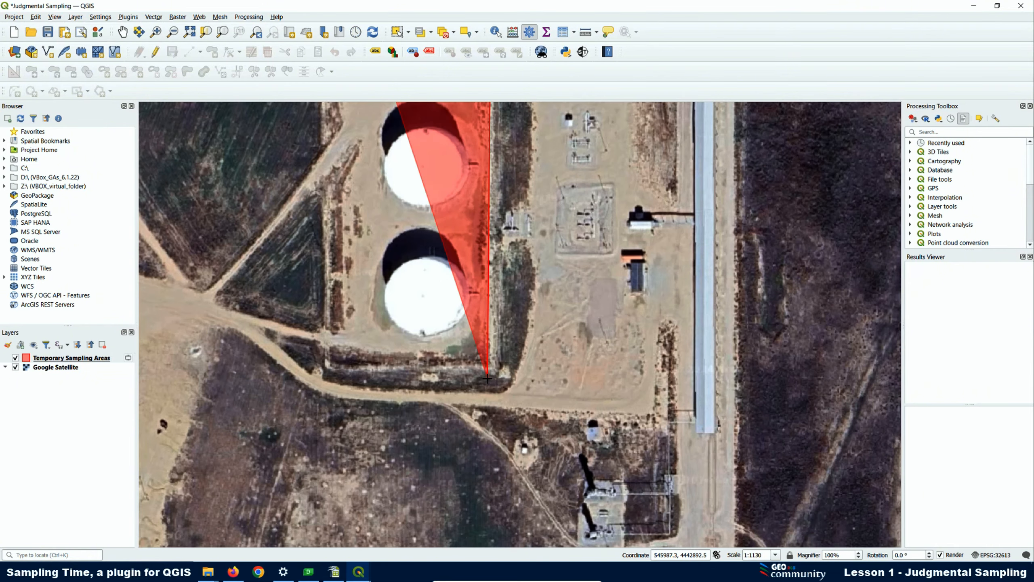
{"action": "scroll", "coordinate": [482, 336], "scroll_direction": "up", "scroll_amount": 2}
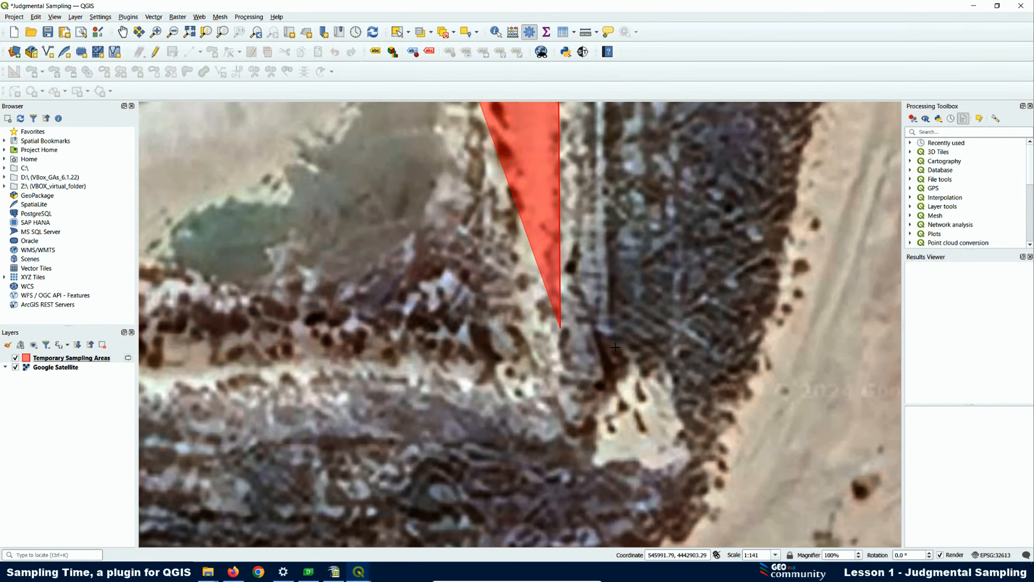
{"action": "left_click", "coordinate": [596, 369]}
{"action": "scroll", "coordinate": [578, 359], "scroll_direction": "down", "scroll_amount": 4}
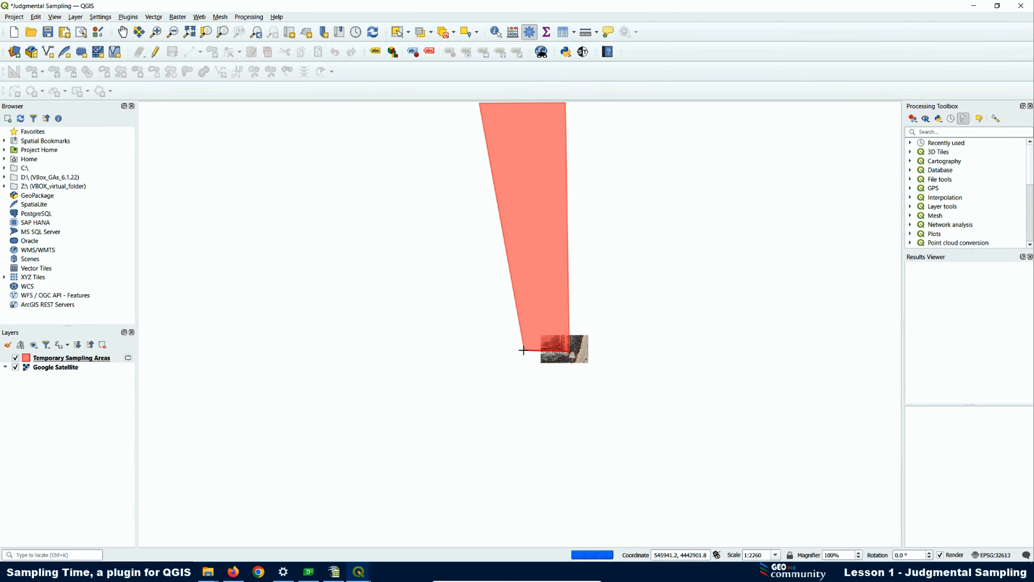
{"action": "scroll", "coordinate": [503, 356], "scroll_direction": "up", "scroll_amount": 1}
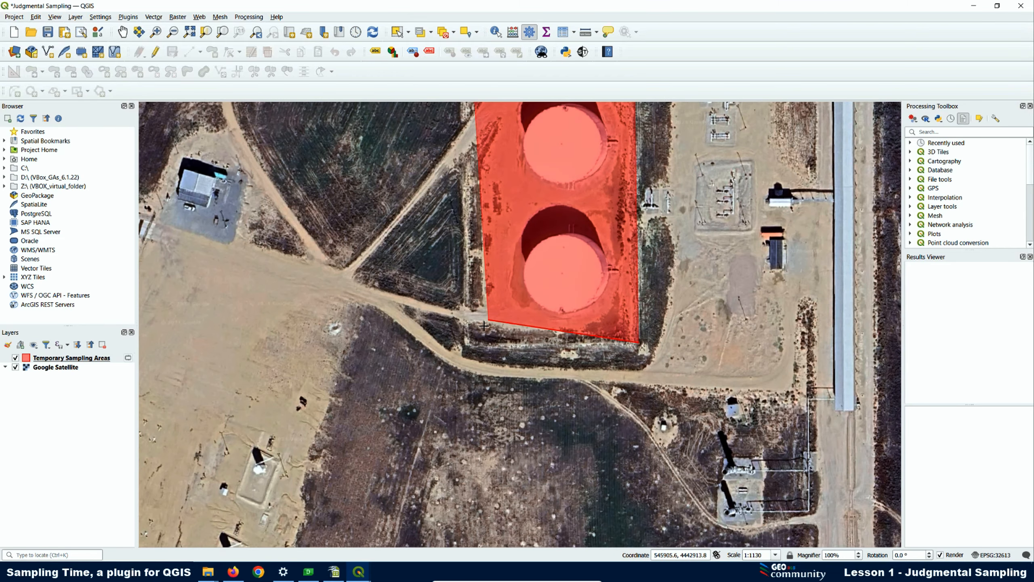
{"action": "scroll", "coordinate": [484, 326], "scroll_direction": "up", "scroll_amount": 1}
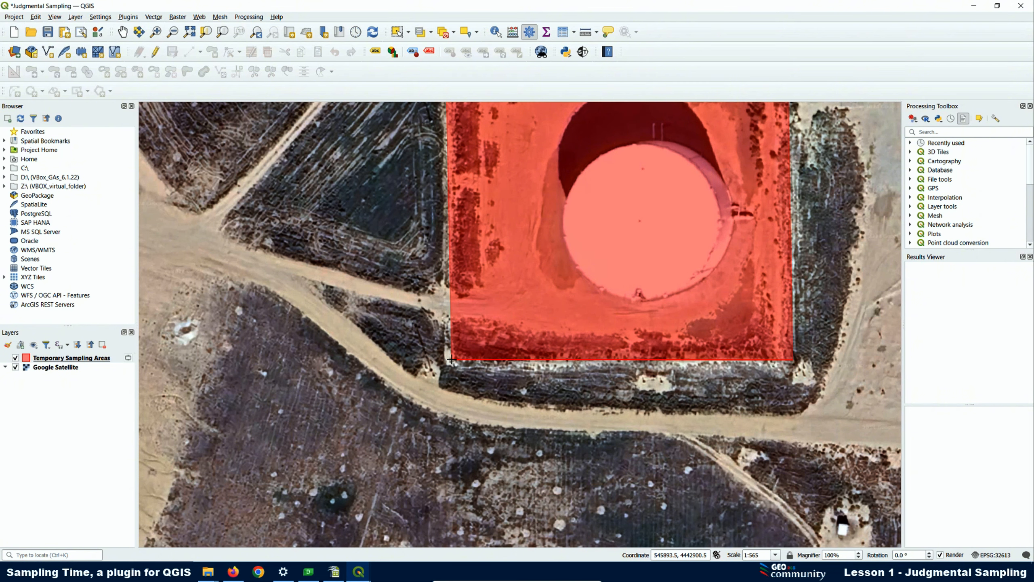
{"action": "right_click", "coordinate": [451, 360]}
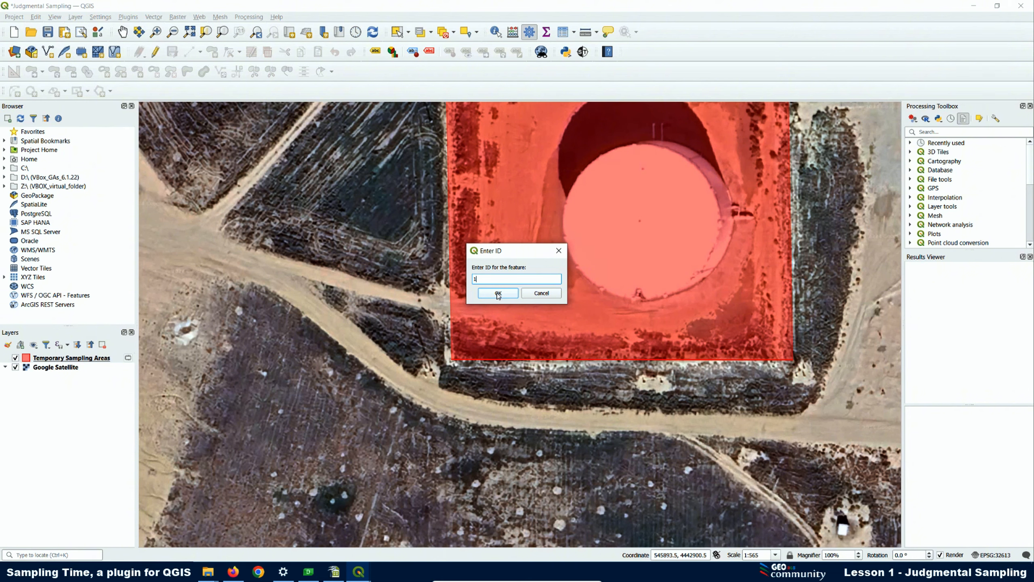
{"action": "left_click", "coordinate": [498, 294]}
Return to Sampling Time and try to finish the sampling area shapefile without an EPSG code
{"action": "scroll", "coordinate": [254, 323], "scroll_direction": "down", "scroll_amount": 3}
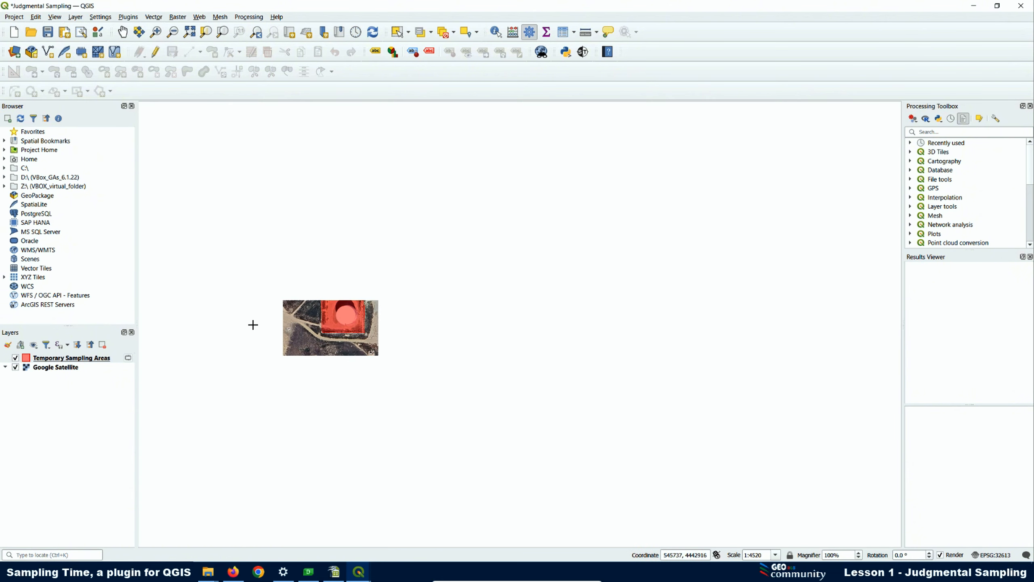
{"action": "scroll", "coordinate": [354, 253], "scroll_direction": "up", "scroll_amount": 1}
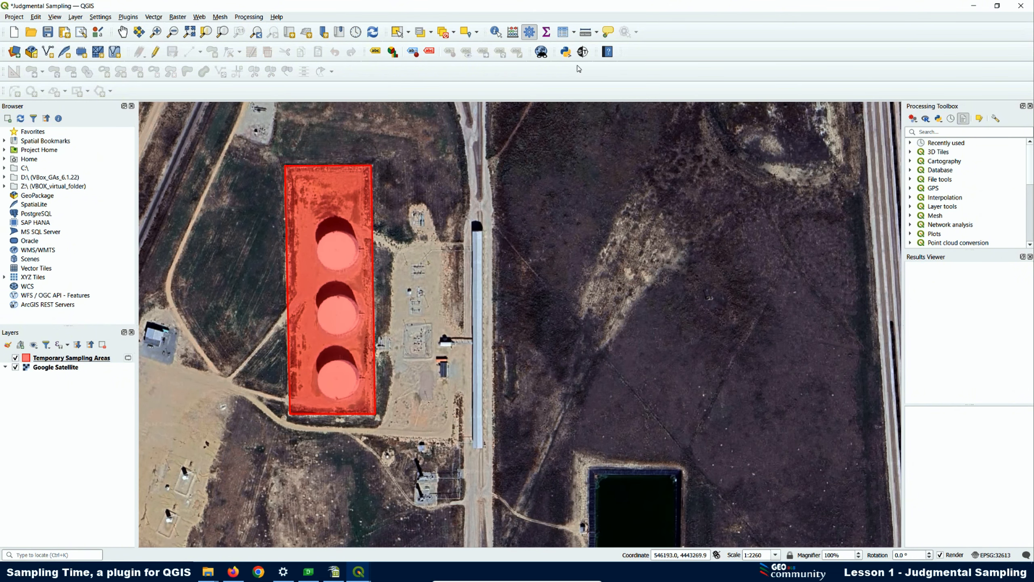
{"action": "left_click", "coordinate": [583, 52]}
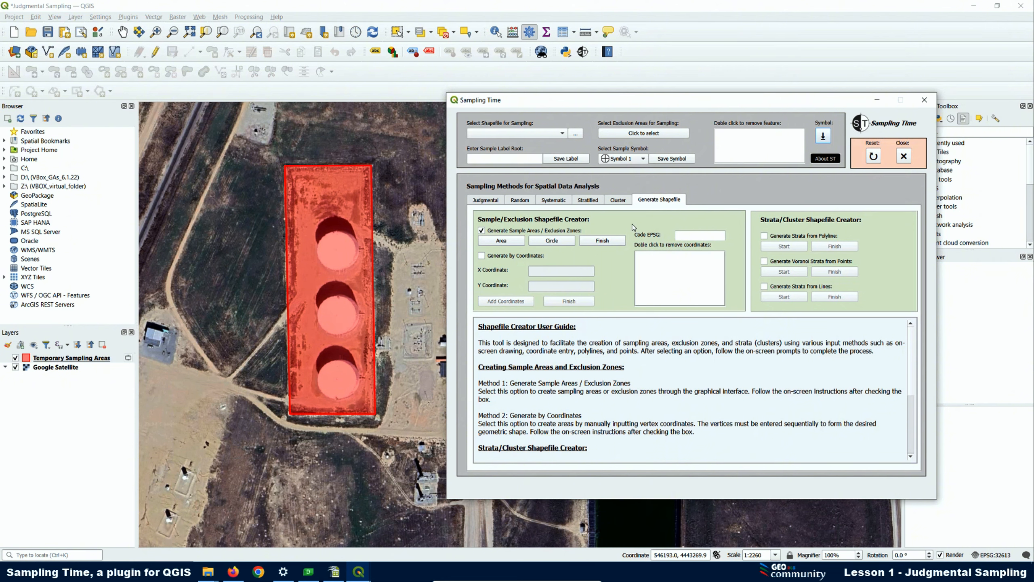
{"action": "left_click", "coordinate": [603, 241]}
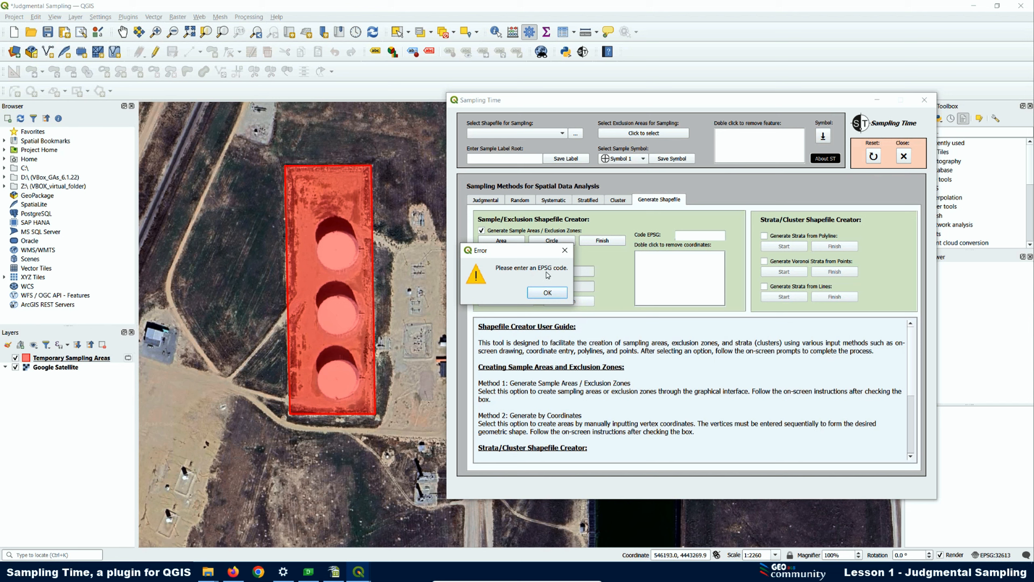
{"action": "left_click", "coordinate": [565, 250]}
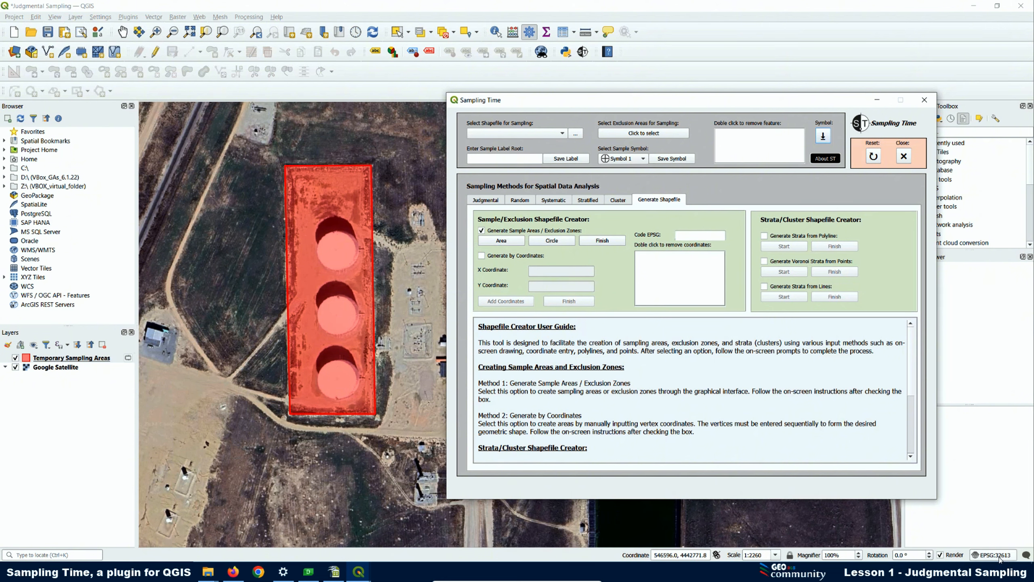
Set the EPSG code to 32613 and save the sampling area shapefile in the judg folder as sample_areas1
{"action": "left_click", "coordinate": [691, 237]}
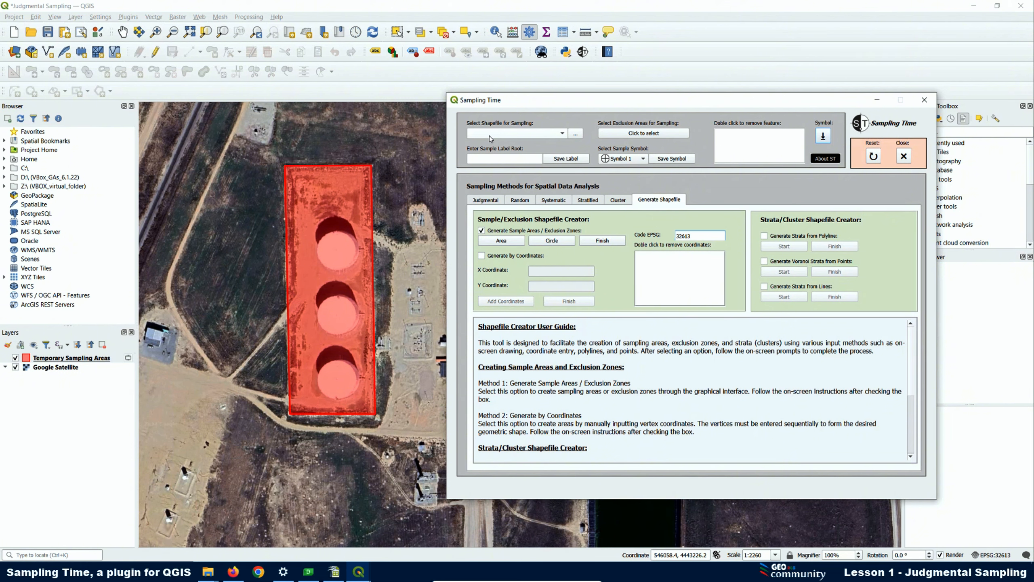
{"action": "left_click", "coordinate": [603, 240]}
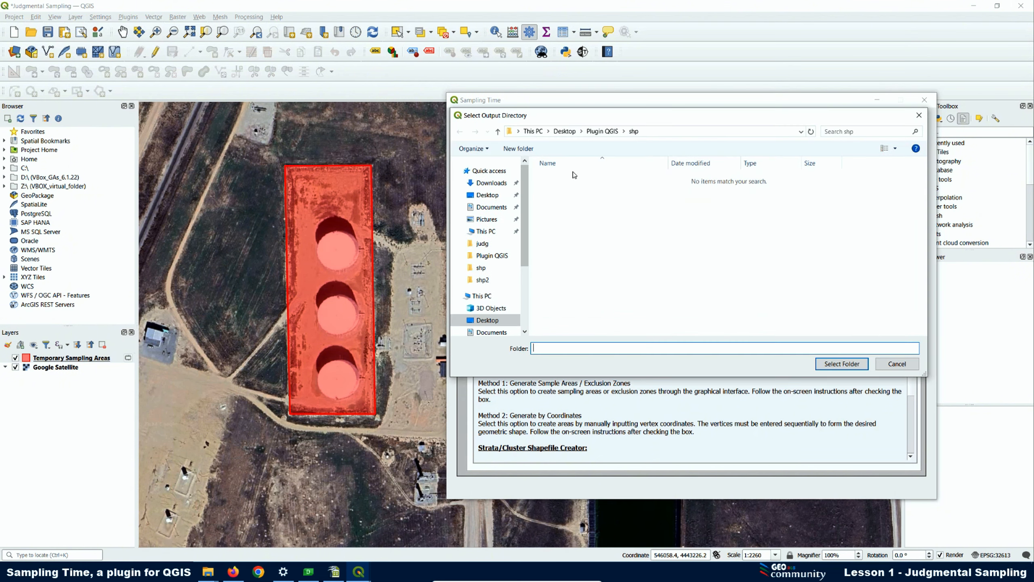
{"action": "left_click", "coordinate": [487, 244]}
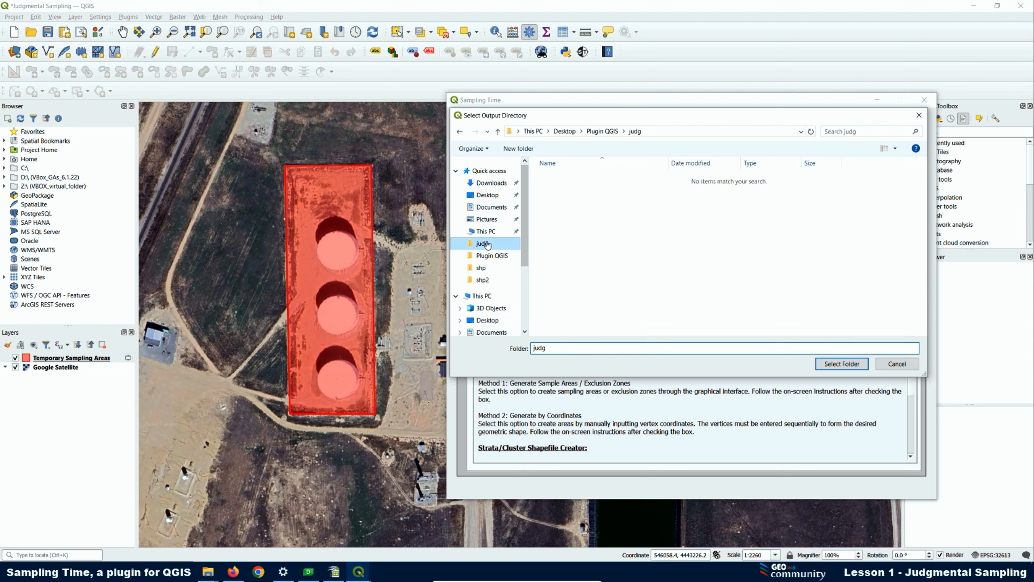
{"action": "left_click", "coordinate": [842, 364]}
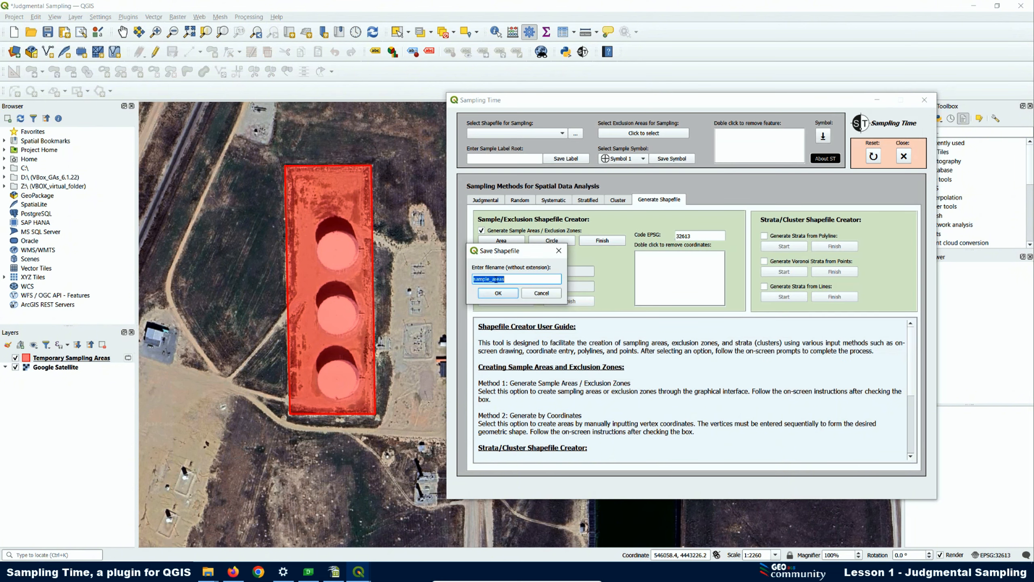
{"action": "left_click", "coordinate": [508, 279]}
{"action": "left_click", "coordinate": [499, 293]}
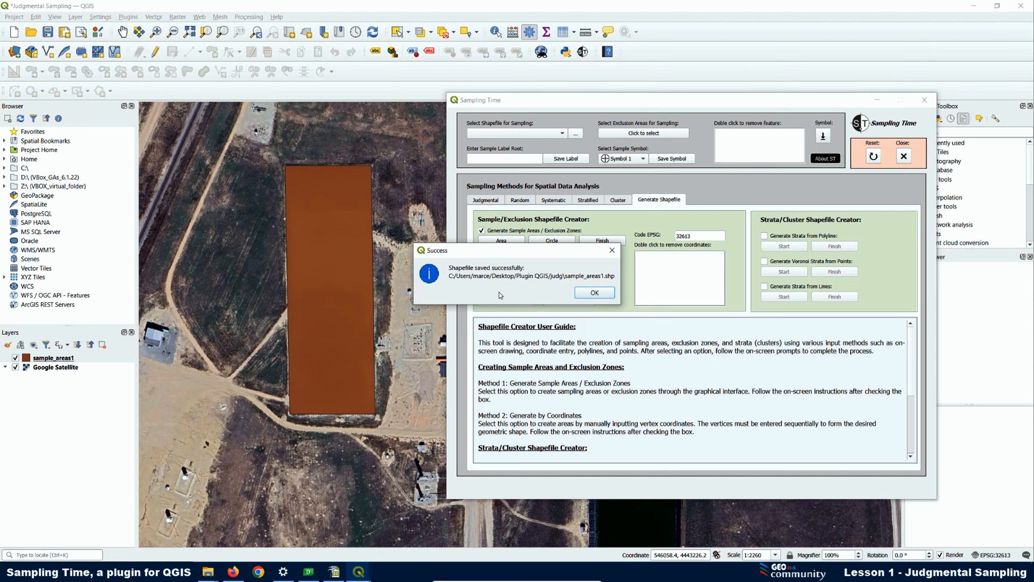
{"action": "left_click", "coordinate": [596, 293]}
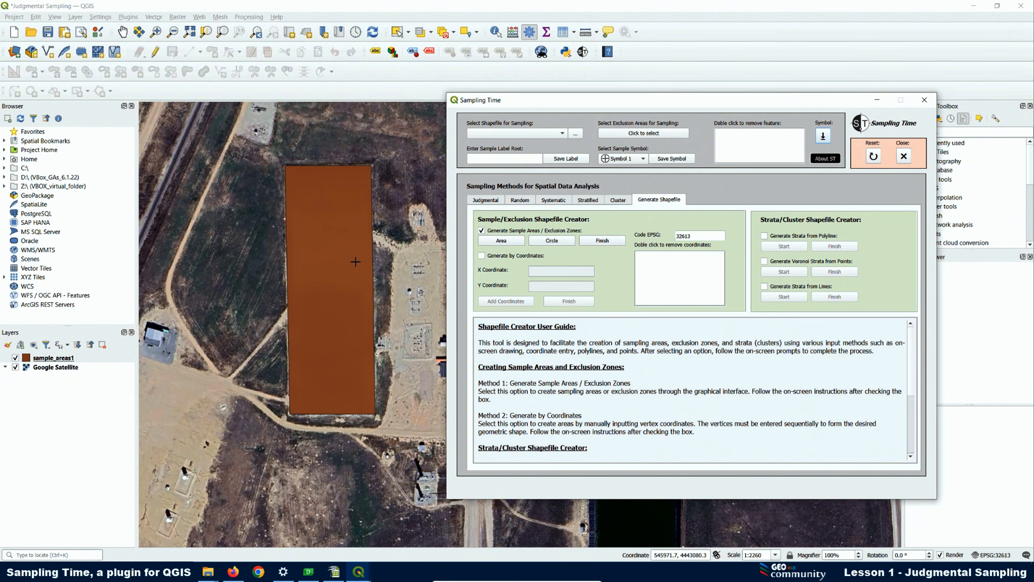
Open the properties of the sample_areas1 layer and check its coordinate reference system
{"action": "right_click", "coordinate": [79, 361]}
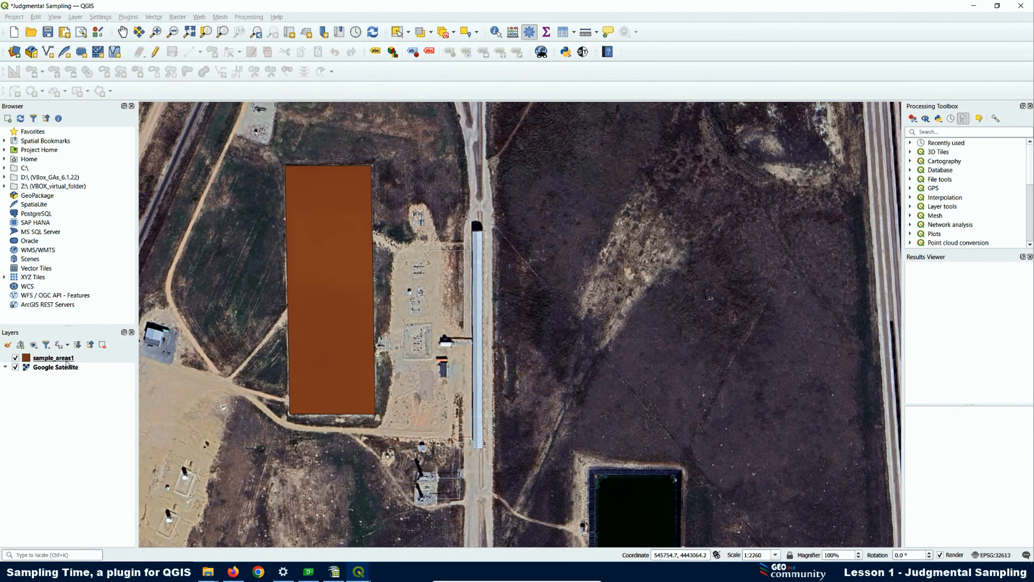
{"action": "left_click", "coordinate": [82, 359]}
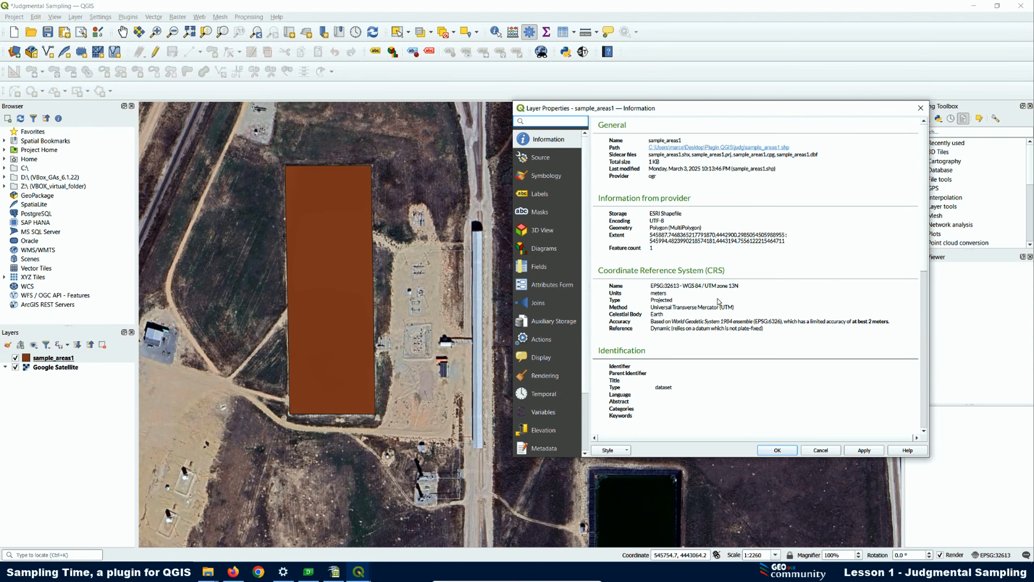
{"action": "left_click_drag", "start_coordinate": [740, 287], "coordinate": [656, 287]}
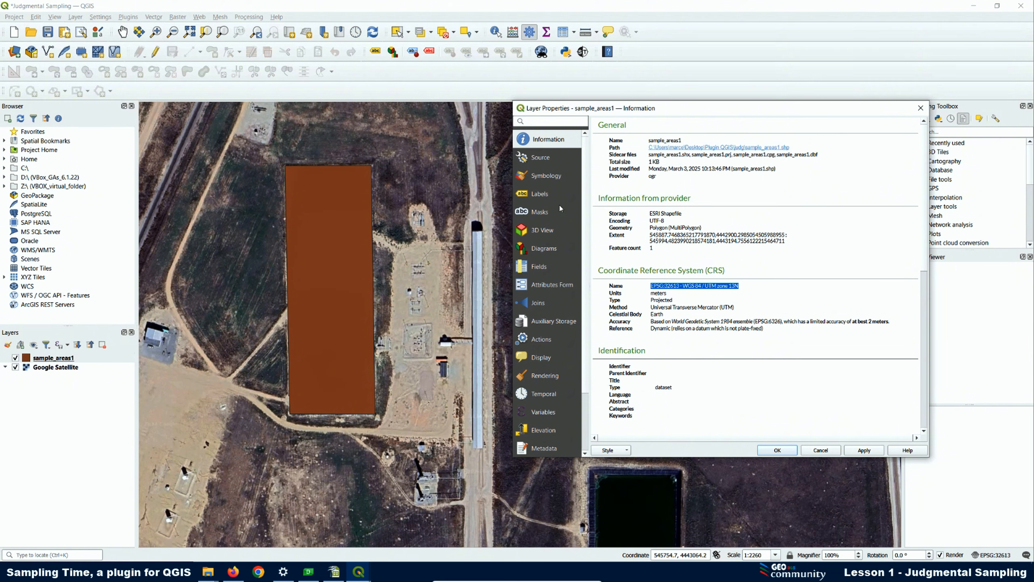
Give the sample_areas1 layer a transparent fill and a Dash Dot Line outline 1 mm wide, and apply the style
{"action": "left_click", "coordinate": [547, 176]}
{"action": "left_click", "coordinate": [712, 147]}
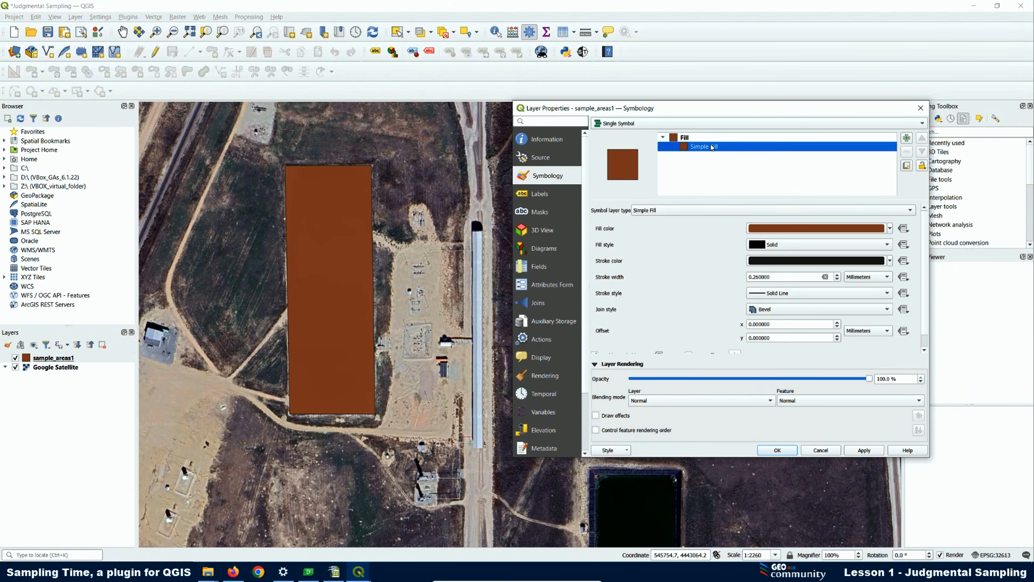
{"action": "left_click", "coordinate": [890, 229]}
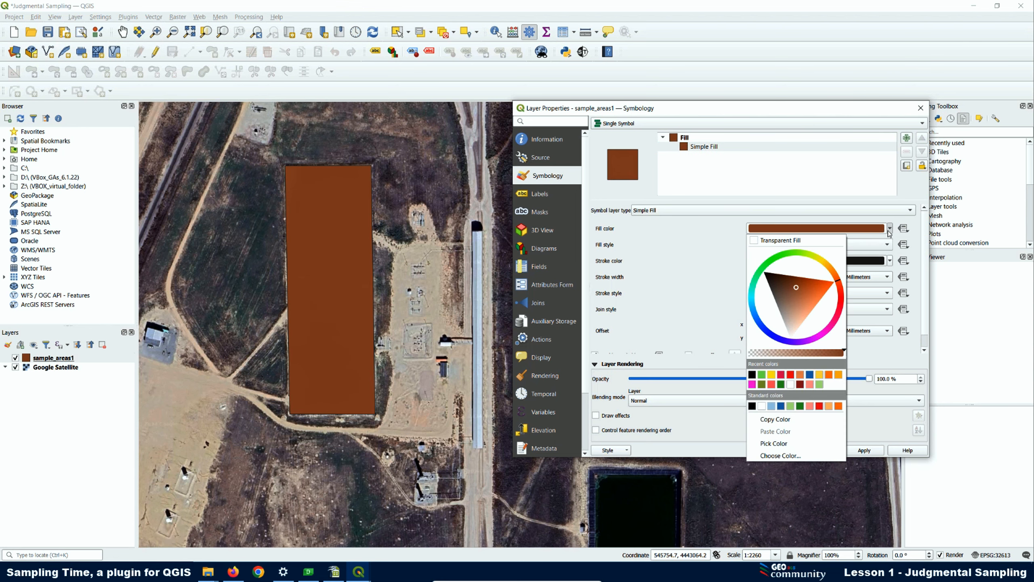
{"action": "left_click", "coordinate": [759, 247]}
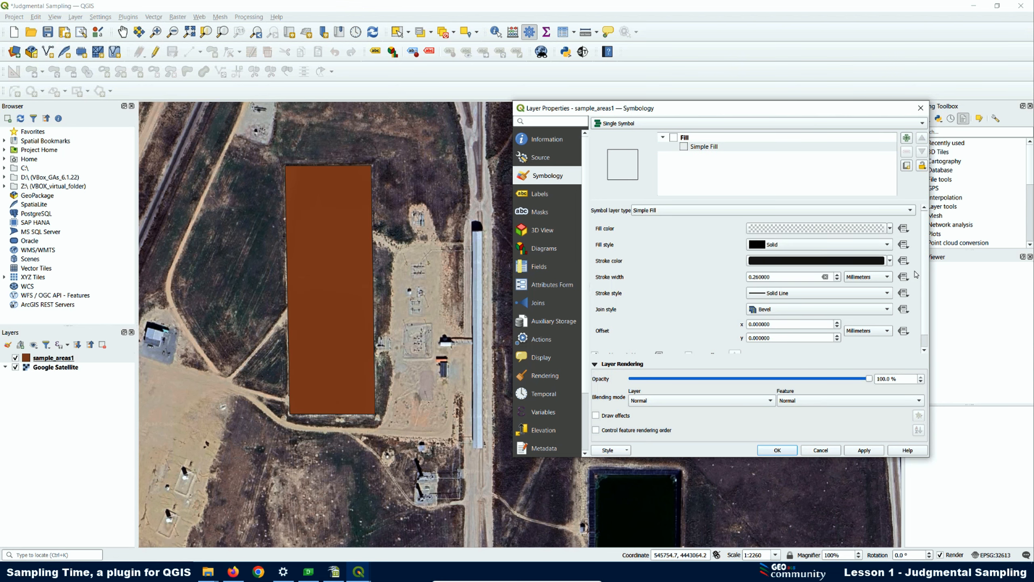
{"action": "left_click", "coordinate": [780, 295]}
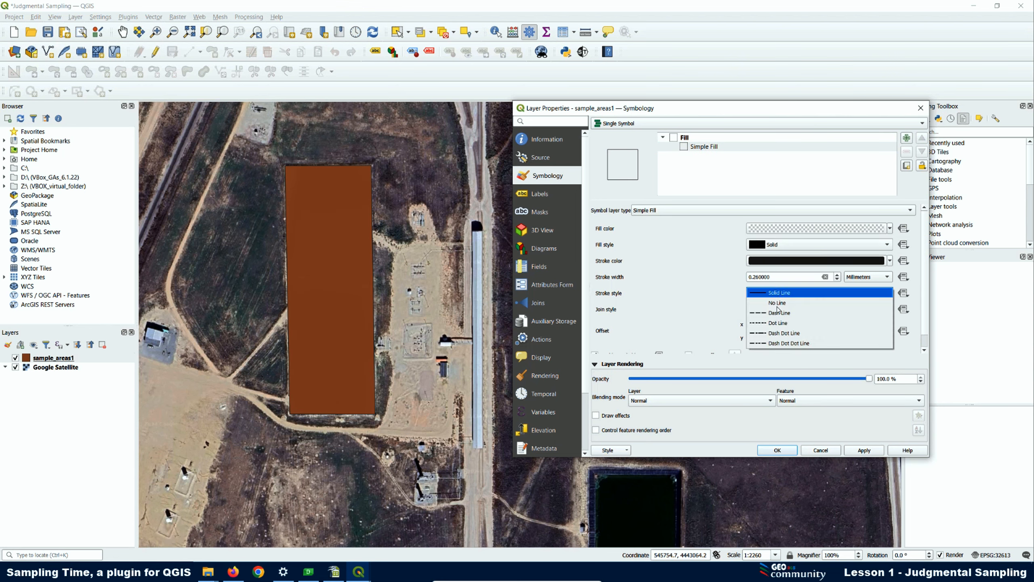
{"action": "left_click", "coordinate": [784, 333]}
{"action": "left_click_drag", "start_coordinate": [776, 277], "coordinate": [713, 274]}
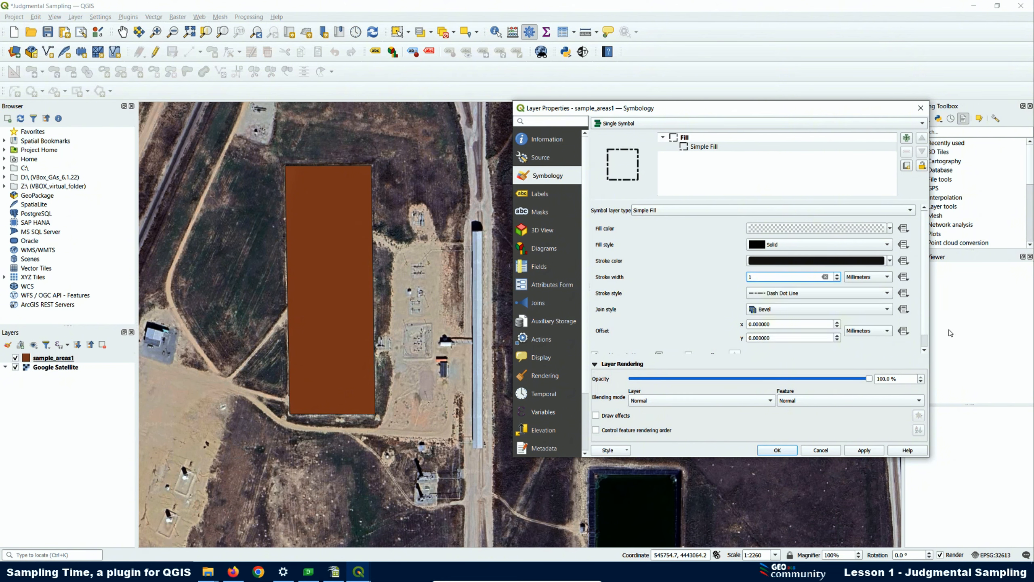
{"action": "left_click", "coordinate": [870, 448]}
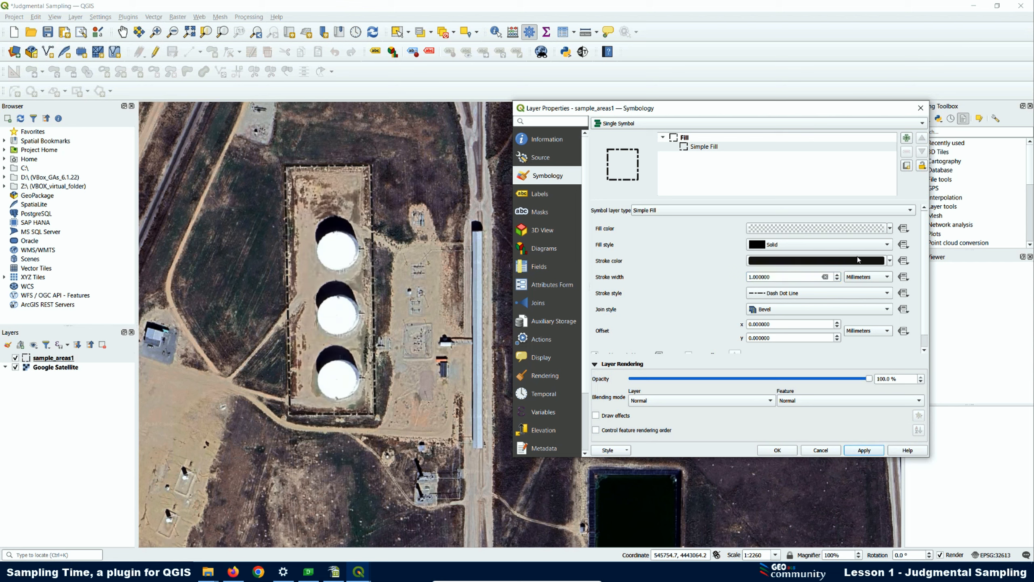
Set the outline color of the sample_areas1 layer to yellow and confirm the layer style
{"action": "left_click", "coordinate": [891, 261]}
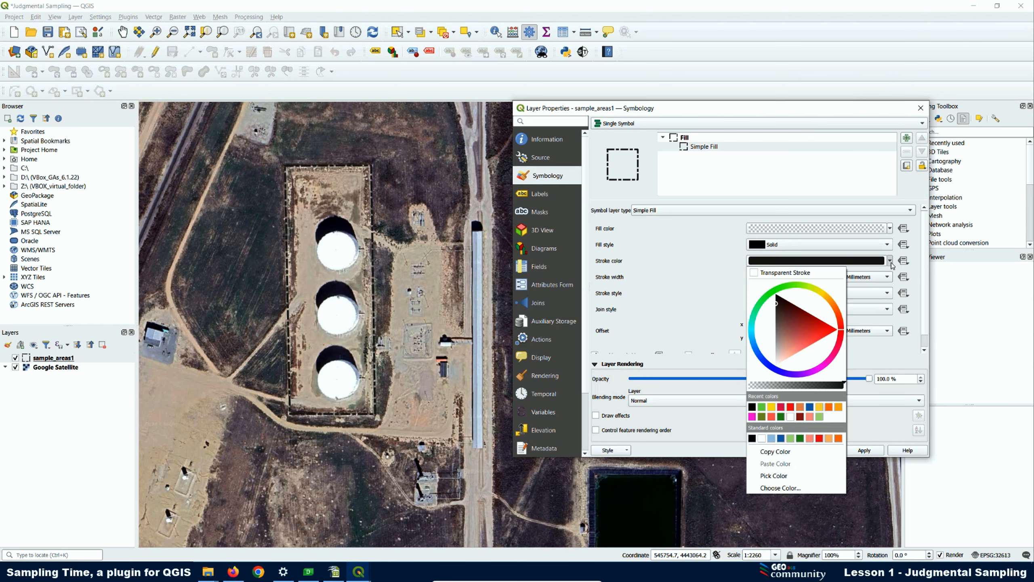
{"action": "left_click", "coordinate": [773, 409]}
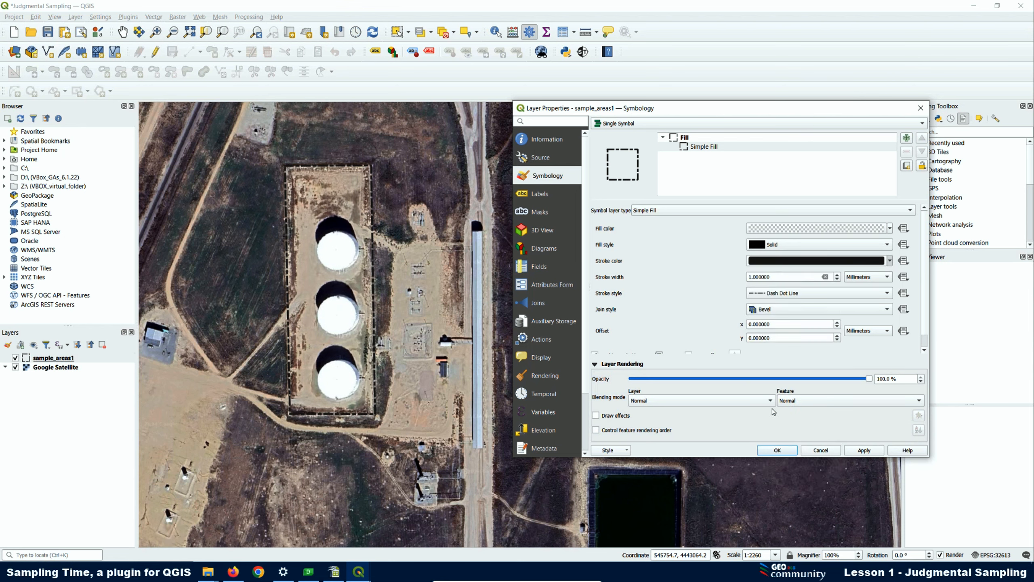
{"action": "left_click", "coordinate": [864, 450]}
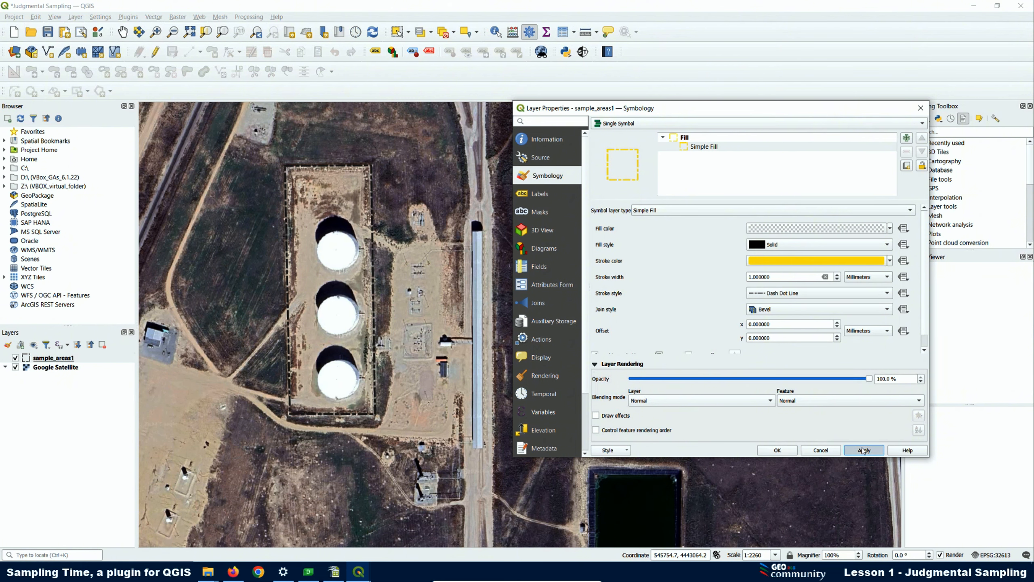
{"action": "left_click", "coordinate": [771, 452]}
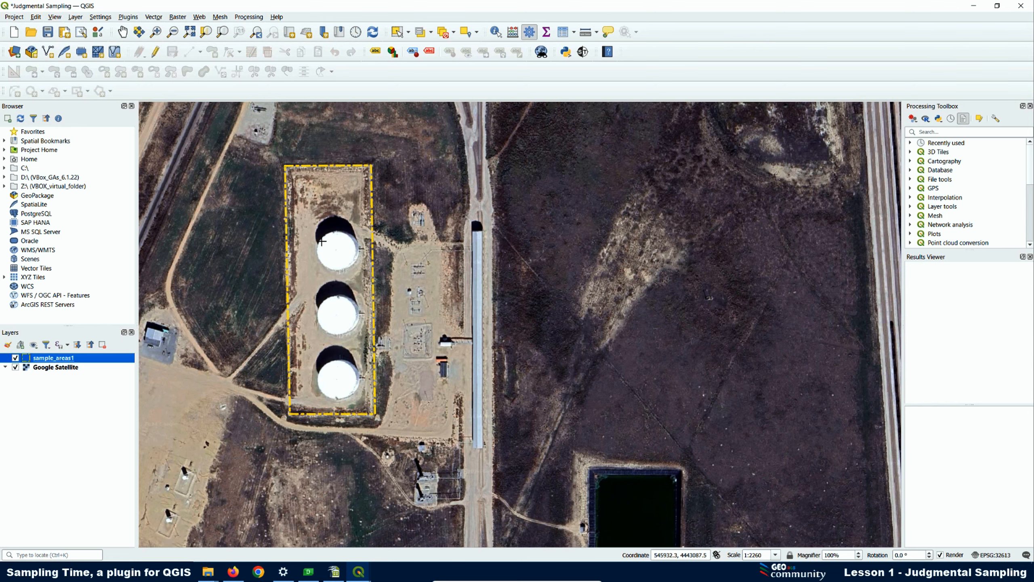
Start a circular area in Sampling Time, draw a circle over the northernmost storage tank and confirm its feature ID
{"action": "left_click", "coordinate": [583, 53]}
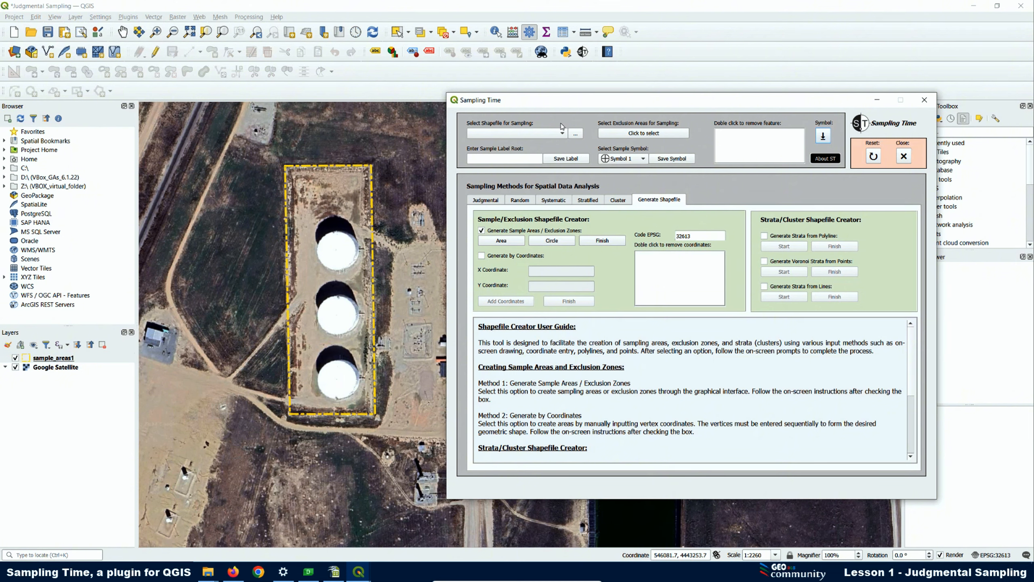
{"action": "left_click", "coordinate": [548, 243]}
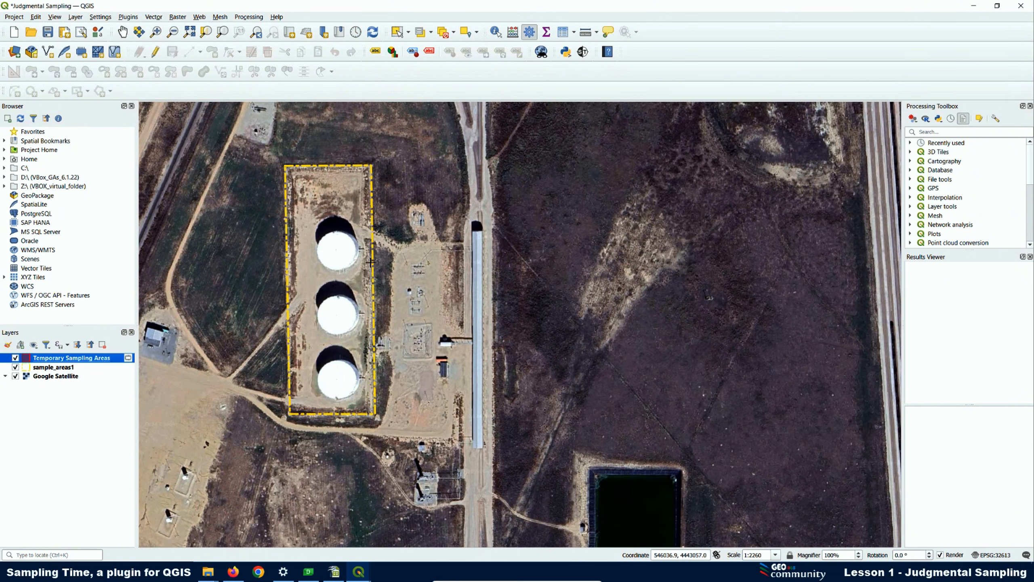
{"action": "scroll", "coordinate": [330, 245], "scroll_direction": "up", "scroll_amount": 1}
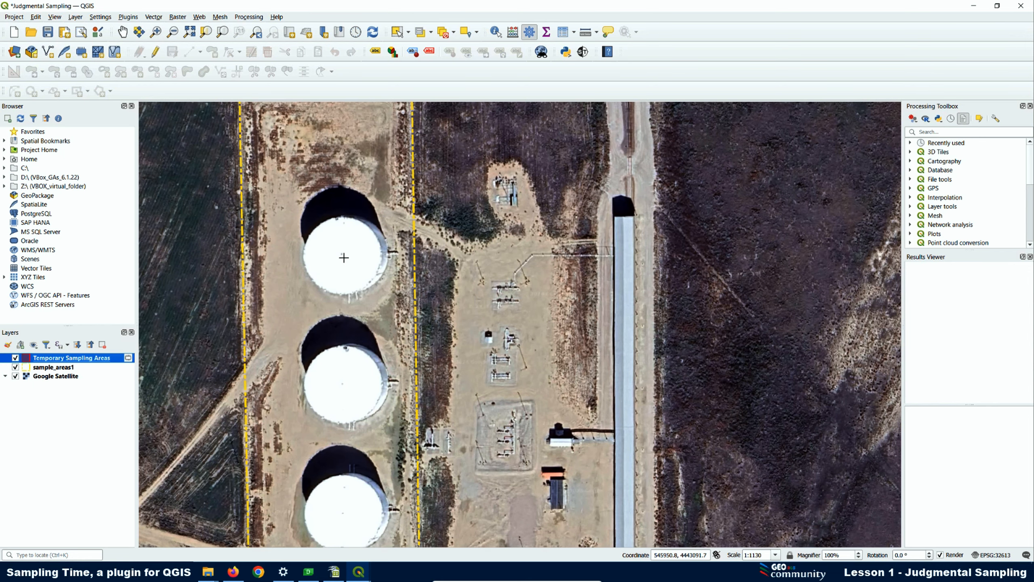
{"action": "left_click", "coordinate": [342, 256]}
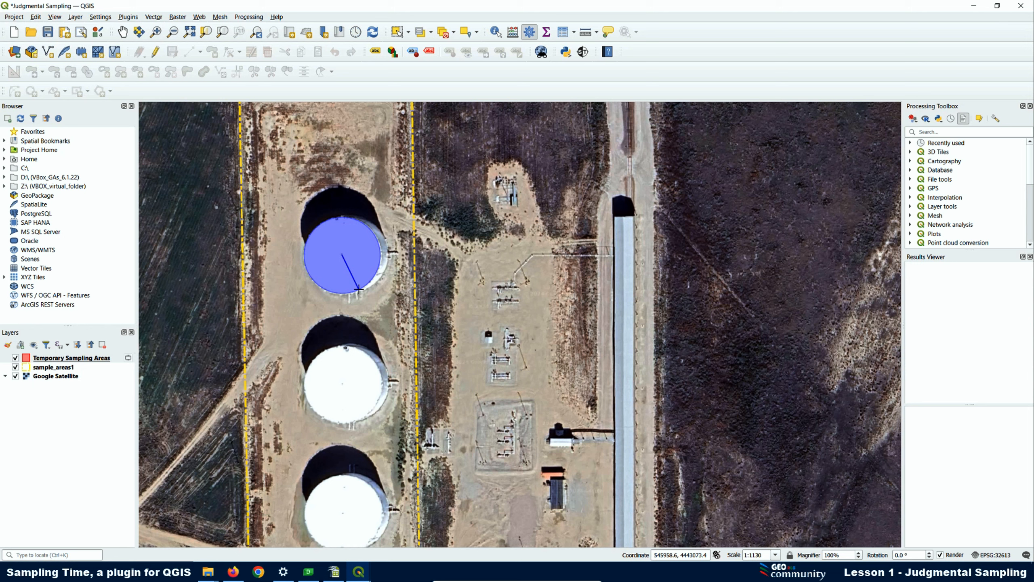
{"action": "left_click", "coordinate": [358, 289]}
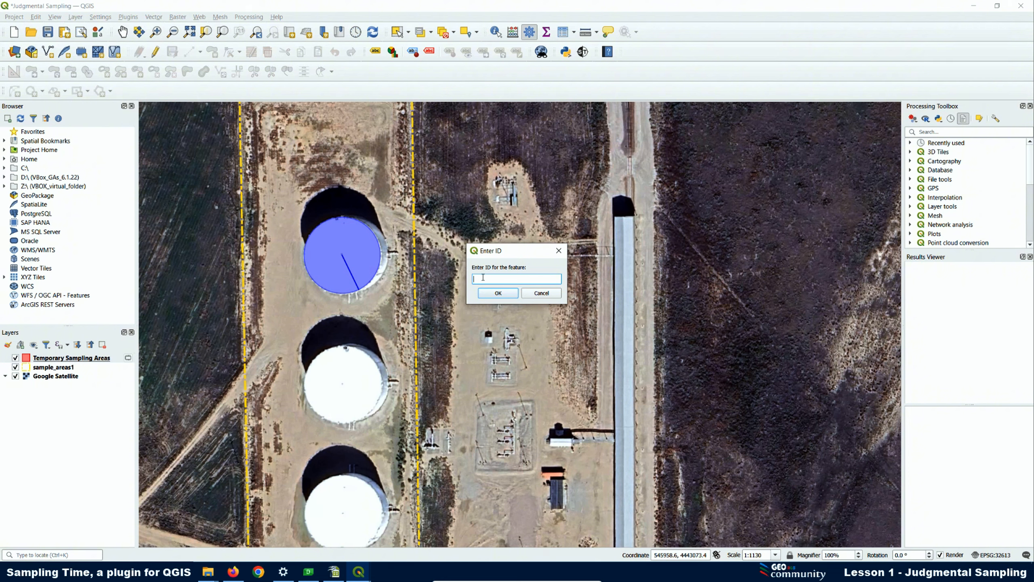
{"action": "left_click", "coordinate": [498, 293]}
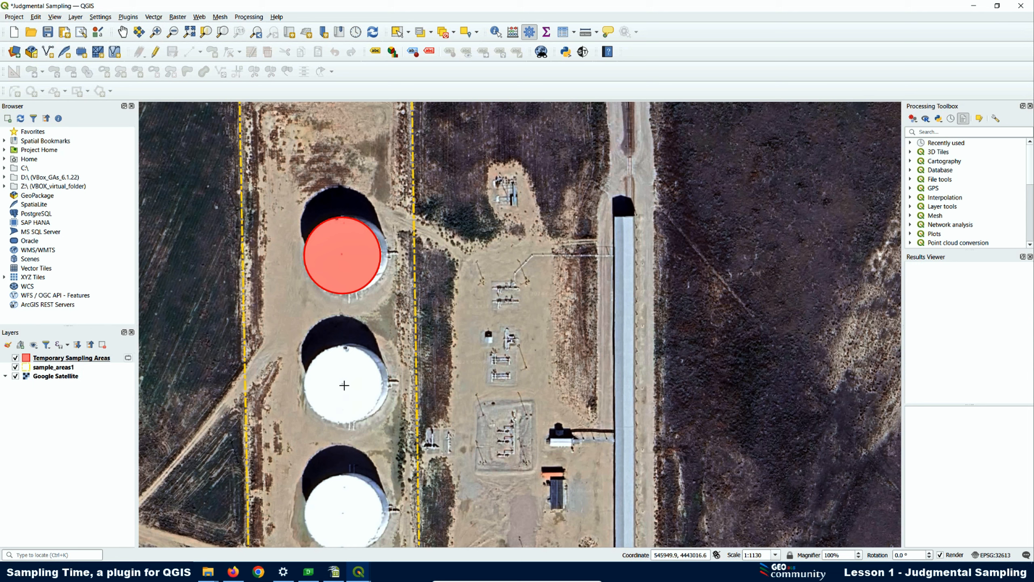
{"action": "left_click", "coordinate": [344, 385]}
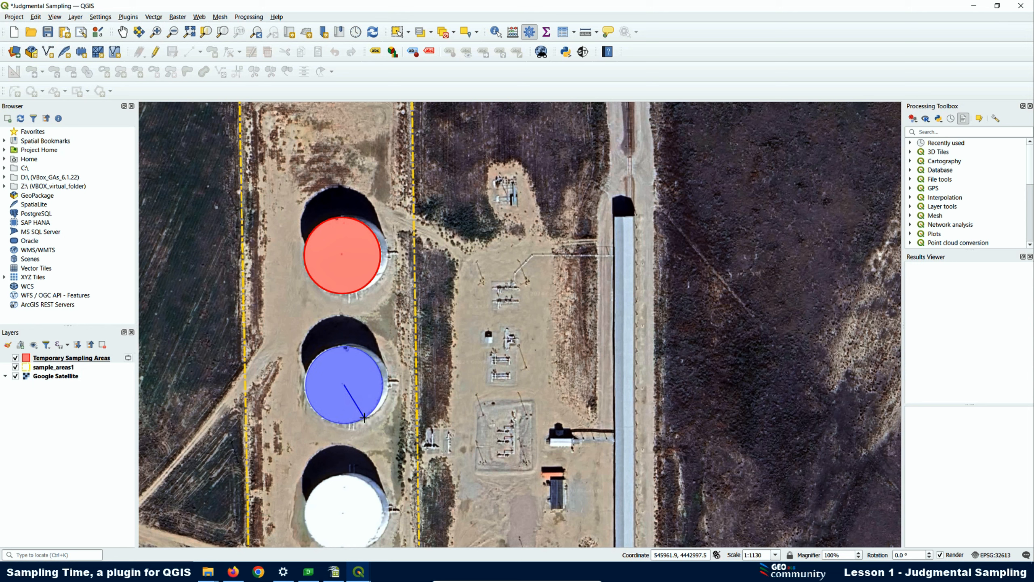
{"action": "left_click", "coordinate": [364, 418]}
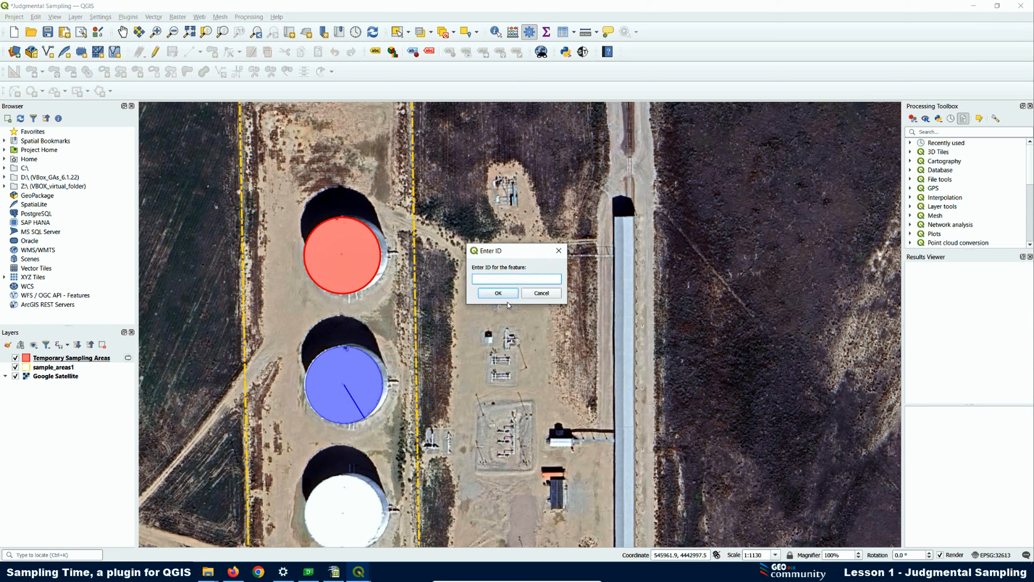
{"action": "left_click", "coordinate": [527, 295]}
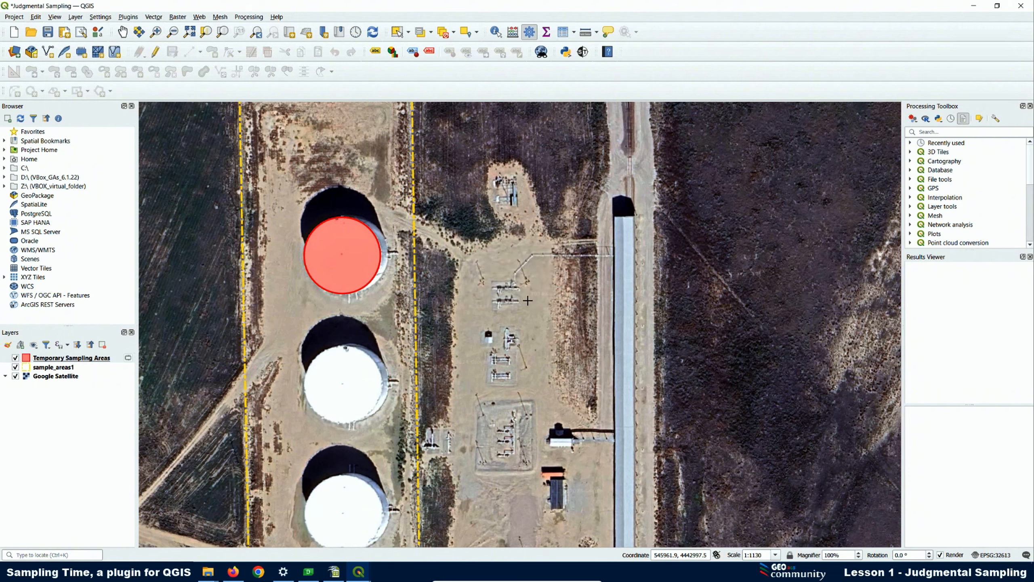
Draw a circle covering the middle storage tank and give it the feature ID 2
{"action": "left_click", "coordinate": [344, 384]}
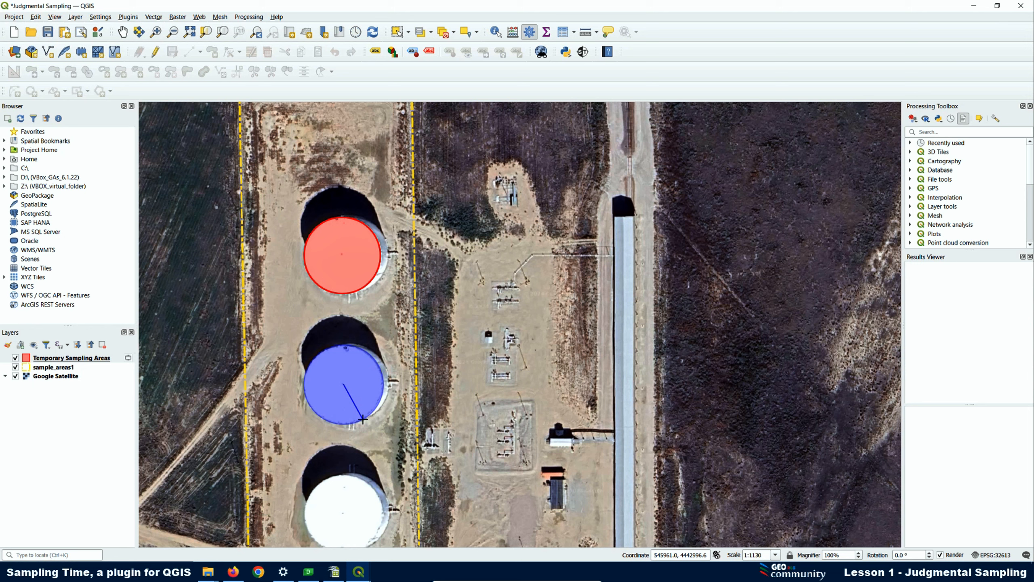
{"action": "left_click", "coordinate": [363, 420]}
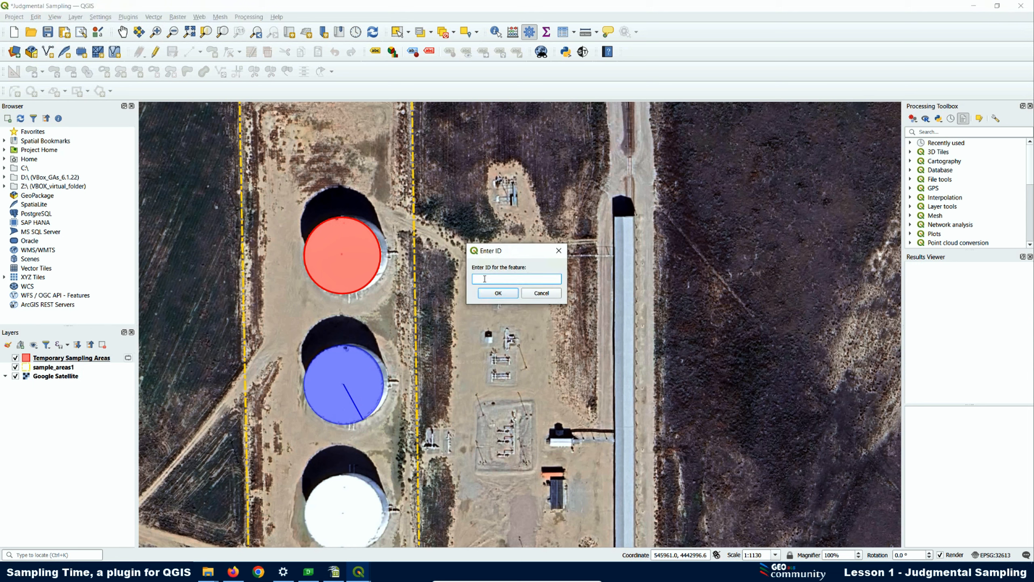
{"action": "type", "text": "2"}
{"action": "left_click", "coordinate": [497, 297]}
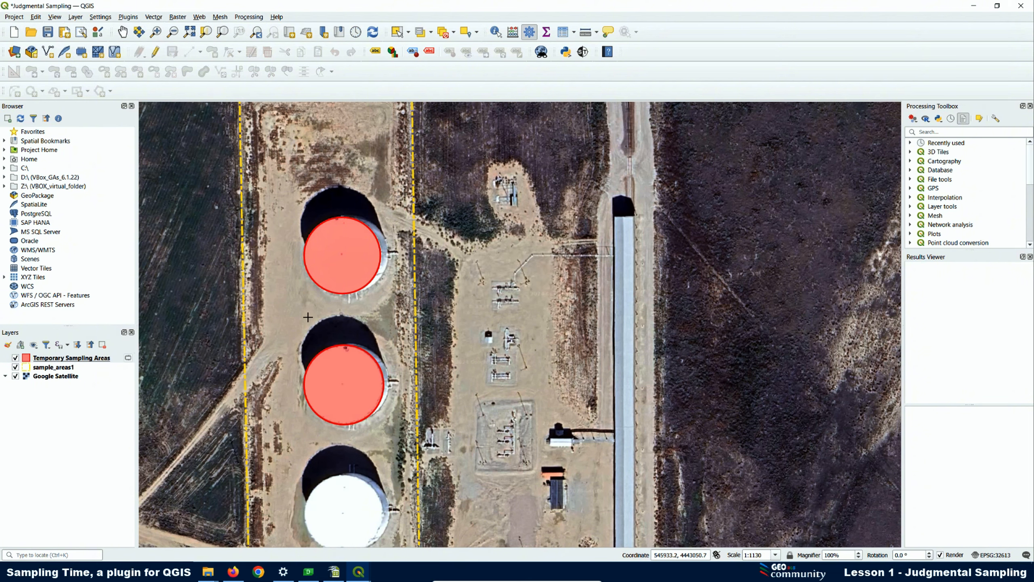
Draw a circle covering the southernmost storage tank and give it the feature ID 3
{"action": "scroll", "coordinate": [308, 318], "scroll_direction": "down", "scroll_amount": 1}
{"action": "scroll", "coordinate": [331, 449], "scroll_direction": "up", "scroll_amount": 1}
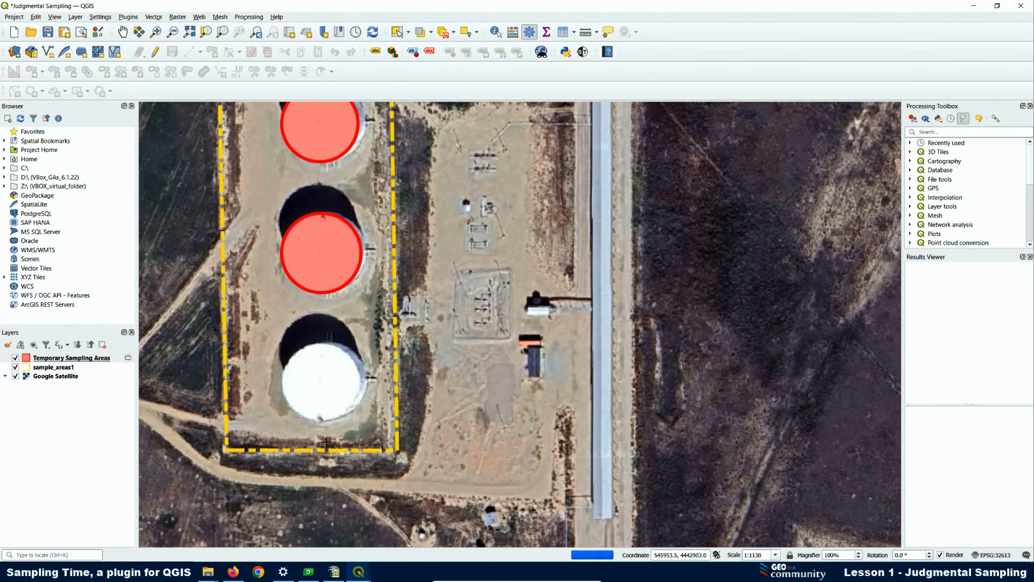
{"action": "left_click", "coordinate": [321, 380]}
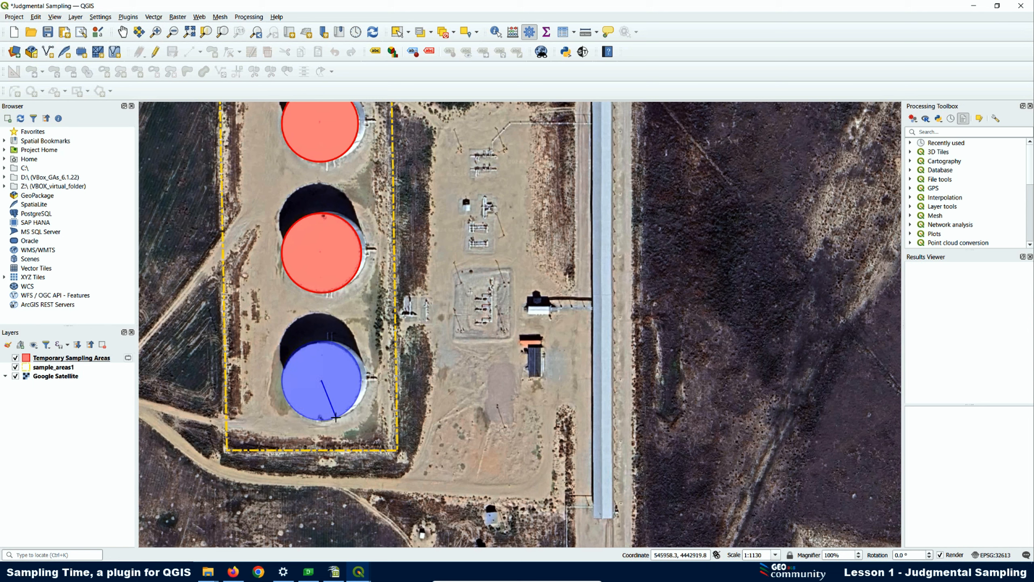
{"action": "left_click", "coordinate": [336, 418]}
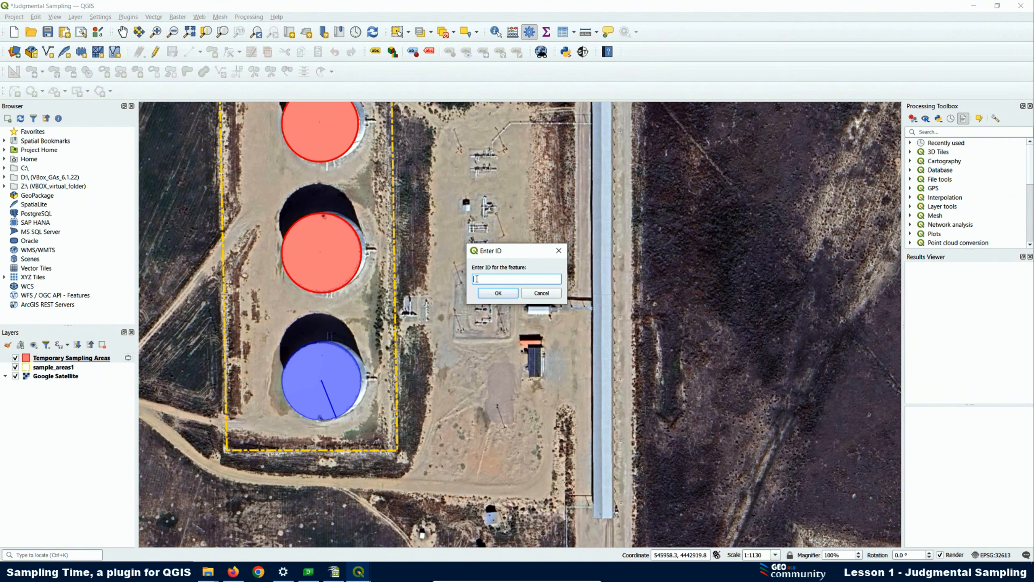
{"action": "left_click", "coordinate": [499, 293]}
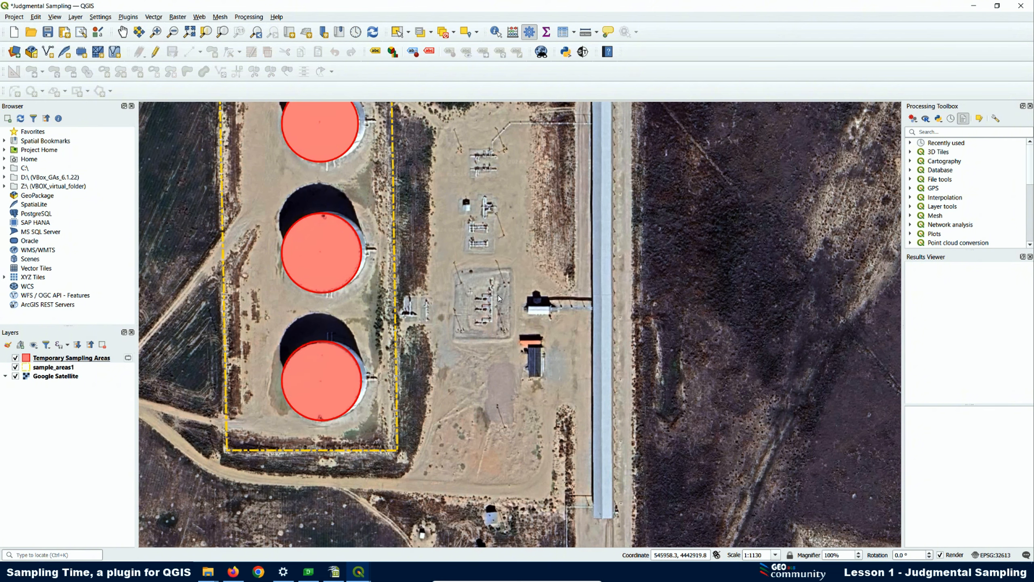
Finish the tank circles in Sampling Time and save them in the judg folder as the shapefile Exclusion tanks
{"action": "left_click", "coordinate": [583, 53]}
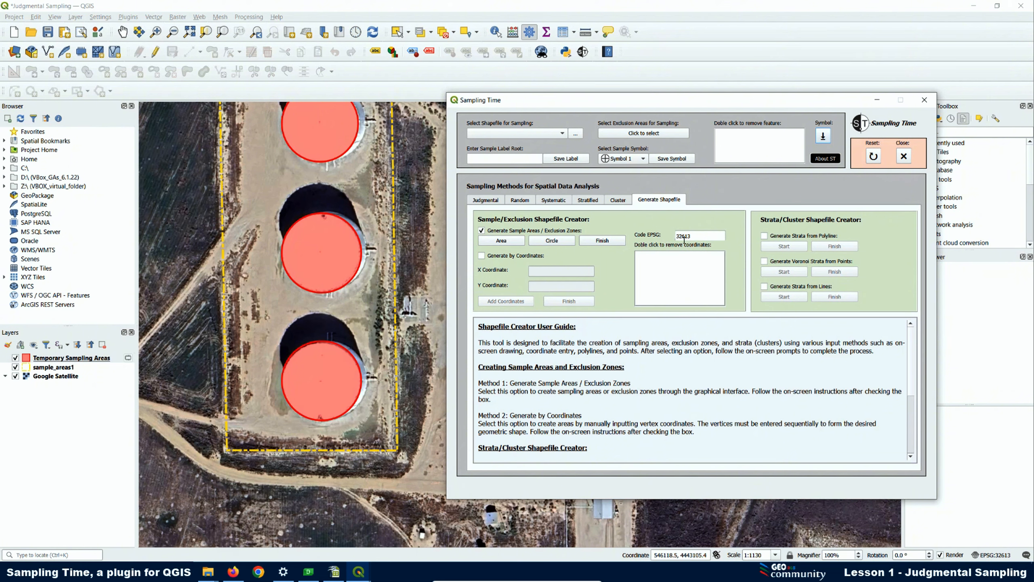
{"action": "left_click", "coordinate": [596, 242]}
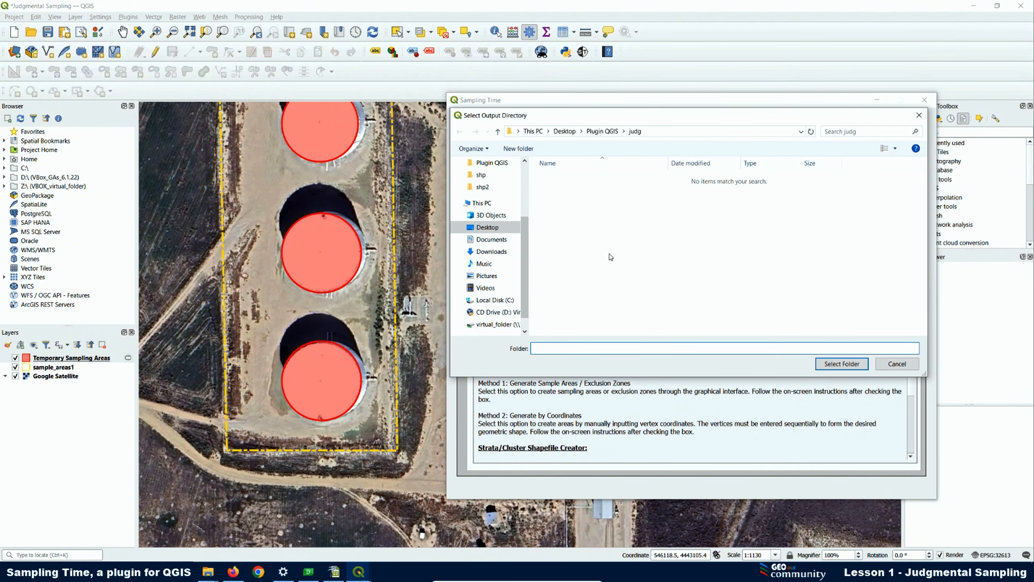
{"action": "left_click", "coordinate": [492, 163]}
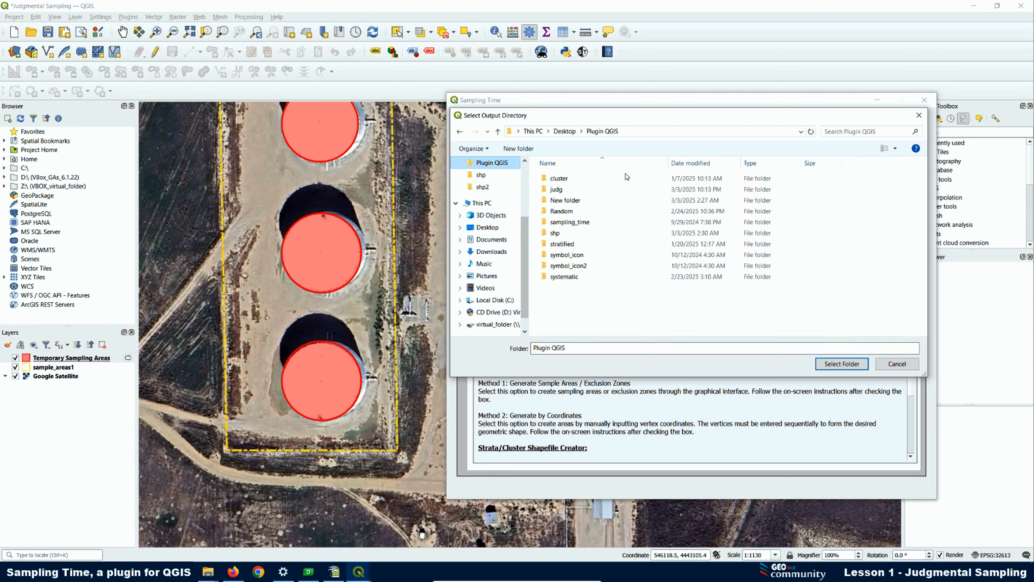
{"action": "left_click", "coordinate": [560, 189]}
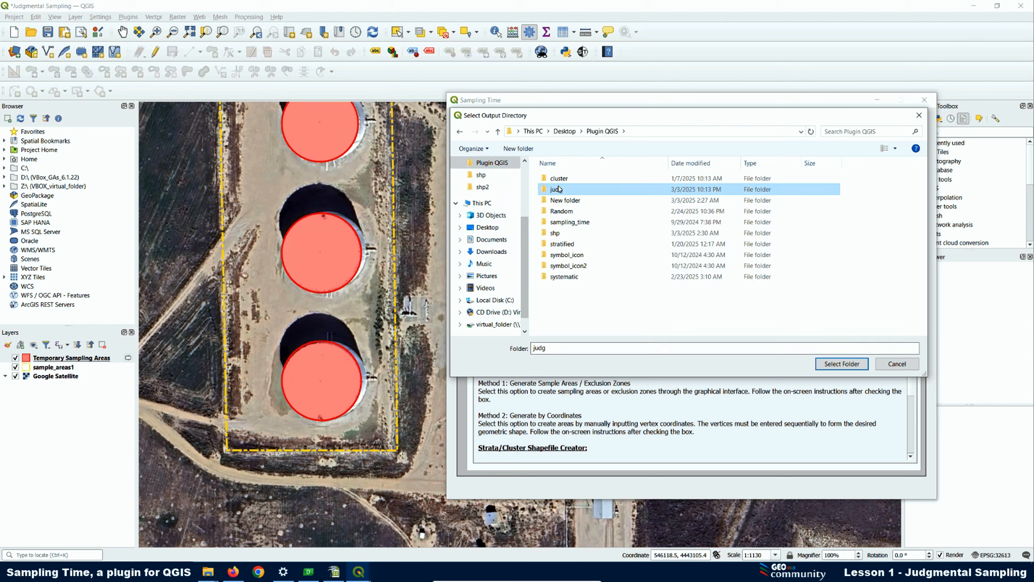
{"action": "left_click", "coordinate": [842, 365]}
{"action": "left_click", "coordinate": [508, 279]}
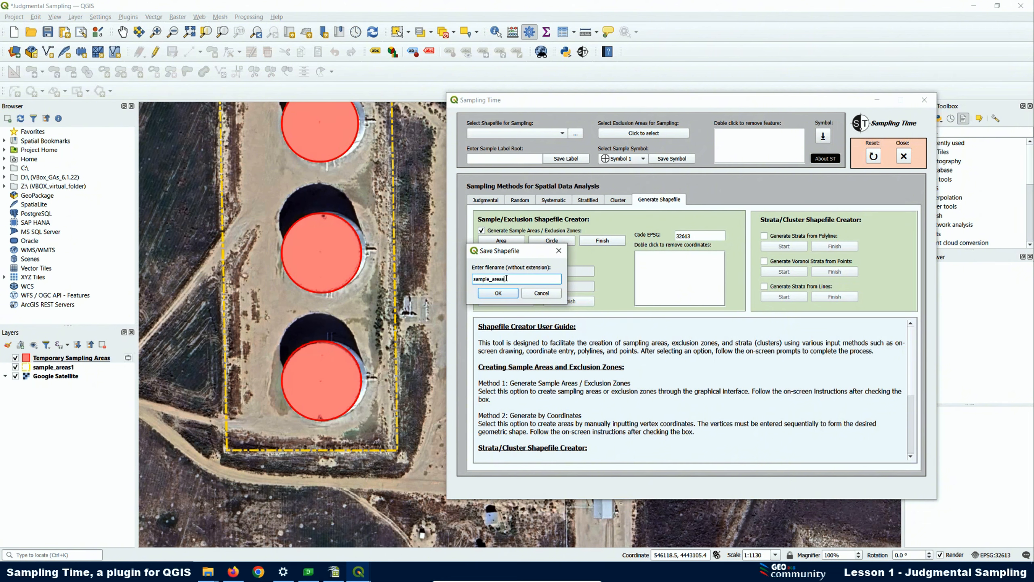
{"action": "double_click", "coordinate": [490, 280]}
{"action": "type", "text": "Exclusion tanks"}
{"action": "left_click", "coordinate": [498, 293]}
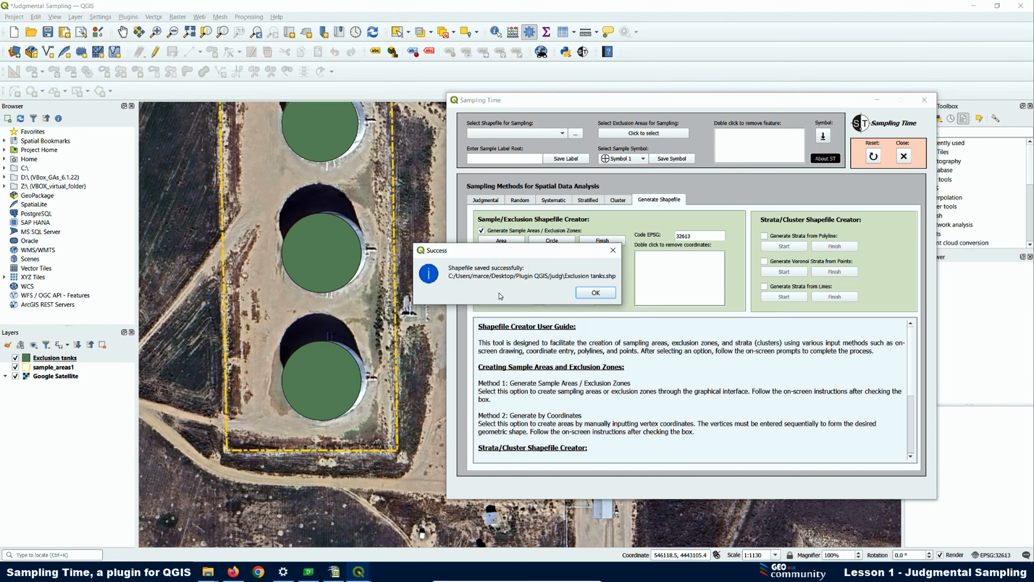
{"action": "left_click", "coordinate": [593, 293]}
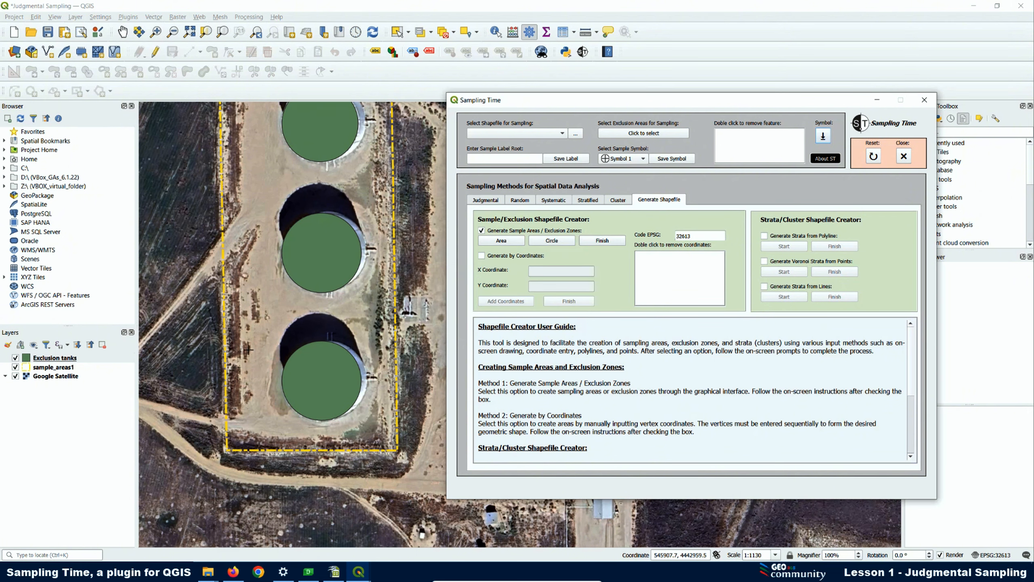
Browse the judg folder for Exclusion tanks.shp in the exclusion area selection, without loading the file
{"action": "scroll", "coordinate": [246, 348], "scroll_direction": "down", "scroll_amount": 1}
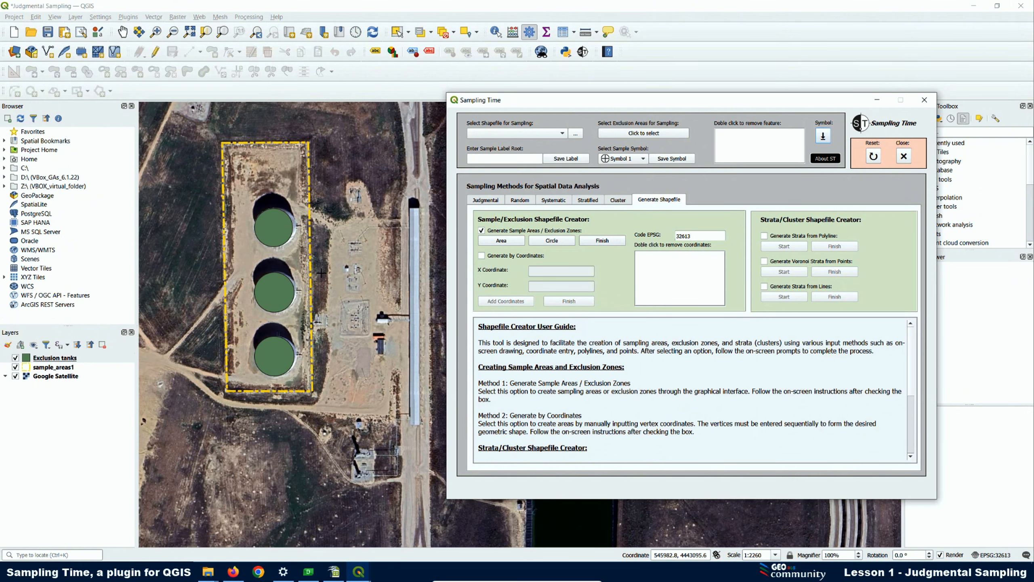
{"action": "left_click", "coordinate": [642, 135]}
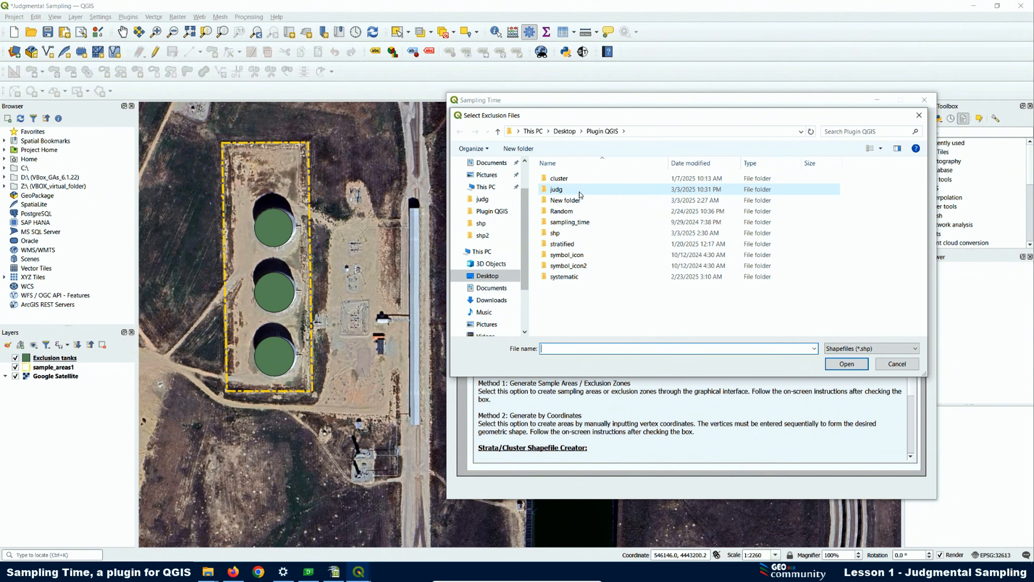
{"action": "double_click", "coordinate": [555, 190]}
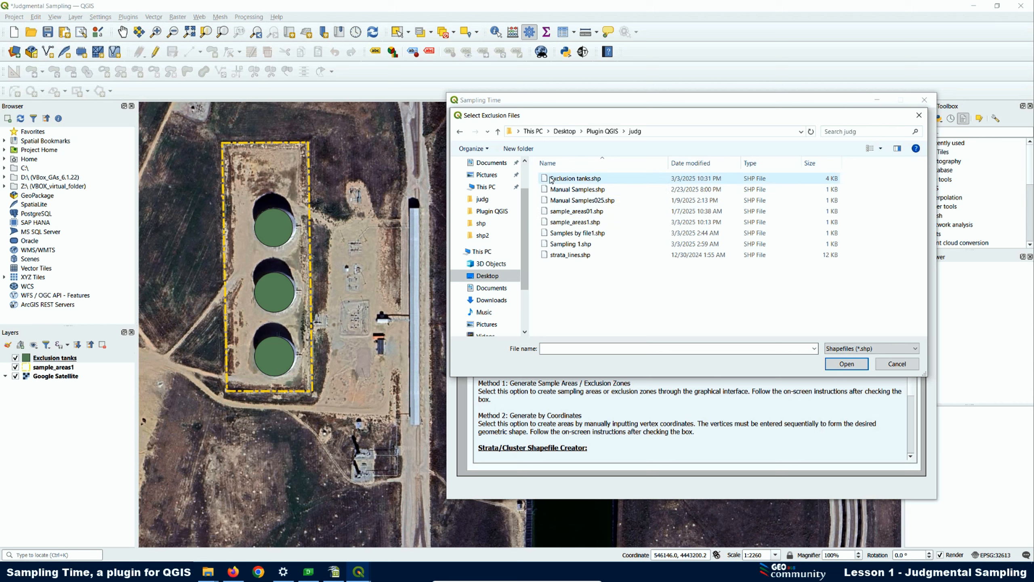
{"action": "left_click", "coordinate": [575, 181]}
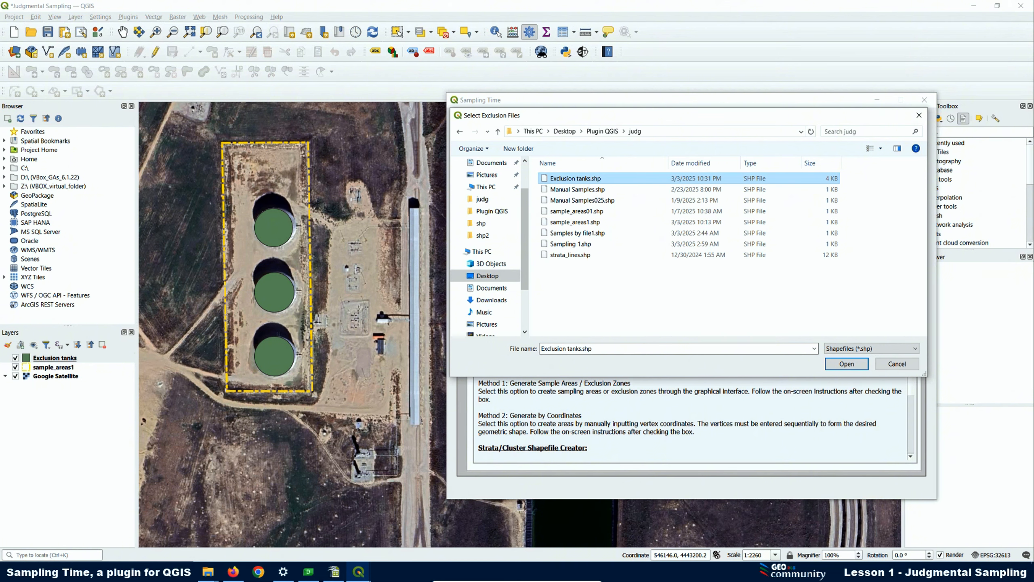
{"action": "left_click", "coordinate": [893, 367]}
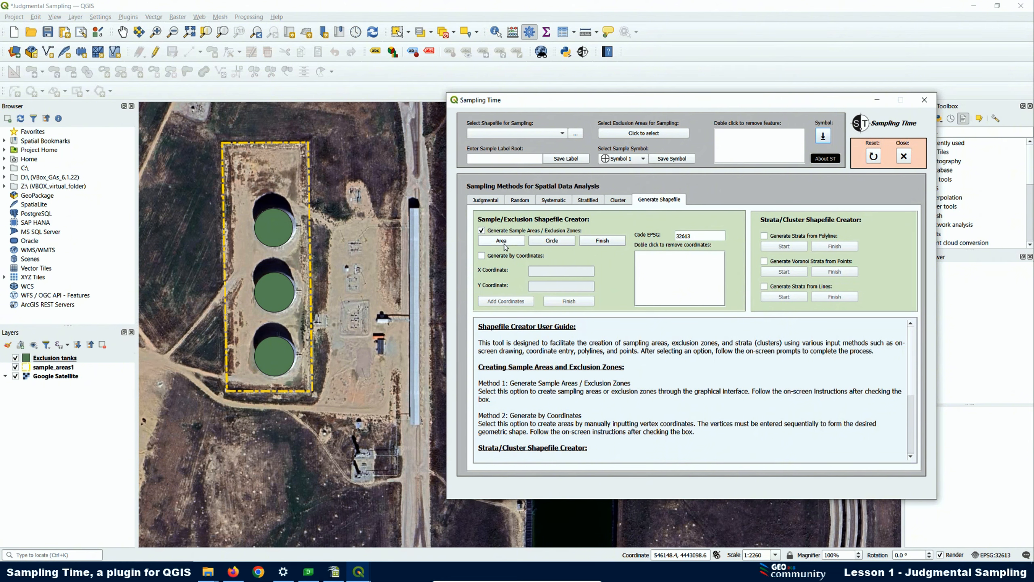
Inspect the geometry types offered for a new QGIS shapefile layer, without creating the layer
{"action": "left_click", "coordinate": [559, 245]}
{"action": "left_click", "coordinate": [74, 18]}
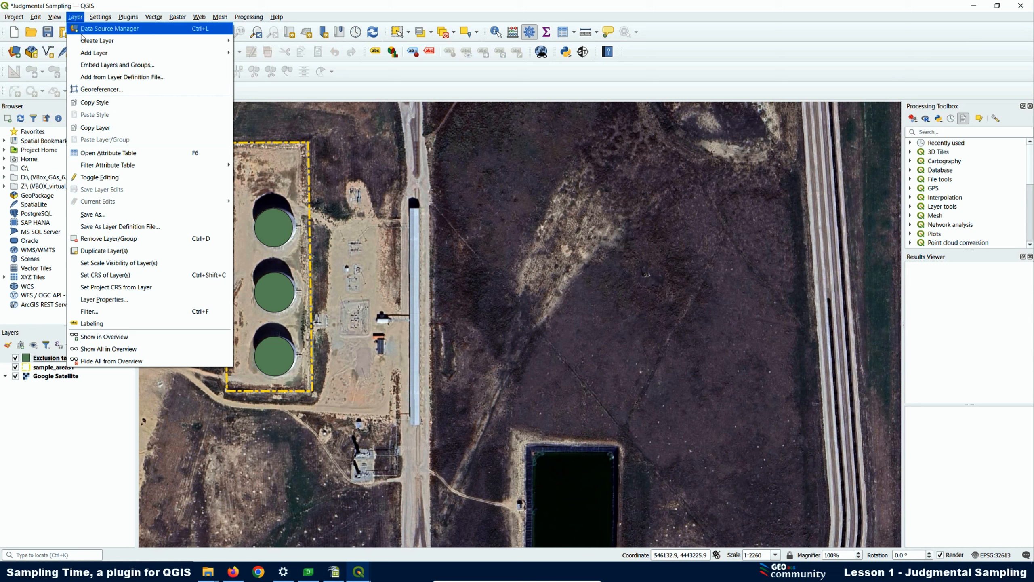
{"action": "mouse_move", "coordinate": [87, 44]}
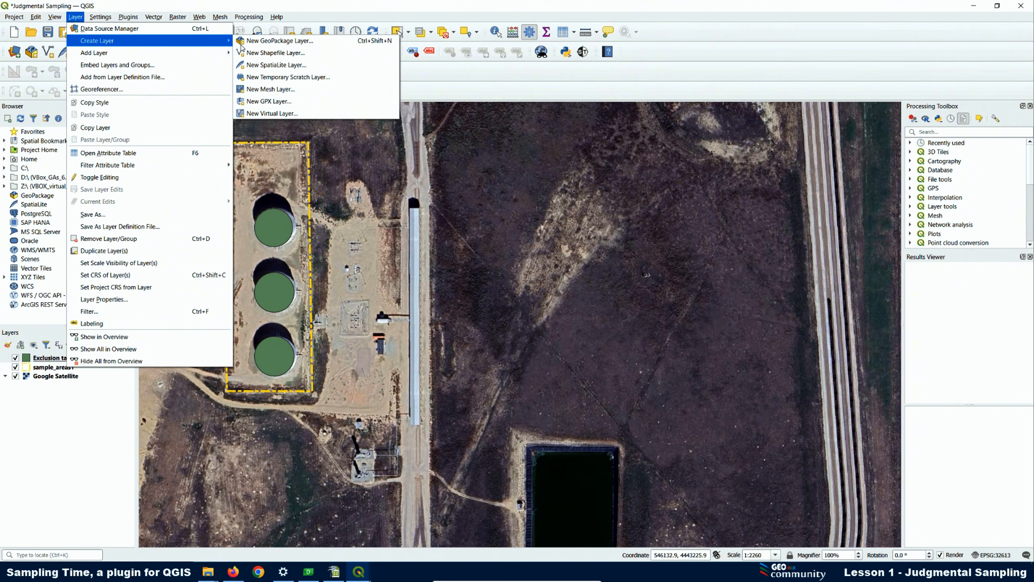
{"action": "left_click", "coordinate": [259, 54]}
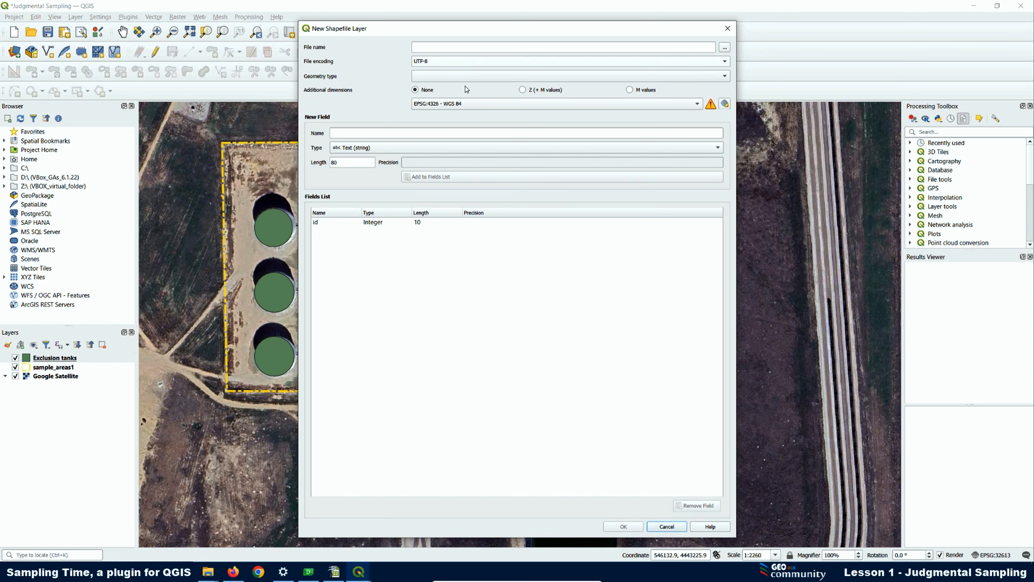
{"action": "left_click", "coordinate": [432, 77]}
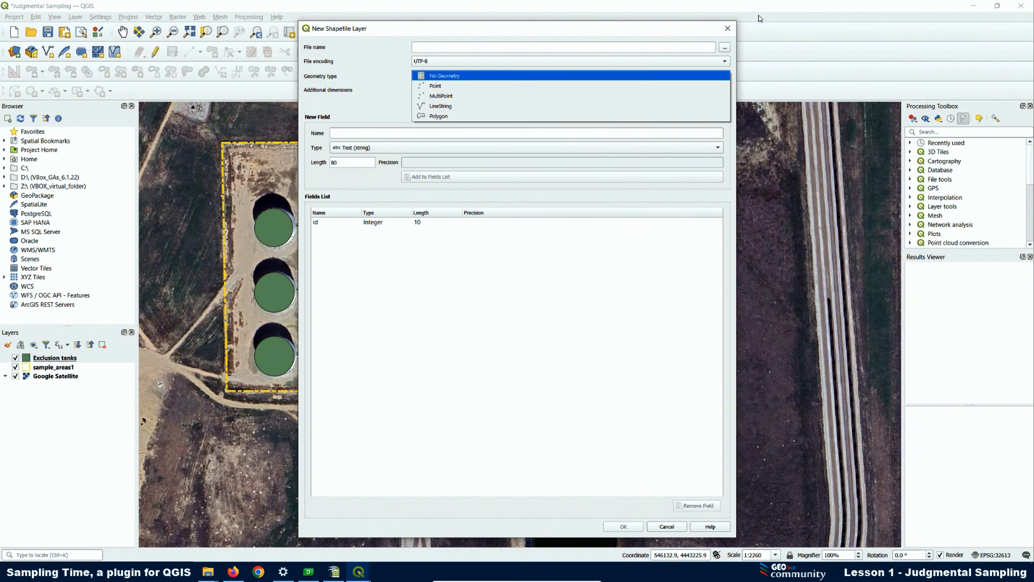
{"action": "left_click", "coordinate": [728, 31]}
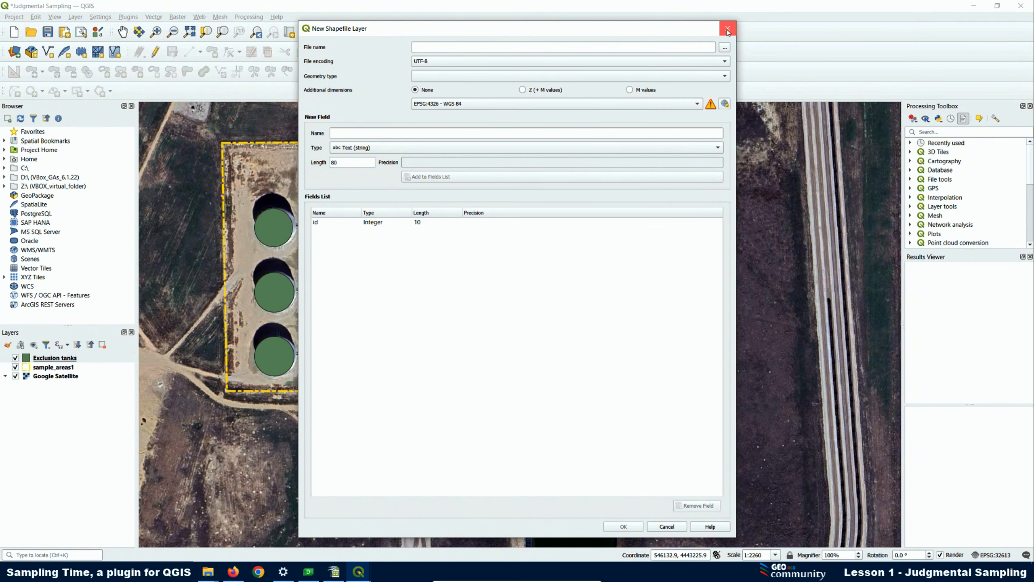
{"action": "left_click", "coordinate": [728, 29]}
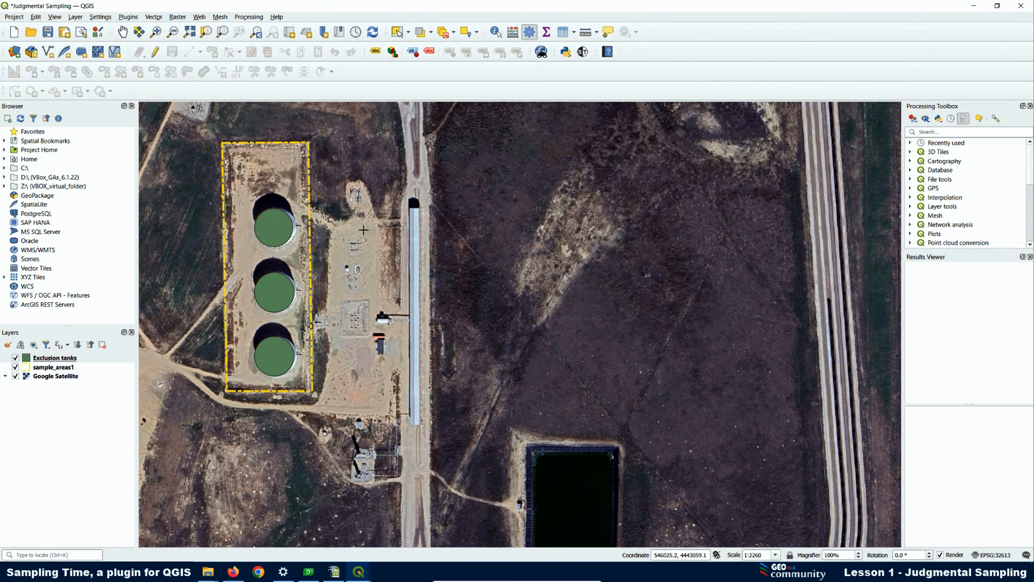
Reopen Sampling Time, view the judgmental sampling options, and switch the shapefile creator to Generate by Coordinates
{"action": "left_click", "coordinate": [582, 52]}
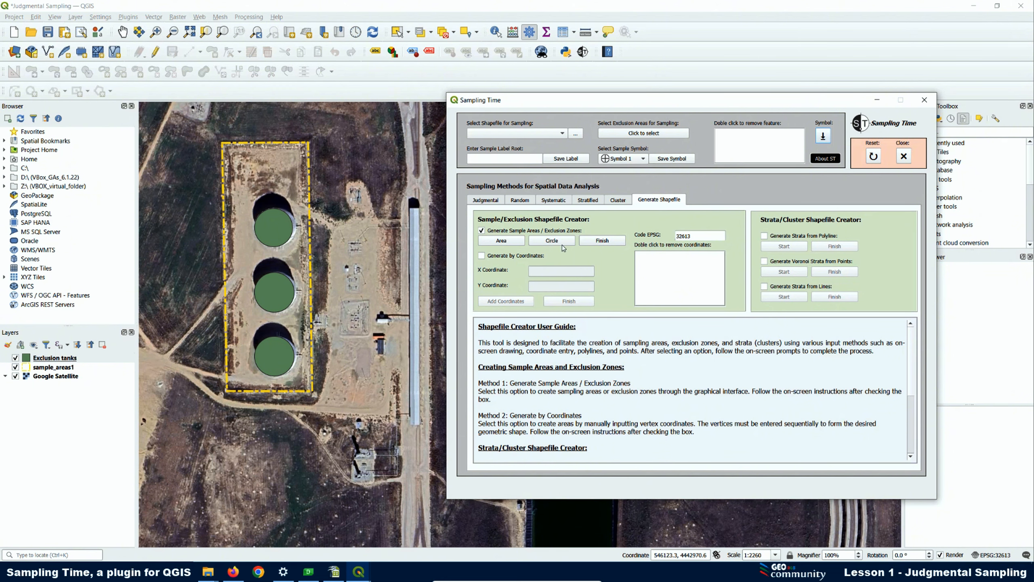
{"action": "left_click", "coordinate": [490, 202]}
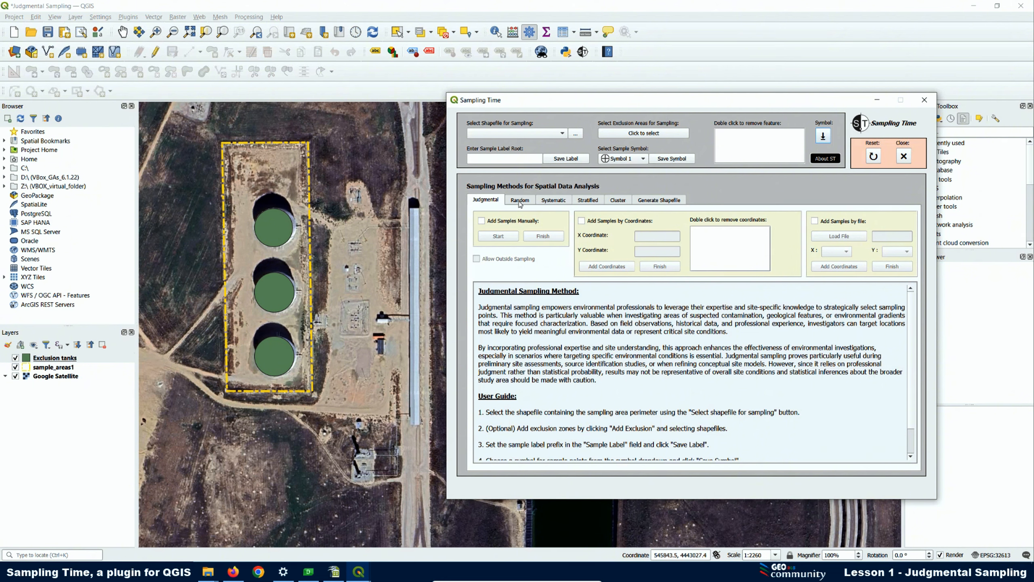
{"action": "left_click", "coordinate": [654, 200]}
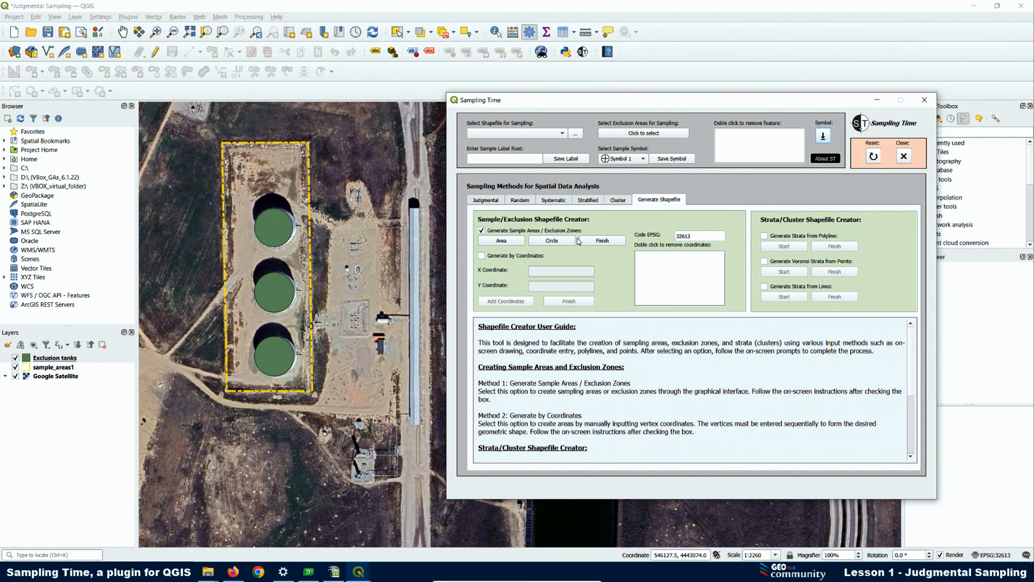
{"action": "left_click", "coordinate": [482, 257]}
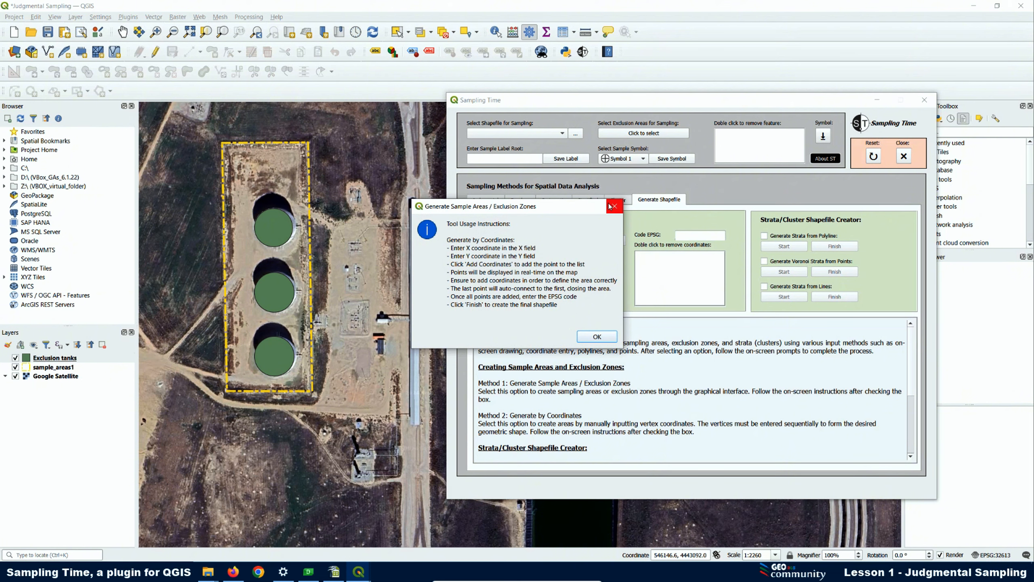
{"action": "left_click", "coordinate": [609, 207]}
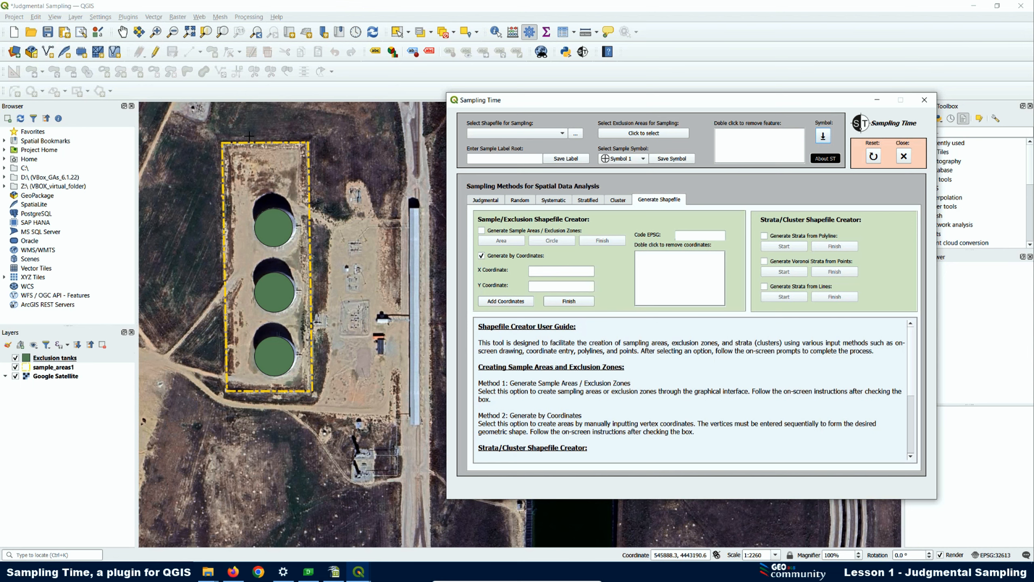
Hide the sample_areas1 and Exclusion tanks layers so only the Google Satellite imagery is displayed
{"action": "scroll", "coordinate": [219, 136], "scroll_direction": "up", "scroll_amount": 1}
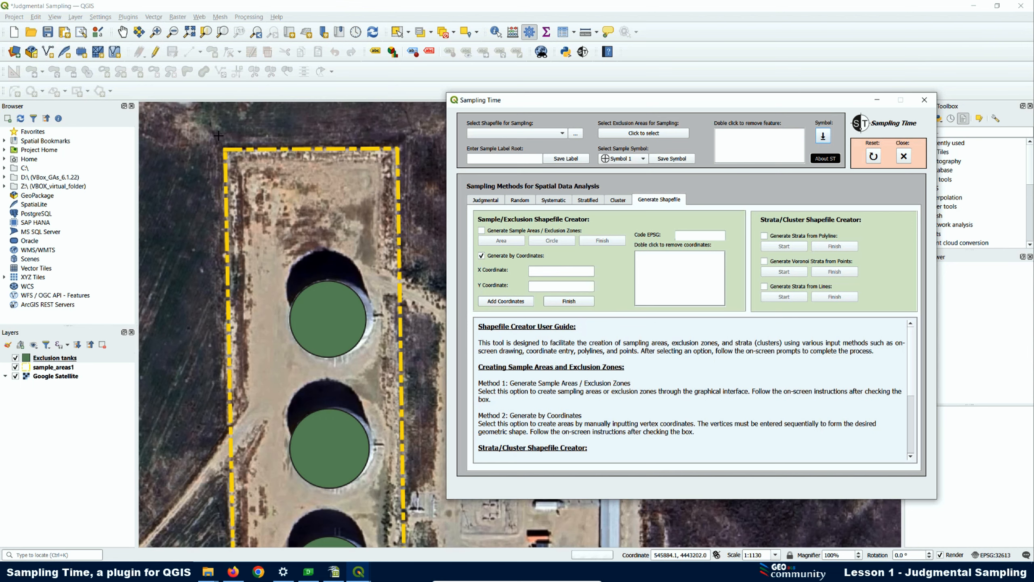
{"action": "scroll", "coordinate": [220, 137], "scroll_direction": "up", "scroll_amount": 2}
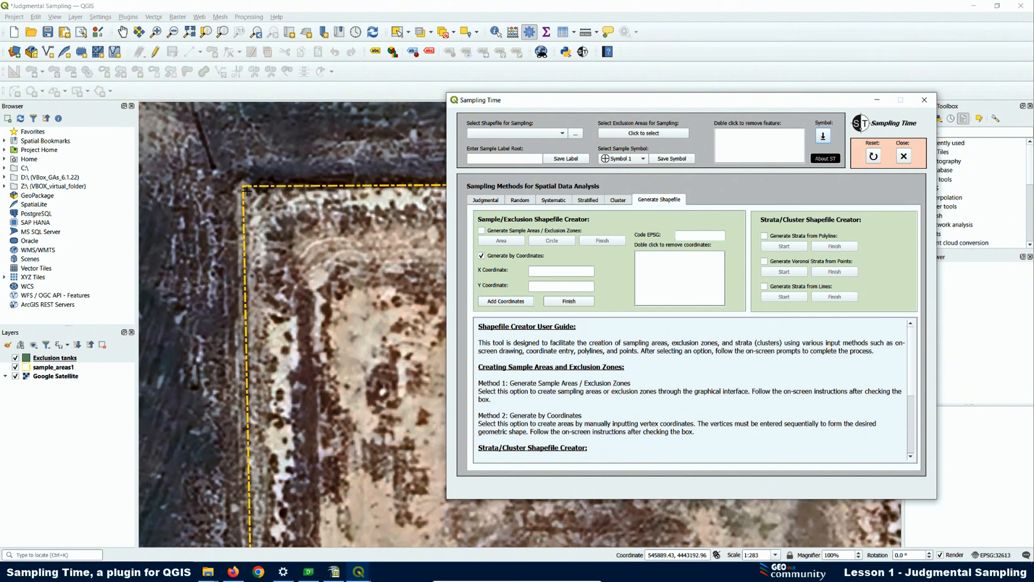
{"action": "scroll", "coordinate": [247, 191], "scroll_direction": "down", "scroll_amount": 2}
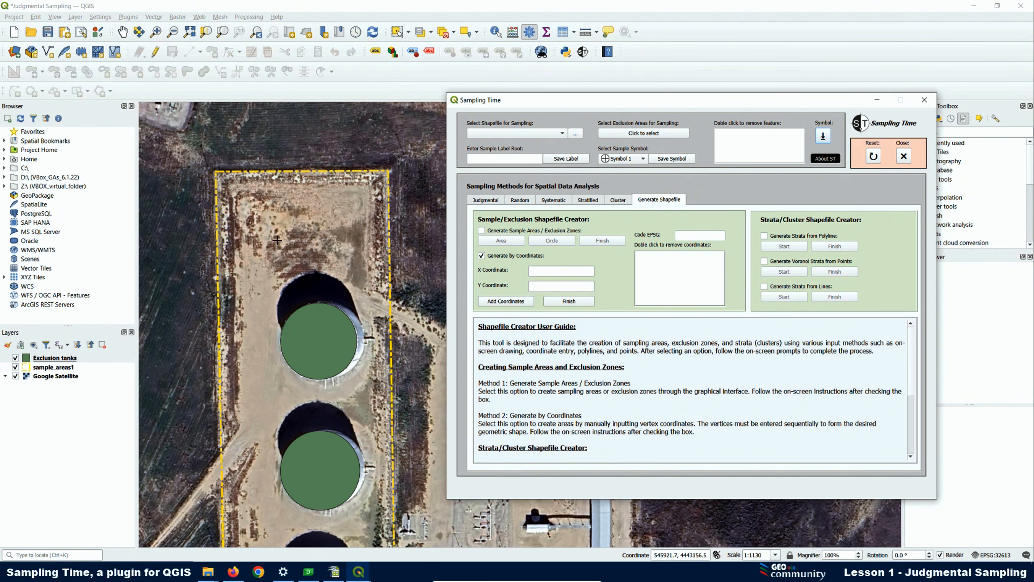
{"action": "scroll", "coordinate": [248, 228], "scroll_direction": "down", "scroll_amount": 1}
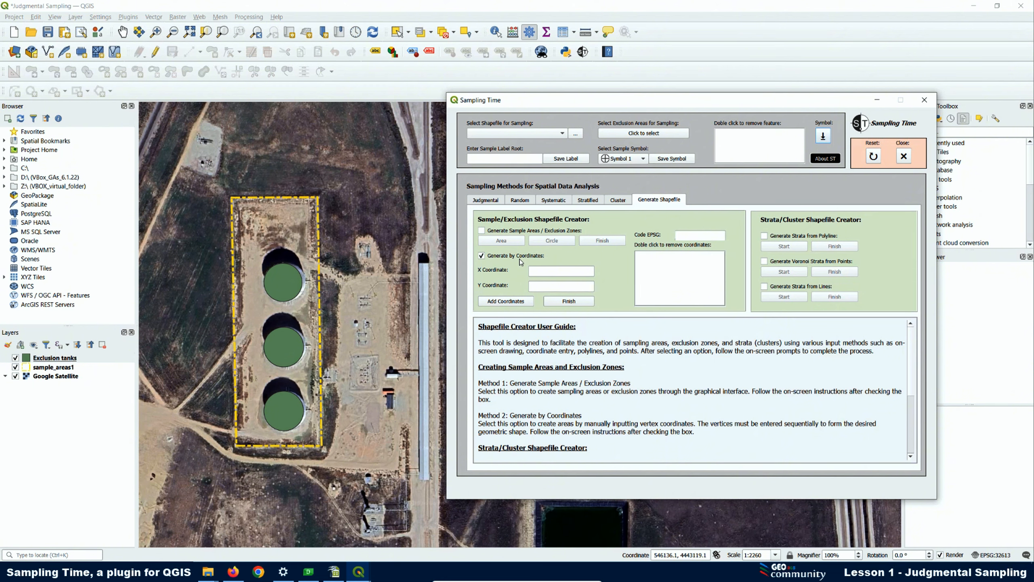
{"action": "left_click", "coordinate": [16, 368]}
{"action": "left_click", "coordinate": [16, 358]}
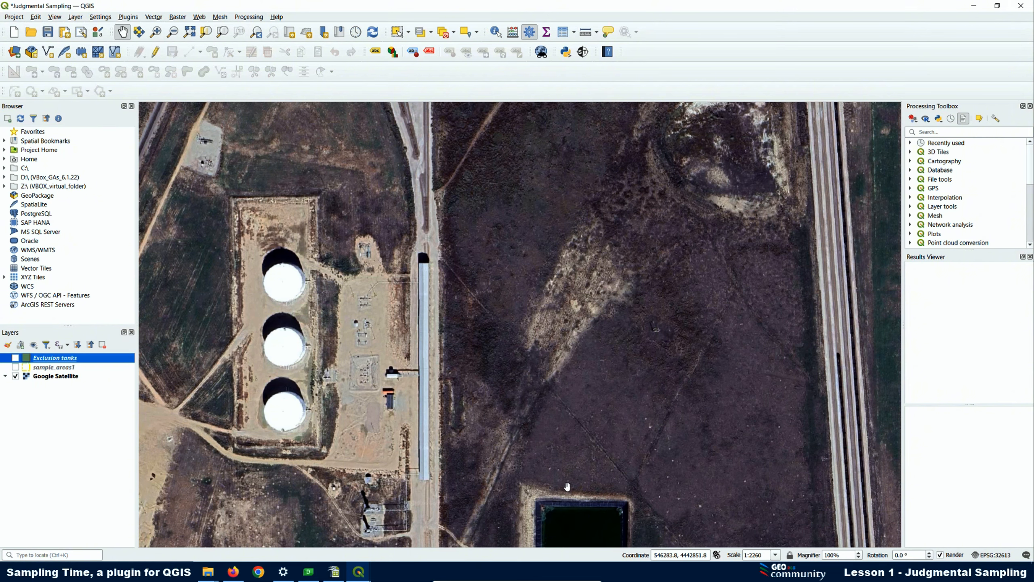
{"action": "left_click_drag", "start_coordinate": [568, 489], "coordinate": [374, 209]}
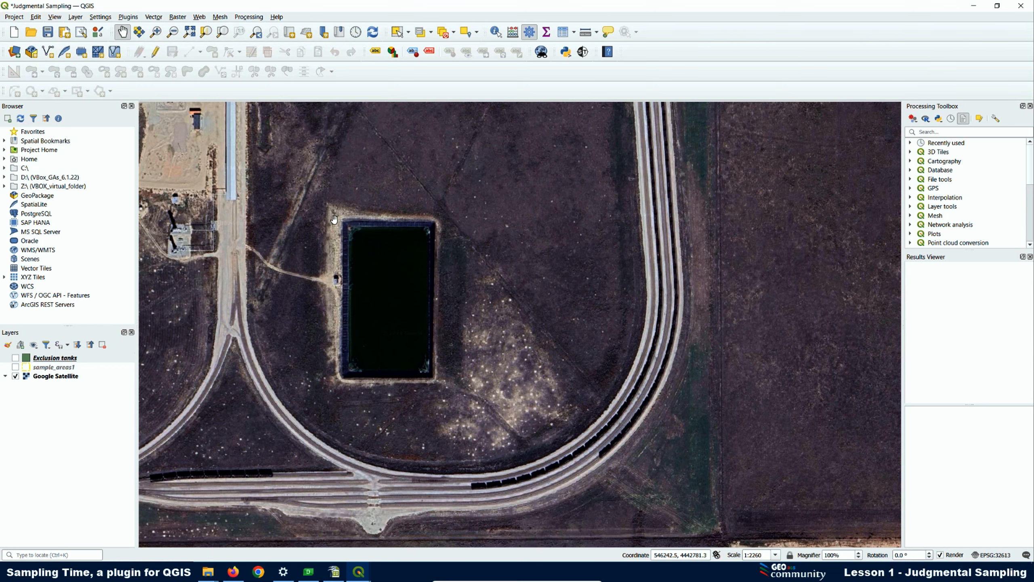
Reset the Sampling Time plugin to its initial state and enable Generate by Coordinates, keeping the pond uncovered
{"action": "left_click", "coordinate": [583, 52]}
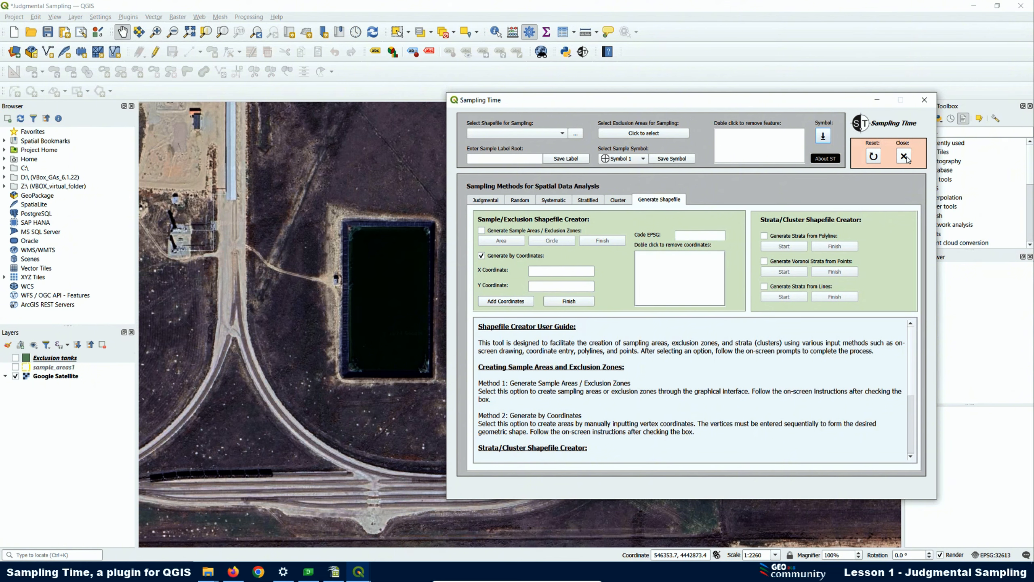
{"action": "left_click", "coordinate": [876, 157]}
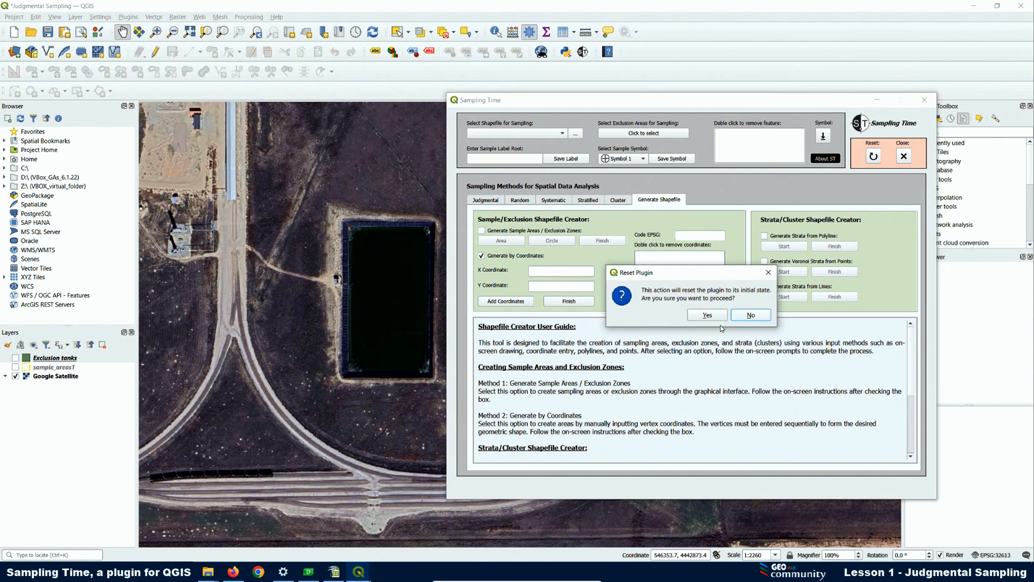
{"action": "left_click", "coordinate": [708, 315]}
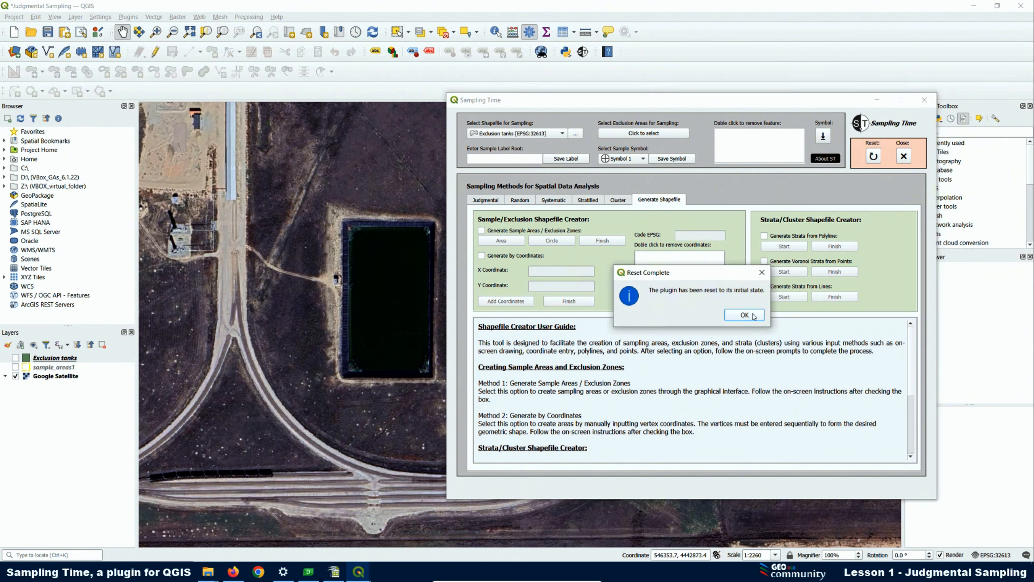
{"action": "left_click", "coordinate": [752, 318]}
{"action": "left_click_drag", "start_coordinate": [650, 101], "coordinate": [758, 85]}
{"action": "left_click", "coordinate": [590, 240]}
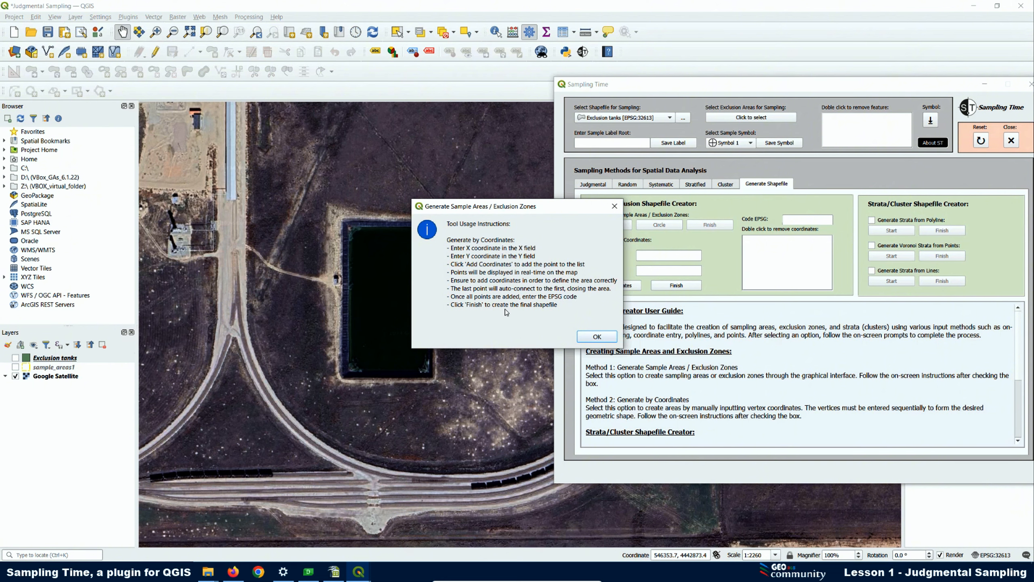
{"action": "left_click", "coordinate": [598, 336]}
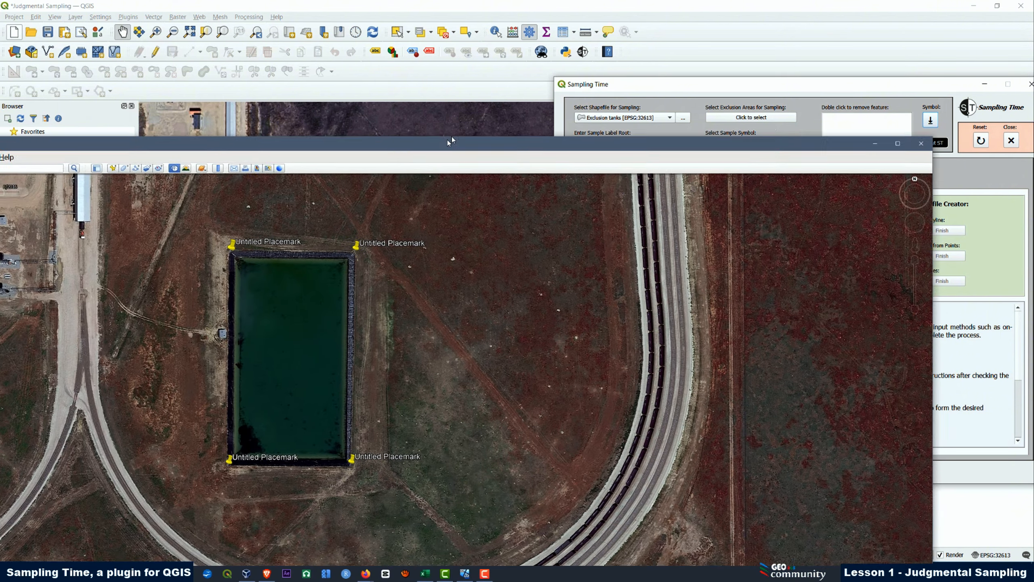
Check the pond's corner placemarks in Google Earth and add its northwest corner at X 546249.00, Y 4442834.00
{"action": "left_click_drag", "start_coordinate": [448, 140], "coordinate": [539, 59]}
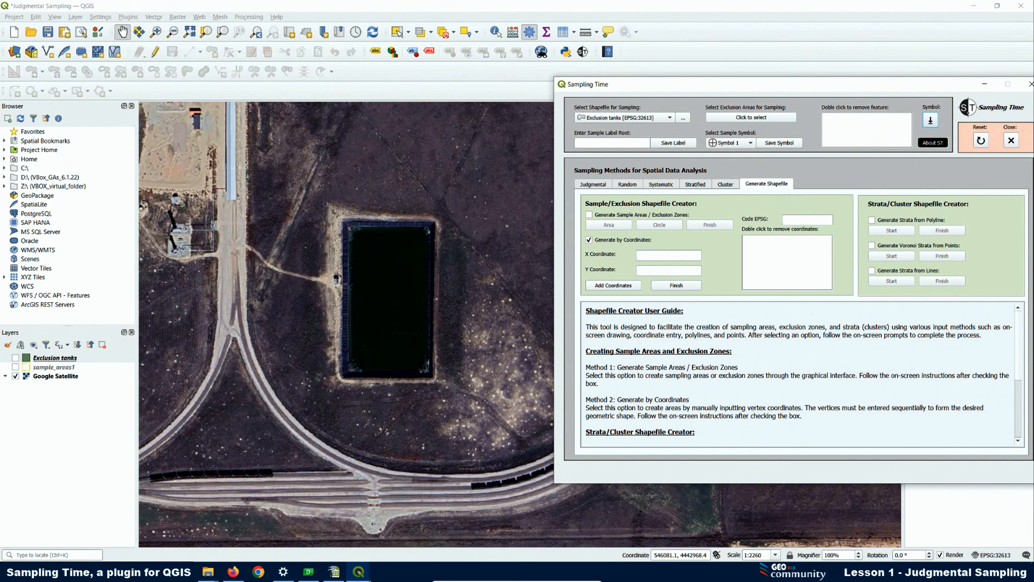
{"action": "right_click", "coordinate": [648, 254]}
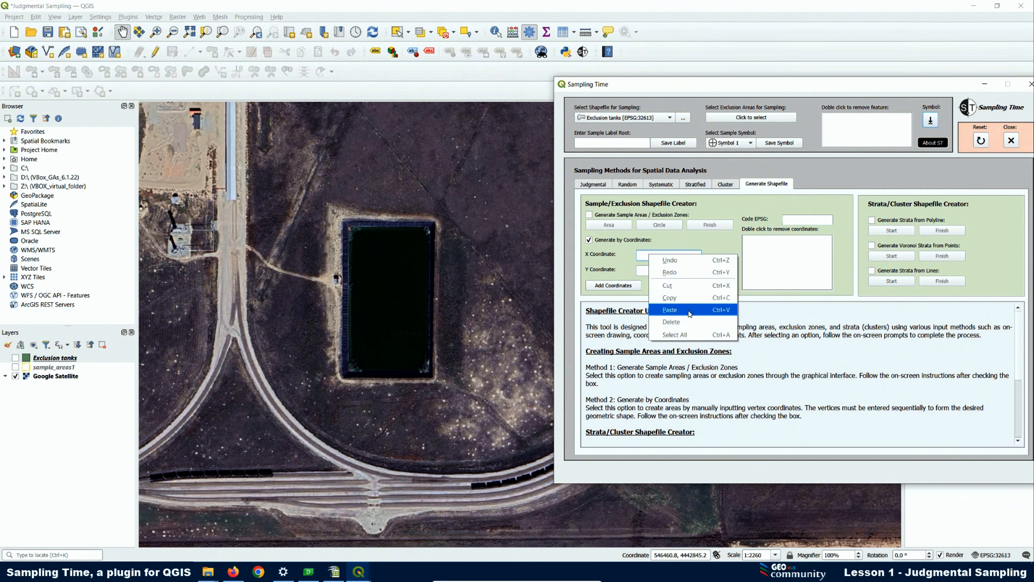
{"action": "left_click", "coordinate": [676, 311]}
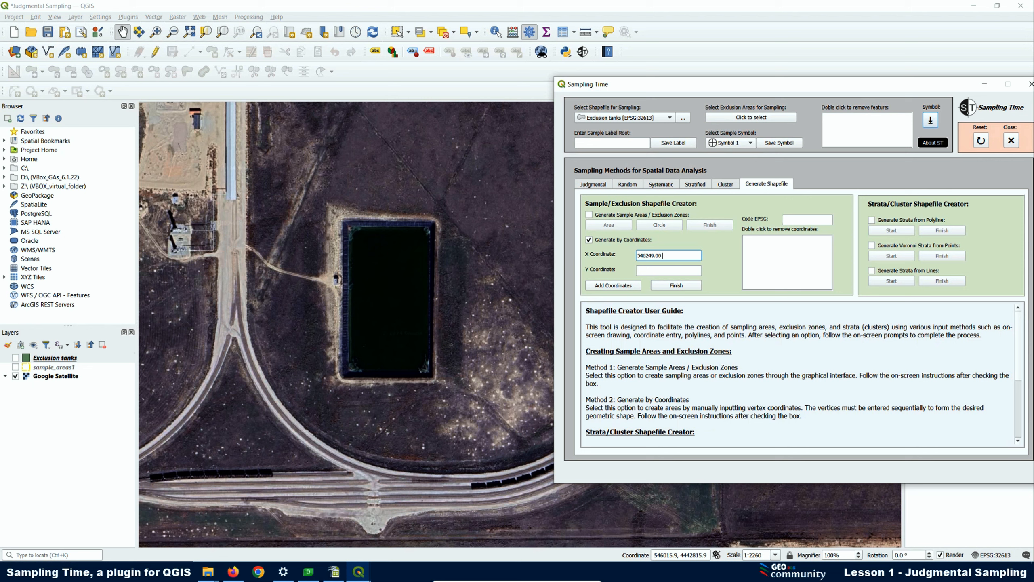
{"action": "right_click", "coordinate": [646, 270]}
{"action": "left_click", "coordinate": [675, 325]}
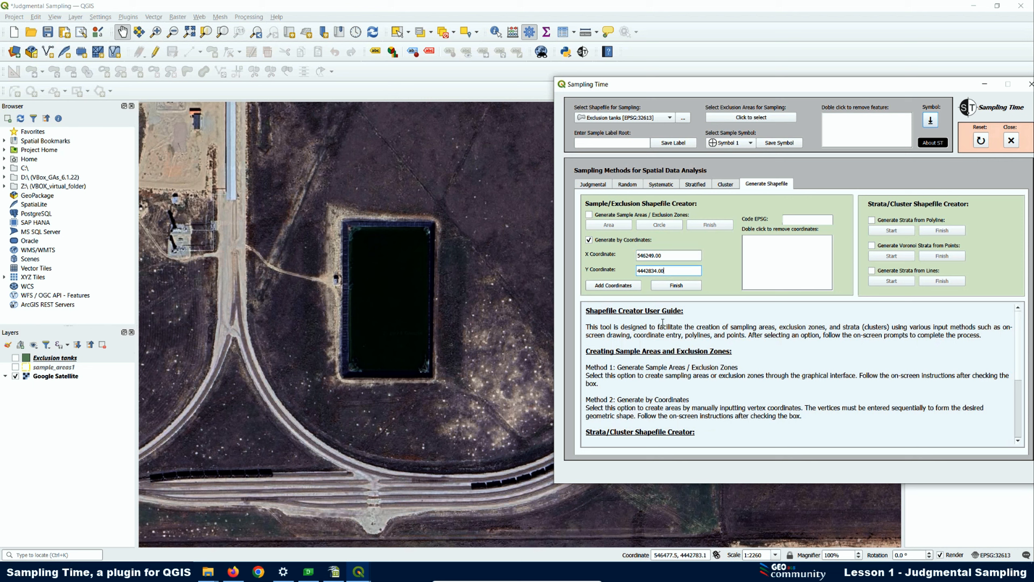
{"action": "left_click", "coordinate": [610, 285]}
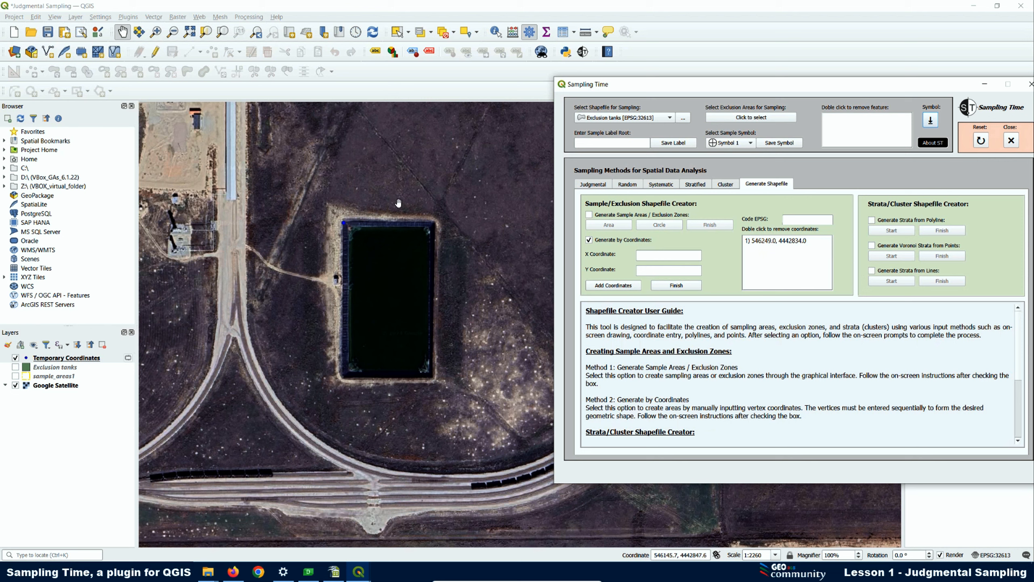
Add the pond's northeast corner at X 546357.00, Y 4442835.00 to the coordinate list
{"action": "right_click", "coordinate": [641, 253]}
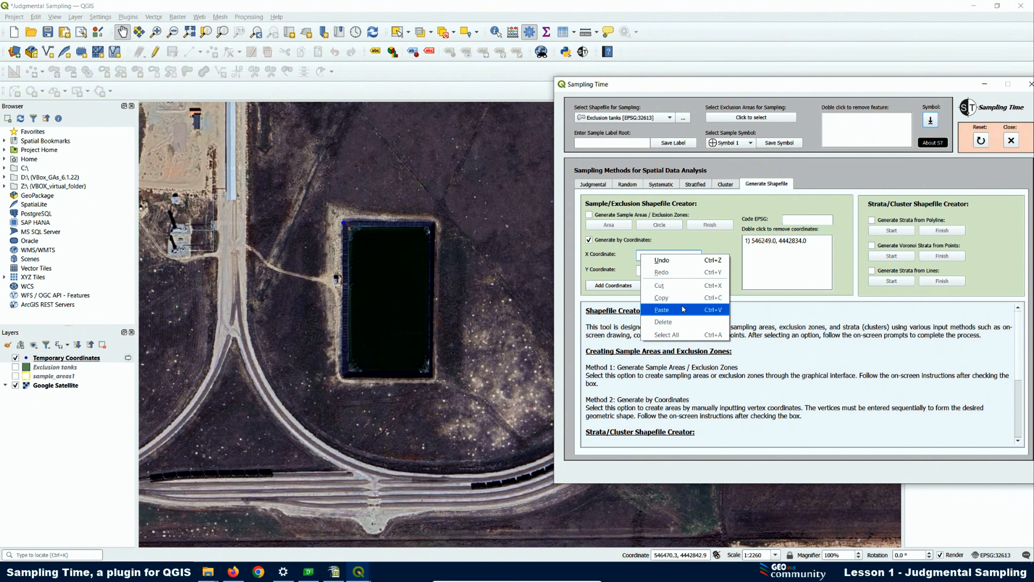
{"action": "left_click", "coordinate": [662, 309]}
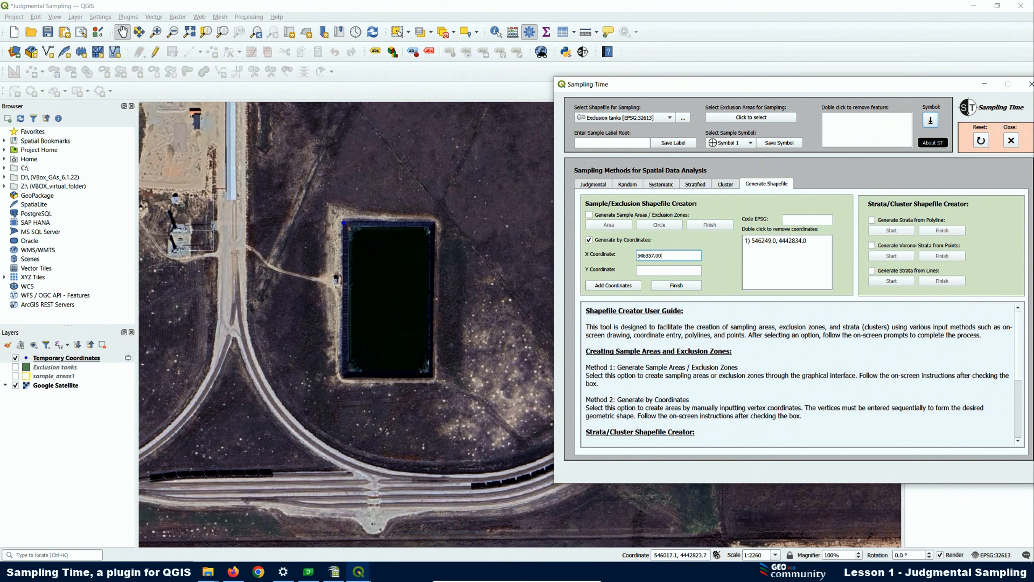
{"action": "right_click", "coordinate": [649, 269]}
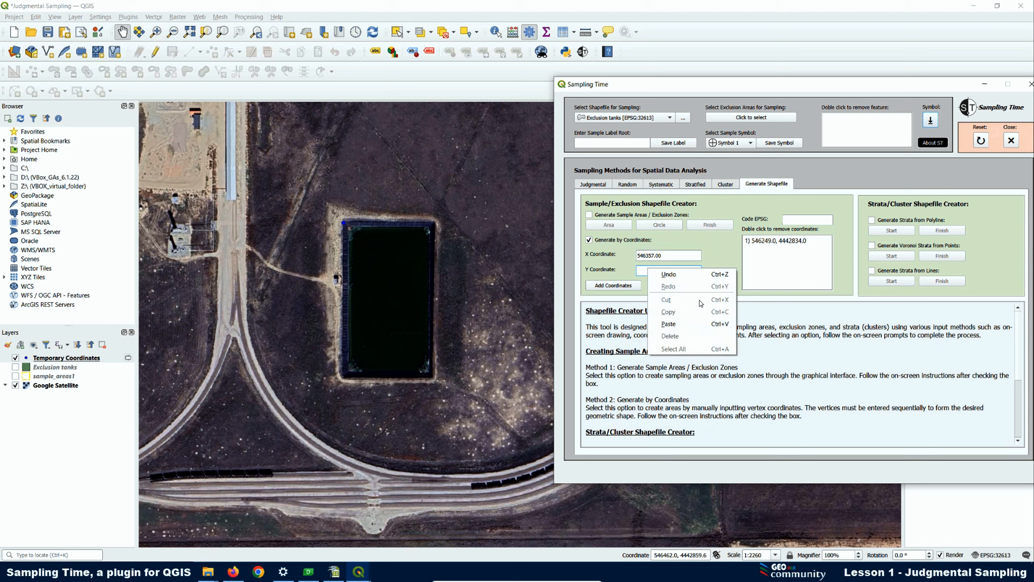
{"action": "left_click", "coordinate": [684, 325]}
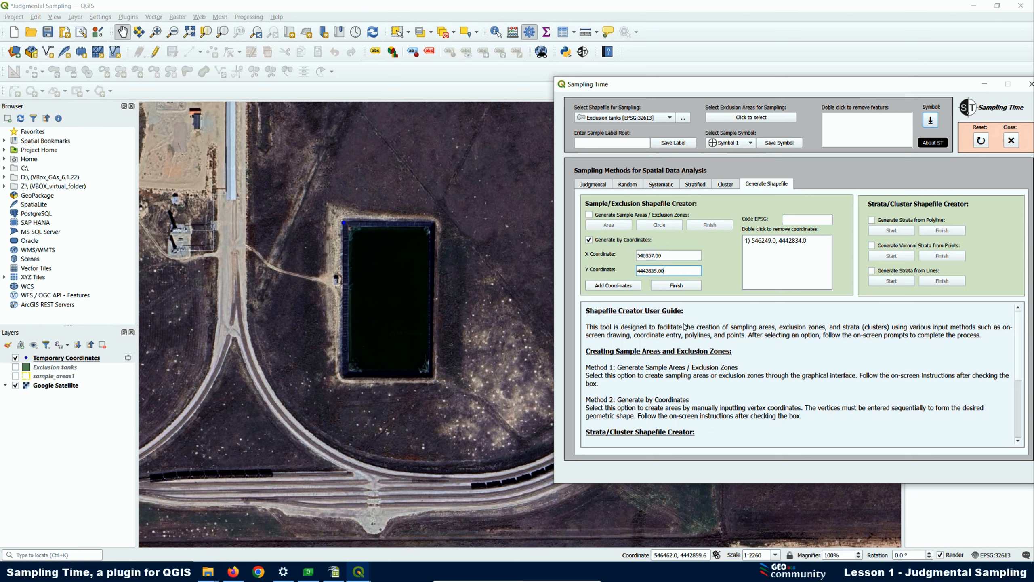
{"action": "left_click", "coordinate": [610, 287]}
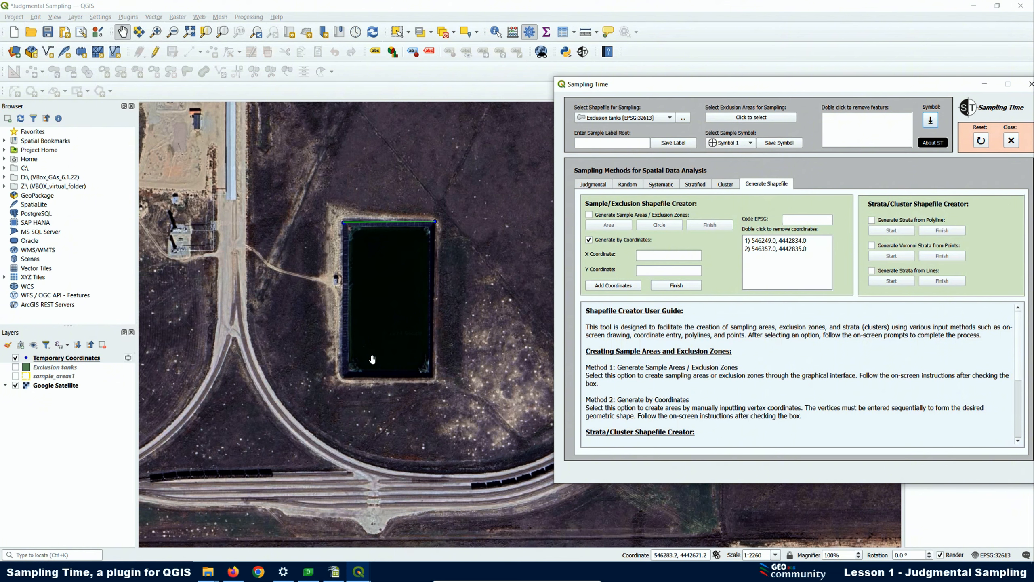
Add the pond's southern corners (546354.0, 4442651.0) and (546248.0, 4442650.0), and try to finish the area without an EPSG code
{"action": "right_click", "coordinate": [645, 255]}
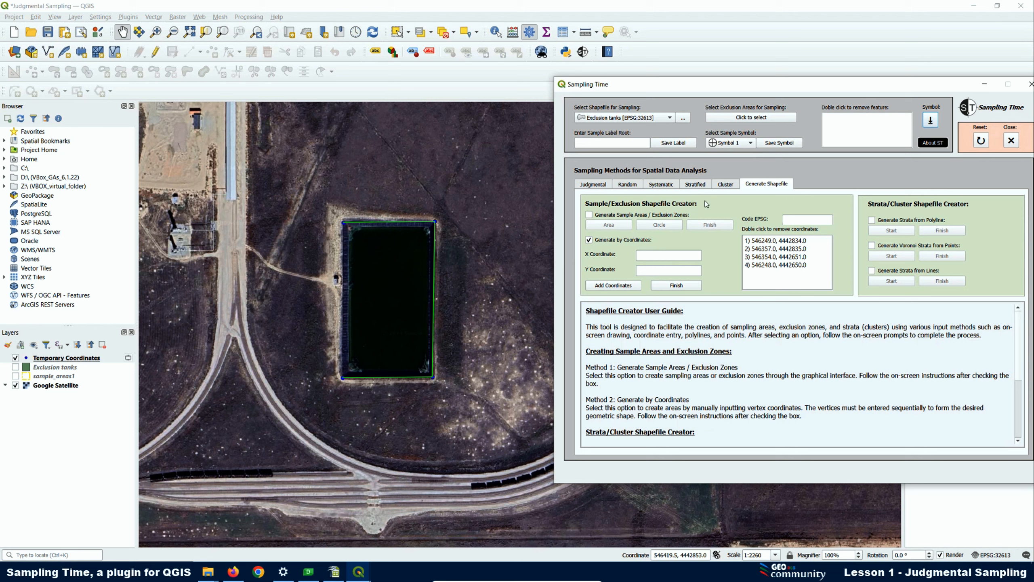
{"action": "left_click", "coordinate": [677, 286]}
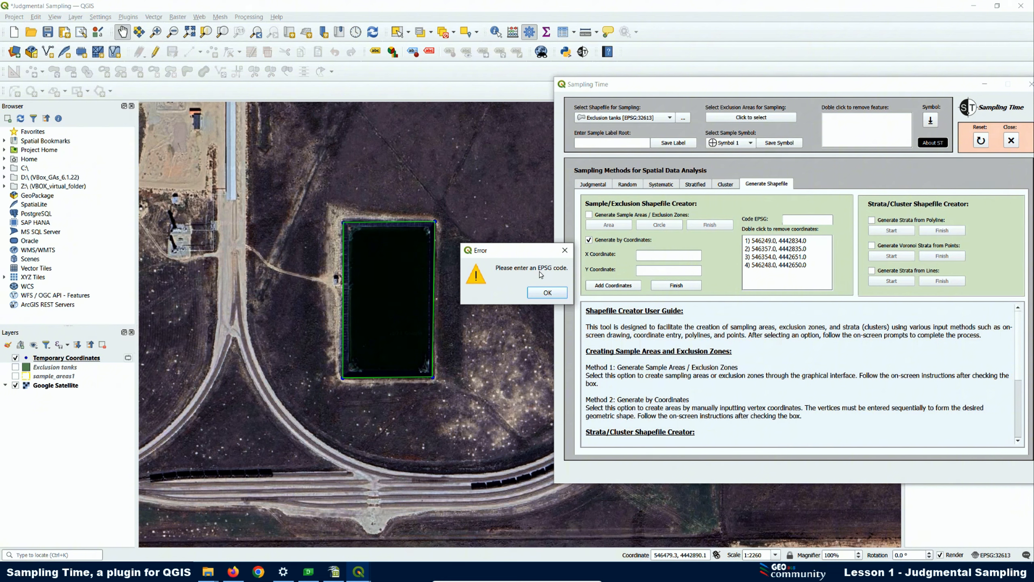
{"action": "left_click", "coordinate": [553, 293]}
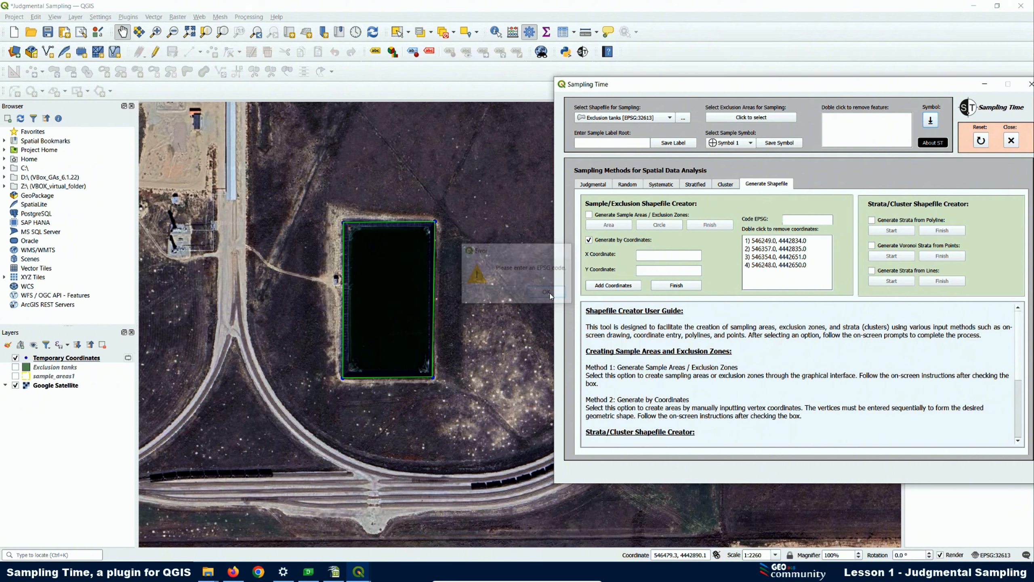
Set the EPSG code to 32613 and finish the coordinate-based area, choosing the judg folder inside Plugin QGIS as output directory
{"action": "left_click", "coordinate": [793, 219]}
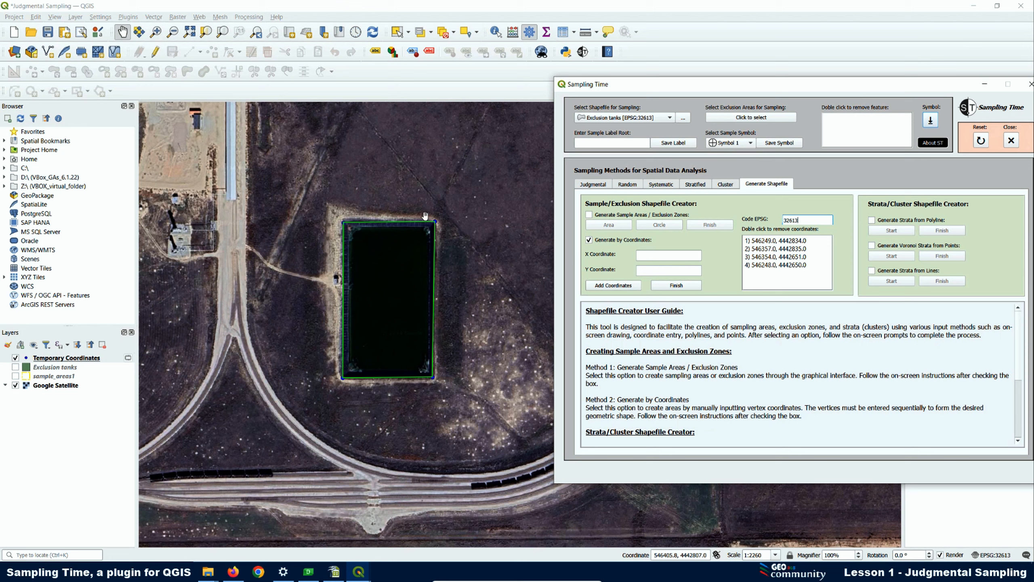
{"action": "left_click", "coordinate": [667, 290]}
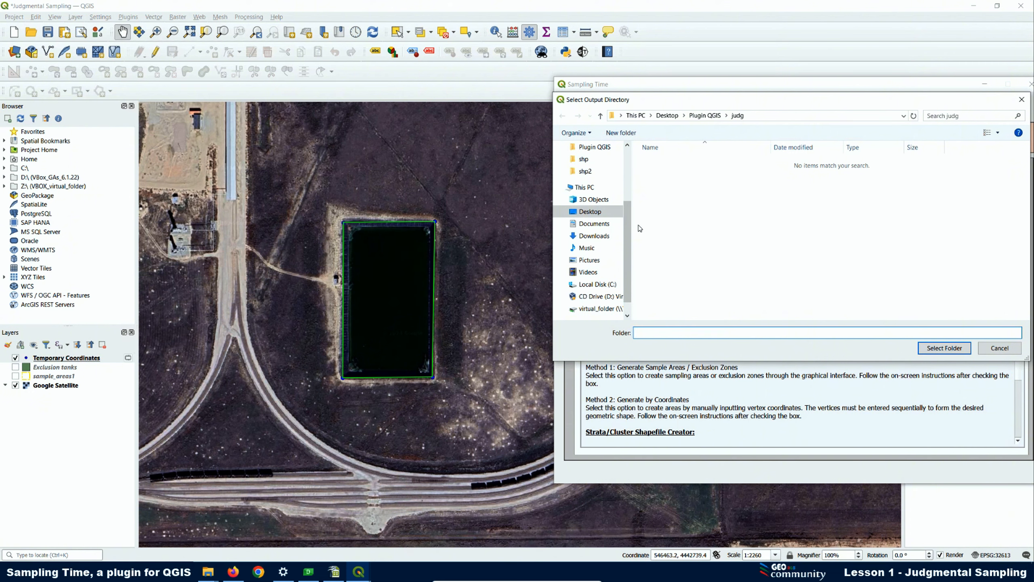
{"action": "left_click", "coordinate": [593, 147]}
{"action": "left_click", "coordinate": [662, 176]}
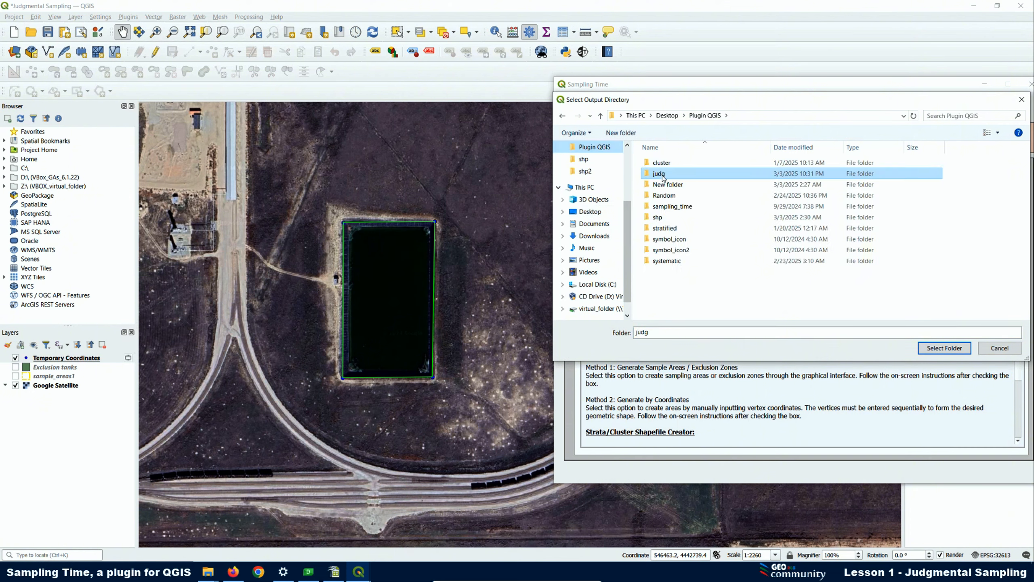
{"action": "left_click", "coordinate": [939, 348]}
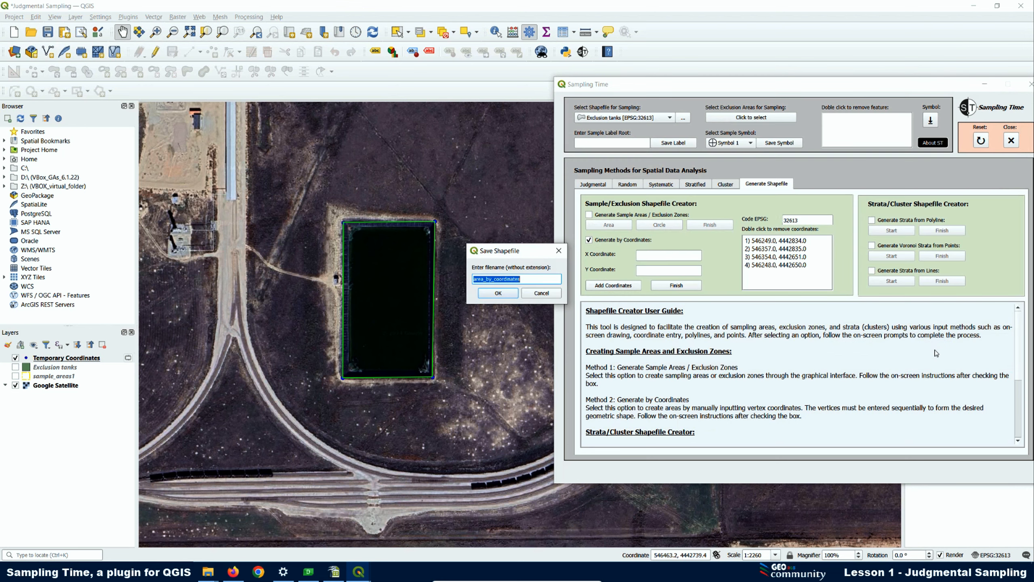
Save the pond area shapefile under the name area_by_coordinates2 and close the resulting message
{"action": "left_click", "coordinate": [526, 277]}
{"action": "left_click", "coordinate": [499, 293]}
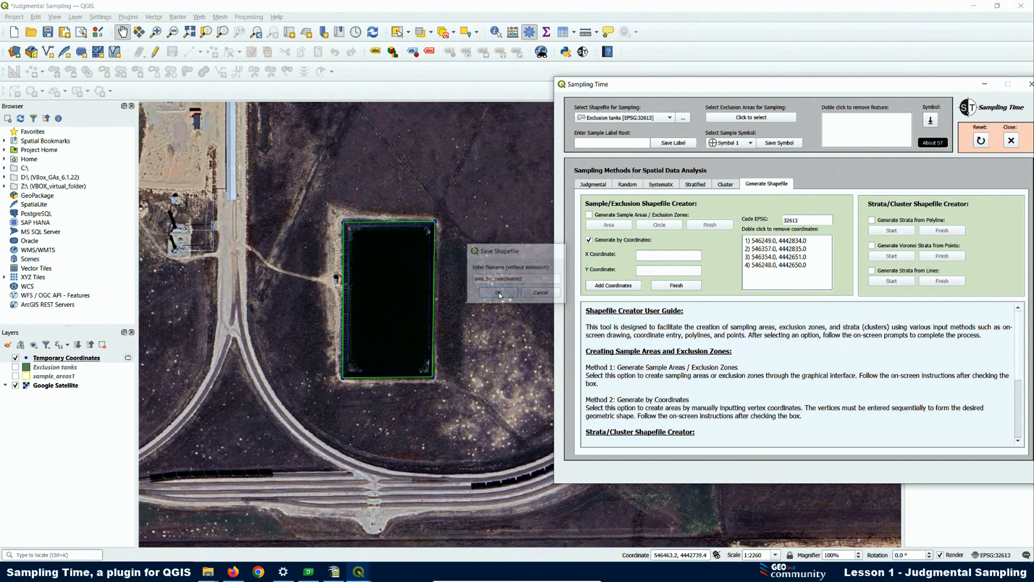
{"action": "left_click", "coordinate": [597, 294]}
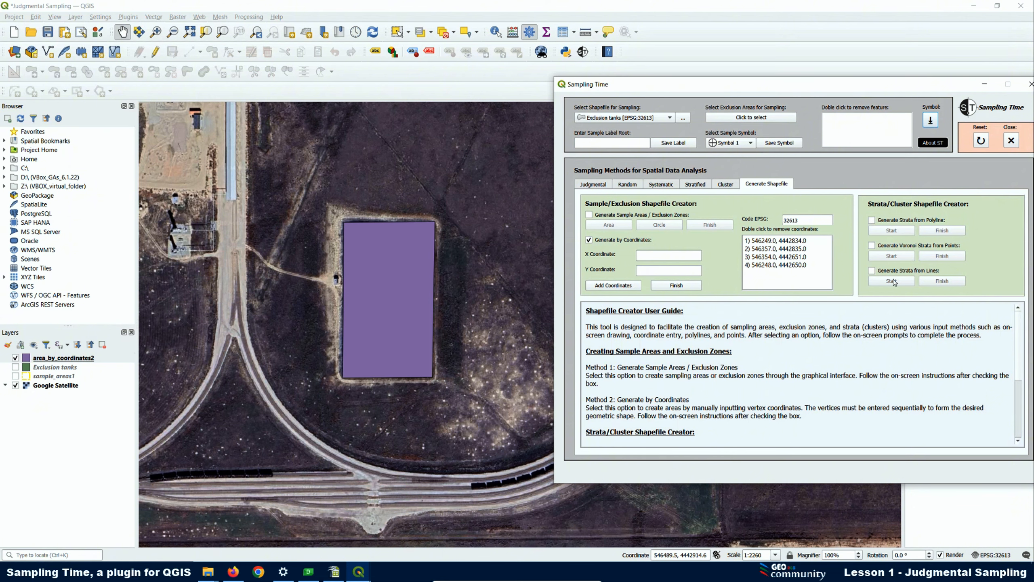
Check the project's coordinate reference system and its EPSG code in the project properties, leaving the settings as they are
{"action": "left_click", "coordinate": [985, 555]}
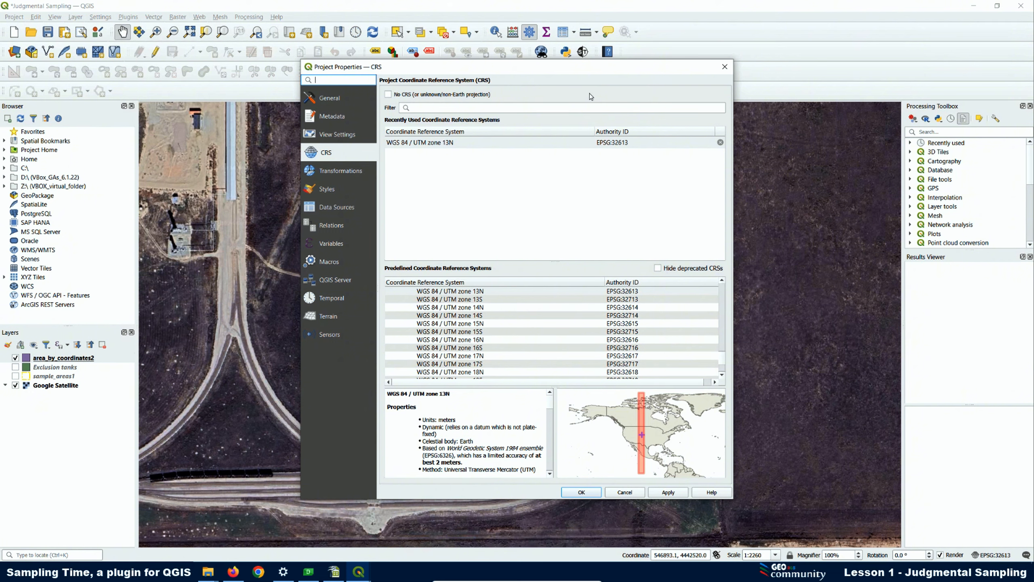
{"action": "left_click", "coordinate": [725, 67]}
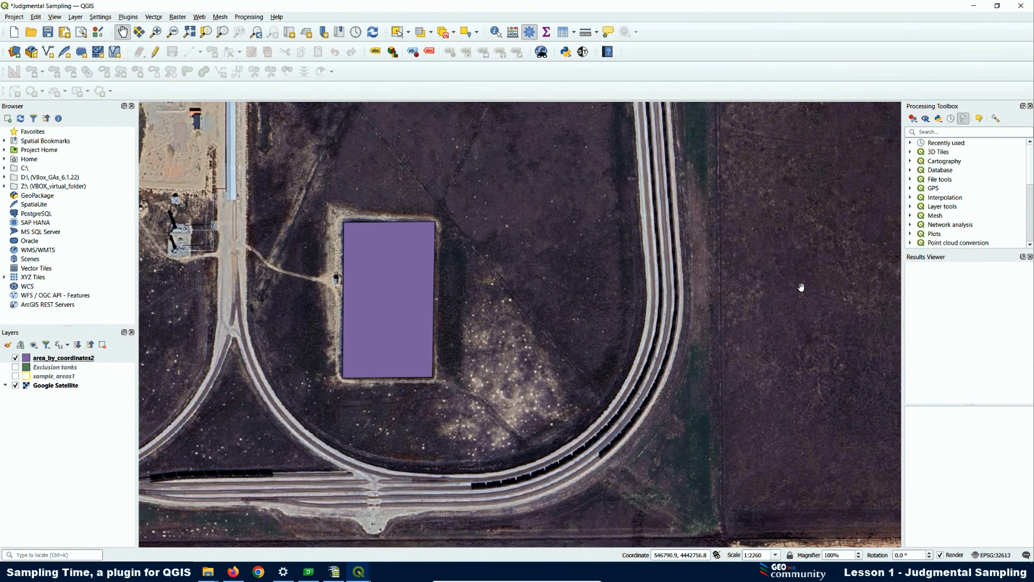